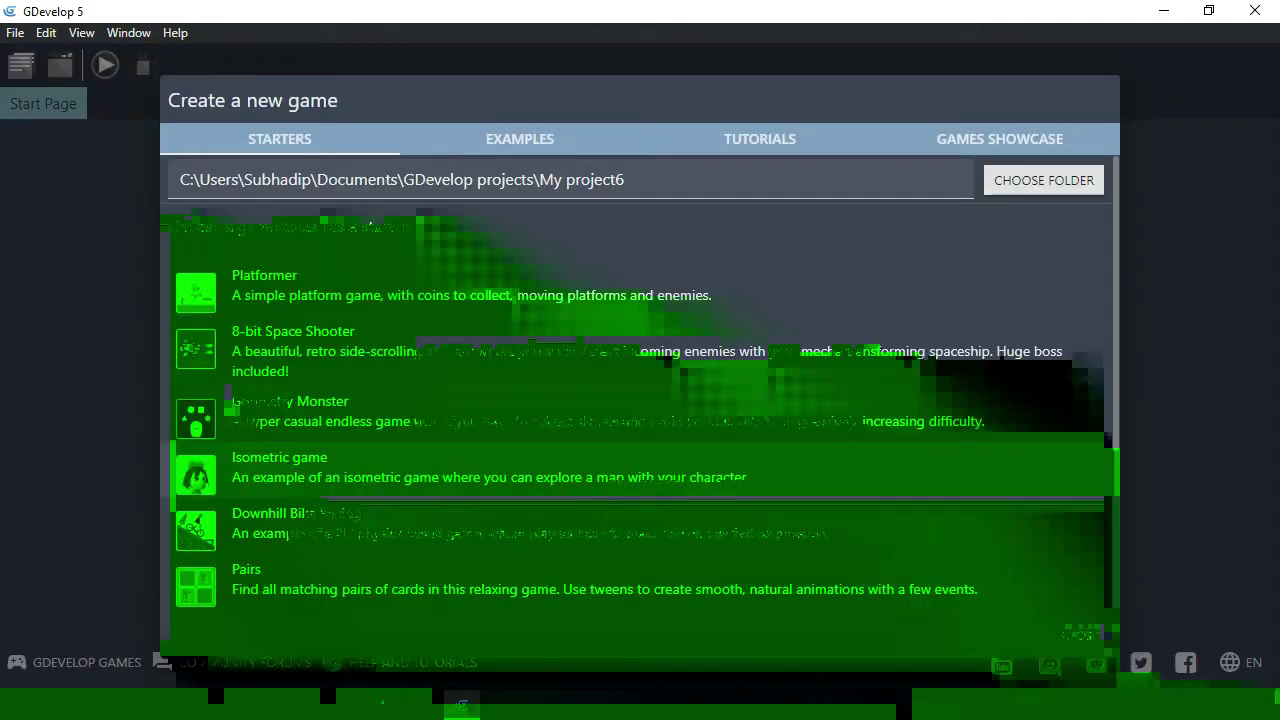
Create a new project from the Empty game starter and add a scene to it.
{"action": "scroll", "coordinate": [640, 387], "scroll_direction": "down", "scroll_amount": 5}
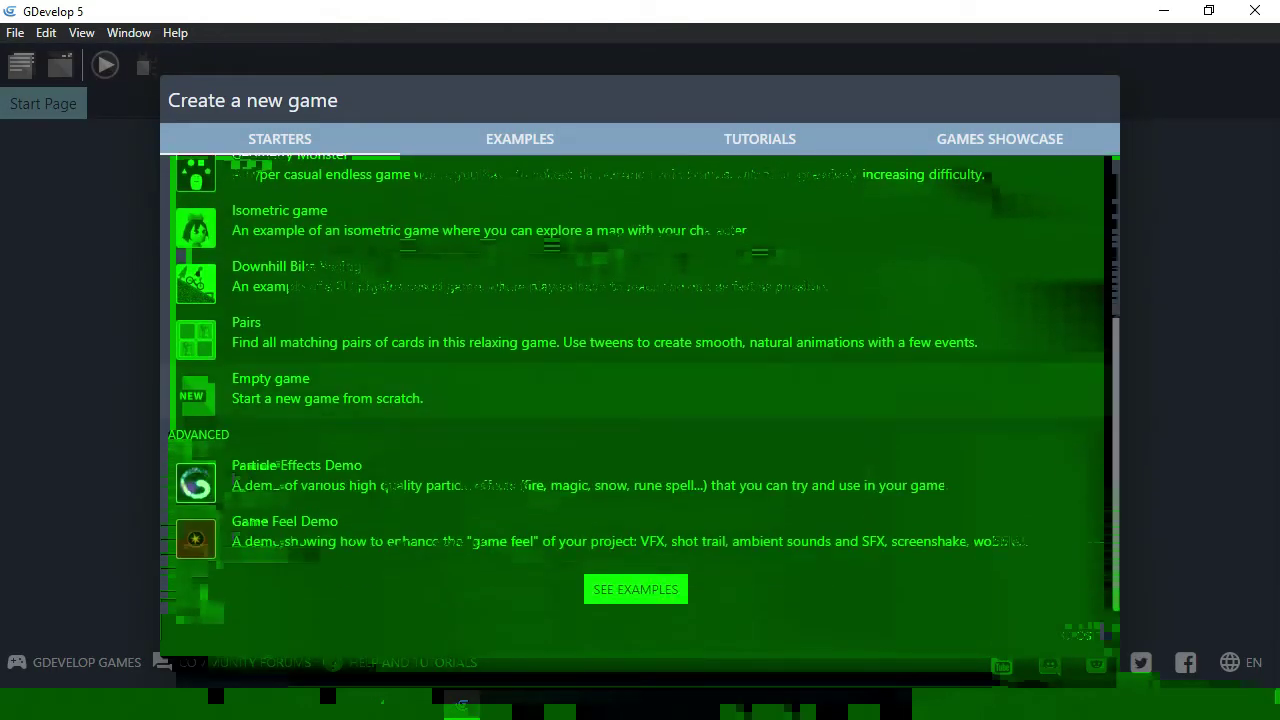
{"action": "left_click", "coordinate": [590, 389]}
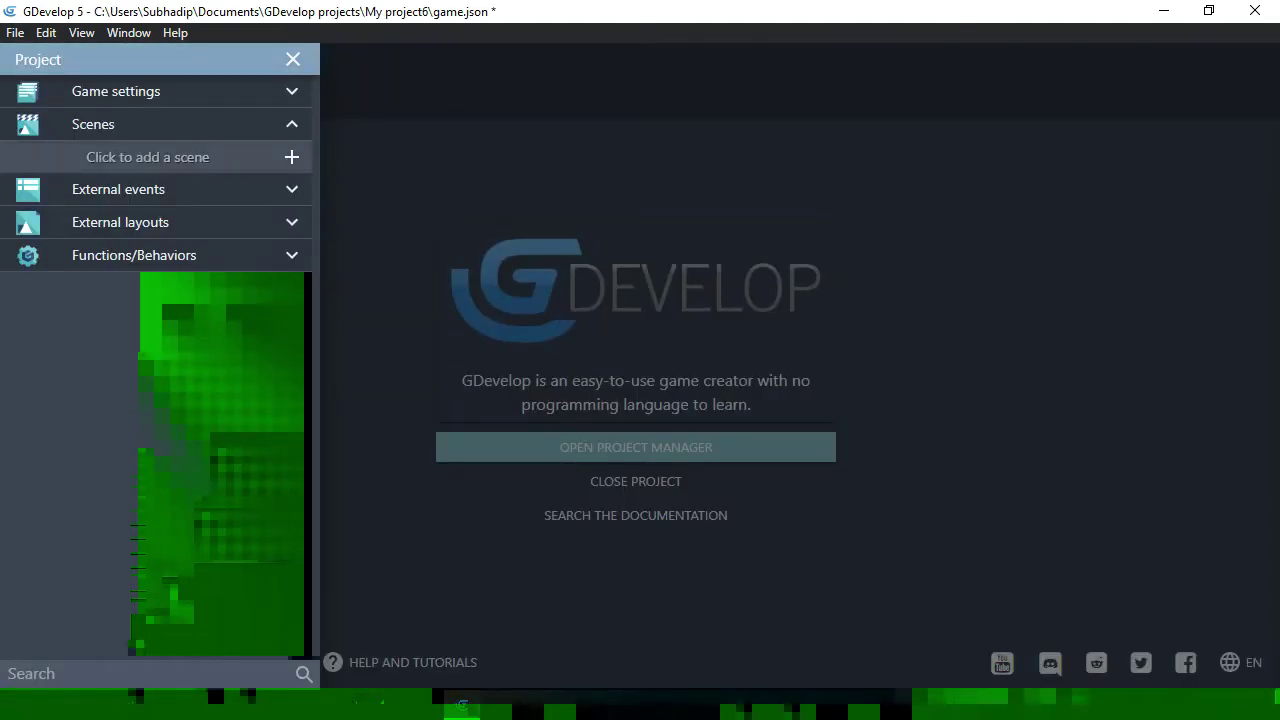
{"action": "left_click", "coordinate": [150, 157]}
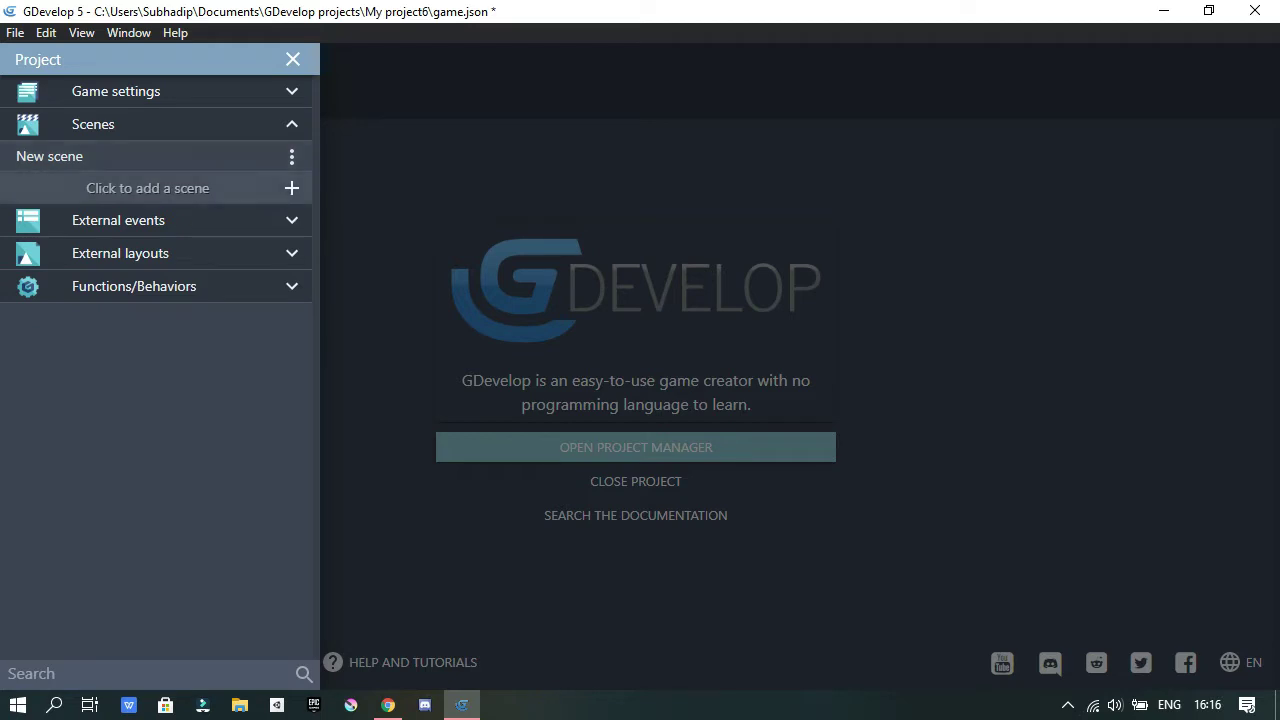
Rename the new scene to Menu and open it for editing.
{"action": "left_click", "coordinate": [291, 156]}
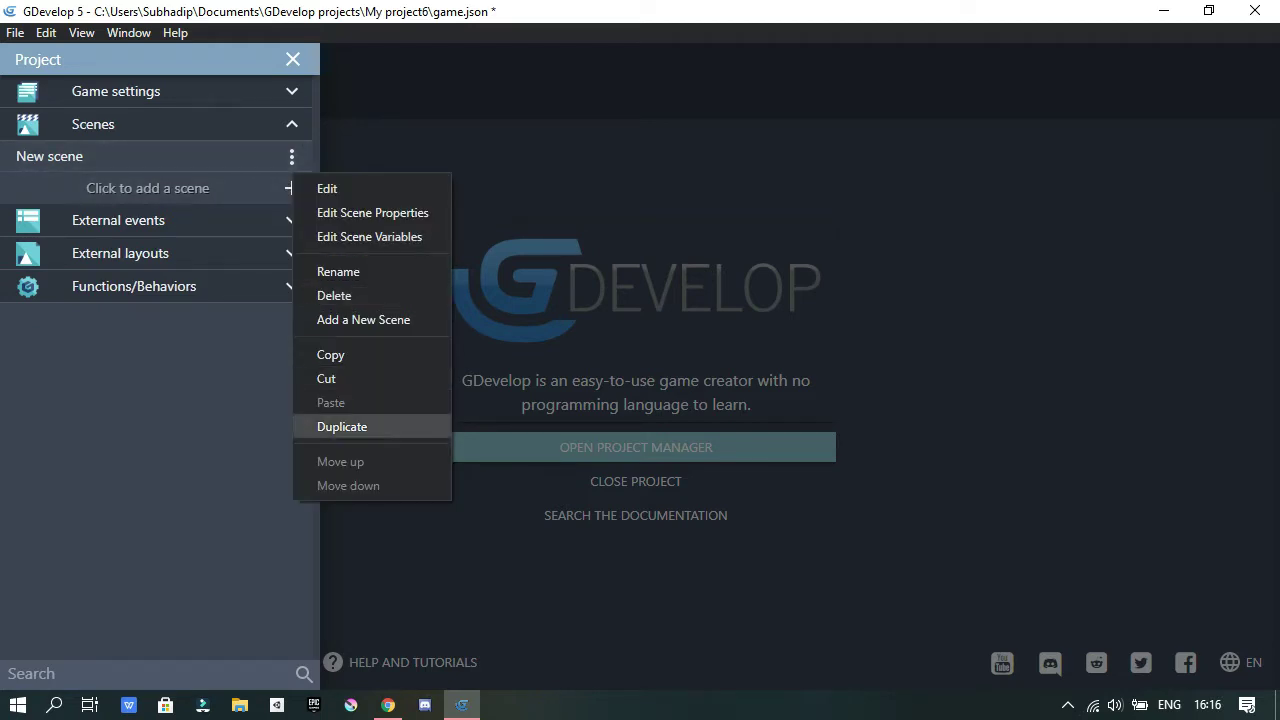
{"action": "left_click", "coordinate": [338, 272]}
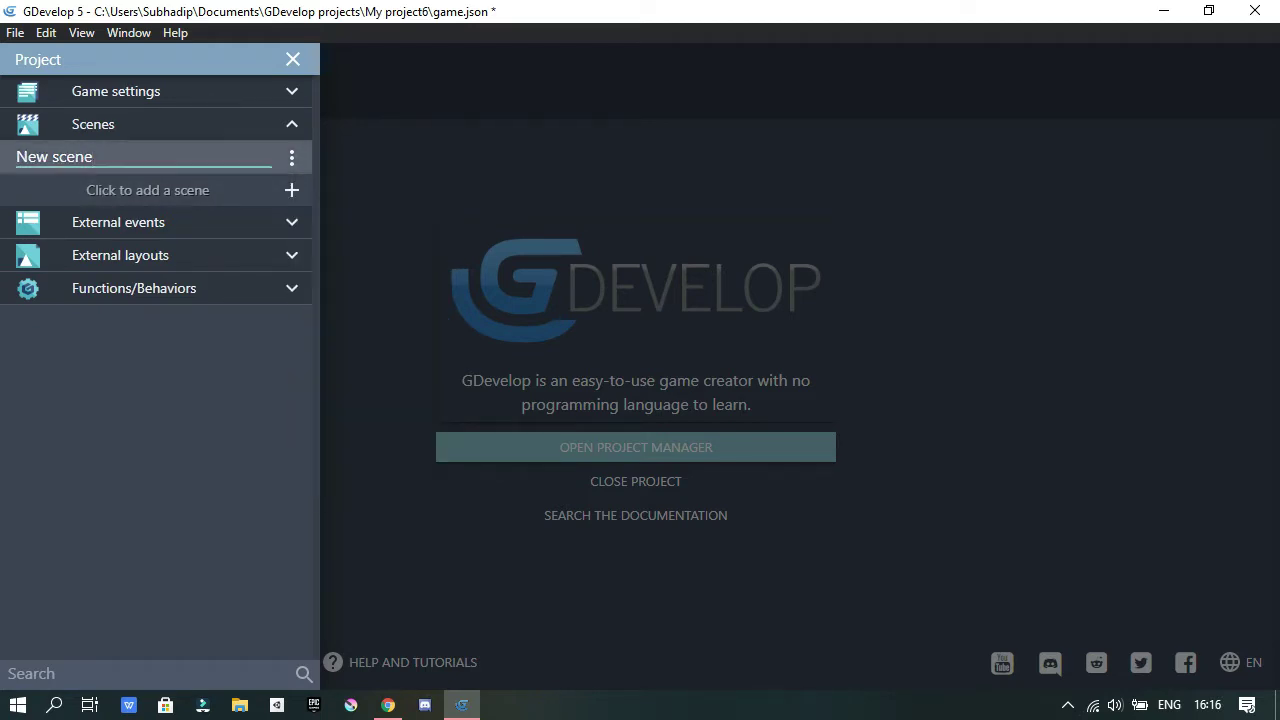
{"action": "key", "text": "BackSpace"}
{"action": "key", "text": "BackSpace"}
{"action": "key", "text": "BackSpace"}
{"action": "key", "text": "BackSpace"}
{"action": "key", "text": "BackSpace"}
{"action": "key", "text": "BackSpace"}
{"action": "key", "text": "BackSpace"}
{"action": "key", "text": "BackSpace"}
{"action": "key", "text": "BackSpace"}
{"action": "type", "text": "Menu"}
{"action": "key", "text": "Return"}
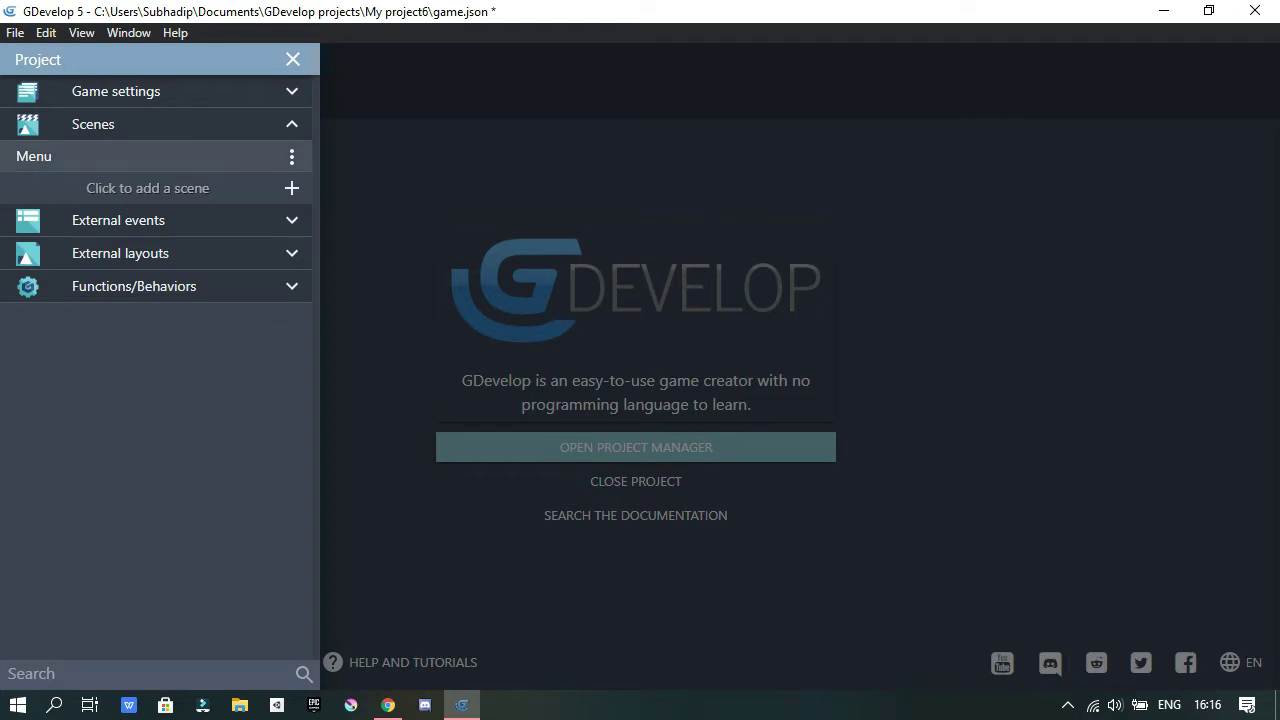
{"action": "left_click", "coordinate": [148, 160]}
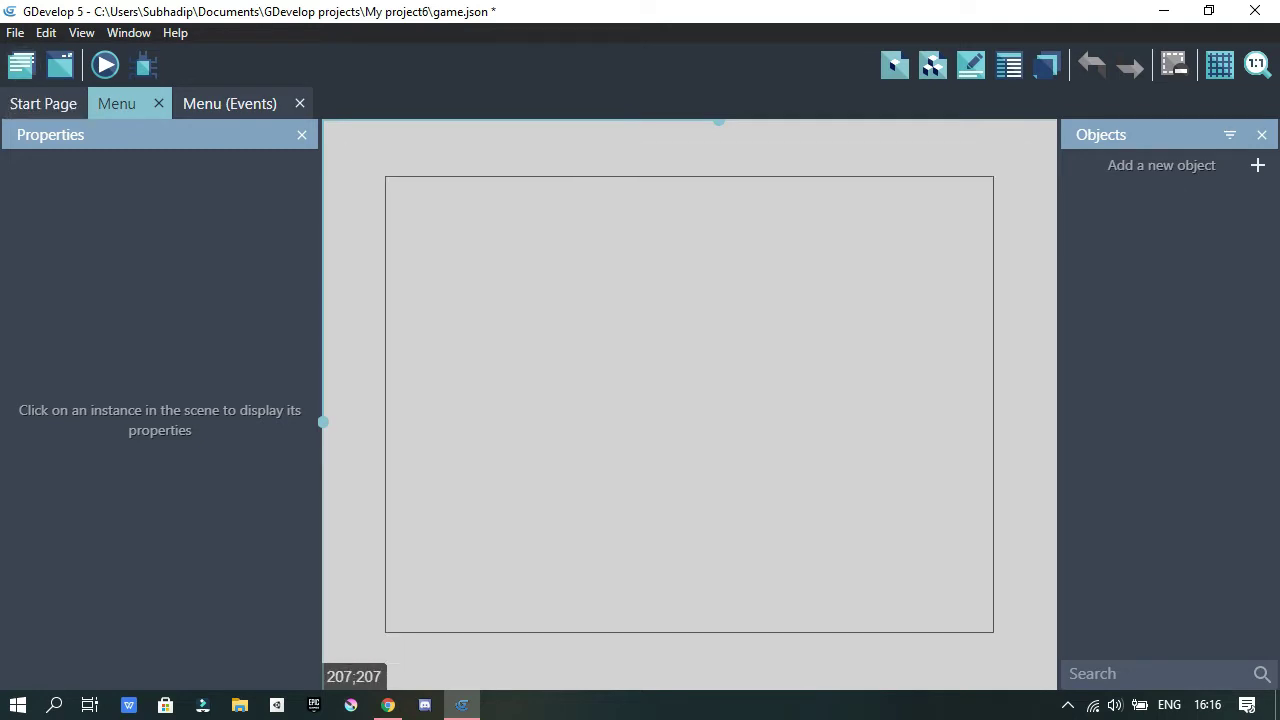
Add a new Sprite object from scratch and name it BG.
{"action": "left_click", "coordinate": [1162, 165]}
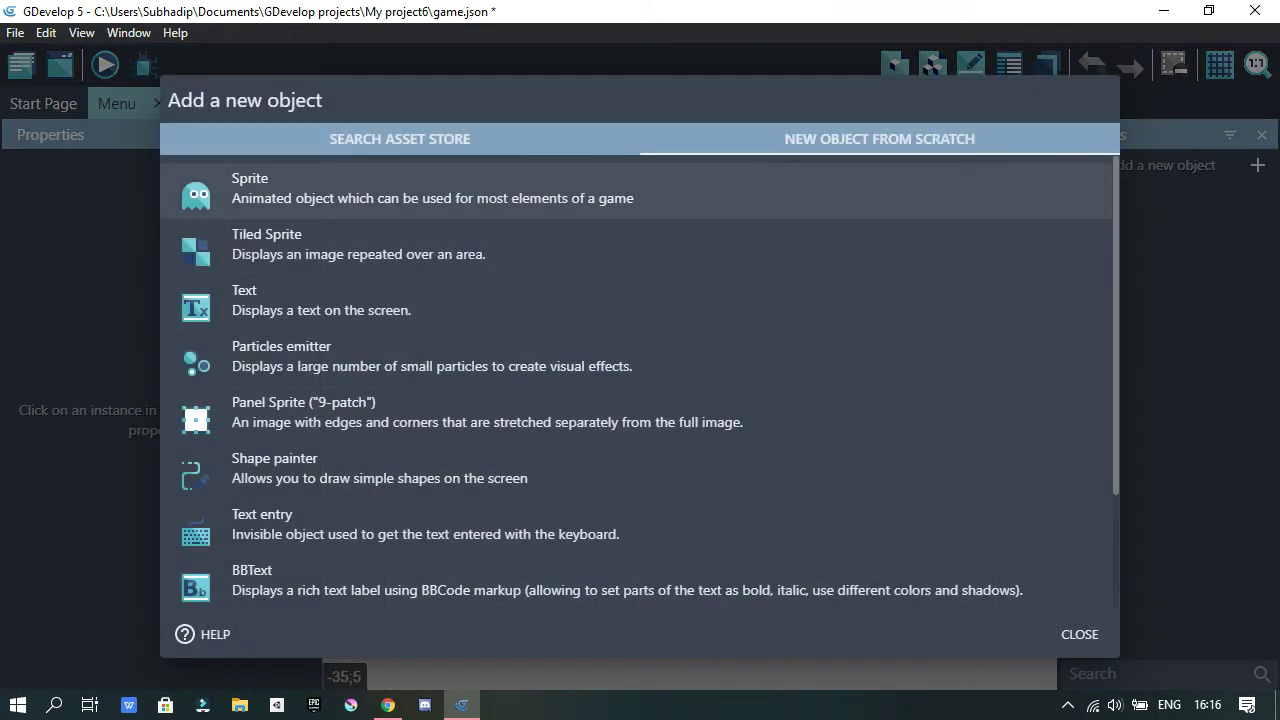
{"action": "left_click", "coordinate": [430, 188]}
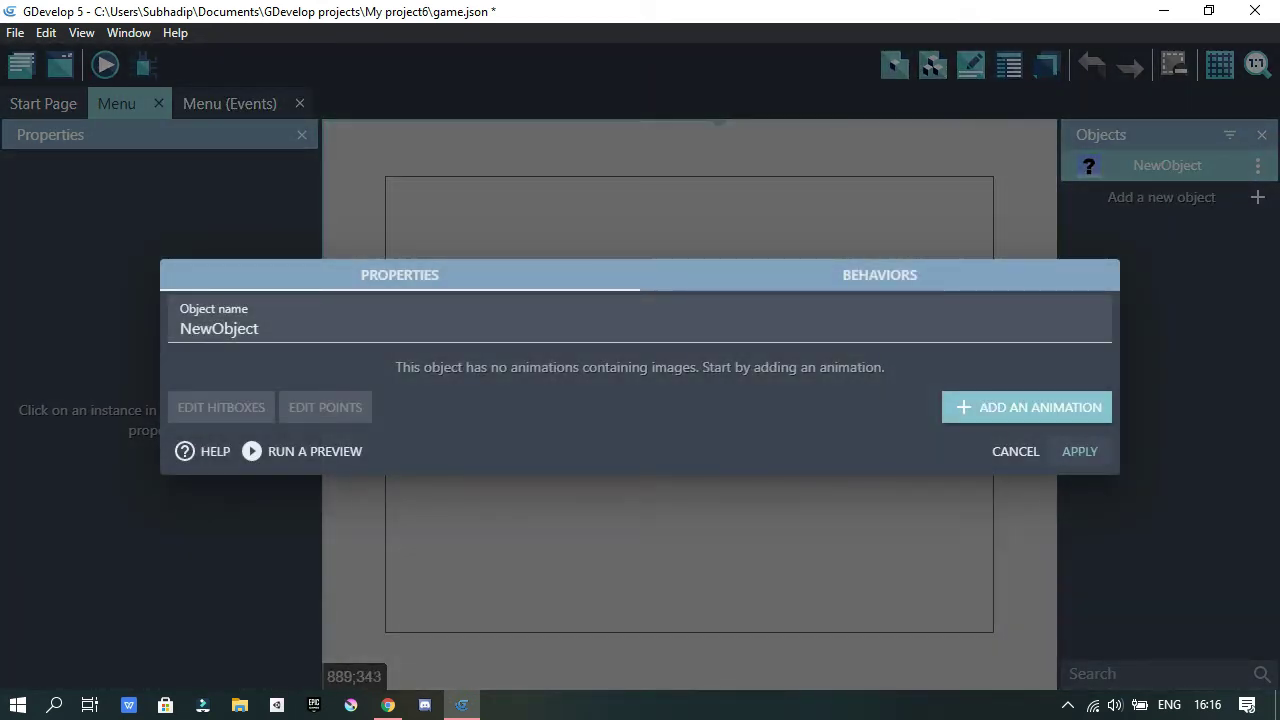
{"action": "left_click_drag", "start_coordinate": [322, 331], "coordinate": [17, 340]}
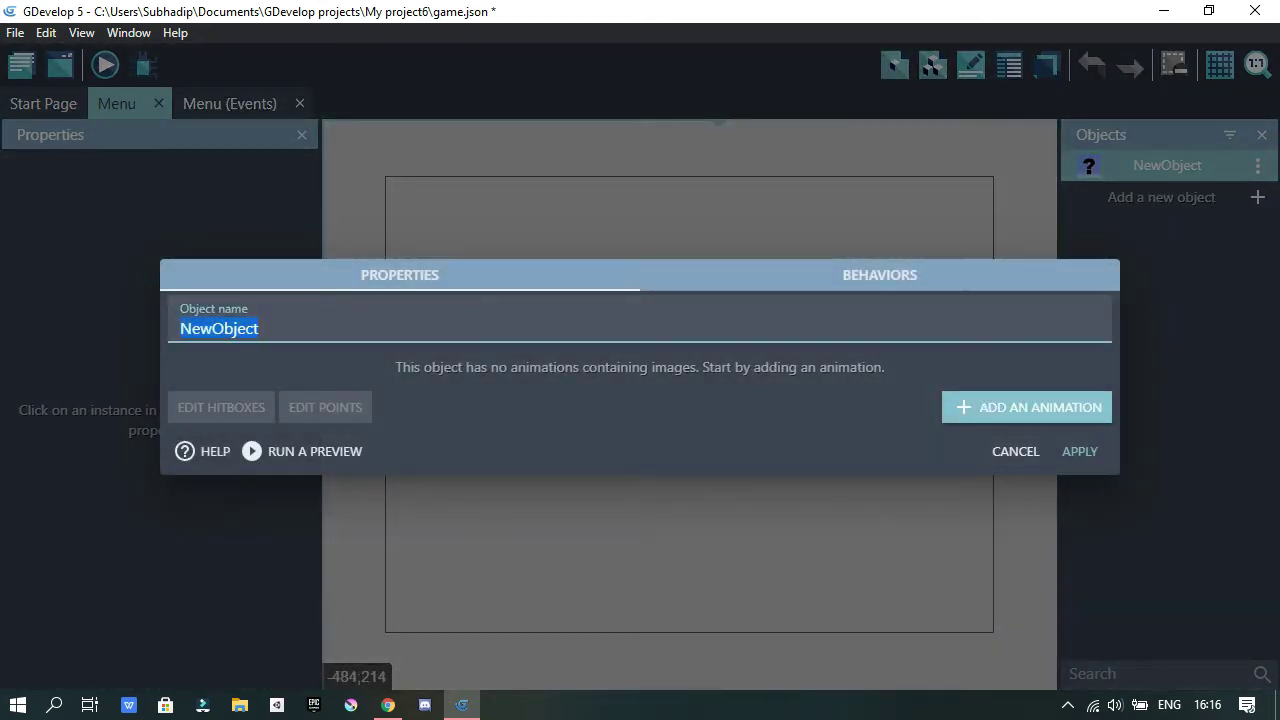
{"action": "type", "text": "BG"}
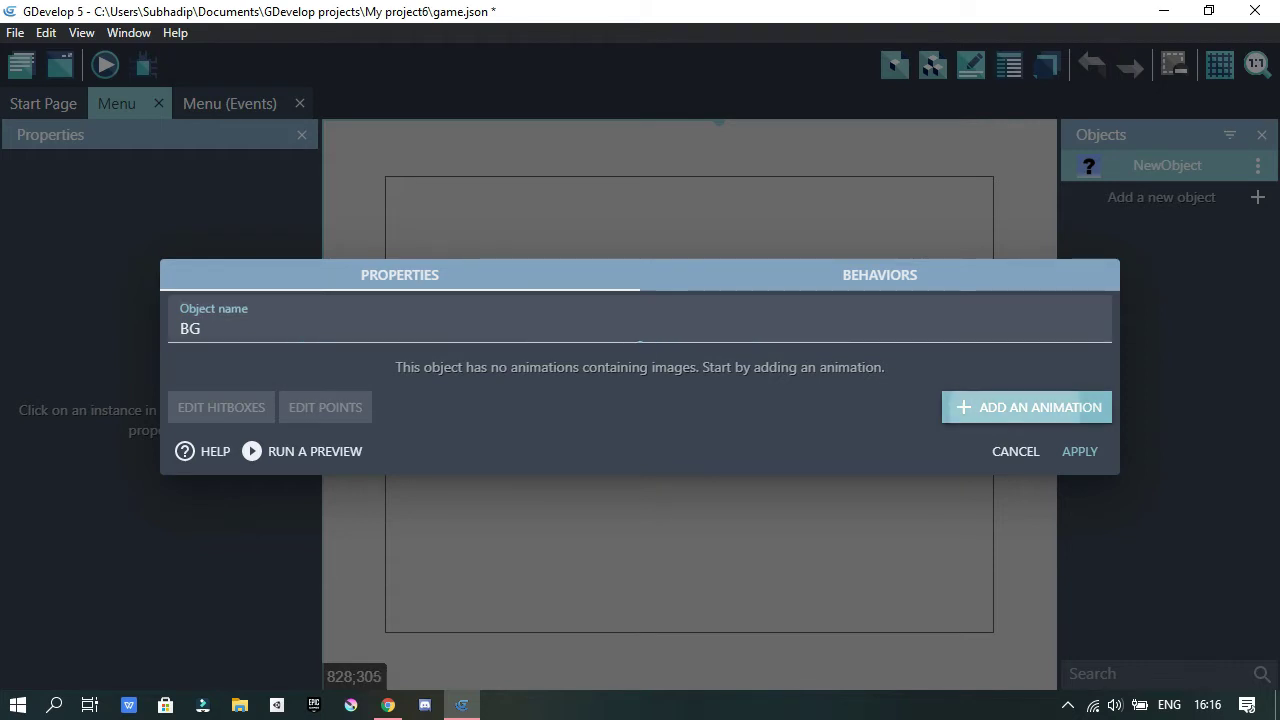
Add an animation to BG using download (1).png from the My project4 folder, copying the image into the project, and apply it.
{"action": "left_click", "coordinate": [1026, 407]}
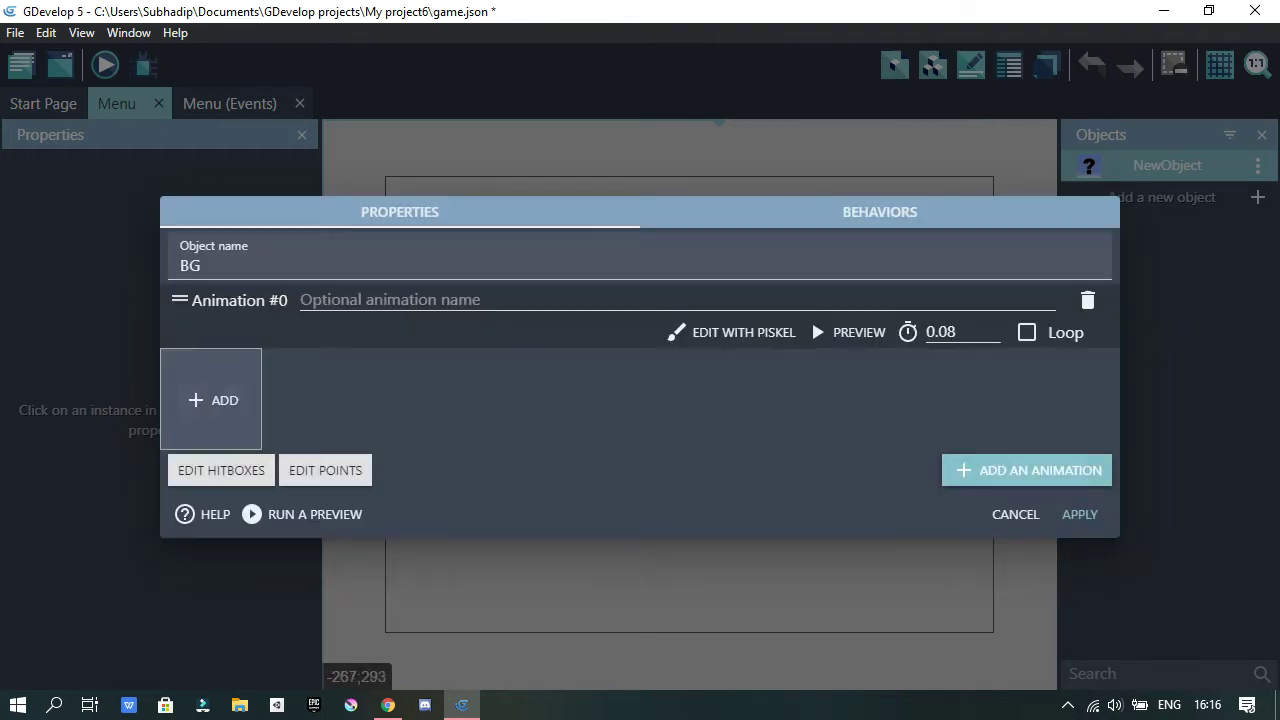
{"action": "left_click", "coordinate": [190, 398]}
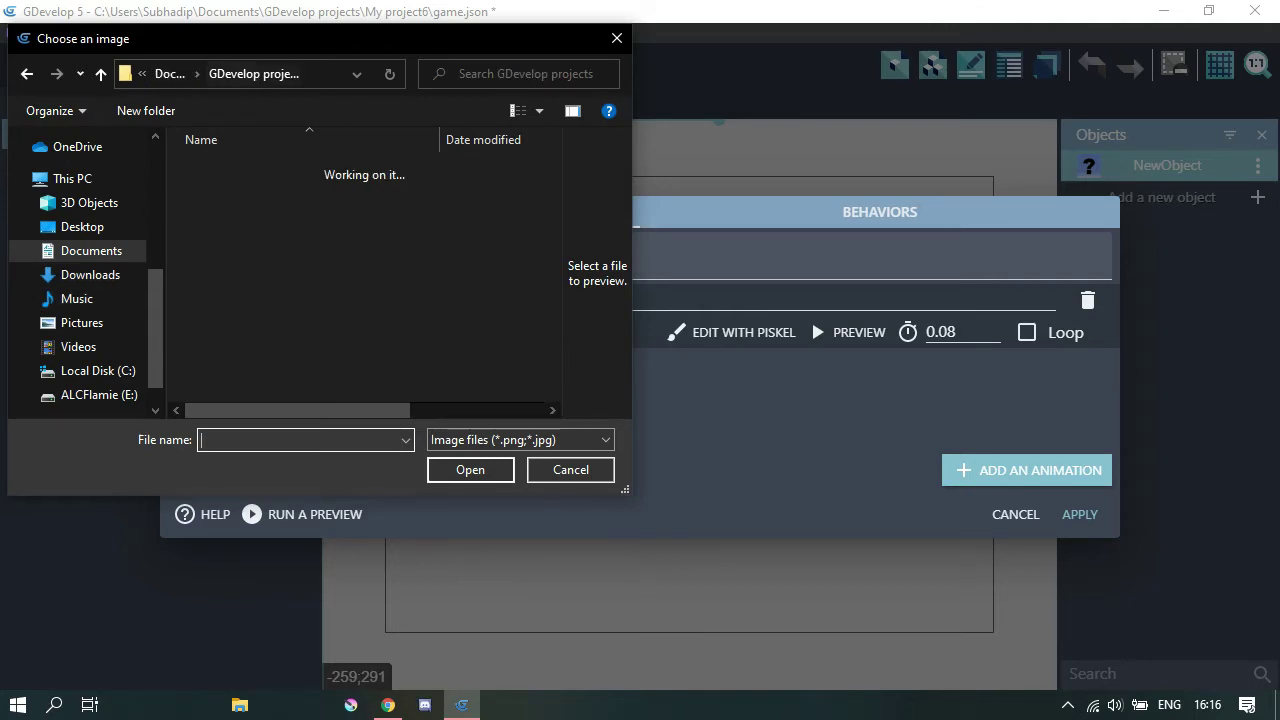
{"action": "double_click", "coordinate": [320, 232]}
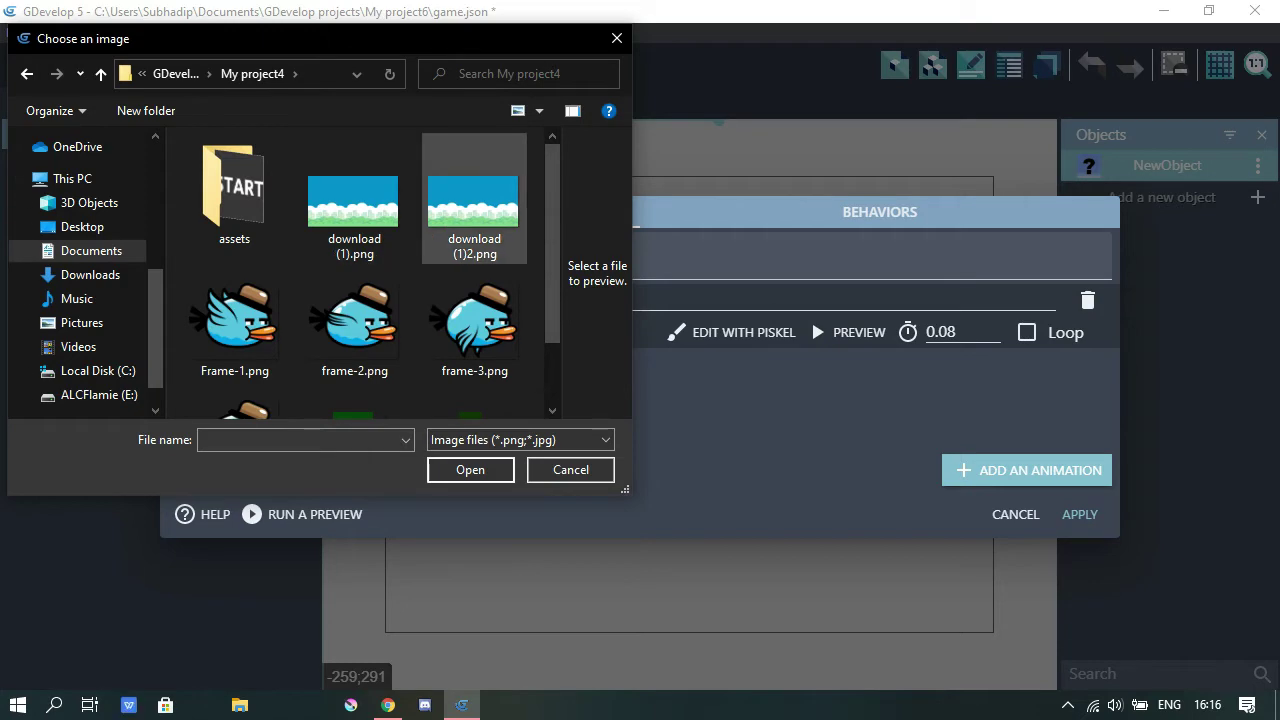
{"action": "scroll", "coordinate": [474, 270], "scroll_direction": "down", "scroll_amount": 2}
{"action": "scroll", "coordinate": [474, 270], "scroll_direction": "up", "scroll_amount": 2}
{"action": "left_click", "coordinate": [354, 205]}
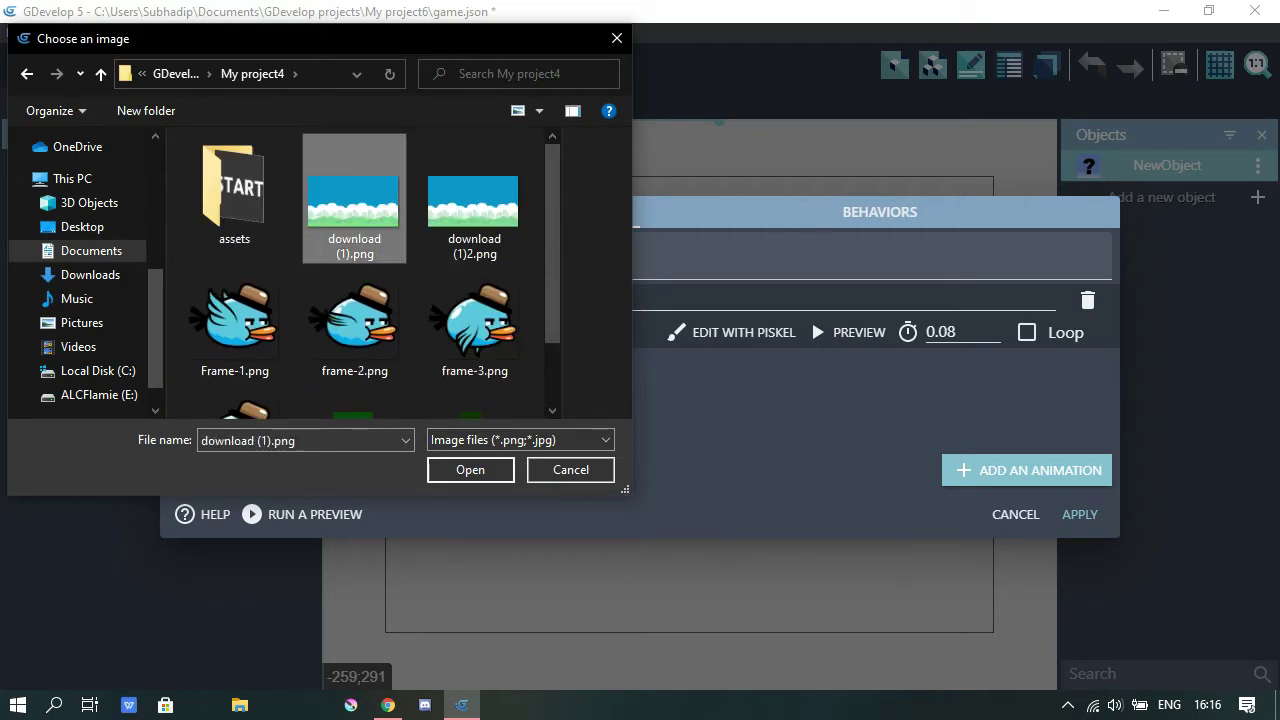
{"action": "left_click", "coordinate": [470, 469]}
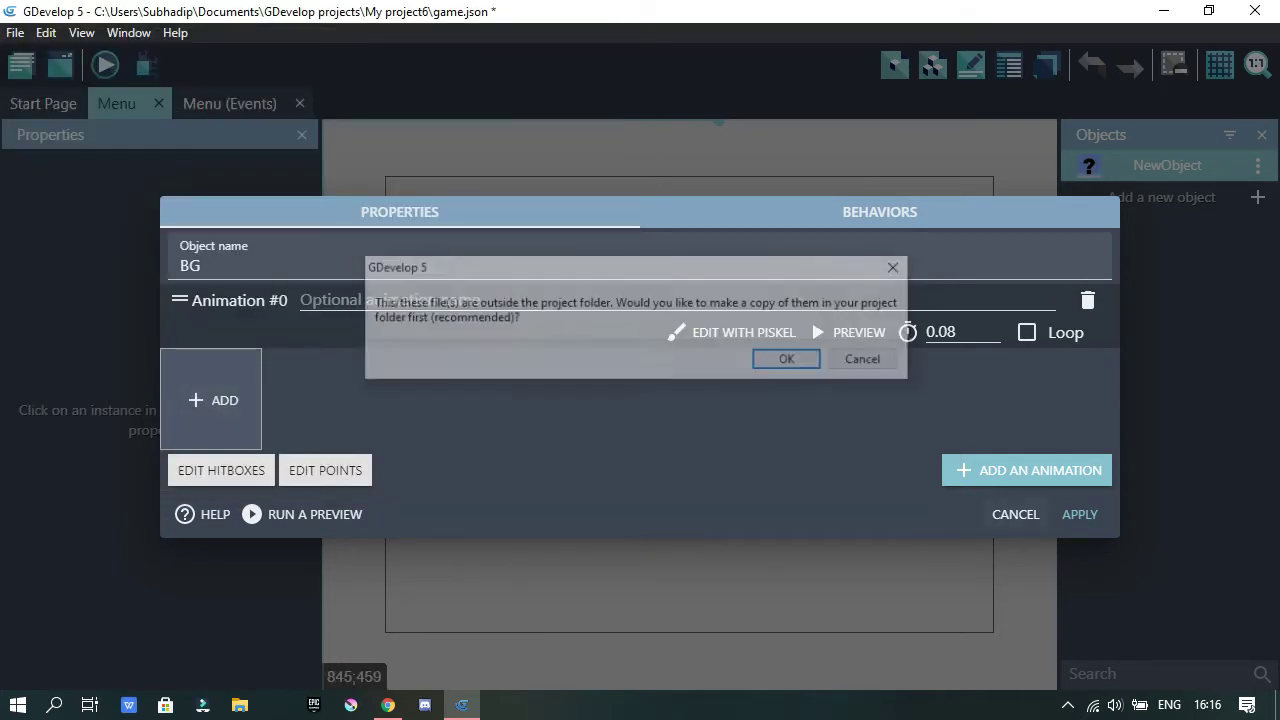
{"action": "key", "text": "Return"}
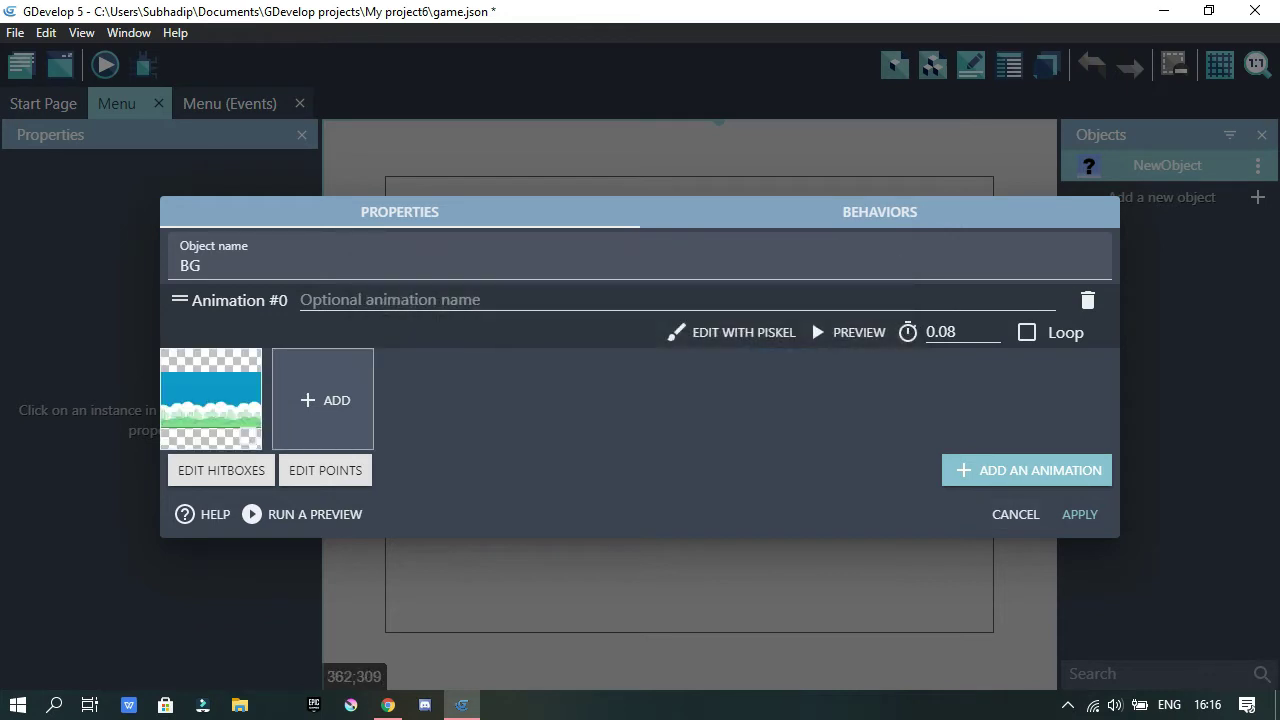
{"action": "left_click", "coordinate": [1080, 514]}
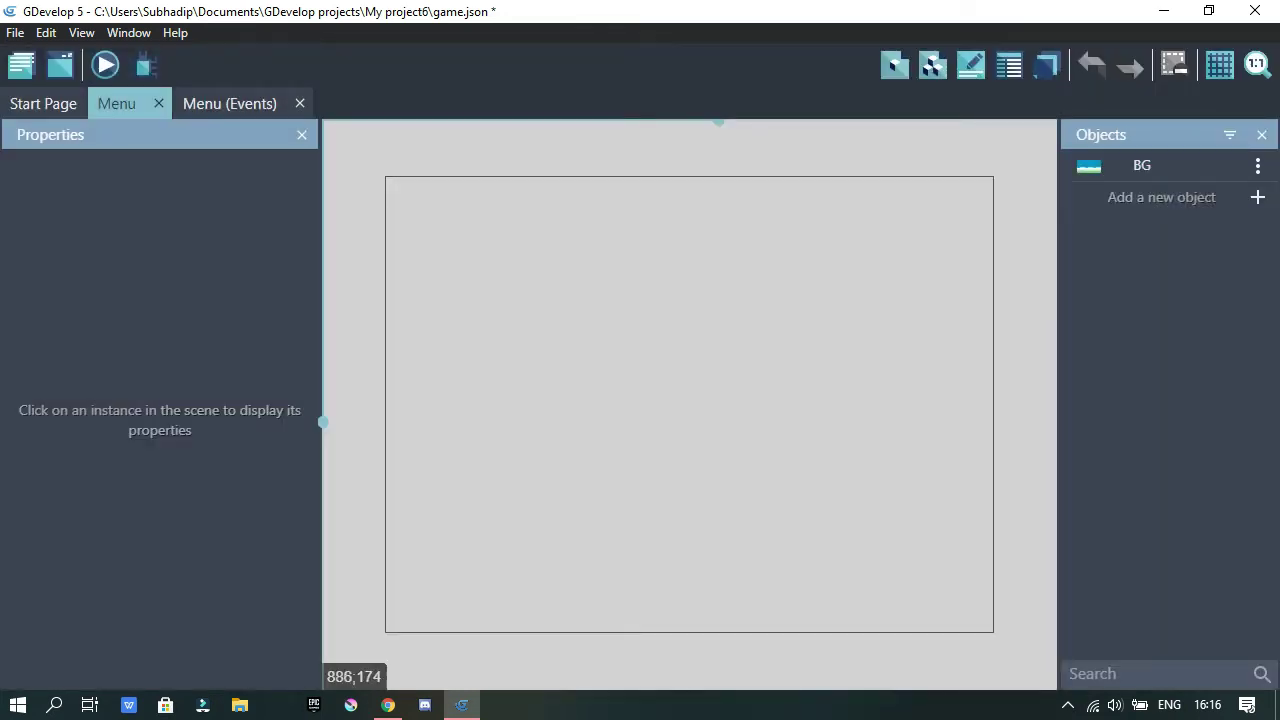
Place a BG instance at the upper-left corner of the Menu scene's frame, at about X 1, Y -1.
{"action": "left_click_drag", "start_coordinate": [1149, 164], "coordinate": [387, 177]}
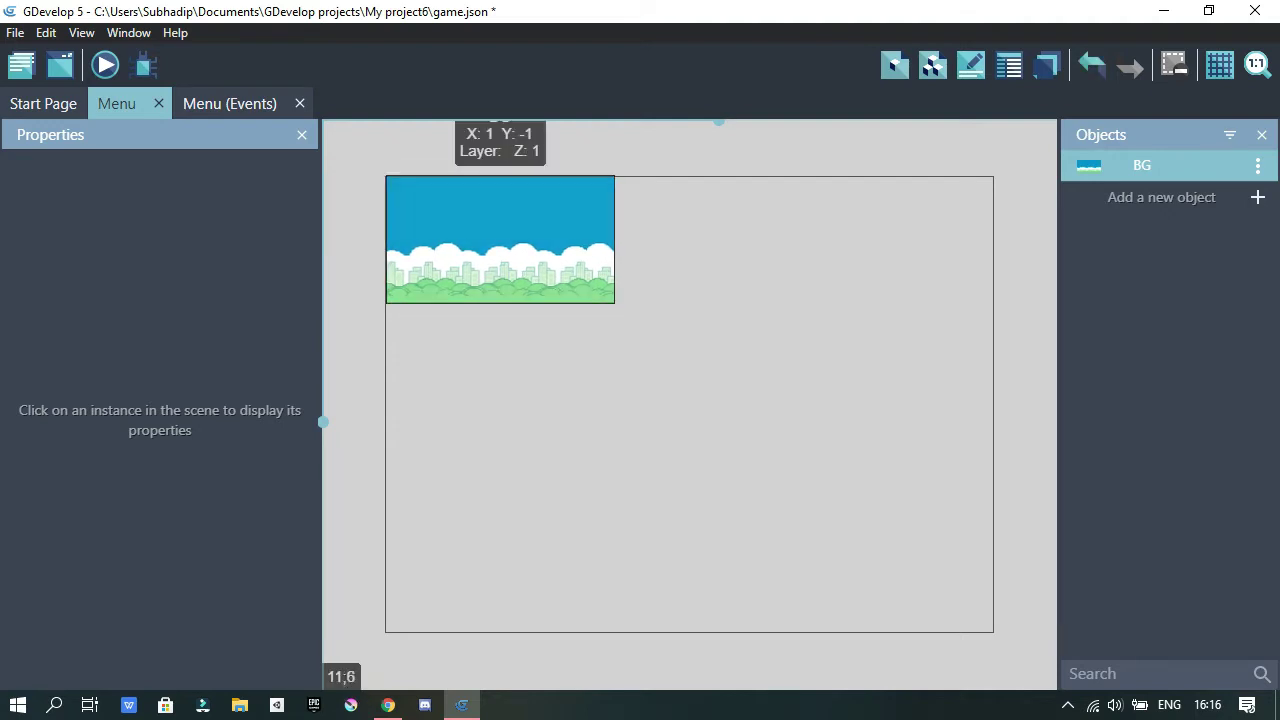
{"action": "left_click", "coordinate": [15, 32]}
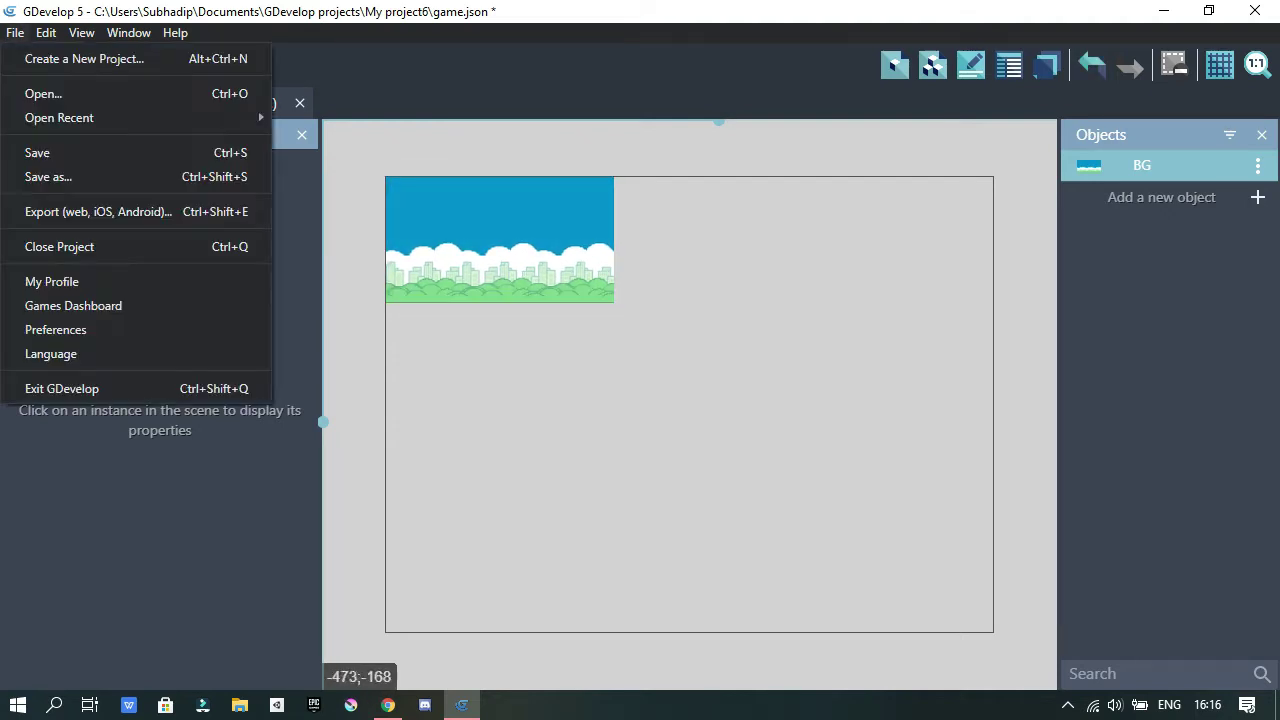
{"action": "left_click", "coordinate": [15, 33]}
Search the asset store for "play" and add the Shaded Dark Play button to the game.
{"action": "left_click", "coordinate": [1161, 197]}
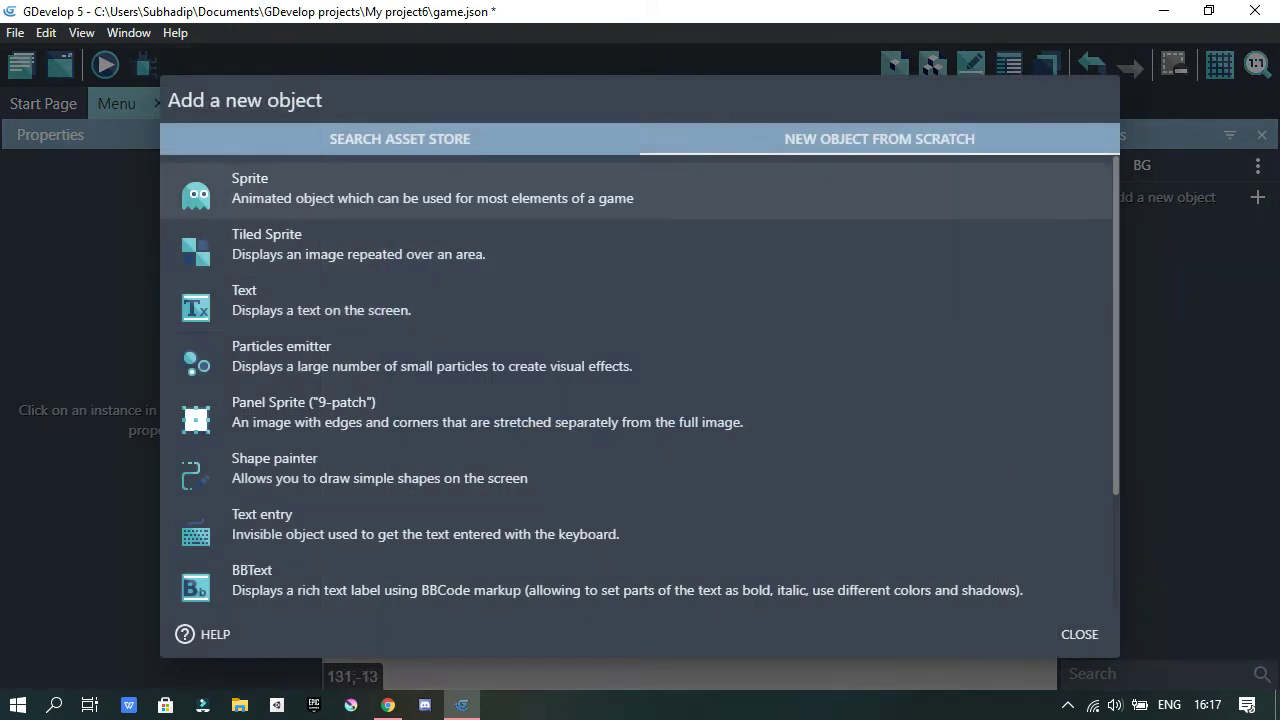
{"action": "left_click", "coordinate": [400, 138]}
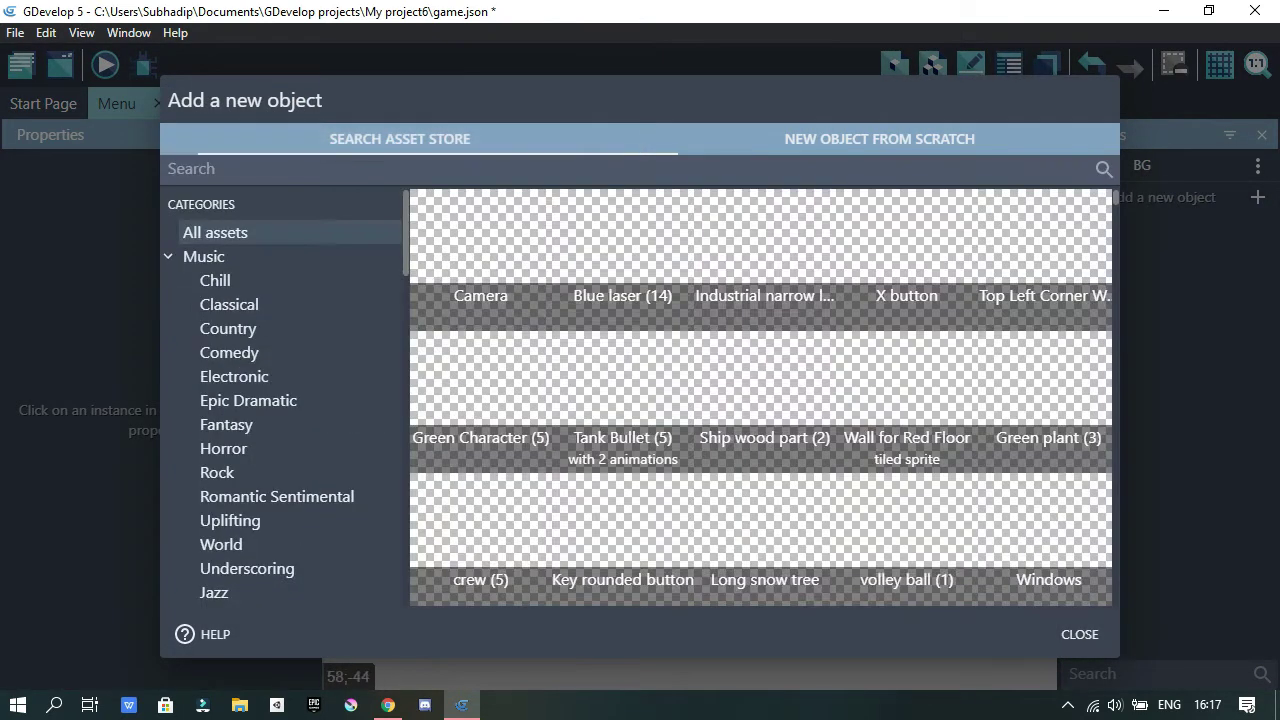
{"action": "type", "text": "play"}
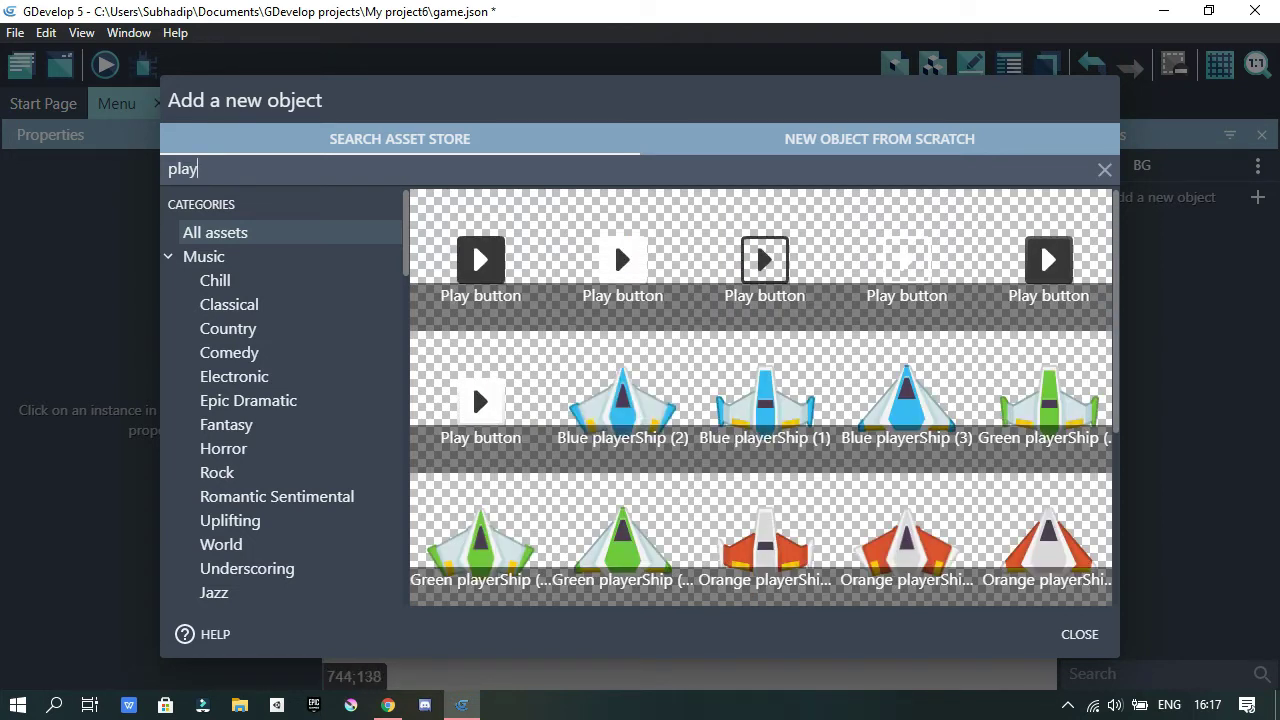
{"action": "left_click", "coordinate": [1048, 262]}
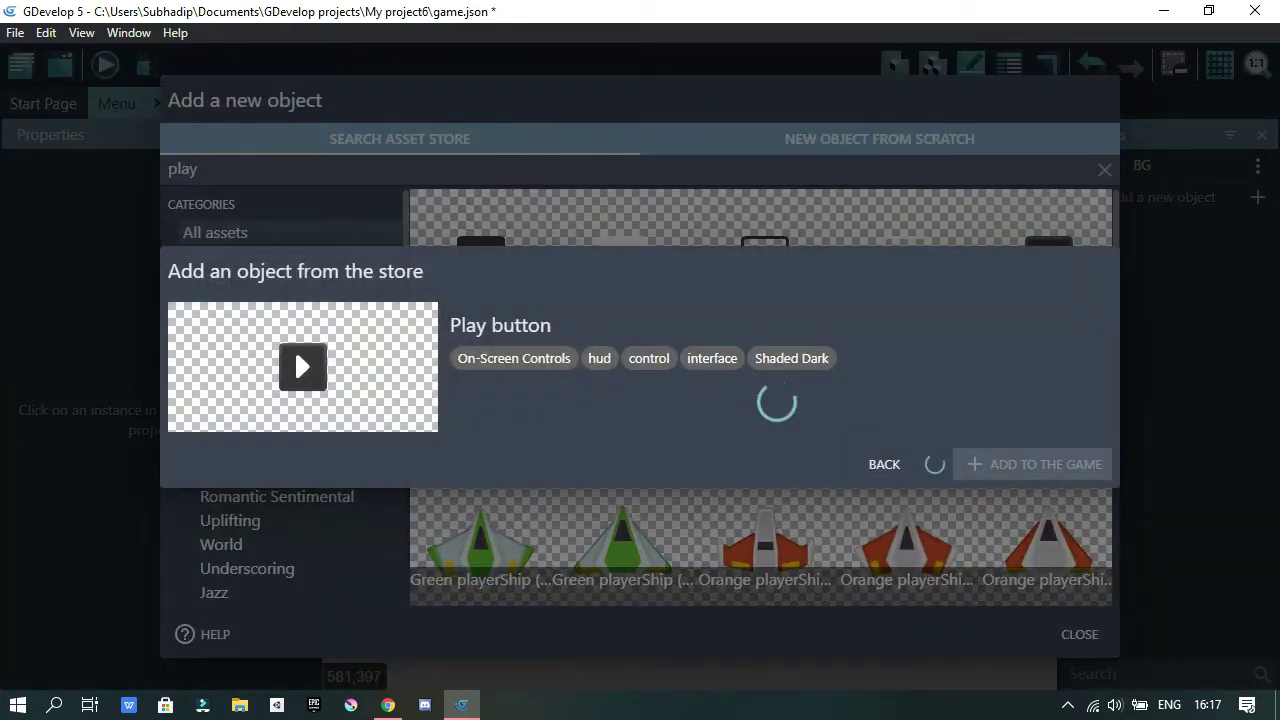
{"action": "left_click", "coordinate": [1024, 477]}
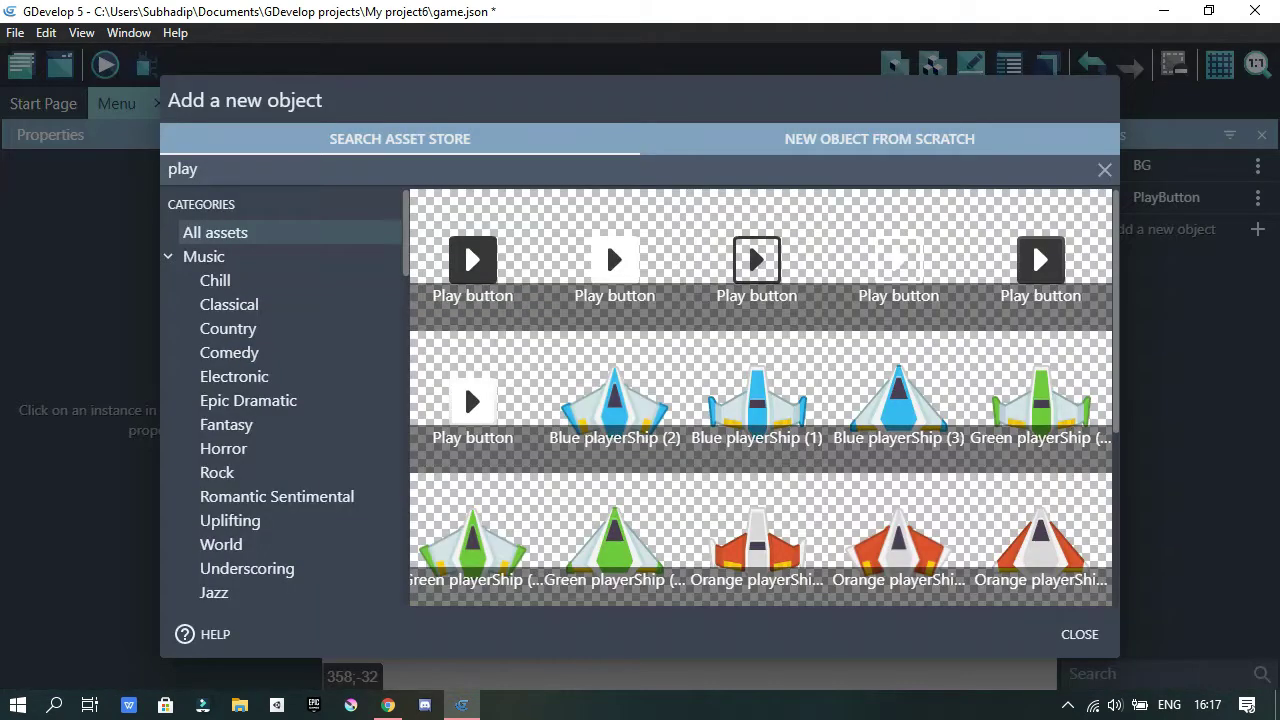
Replace the asset store search with "home".
{"action": "double_click", "coordinate": [183, 169]}
{"action": "key", "text": "BackSpace"}
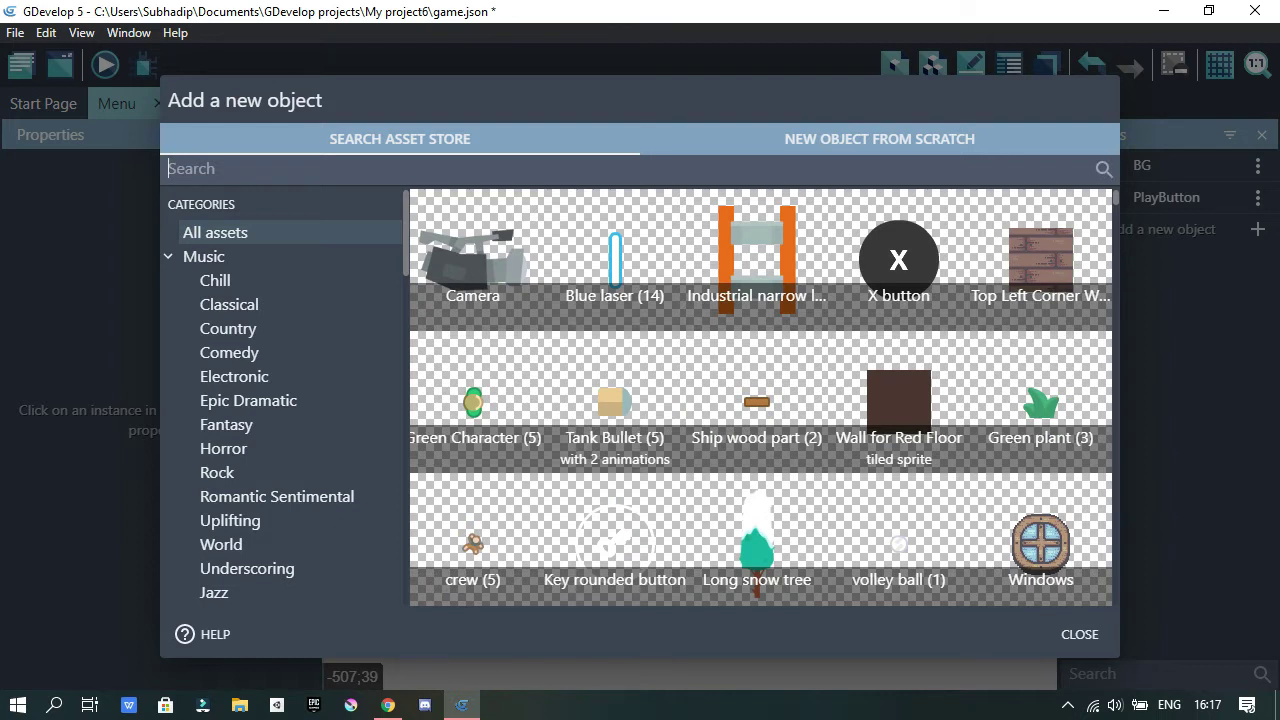
{"action": "type", "text": "home"}
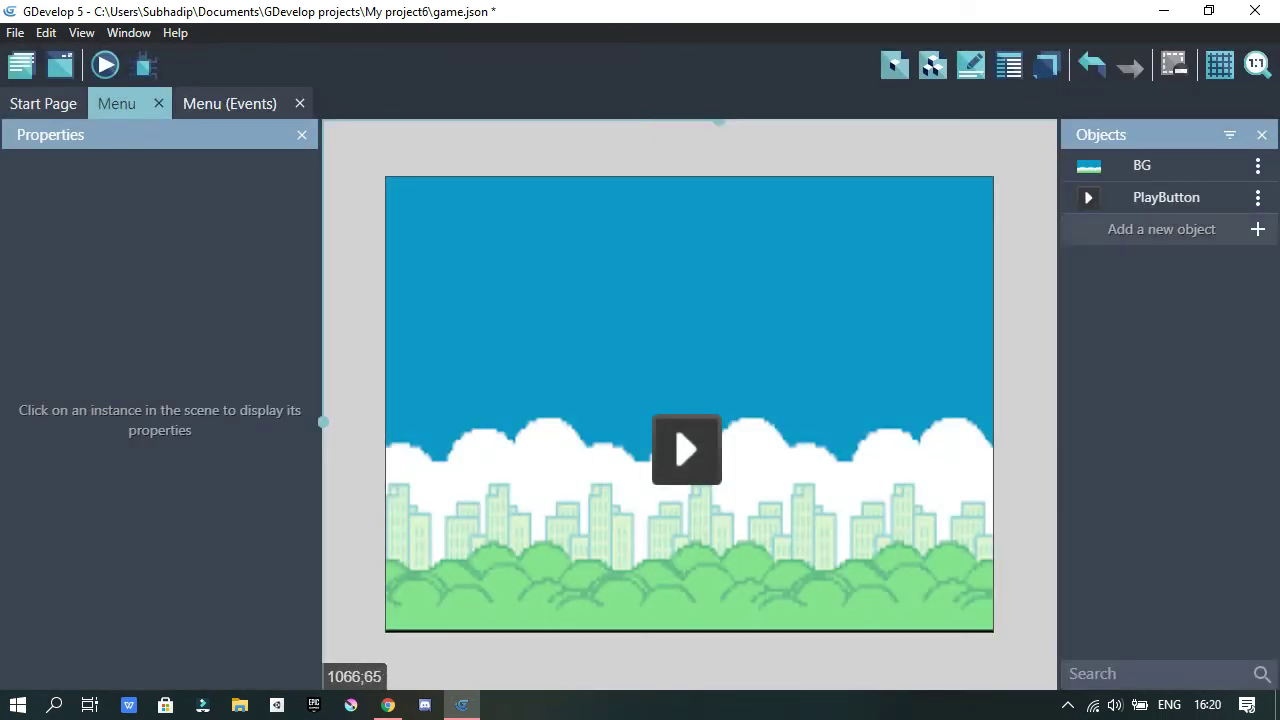
Add a new Text object from scratch with "Grumpy Bird" as its initial text.
{"action": "left_click", "coordinate": [1161, 229]}
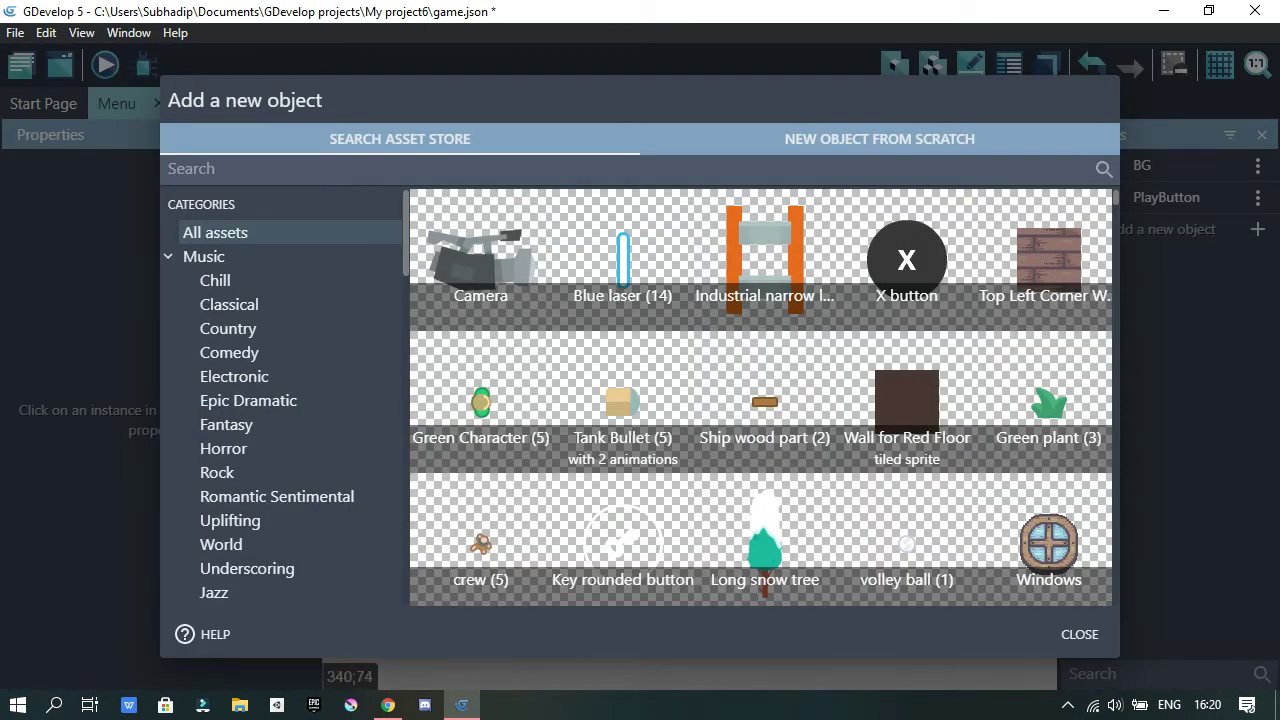
{"action": "left_click", "coordinate": [880, 138]}
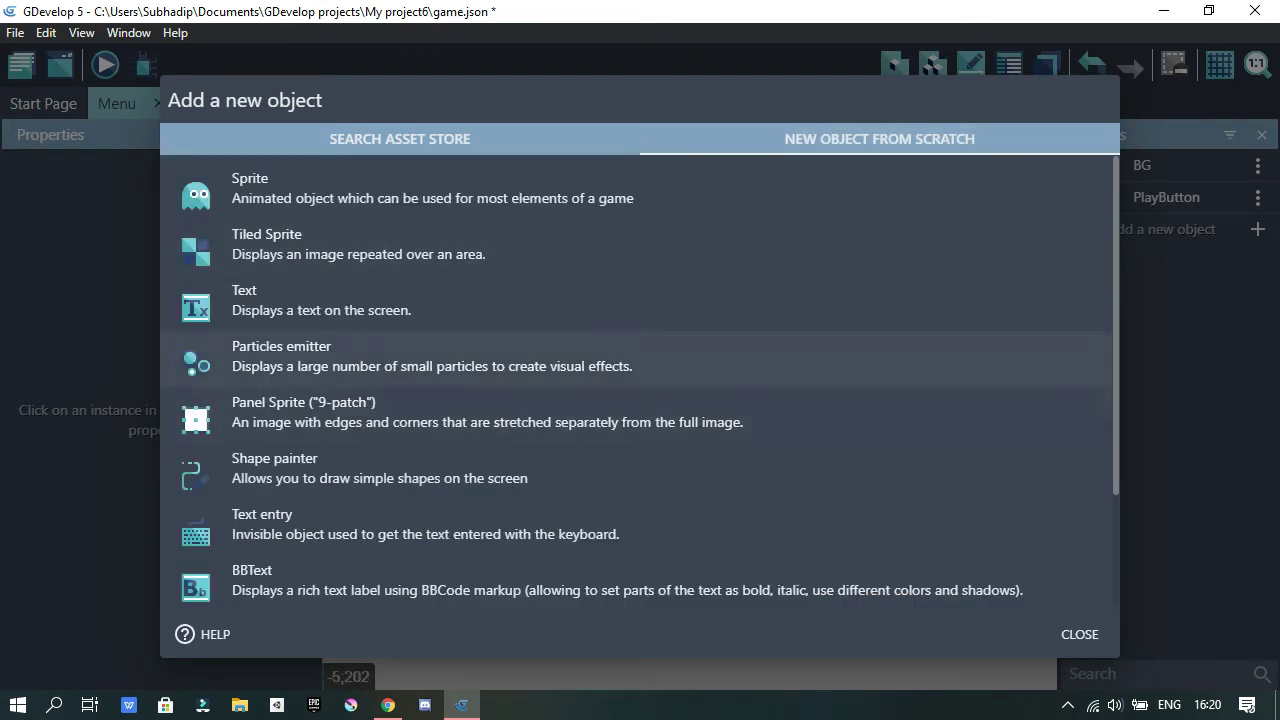
{"action": "left_click", "coordinate": [280, 300]}
{"action": "left_click_drag", "start_coordinate": [222, 356], "coordinate": [14, 281]}
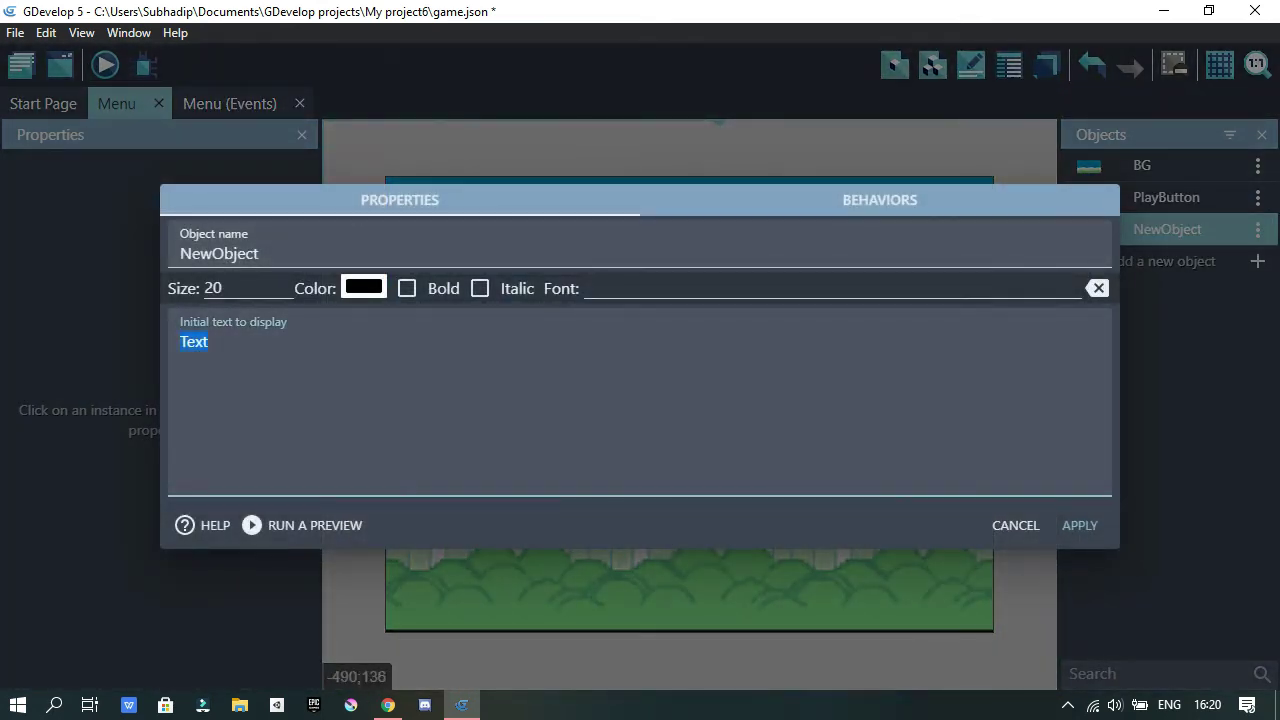
{"action": "type", "text": "Grumpy Bird"}
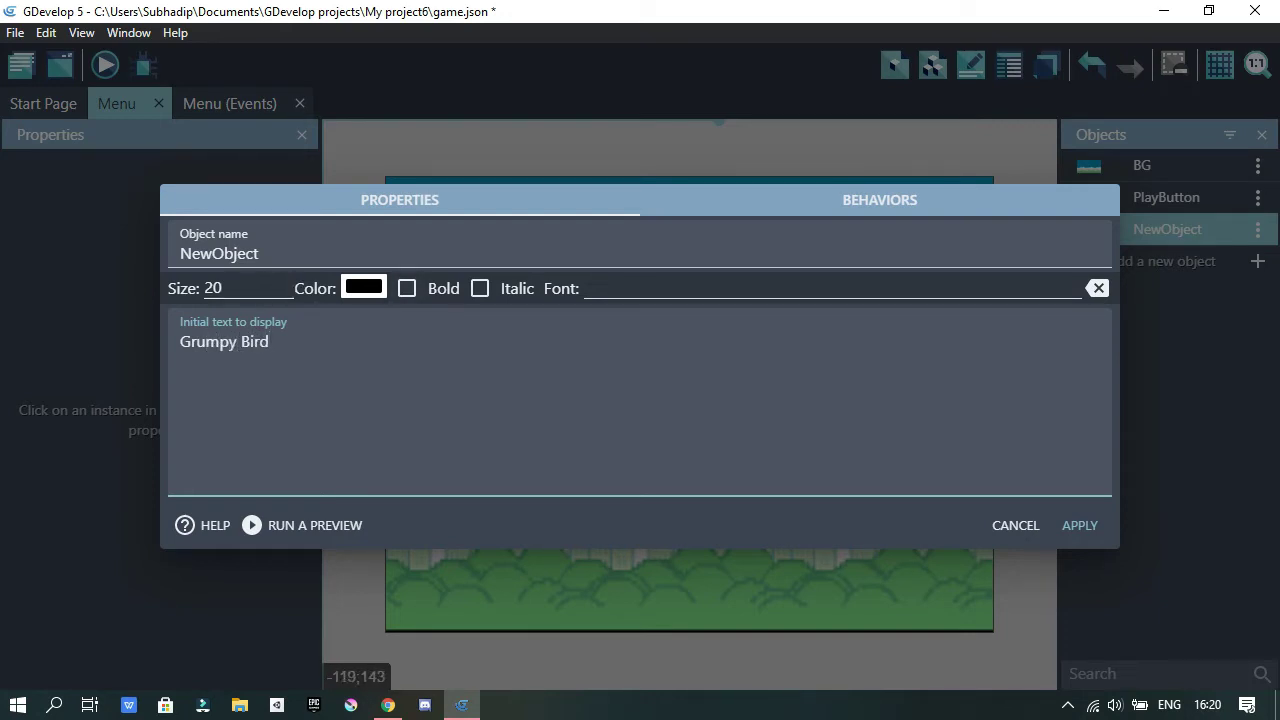
Set the Grumpy Bird text size to 30.
{"action": "left_click", "coordinate": [286, 283]}
{"action": "left_click", "coordinate": [286, 283]}
{"action": "left_click", "coordinate": [286, 283]}
{"action": "left_click", "coordinate": [286, 283]}
{"action": "left_click", "coordinate": [286, 283]}
{"action": "left_click", "coordinate": [286, 283]}
{"action": "left_click", "coordinate": [286, 283]}
{"action": "left_click", "coordinate": [286, 283]}
{"action": "left_click", "coordinate": [286, 283]}
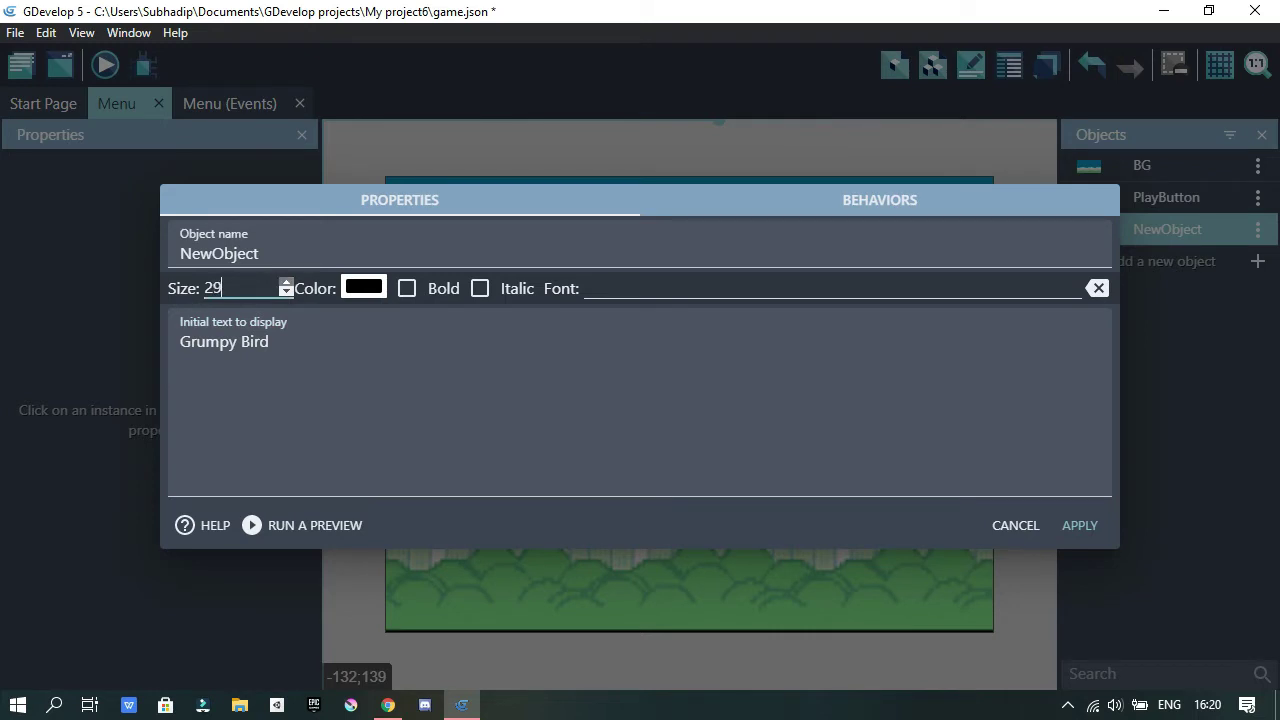
{"action": "left_click", "coordinate": [286, 283]}
Apply the text object without choosing a font and place it near the scene's top centre at about X 318, Y 19.
{"action": "left_click", "coordinate": [624, 284]}
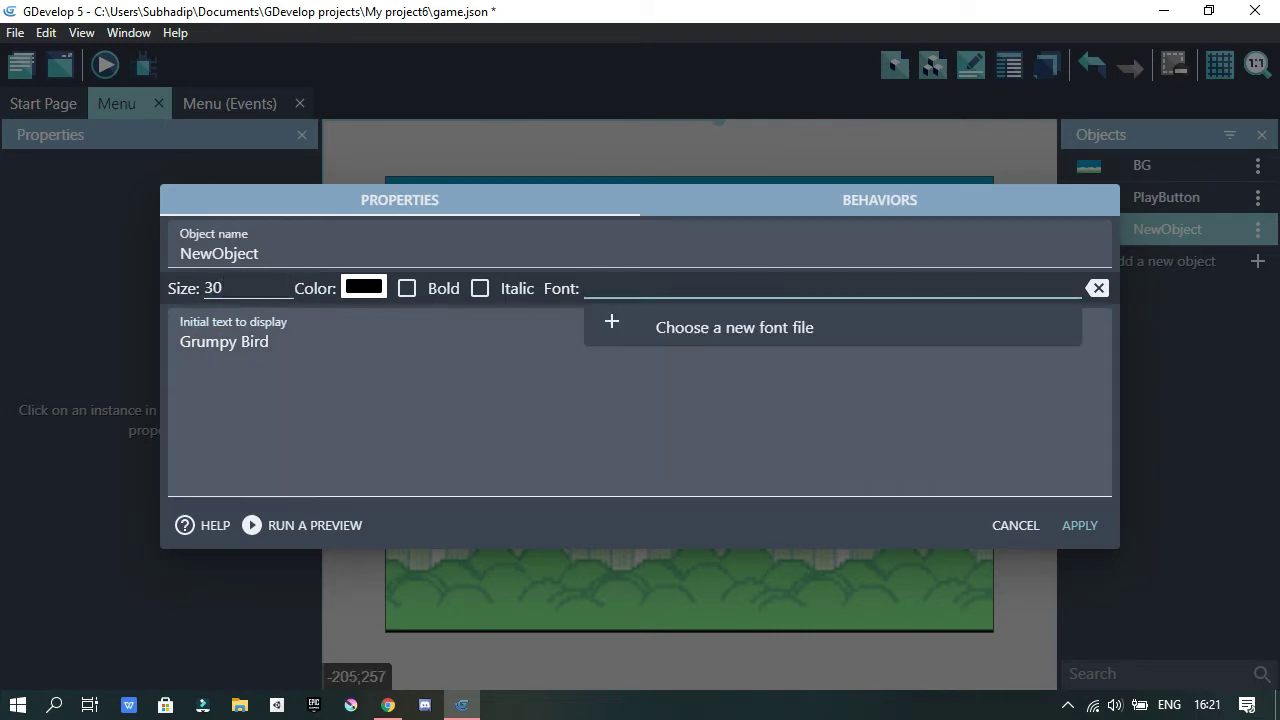
{"action": "left_click", "coordinate": [805, 378]}
{"action": "left_click", "coordinate": [1084, 525]}
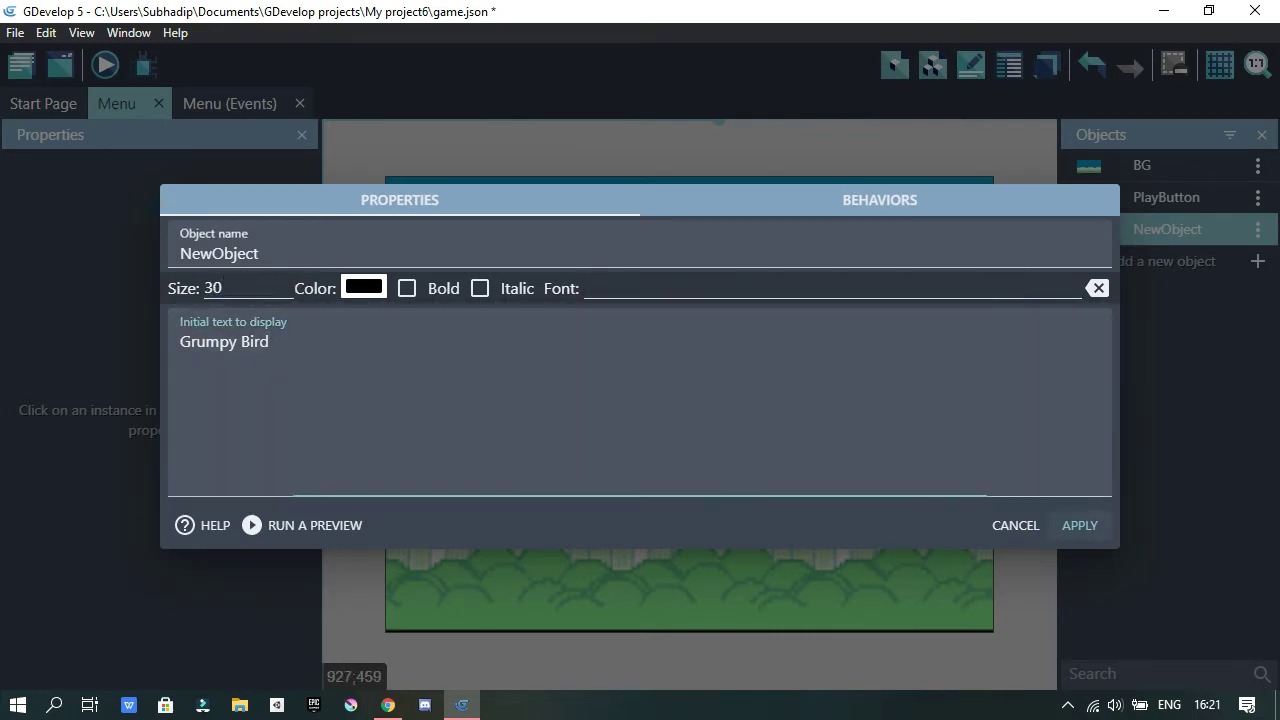
{"action": "left_click_drag", "start_coordinate": [1145, 231], "coordinate": [627, 203]}
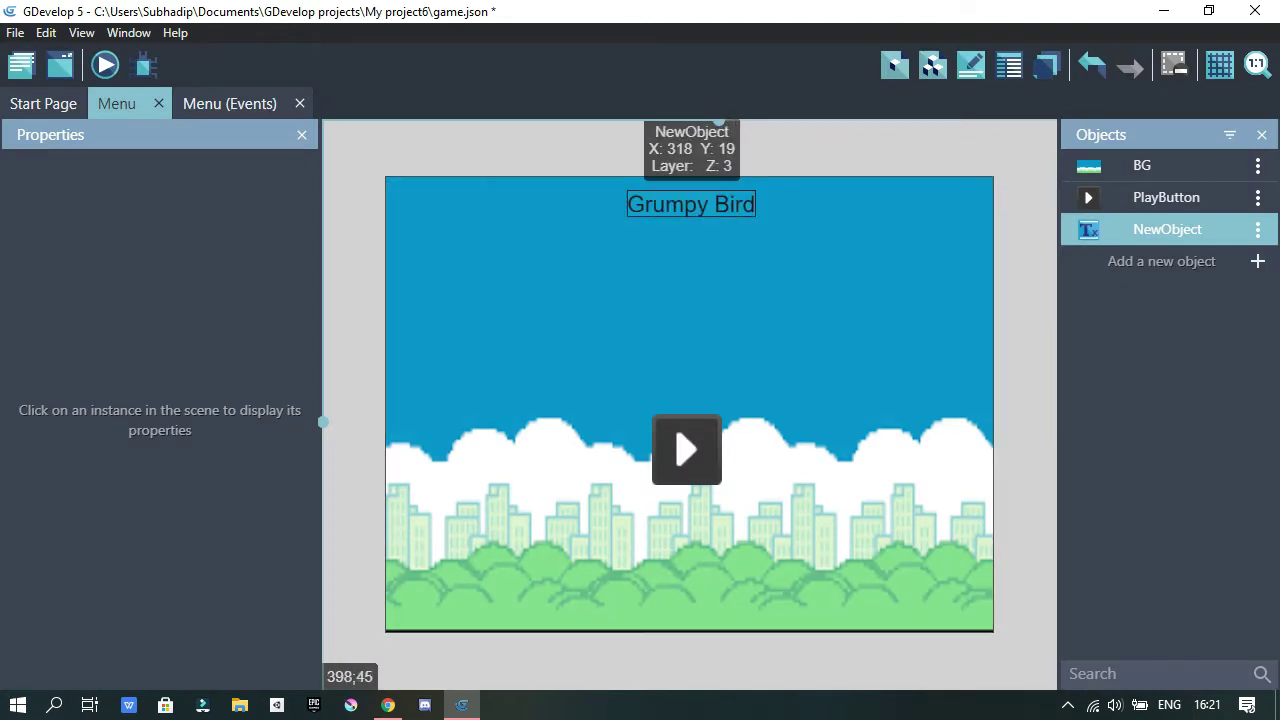
Try lining the Grumpy Bird title up with the play button by setting the title's X position to 350.
{"action": "left_click", "coordinate": [700, 443]}
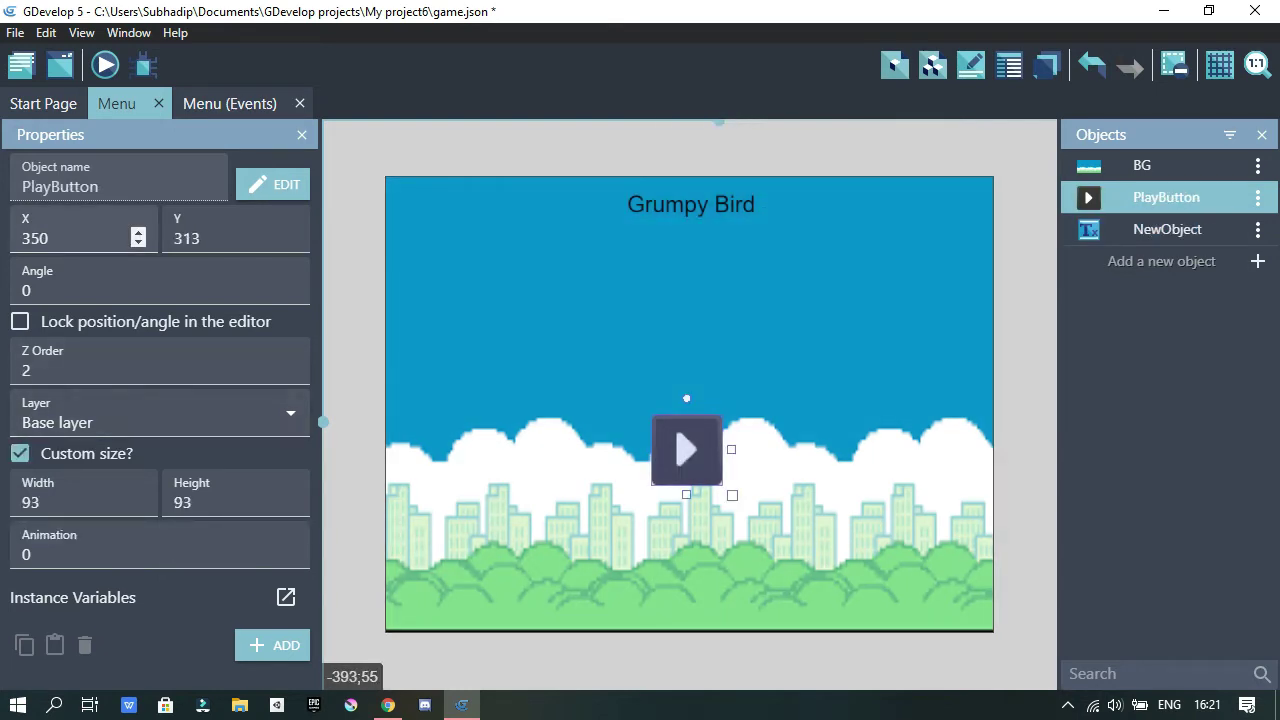
{"action": "left_click", "coordinate": [700, 210]}
{"action": "left_click", "coordinate": [95, 238]}
{"action": "left_click_drag", "start_coordinate": [96, 236], "coordinate": [33, 239]}
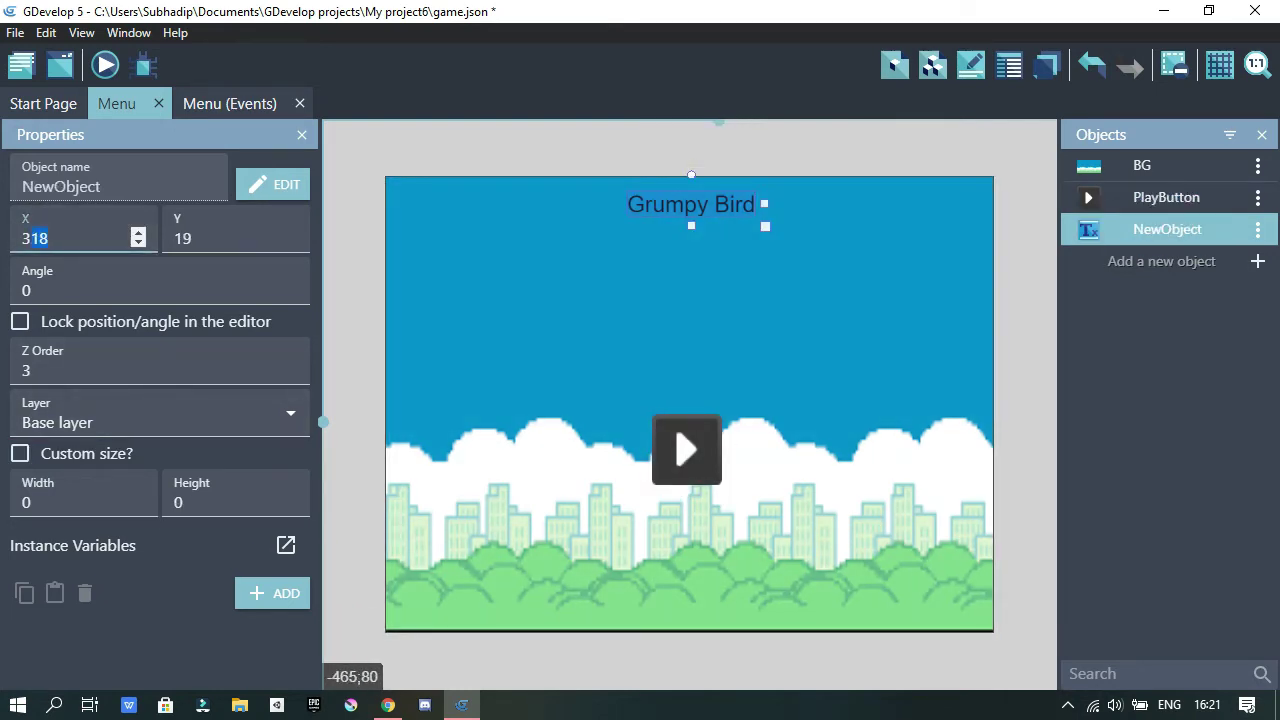
{"action": "type", "text": "50"}
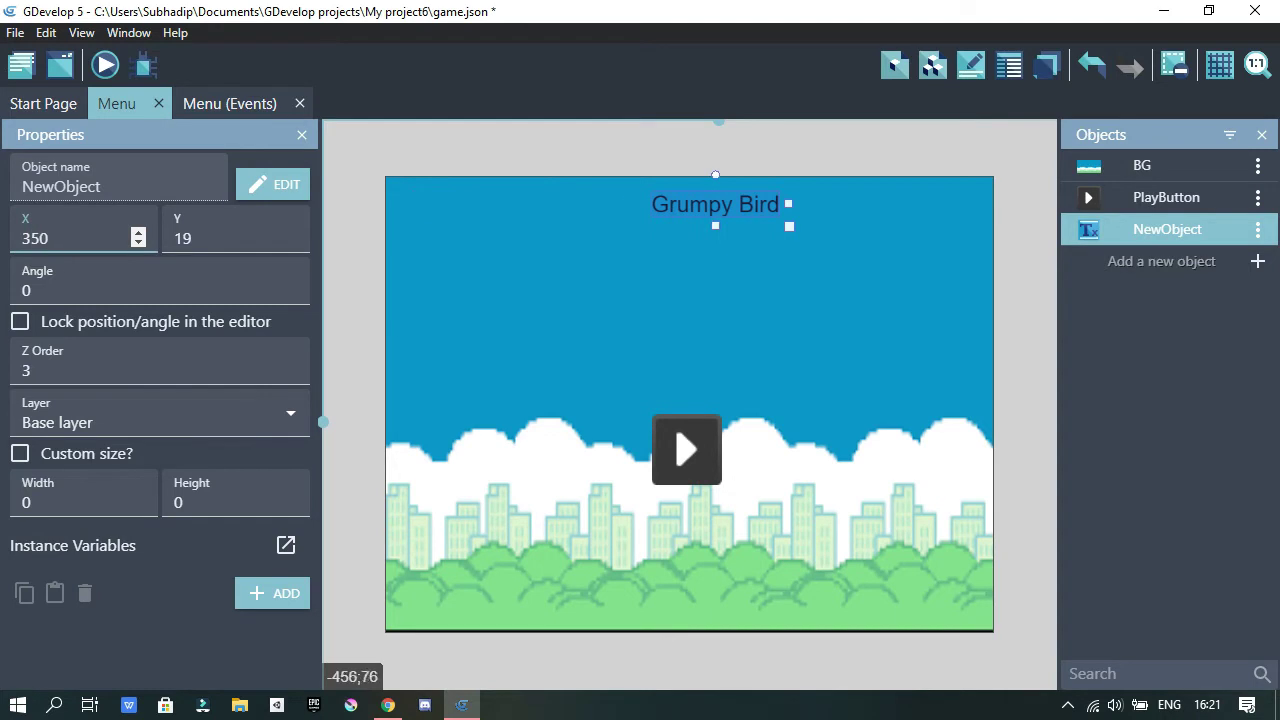
Set the Grumpy Bird title's X position to 315 so it sits centred above the play button.
{"action": "left_click_drag", "start_coordinate": [60, 246], "coordinate": [33, 245]}
{"action": "type", "text": "25"}
{"action": "key", "text": "BackSpace"}
{"action": "type", "text": "0"}
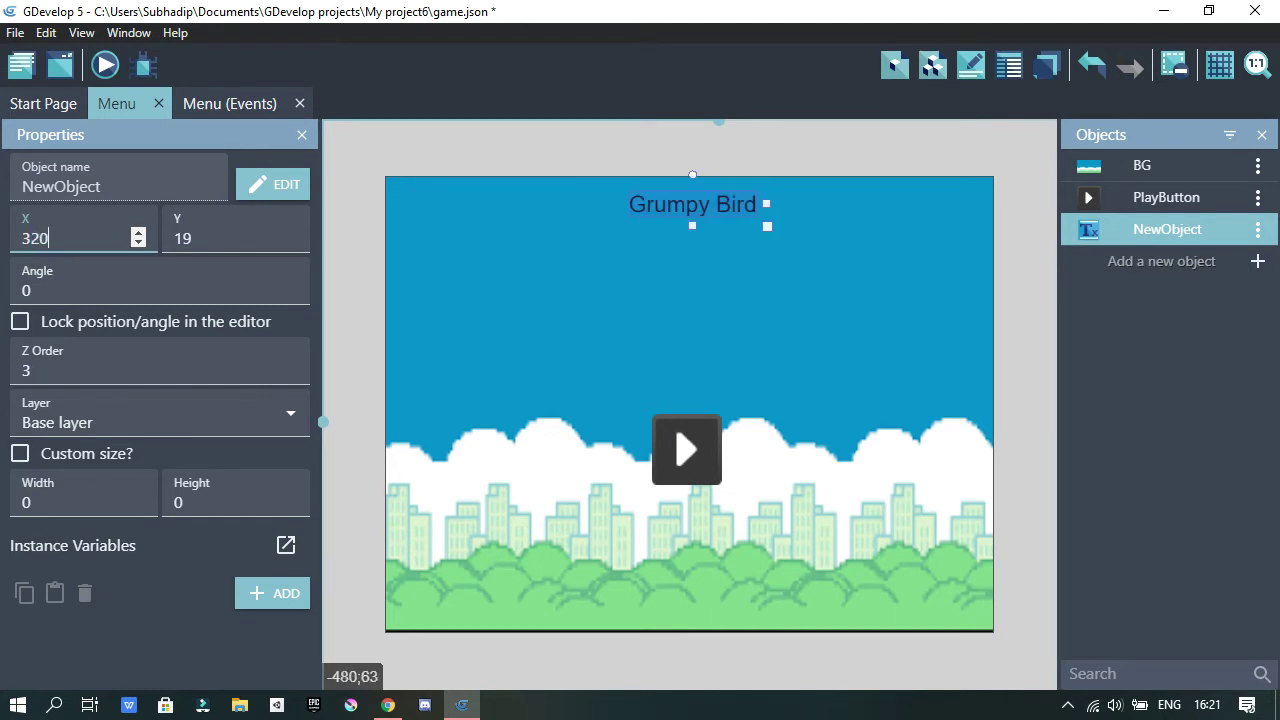
{"action": "key", "text": "BackSpace"}
{"action": "key", "text": "BackSpace"}
{"action": "type", "text": "15"}
{"action": "left_click", "coordinate": [403, 206]}
{"action": "left_click", "coordinate": [691, 204]}
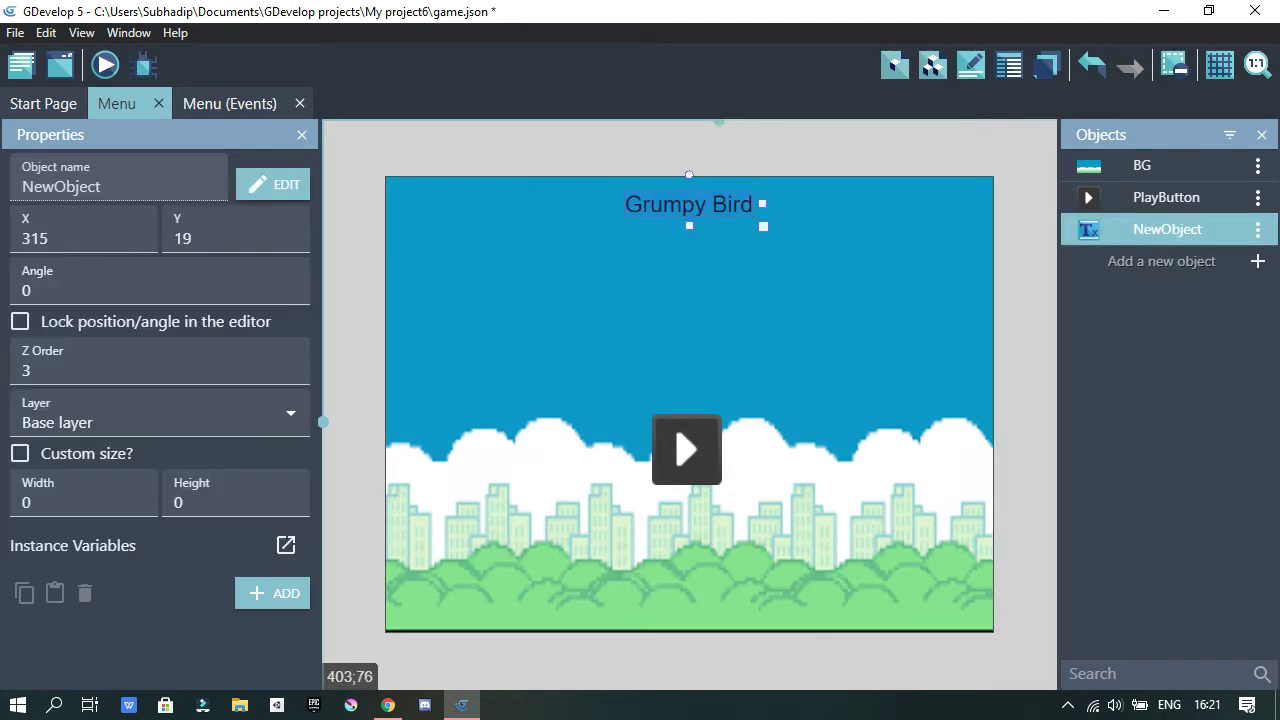
{"action": "left_click", "coordinate": [741, 163]}
In the Menu scene's events, add a condition that the cursor/touch is on the PlayButton object.
{"action": "left_click", "coordinate": [230, 104]}
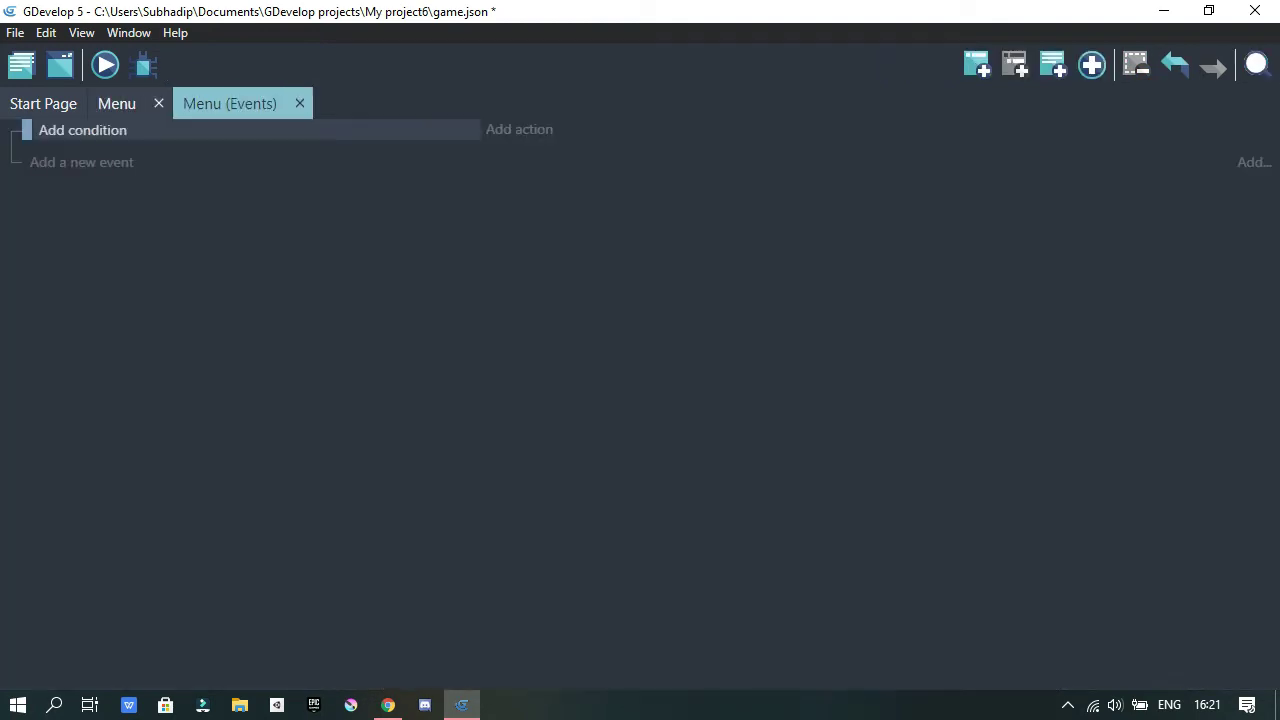
{"action": "left_click", "coordinate": [83, 130]}
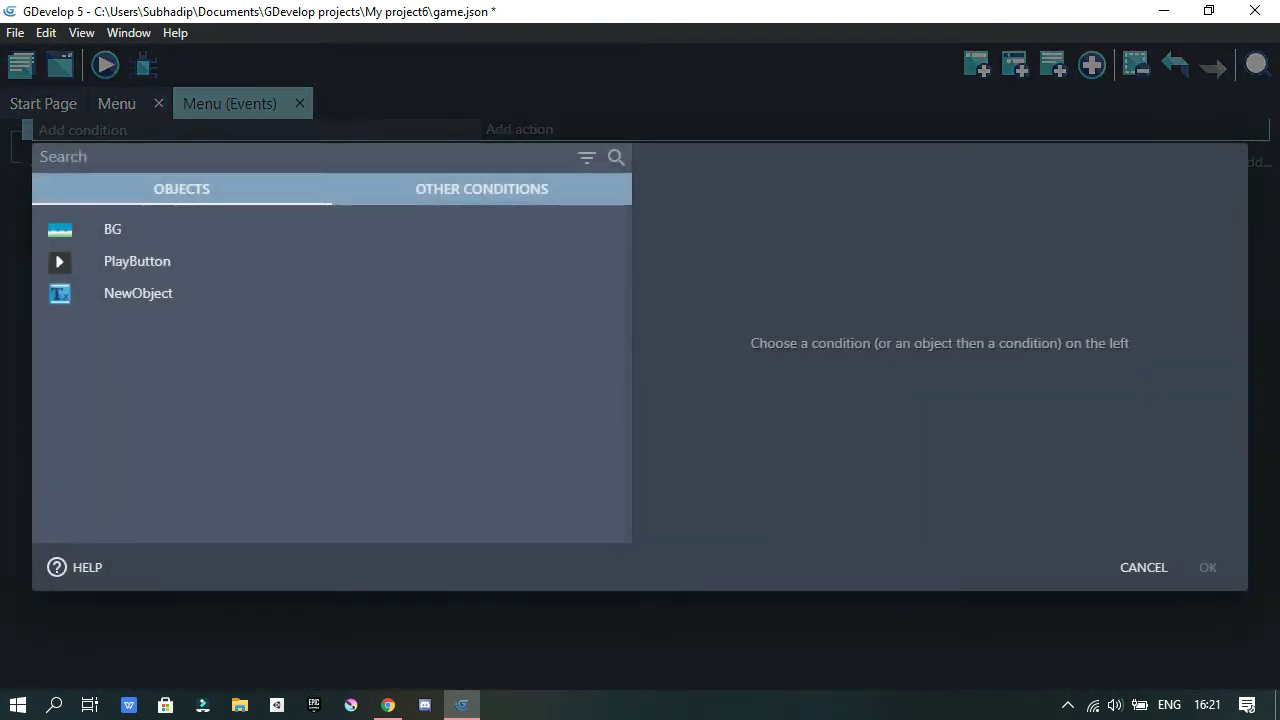
{"action": "type", "text": "mouse"}
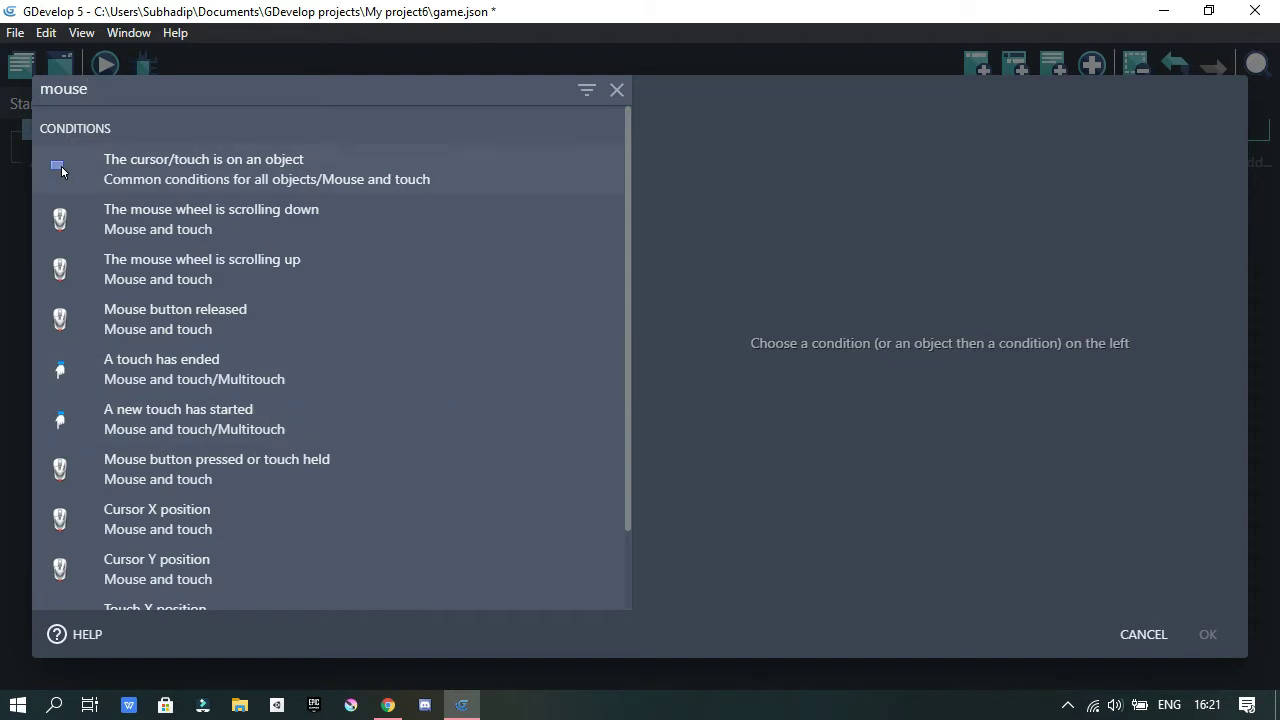
{"action": "left_click", "coordinate": [61, 166]}
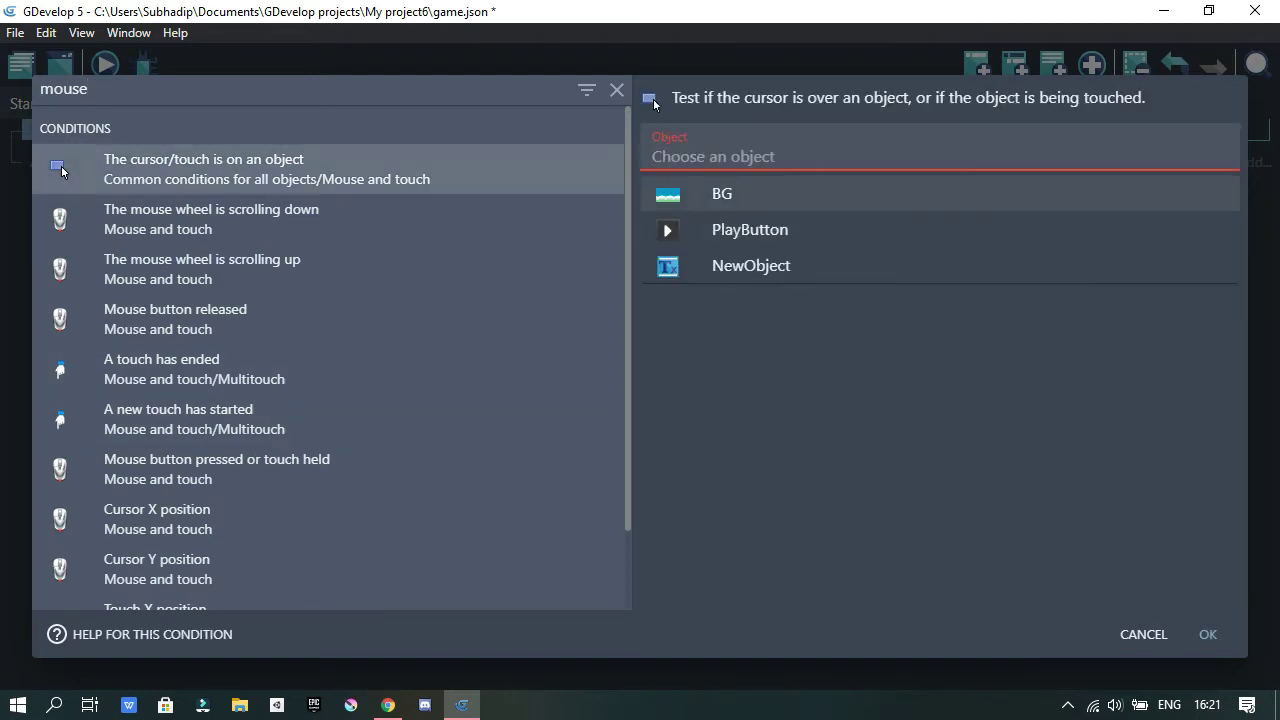
{"action": "left_click", "coordinate": [750, 230]}
{"action": "left_click", "coordinate": [1208, 634]}
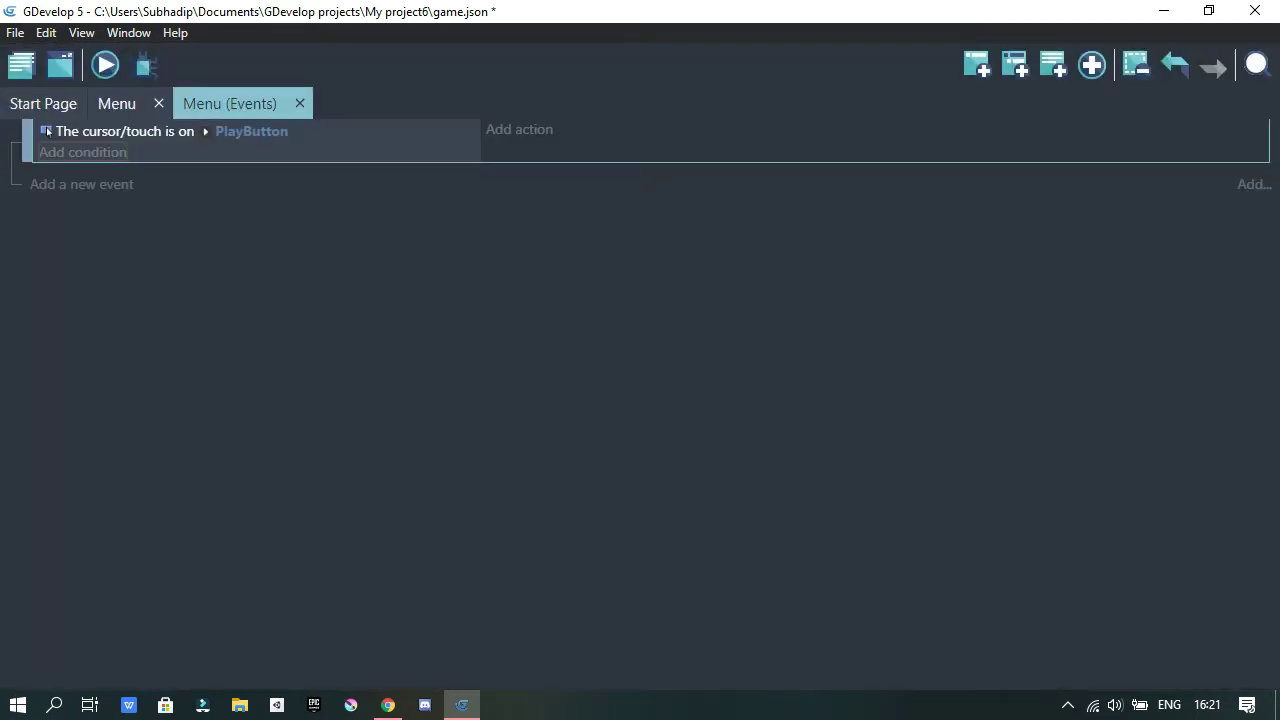
Add a second condition to the event, "Mouse button pressed or touch held", testing the Left (primary) button.
{"action": "key", "text": "Return"}
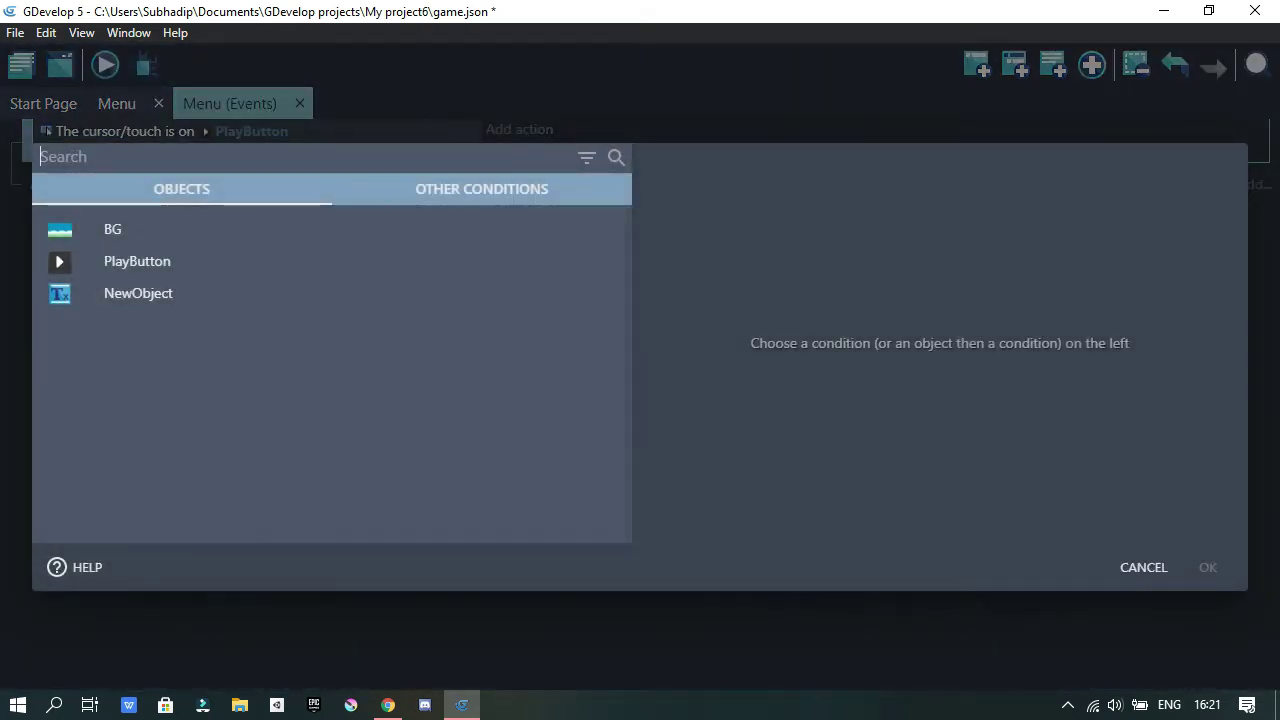
{"action": "type", "text": "mouse"}
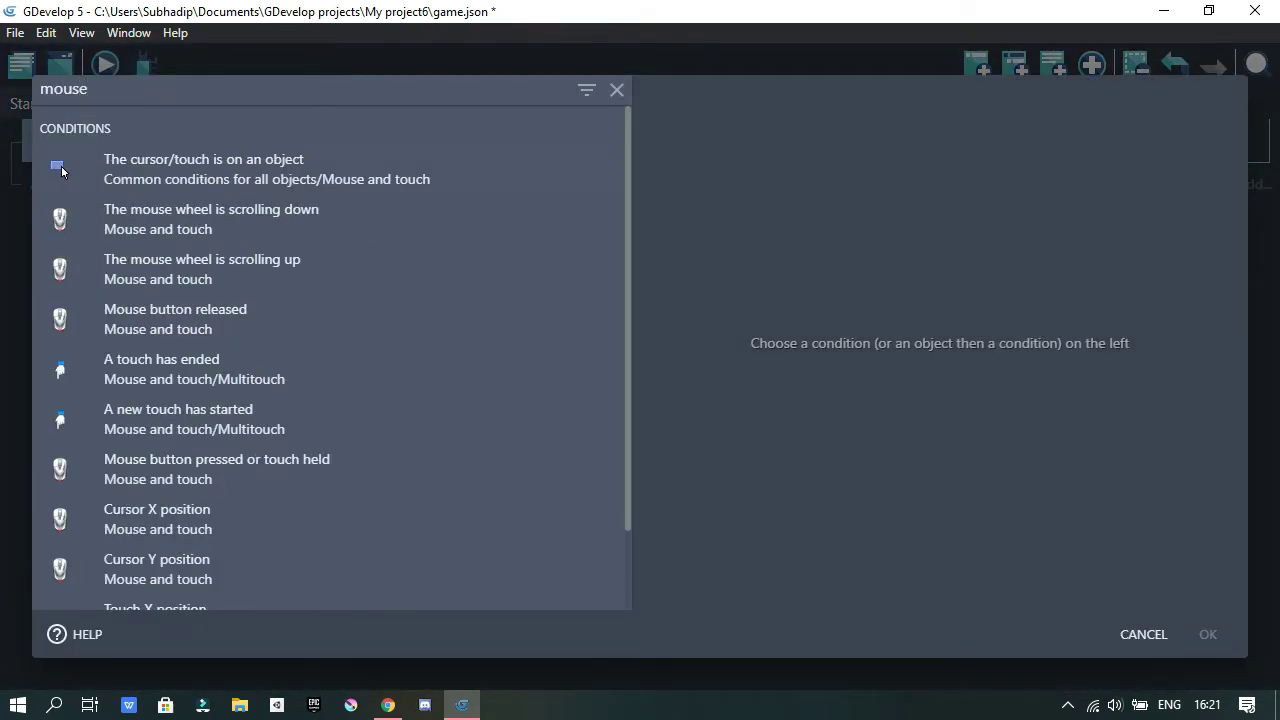
{"action": "key", "text": "Down"}
{"action": "key", "text": "Down"}
{"action": "key", "text": "Down"}
{"action": "key", "text": "Down"}
{"action": "key", "text": "Down"}
{"action": "key", "text": "Down"}
{"action": "key", "text": "Down"}
{"action": "key", "text": "Return"}
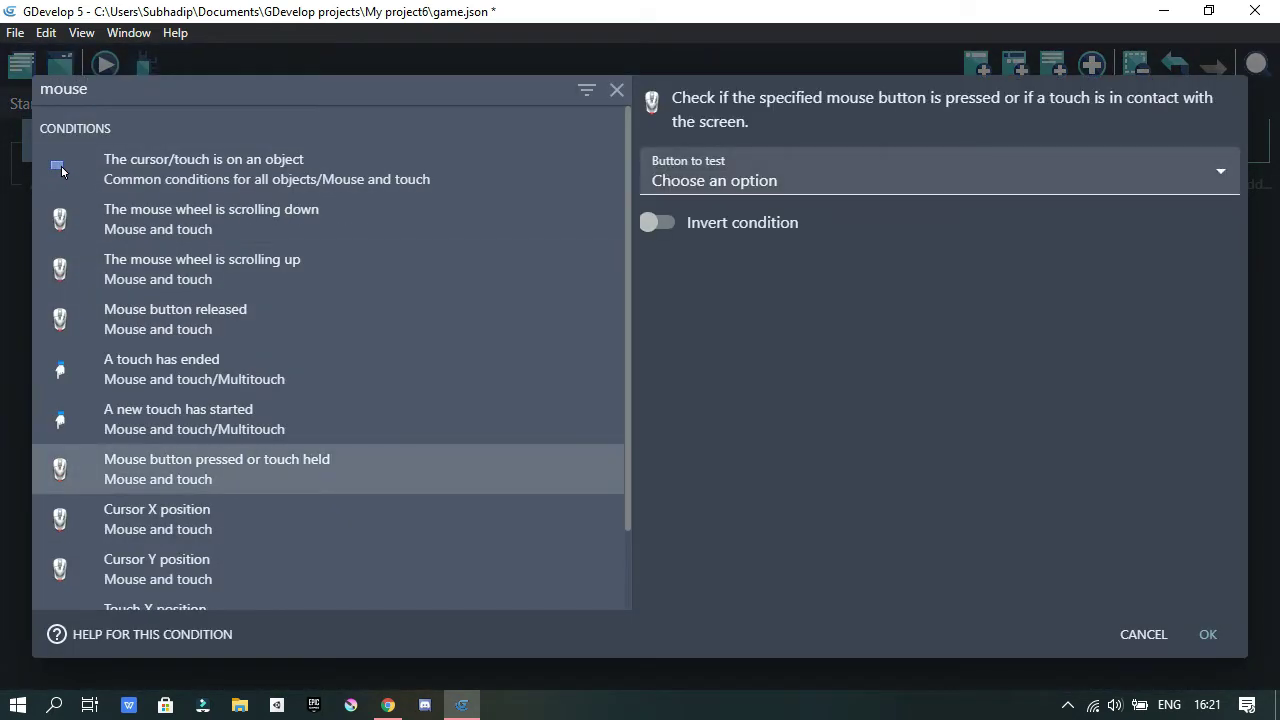
{"action": "left_click", "coordinate": [939, 172]}
{"action": "key", "text": "Return"}
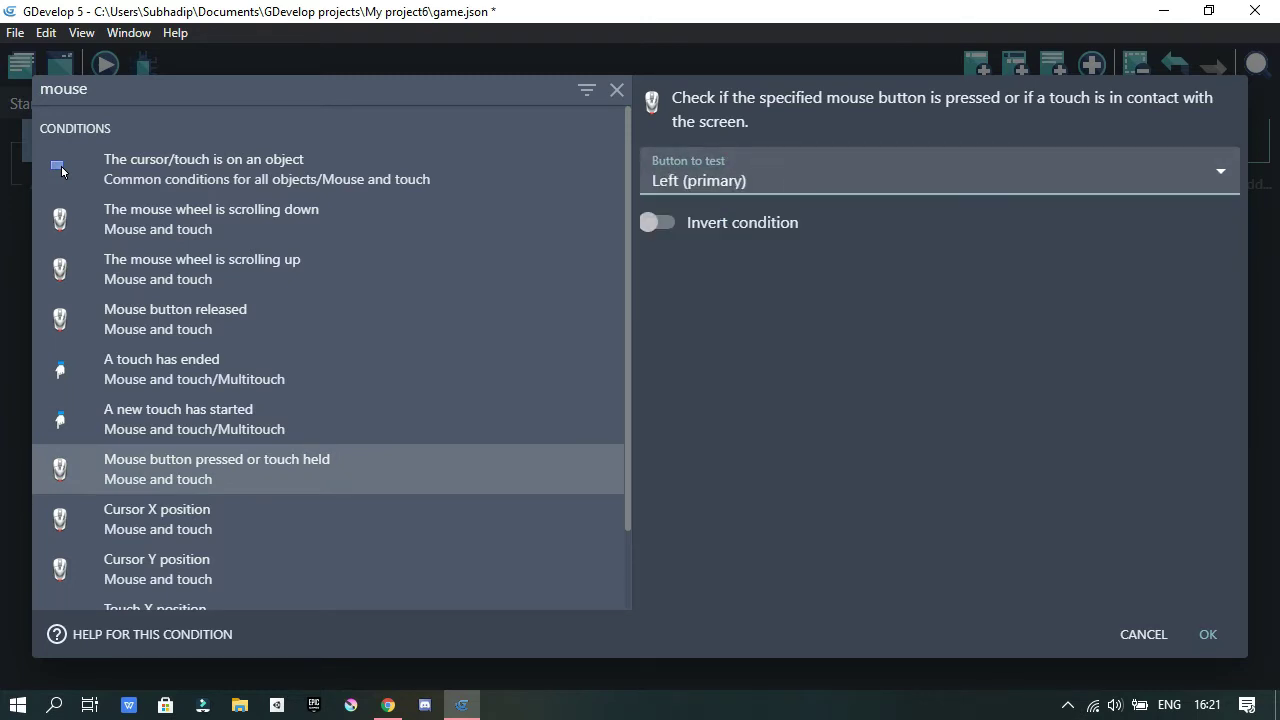
{"action": "key", "text": "Return"}
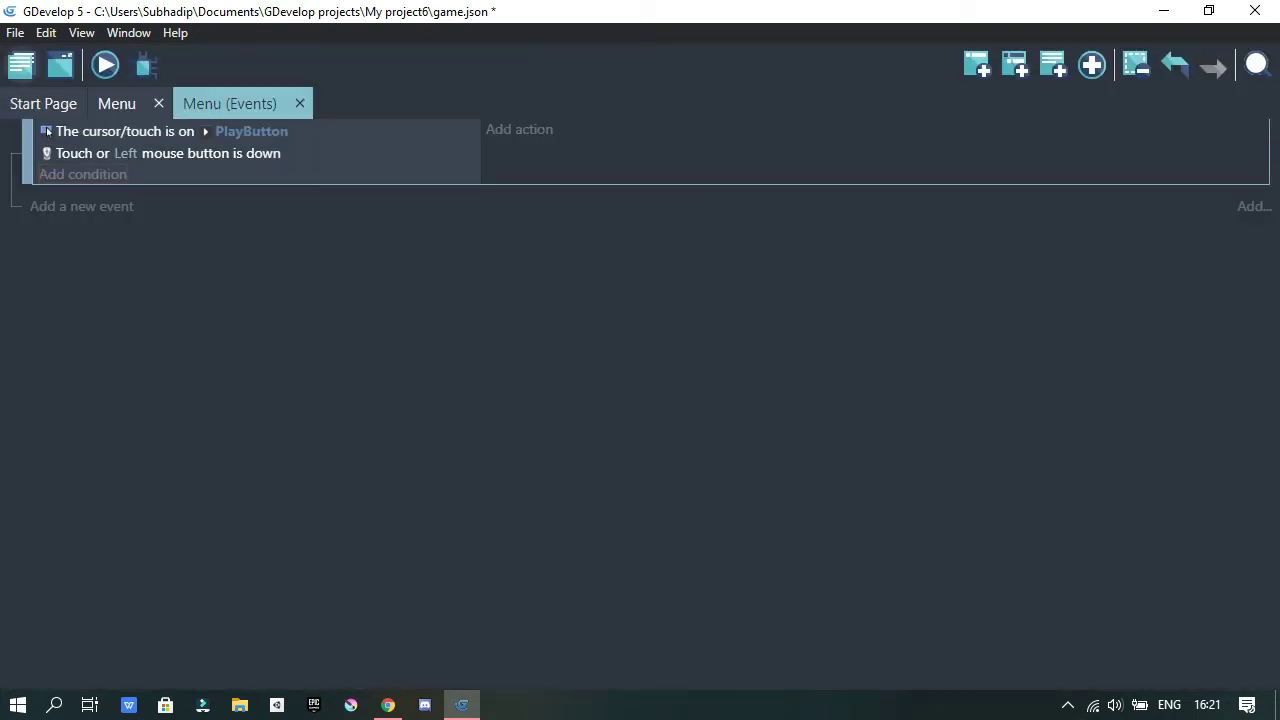
Add two more scenes to the project and open the first of them for editing.
{"action": "left_click", "coordinate": [21, 65]}
{"action": "left_click", "coordinate": [148, 316]}
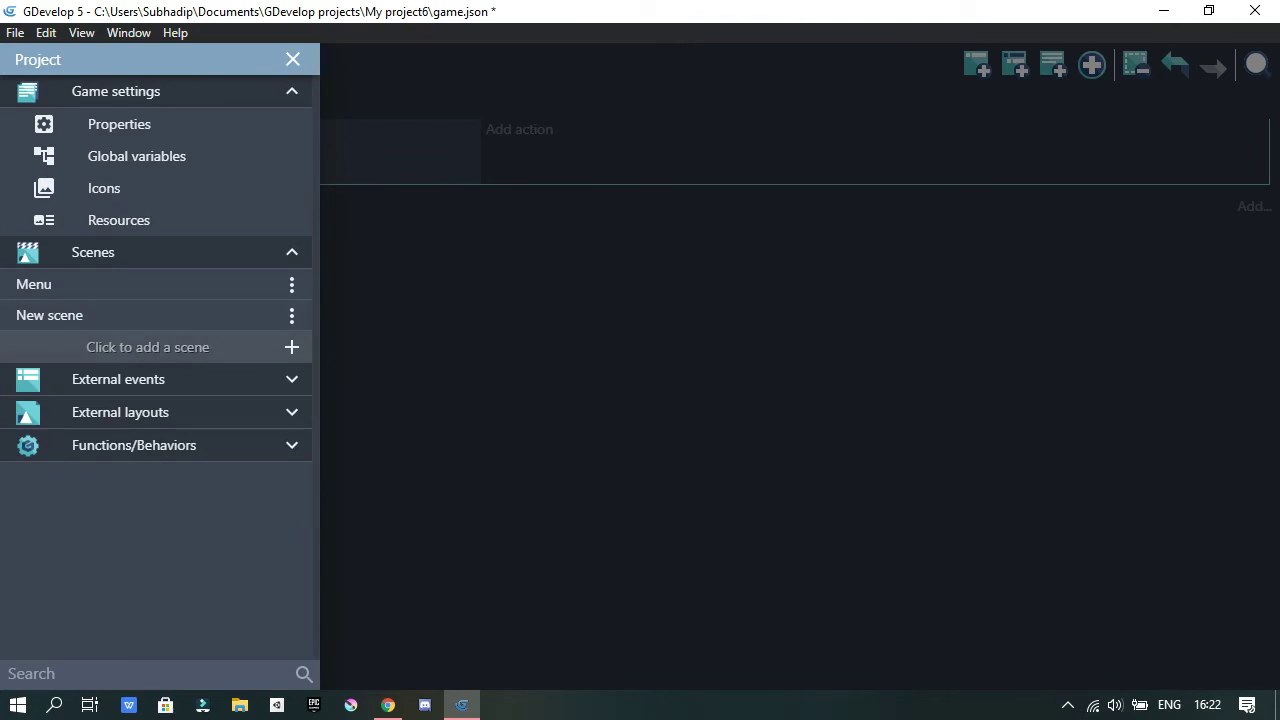
{"action": "left_click", "coordinate": [148, 347]}
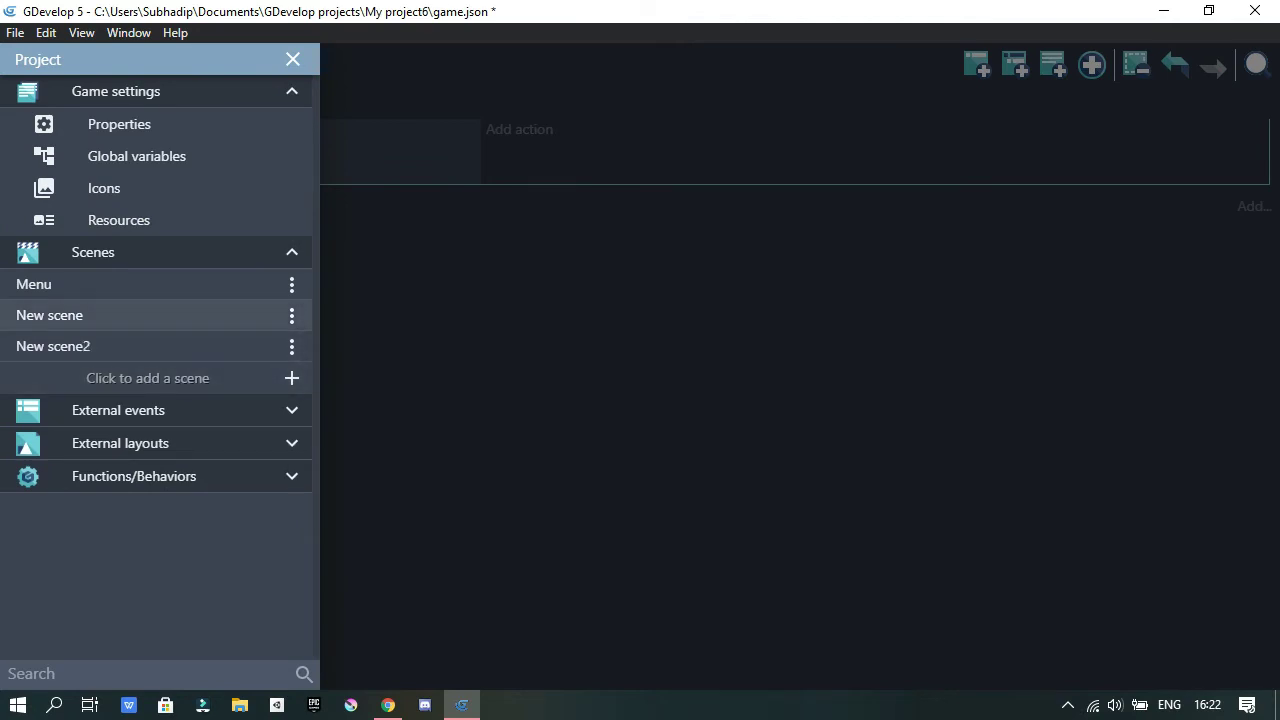
{"action": "left_click", "coordinate": [60, 315]}
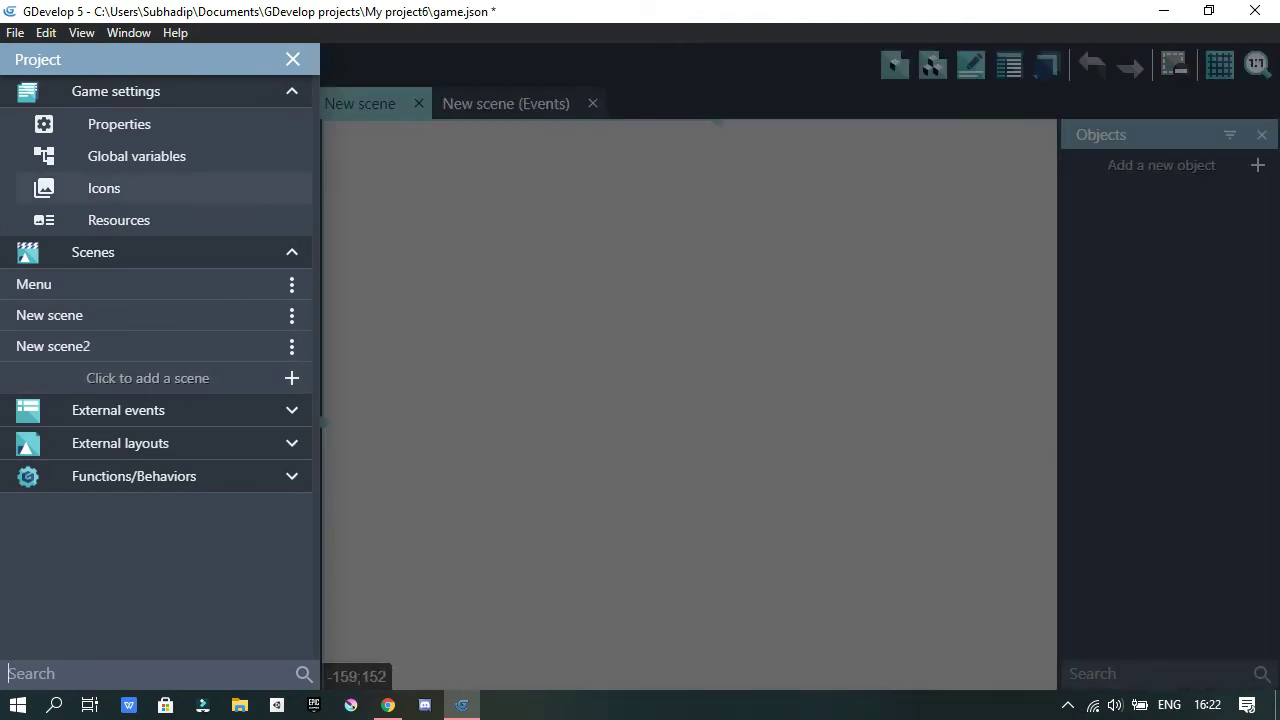
{"action": "left_click", "coordinate": [33, 284]}
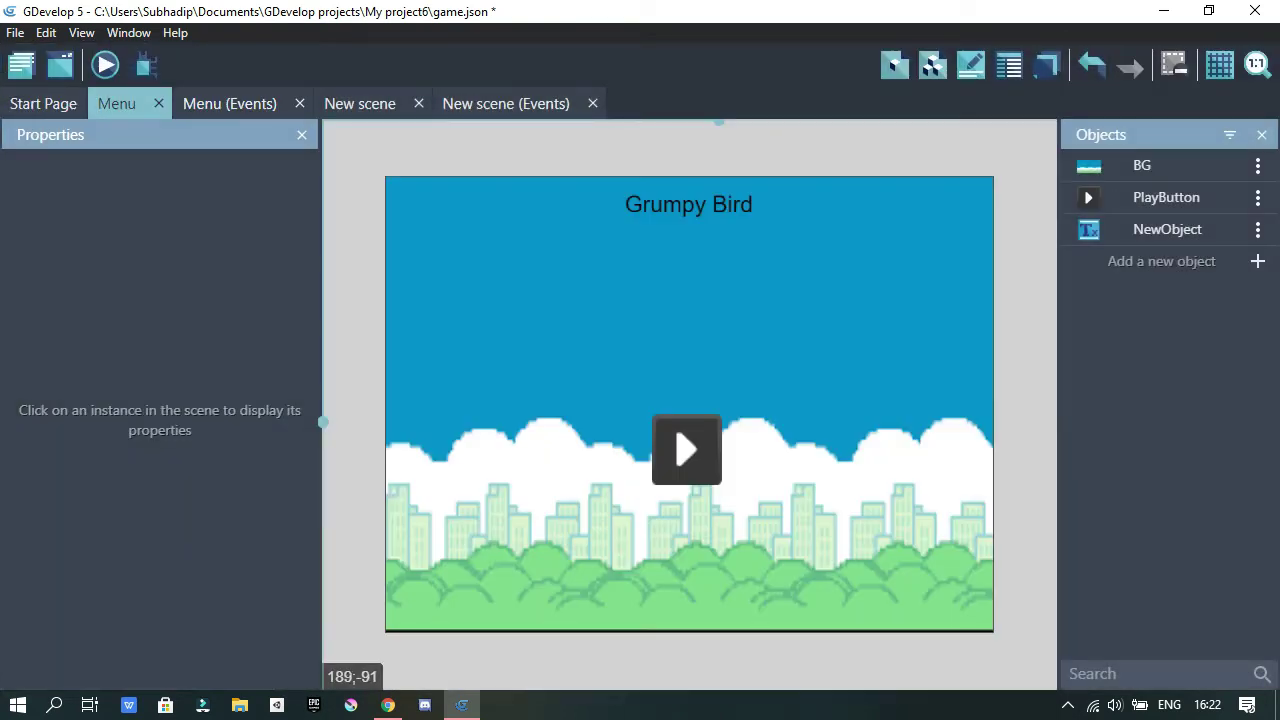
{"action": "left_click", "coordinate": [506, 103]}
{"action": "left_click", "coordinate": [360, 103]}
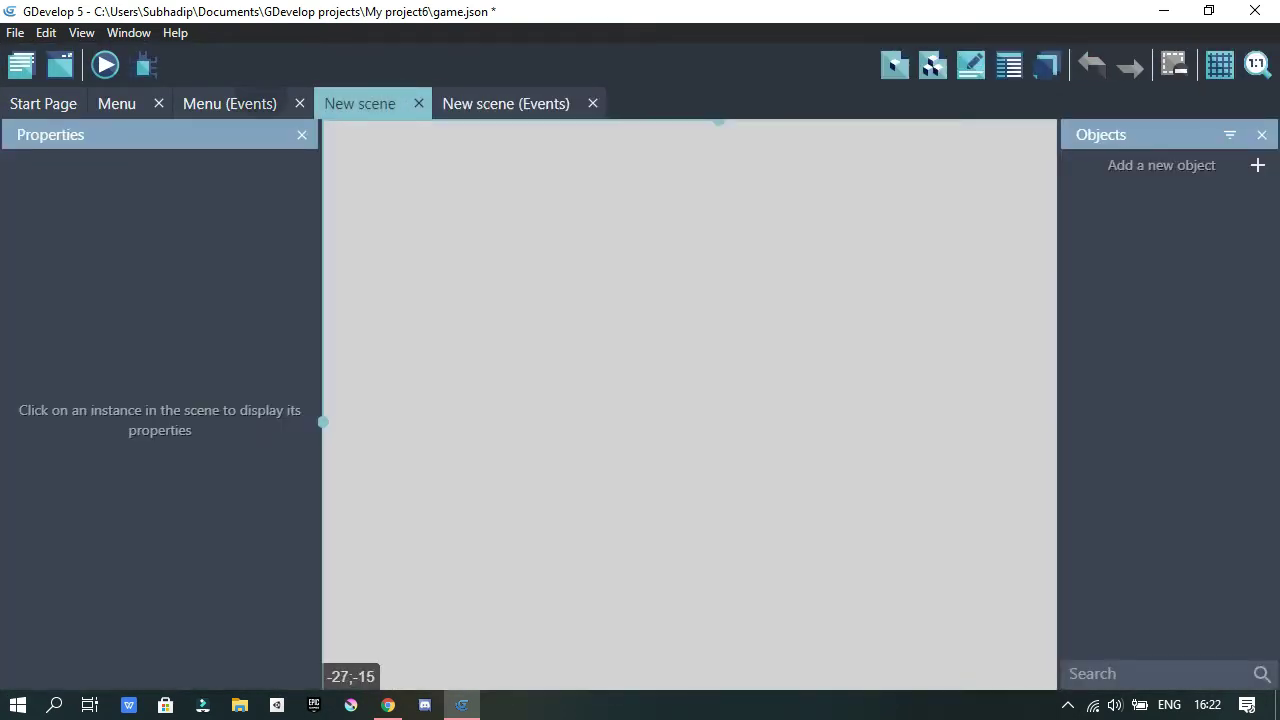
Give the Menu scene's PlayButton event a "Change the scene" action that targets "New scene".
{"action": "left_click", "coordinate": [229, 103]}
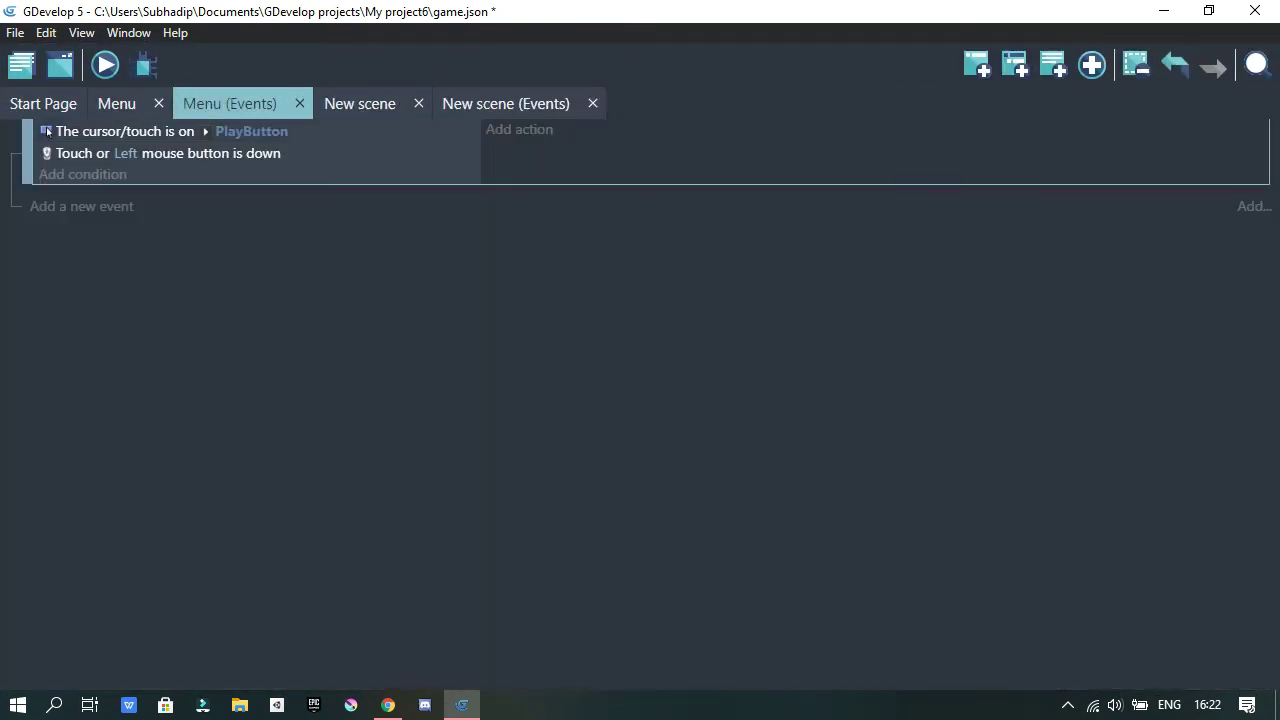
{"action": "left_click", "coordinate": [519, 129]}
{"action": "type", "text": "chance"}
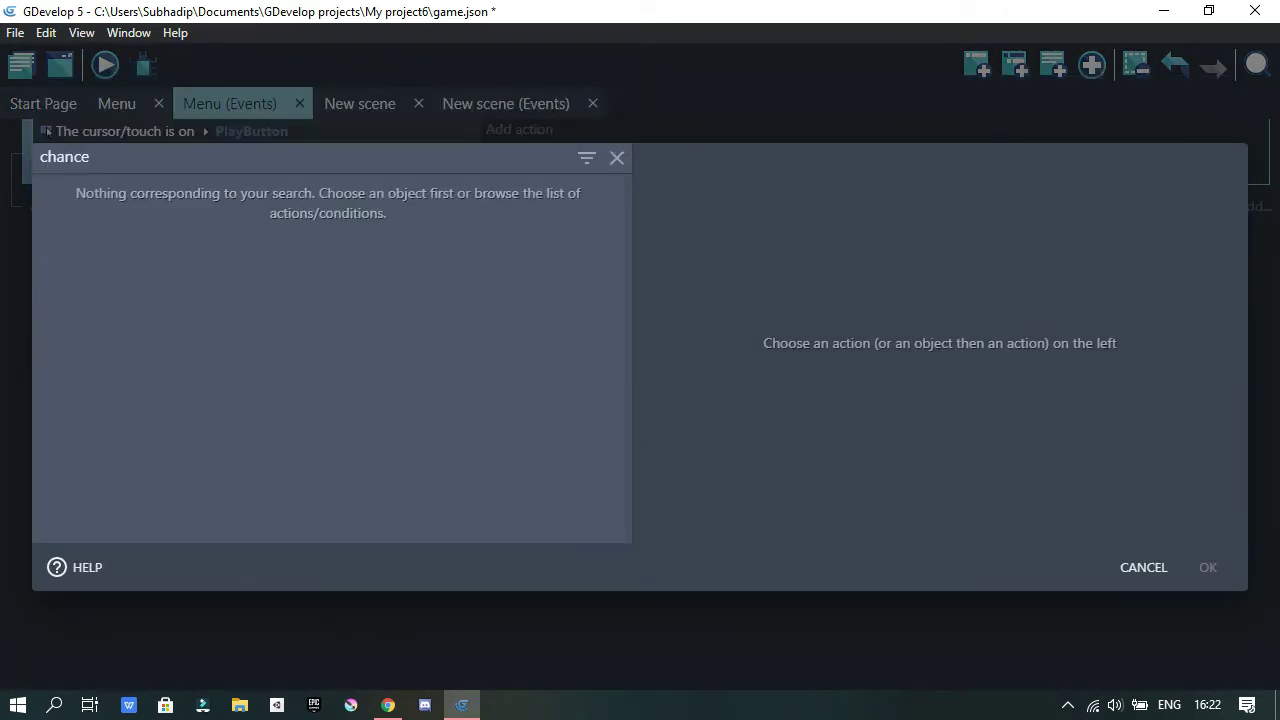
{"action": "key", "text": "BackSpace"}
{"action": "key", "text": "BackSpace"}
{"action": "key", "text": "Down"}
{"action": "key", "text": "Down"}
{"action": "key", "text": "Down"}
{"action": "key", "text": "Down"}
{"action": "key", "text": "Down"}
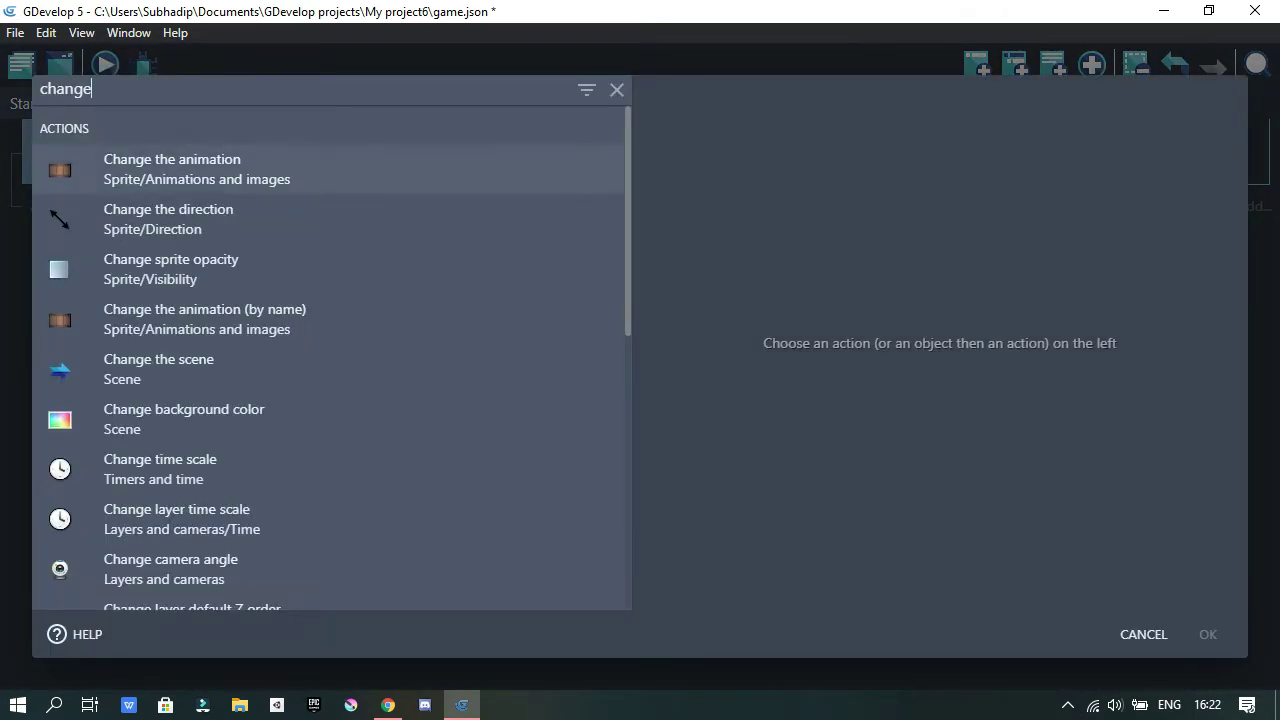
{"action": "key", "text": "Return"}
{"action": "key", "text": "Down"}
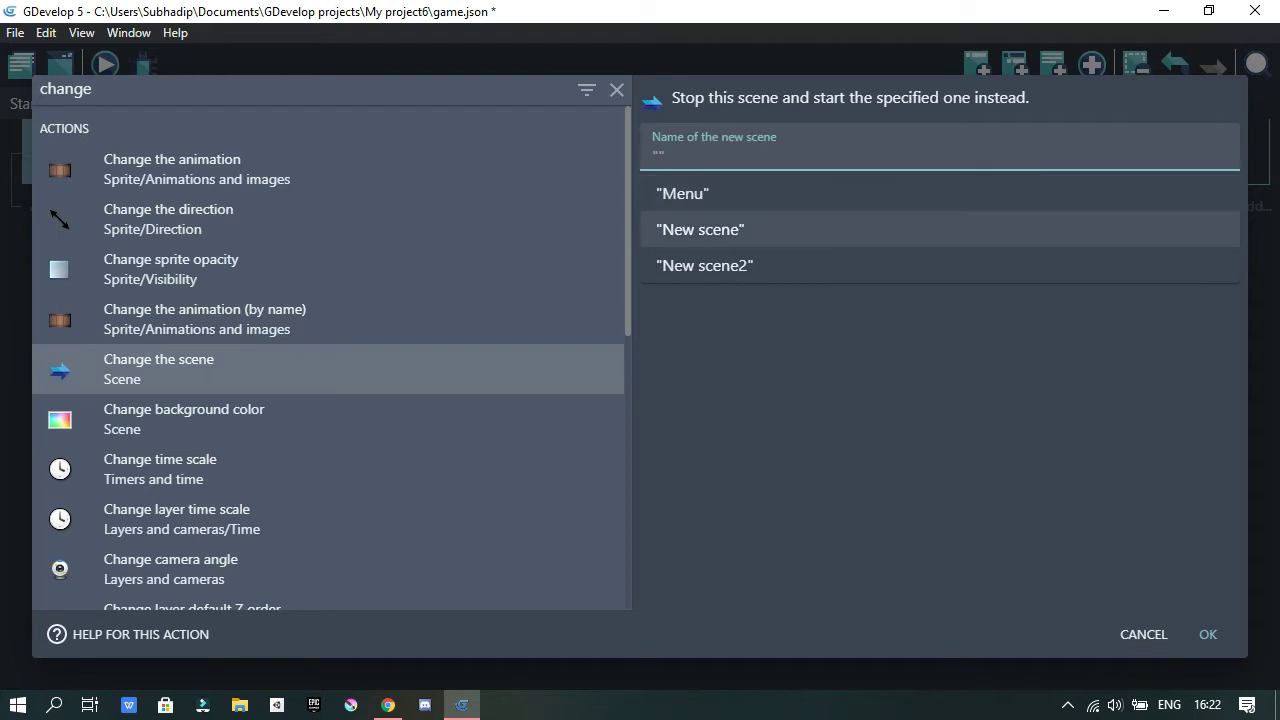
{"action": "key", "text": "Return"}
{"action": "key", "text": "Return"}
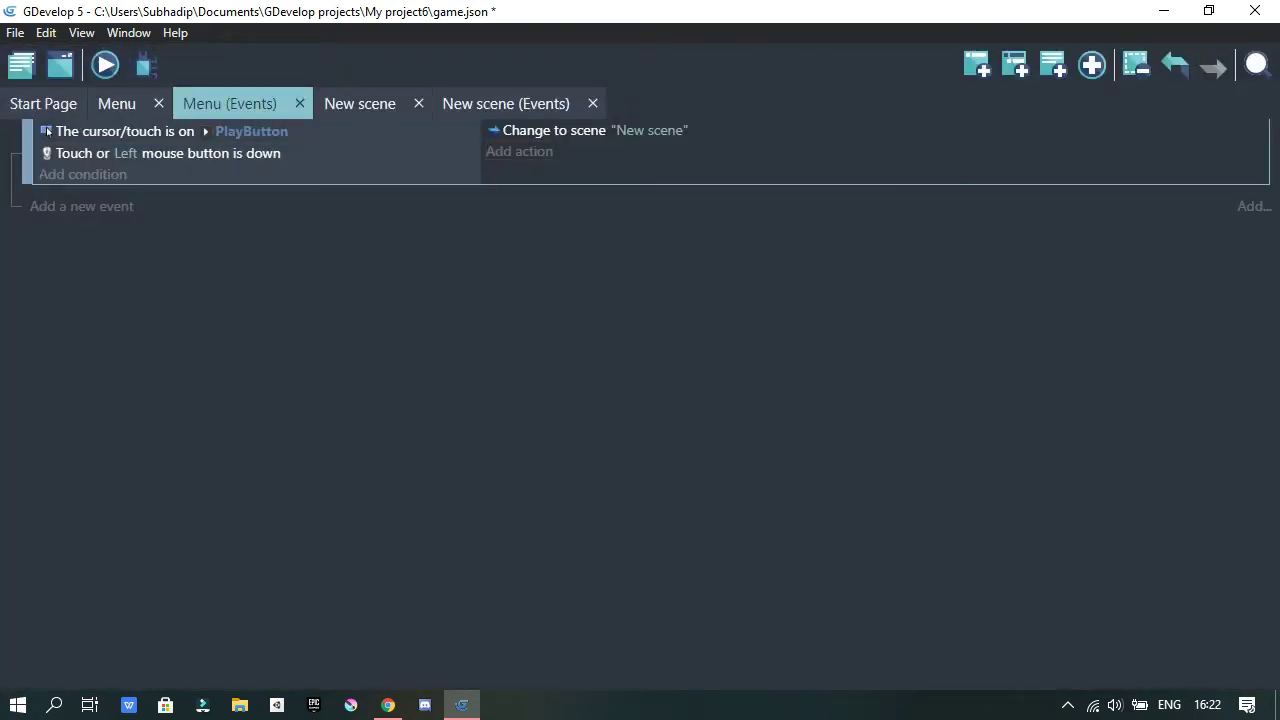
Set the Menu scene's BG object as a global object and accept the confirmation.
{"action": "left_click", "coordinate": [360, 104]}
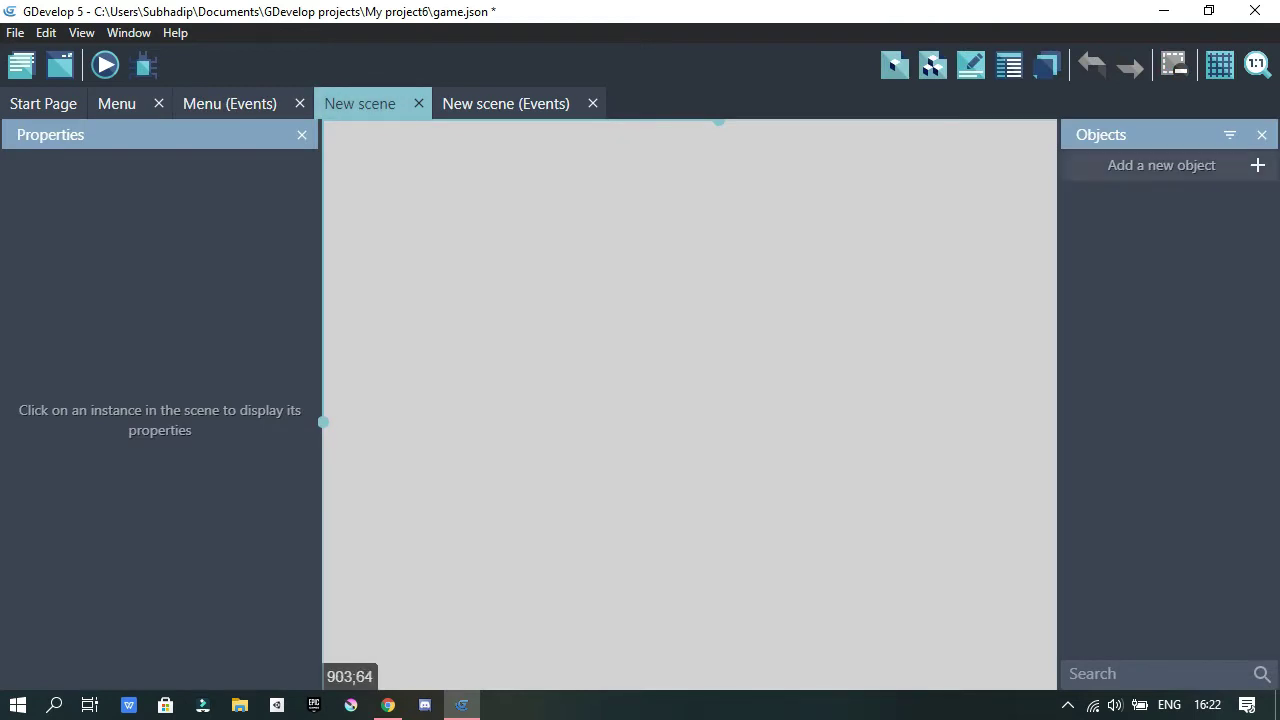
{"action": "left_click", "coordinate": [117, 103]}
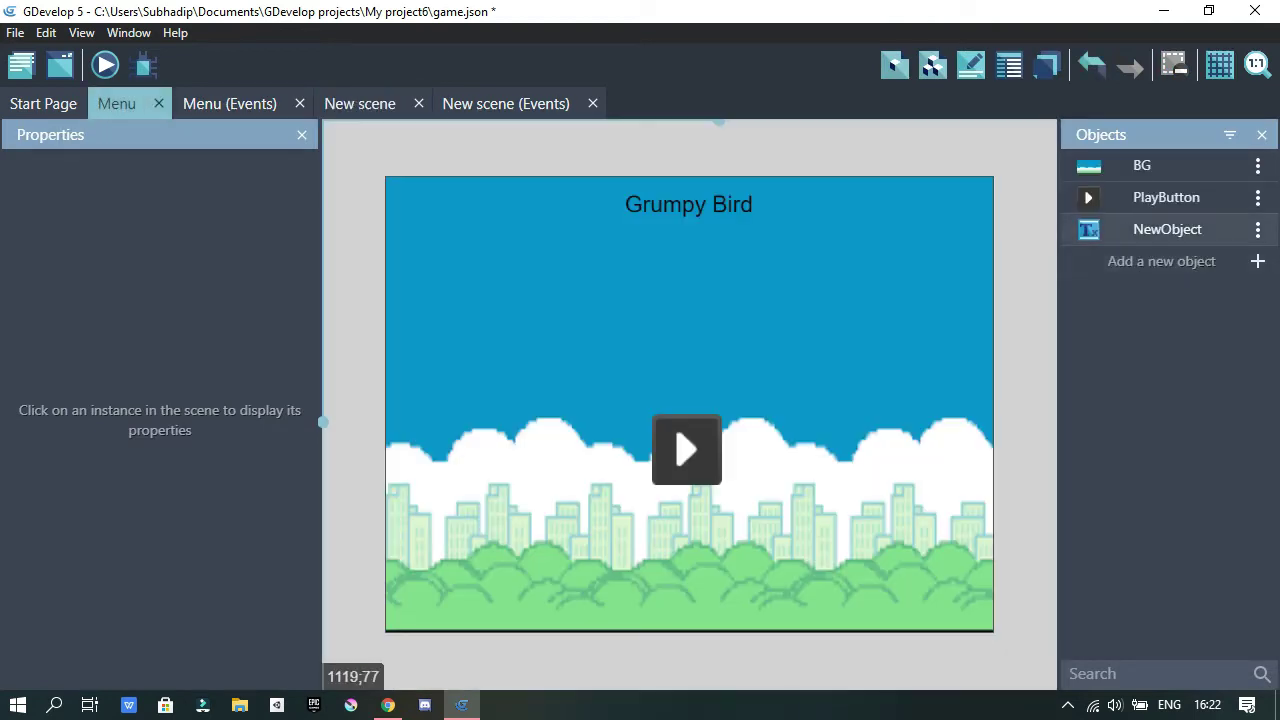
{"action": "left_click", "coordinate": [1258, 165]}
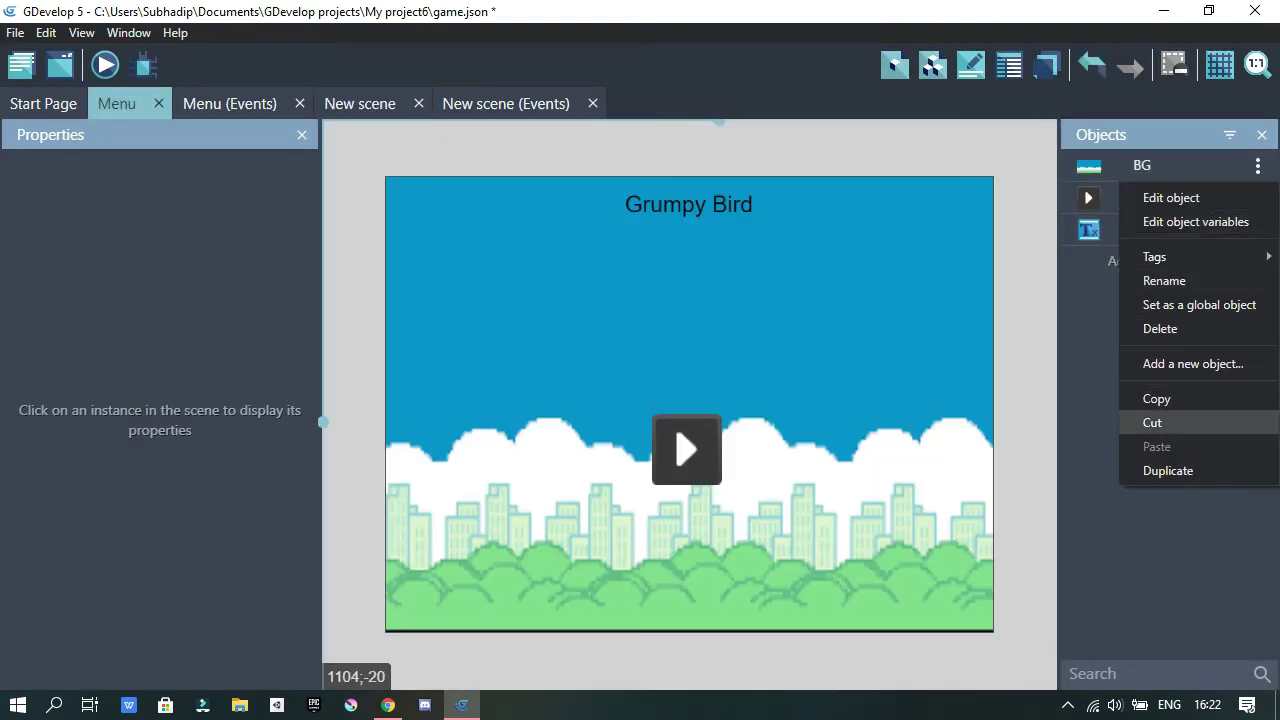
{"action": "left_click", "coordinate": [1199, 304]}
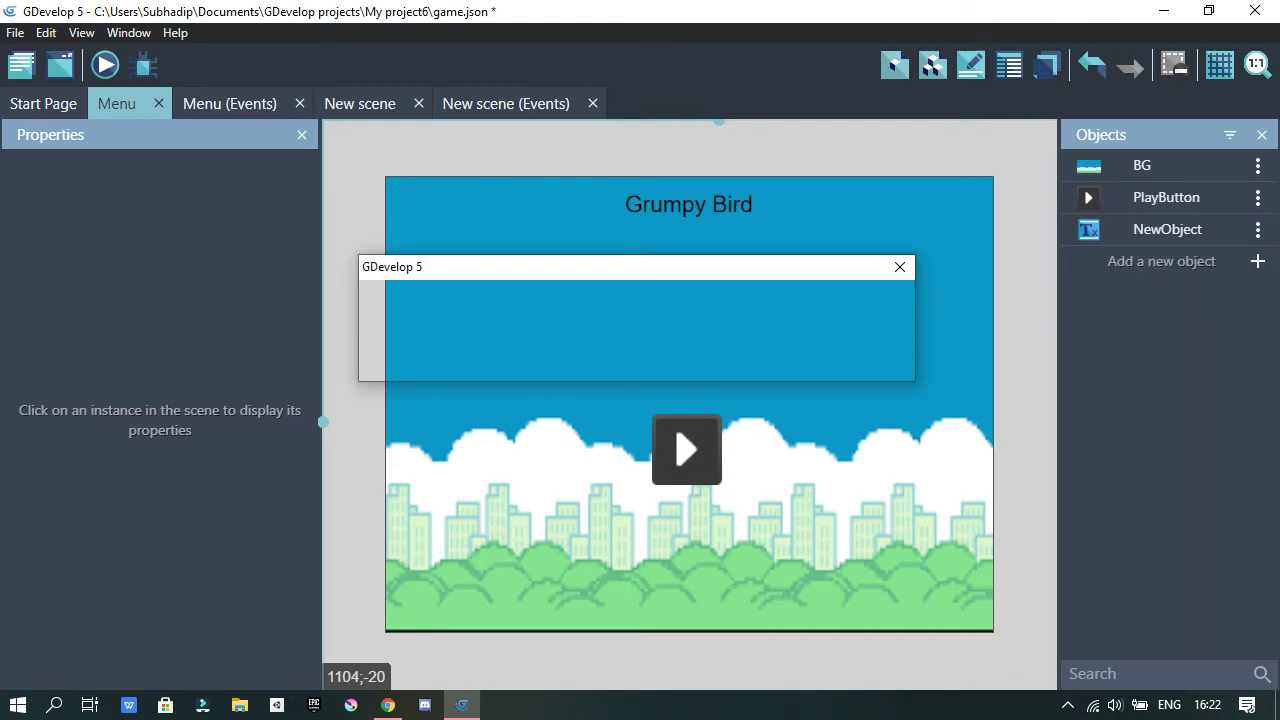
{"action": "left_click", "coordinate": [834, 163]}
Place the global BG object in New scene and enter a width of 800 and a height of 600.
{"action": "left_click", "coordinate": [360, 103]}
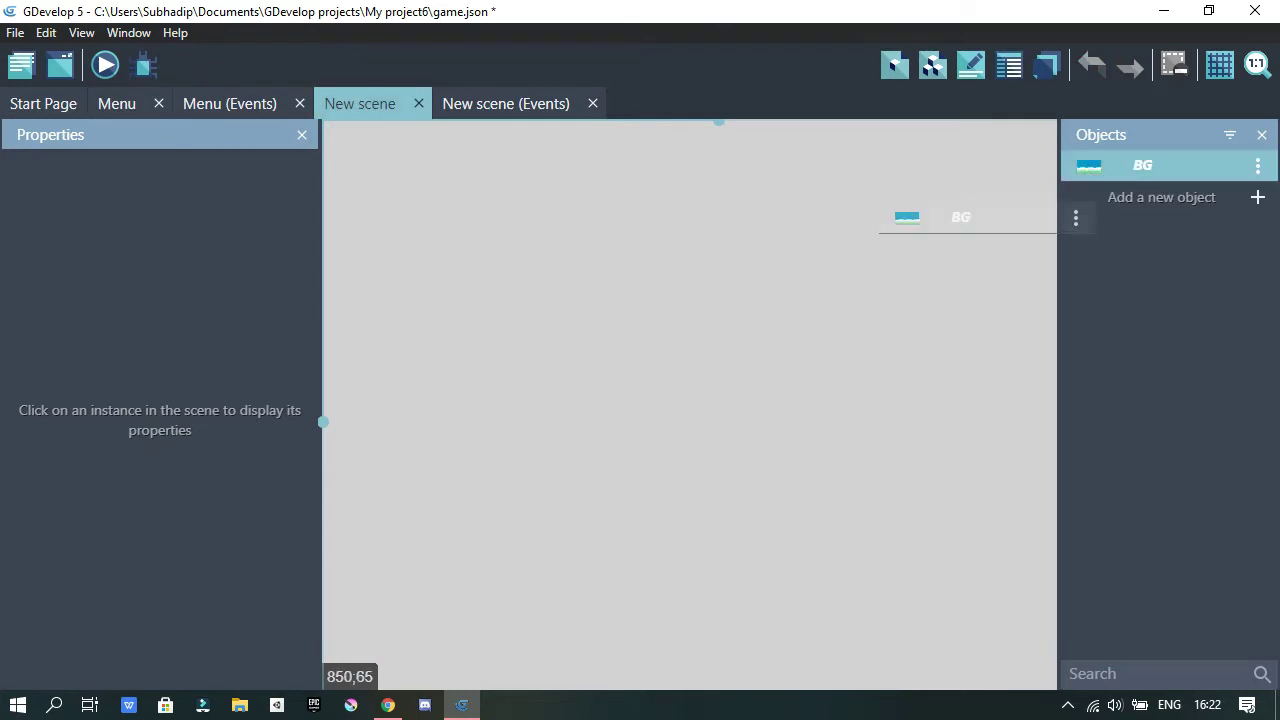
{"action": "left_click_drag", "start_coordinate": [1031, 226], "coordinate": [518, 304]}
{"action": "left_click", "coordinate": [78, 495]}
{"action": "type", "text": "800"}
{"action": "key", "text": "Tab"}
{"action": "type", "text": "600"}
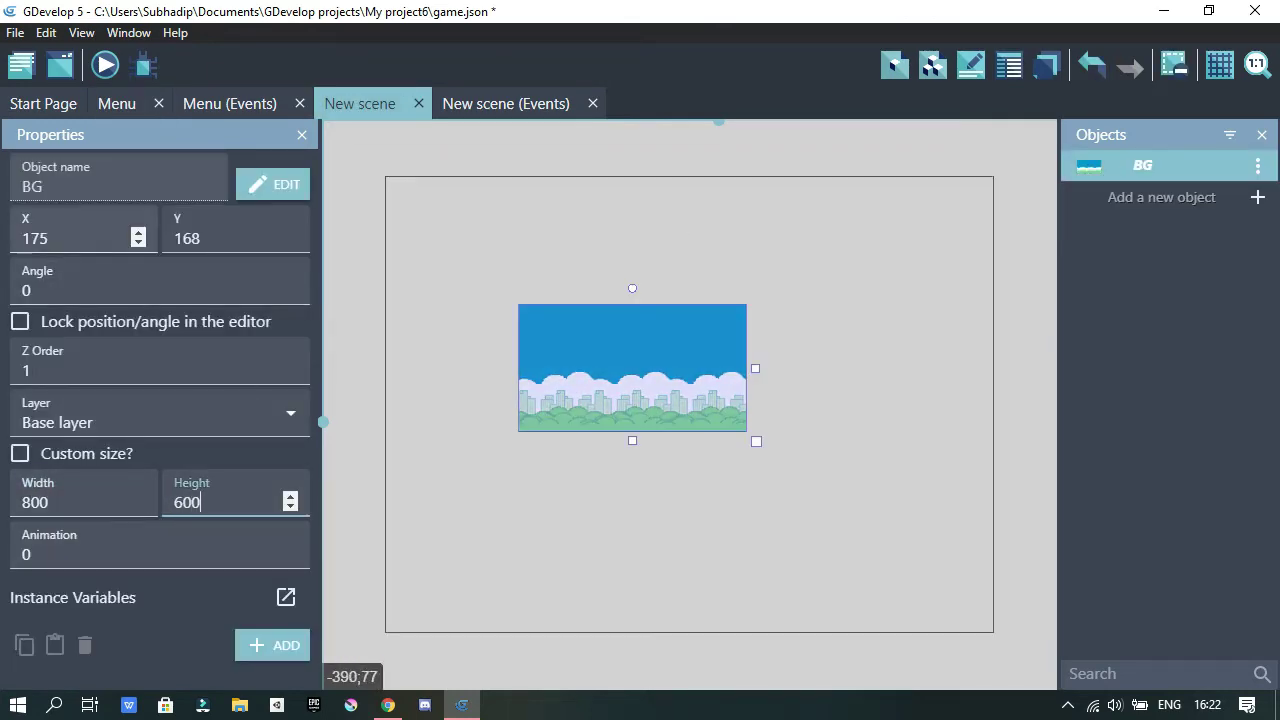
Position the background at X 0, Y 0 and enable its custom size so it fills the scene.
{"action": "double_click", "coordinate": [88, 237]}
{"action": "type", "text": "0"}
{"action": "key", "text": "Tab"}
{"action": "type", "text": "0"}
{"action": "left_click", "coordinate": [20, 454]}
{"action": "left_click", "coordinate": [1027, 287]}
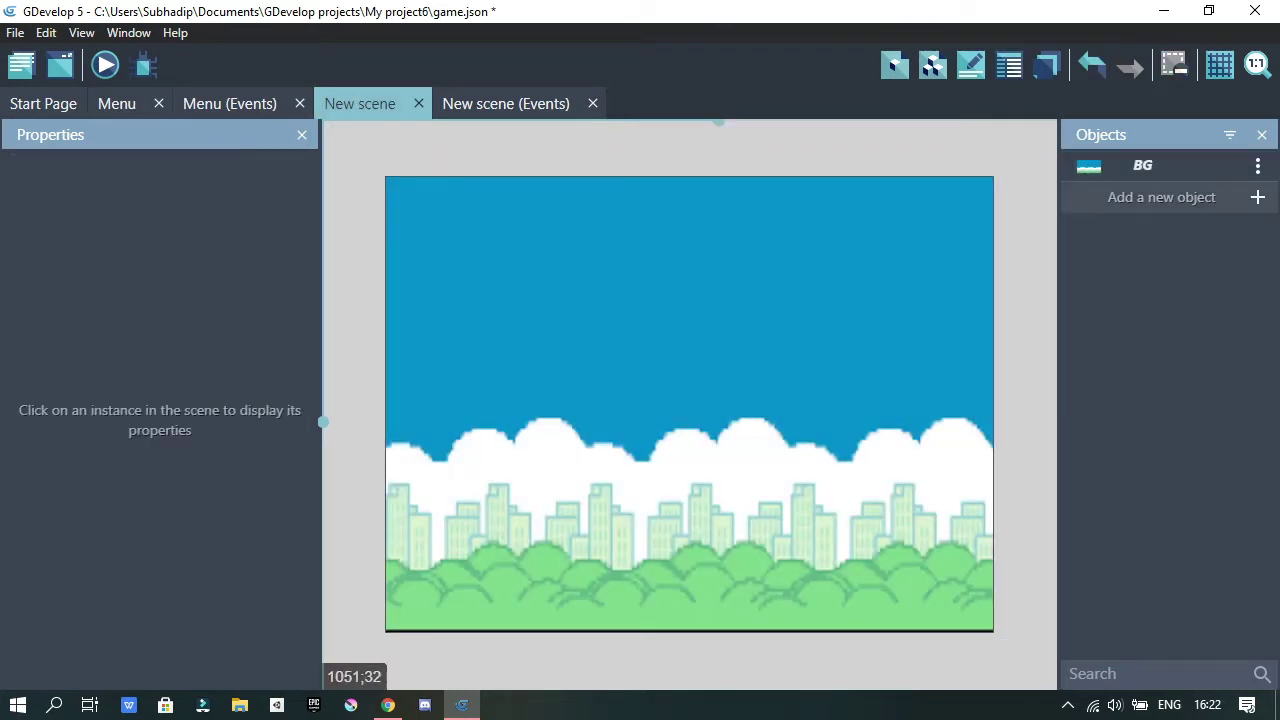
Add a new Sprite object to New scene and name it "Grumpy Bird".
{"action": "left_click", "coordinate": [1161, 197]}
{"action": "left_click", "coordinate": [865, 190]}
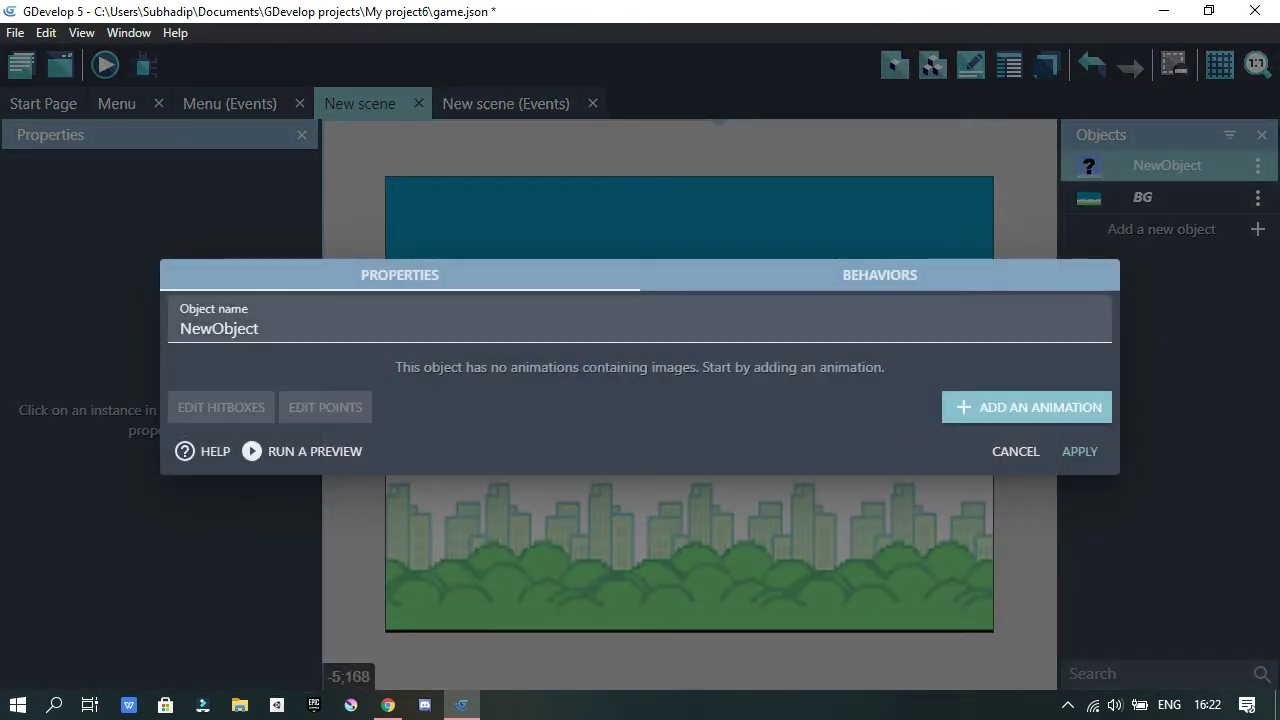
{"action": "left_click_drag", "start_coordinate": [674, 327], "coordinate": [1, 324]}
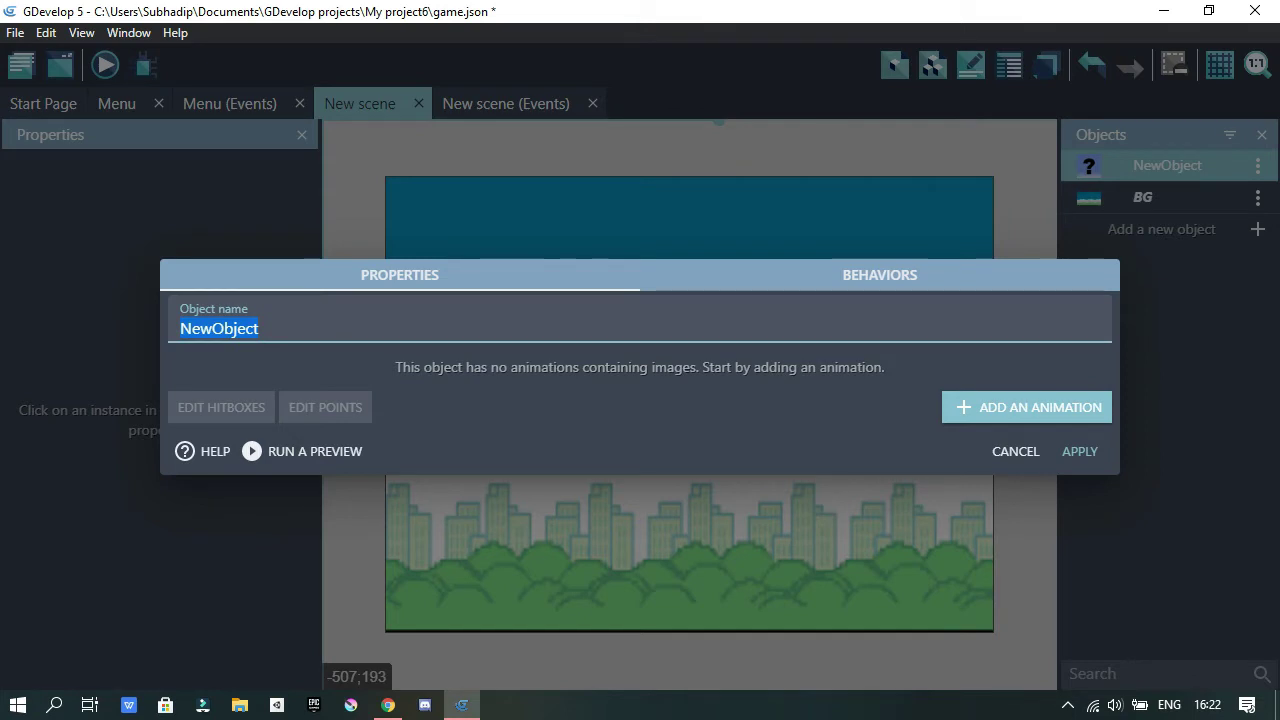
{"action": "type", "text": "Grumpy Bird"}
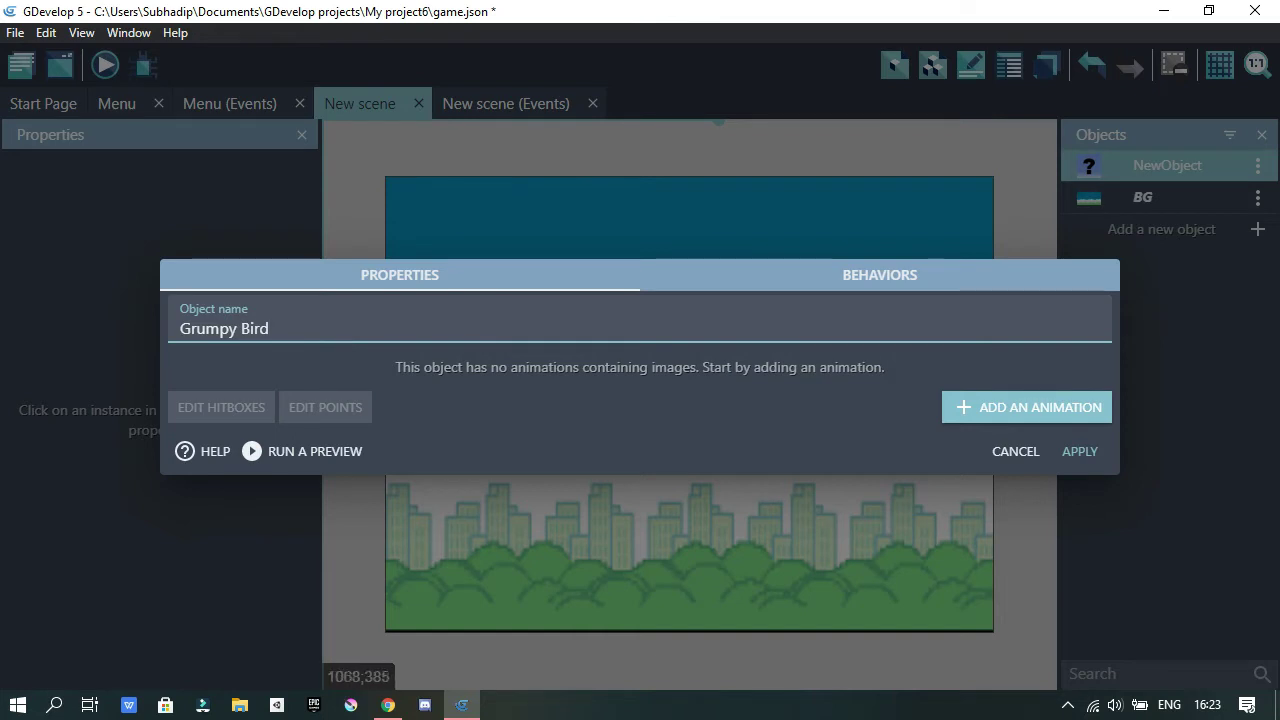
Dismiss the object name warning and name the new sprite object "Grumpybird".
{"action": "left_click", "coordinate": [1067, 418]}
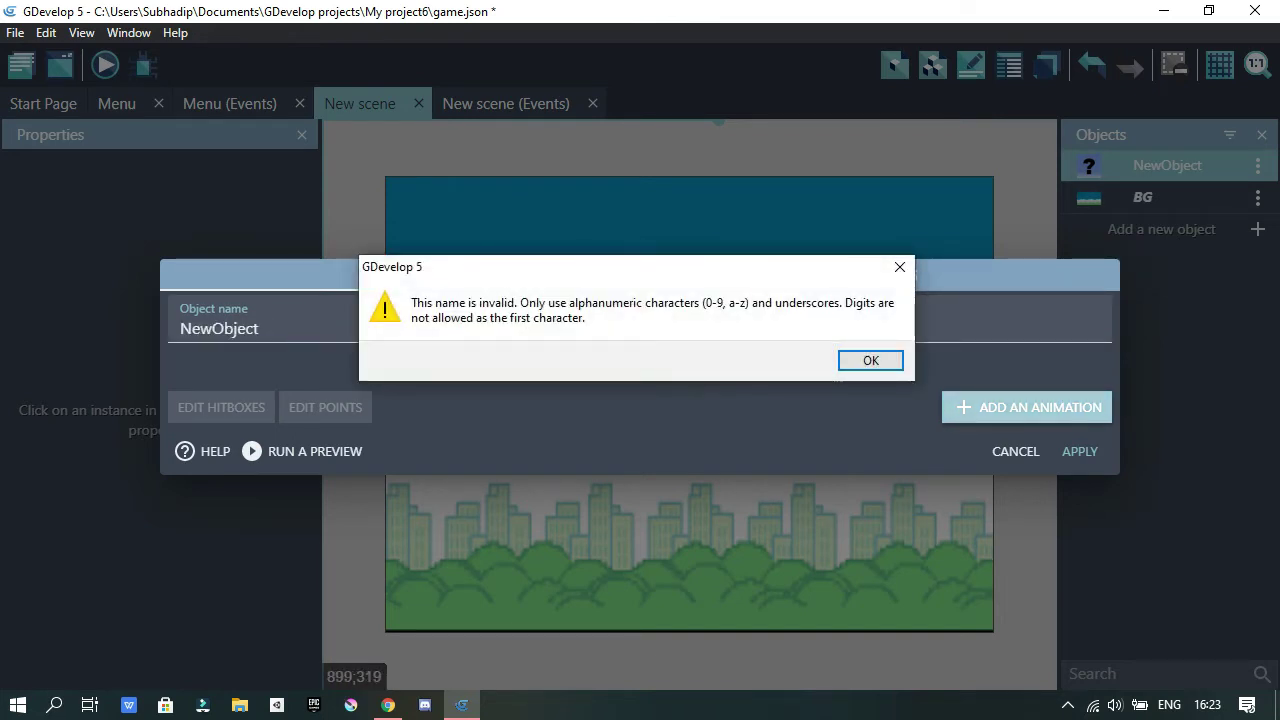
{"action": "left_click", "coordinate": [872, 360]}
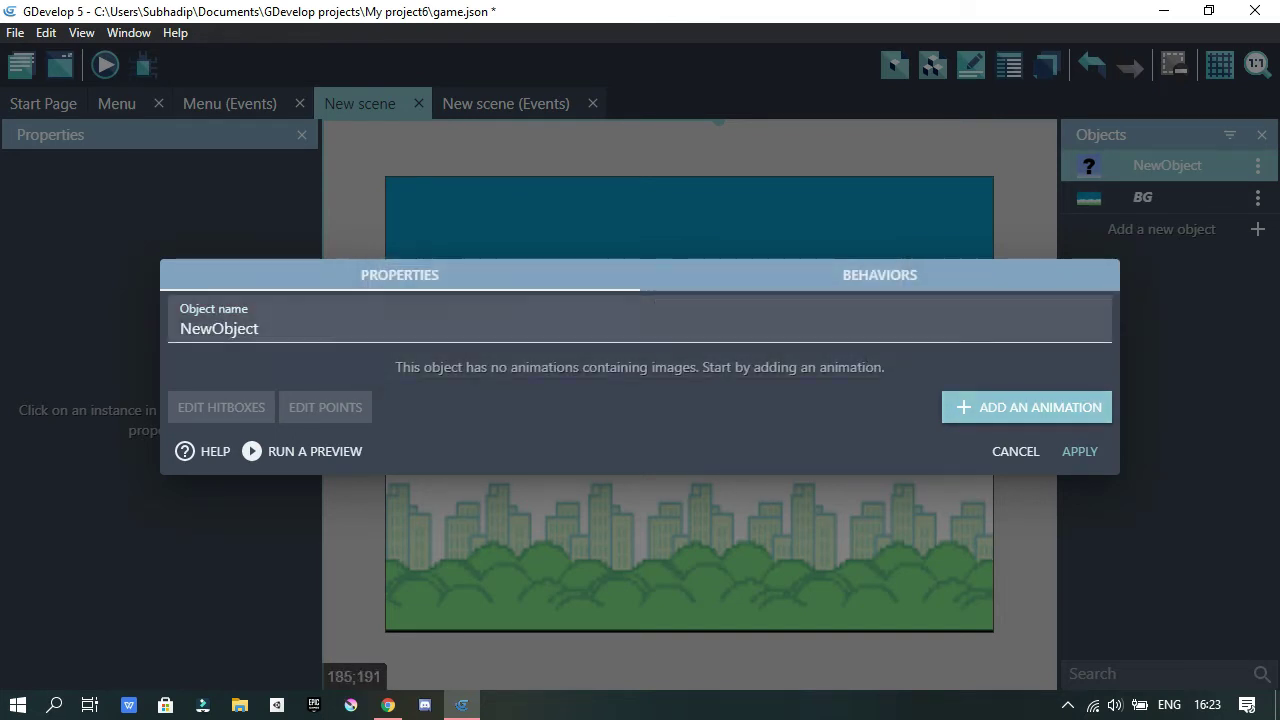
{"action": "left_click_drag", "start_coordinate": [500, 323], "coordinate": [1, 318]}
{"action": "type", "text": "G"}
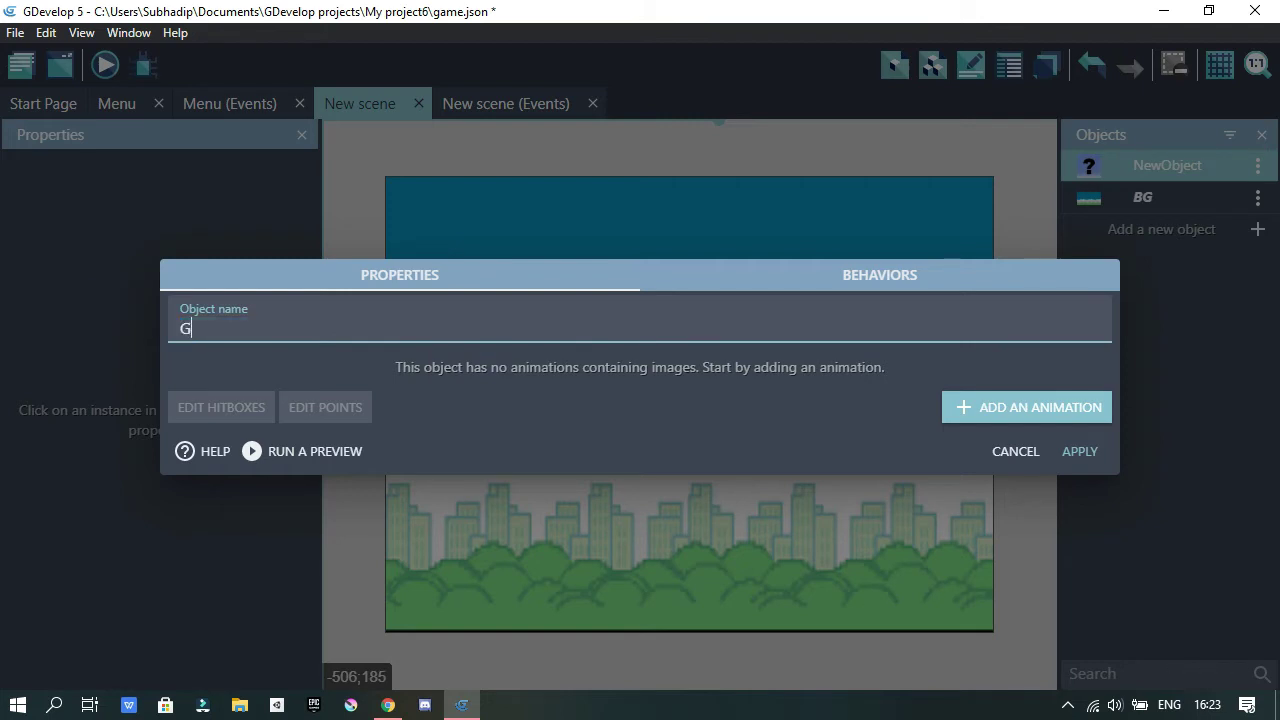
{"action": "type", "text": "rumpy"}
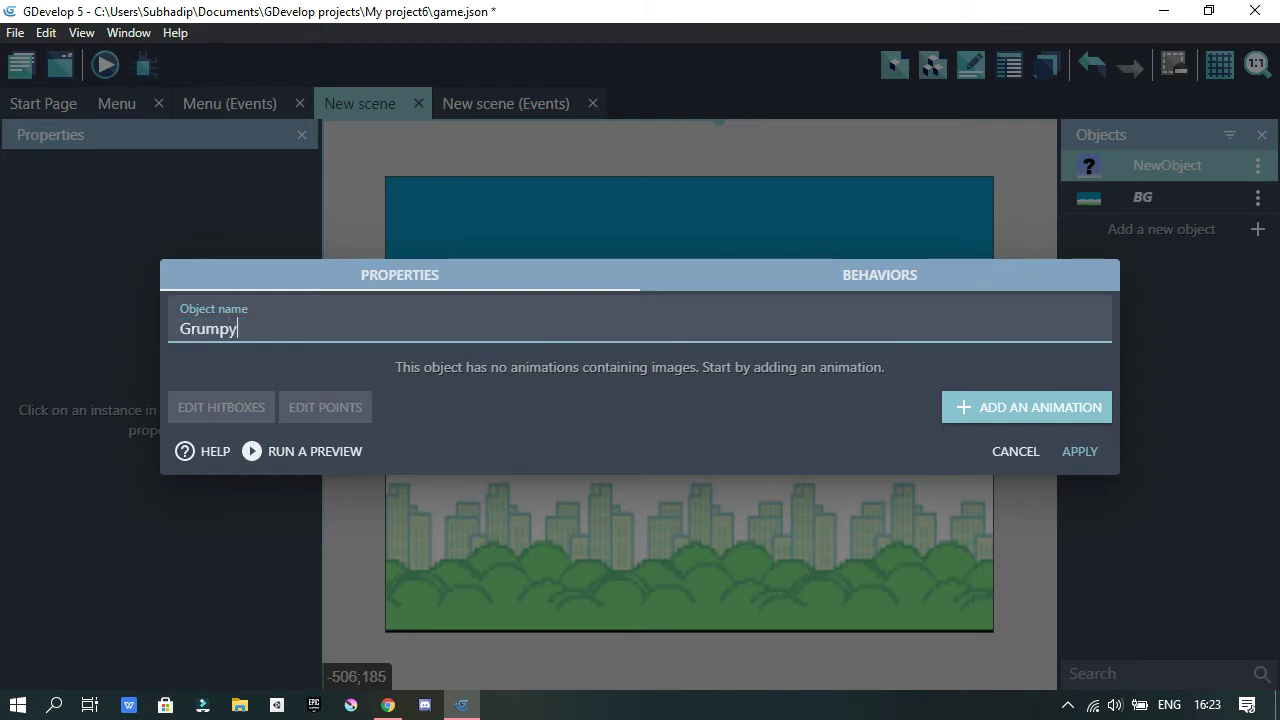
{"action": "type", "text": "bird"}
Add an animation to Grumpybird using the images Frame-1.png, frame-2.png, frame-3.png and frame-4.png, and apply the object's changes.
{"action": "left_click", "coordinate": [1026, 407]}
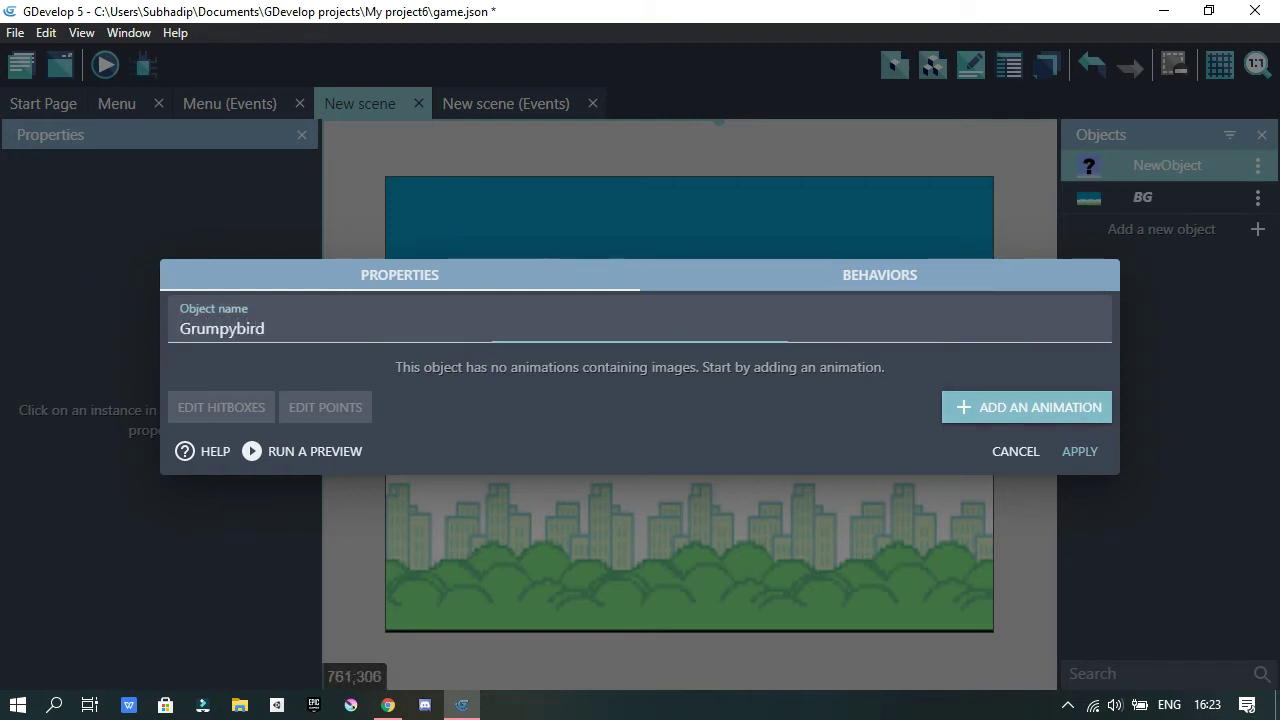
{"action": "left_click", "coordinate": [211, 399]}
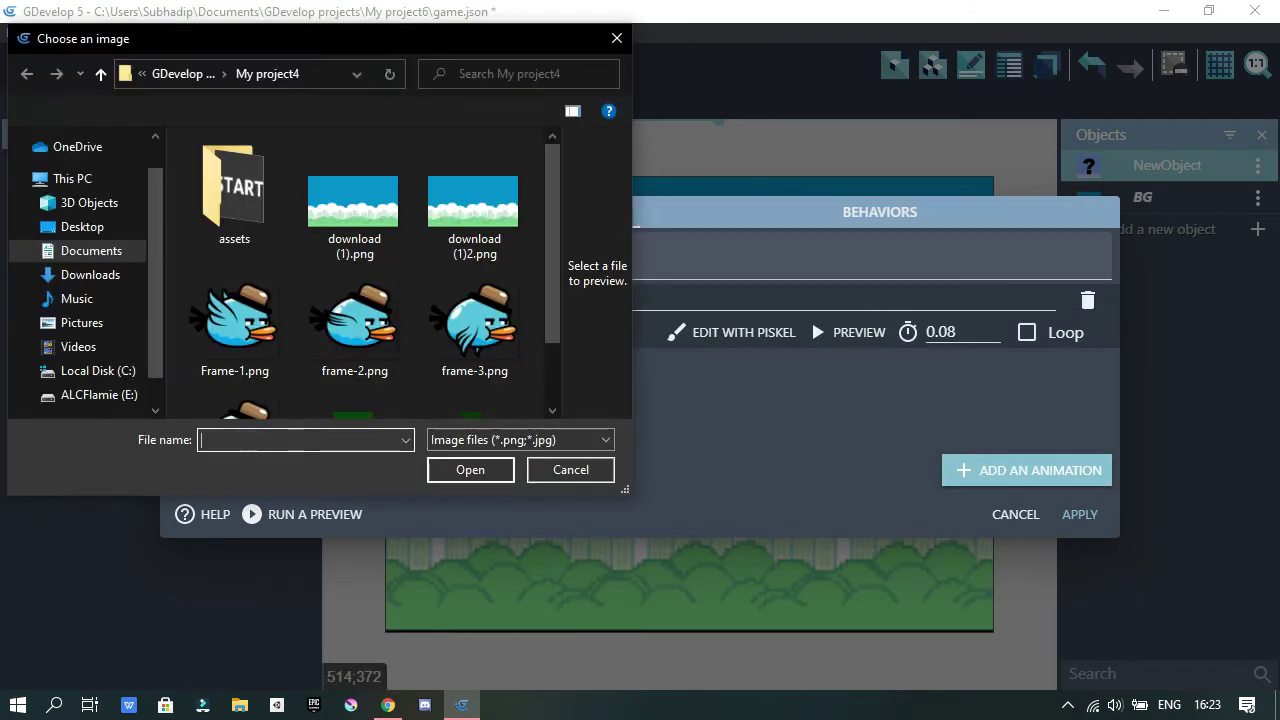
{"action": "scroll", "coordinate": [354, 222], "scroll_direction": "down", "scroll_amount": 2}
{"action": "scroll", "coordinate": [354, 222], "scroll_direction": "up", "scroll_amount": 2}
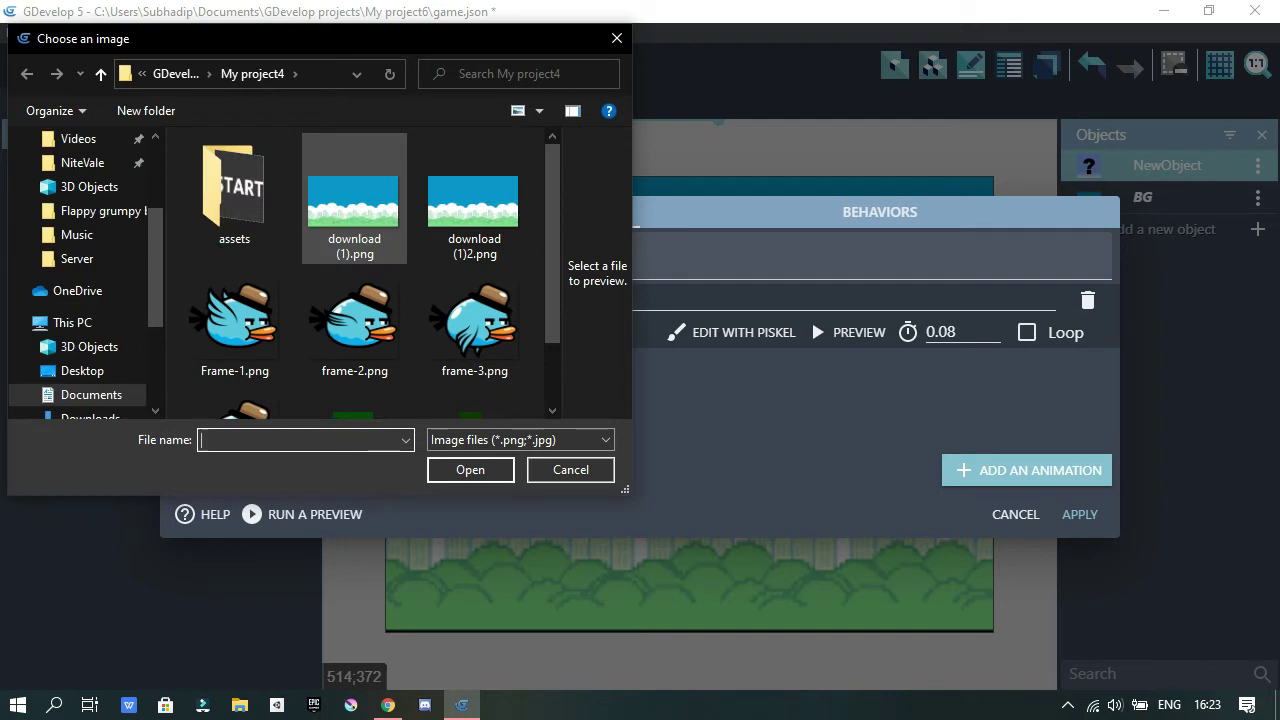
{"action": "scroll", "coordinate": [354, 222], "scroll_direction": "down", "scroll_amount": 2}
{"action": "left_click", "coordinate": [235, 230]}
{"action": "left_click", "coordinate": [235, 347], "text": "shift"}
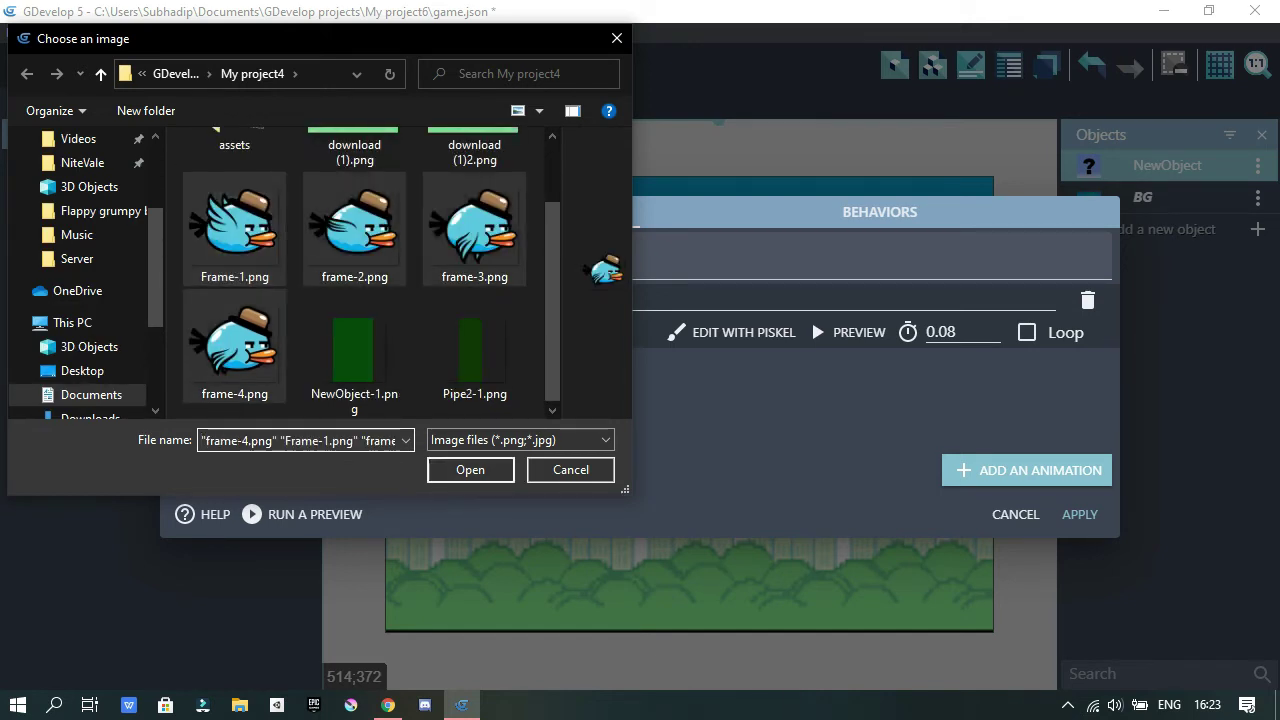
{"action": "key", "text": "Return"}
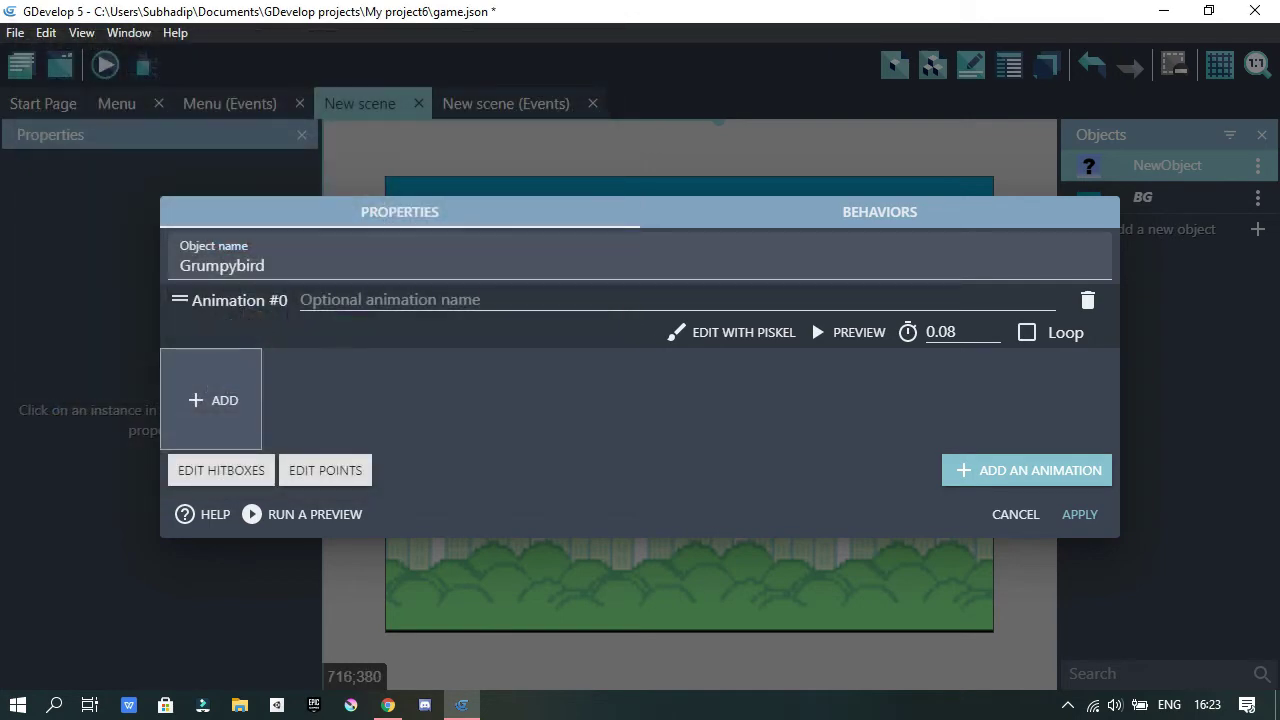
{"action": "key", "text": "Return"}
{"action": "key", "text": "Return"}
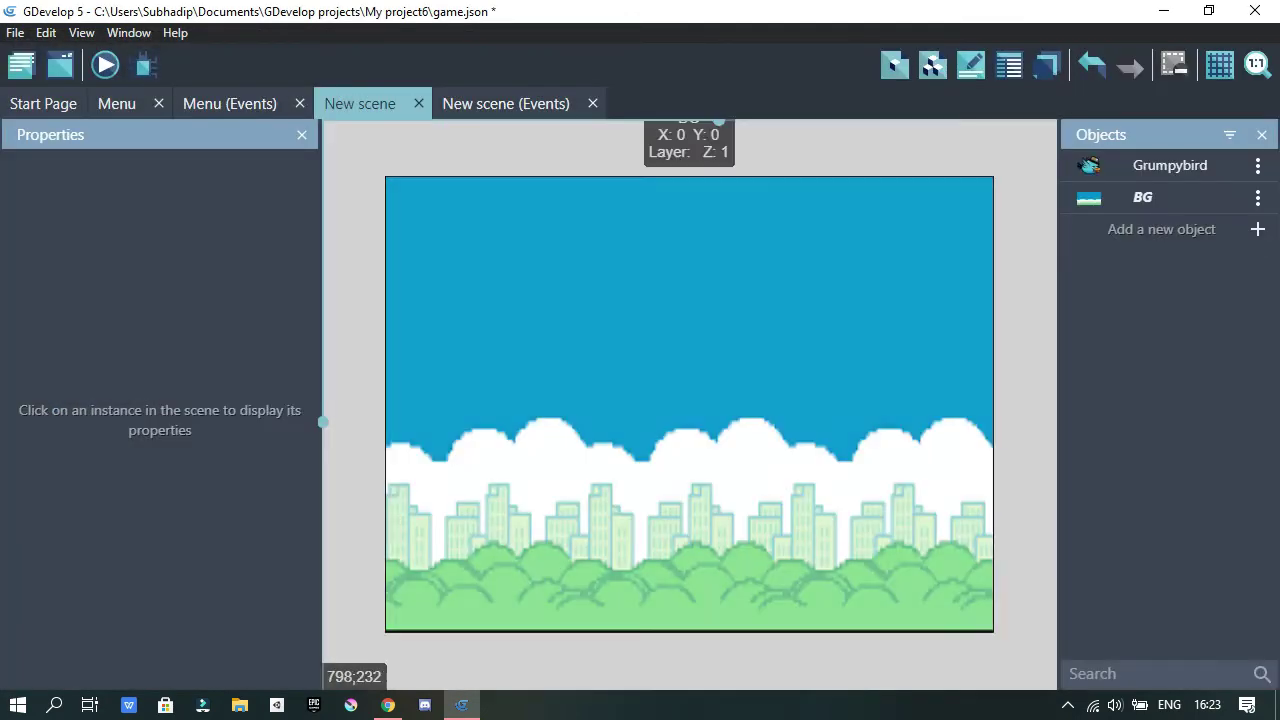
Place a Grumpybird instance in New scene and set its position to X 10, Y 10.
{"action": "left_click_drag", "start_coordinate": [1170, 165], "coordinate": [670, 220]}
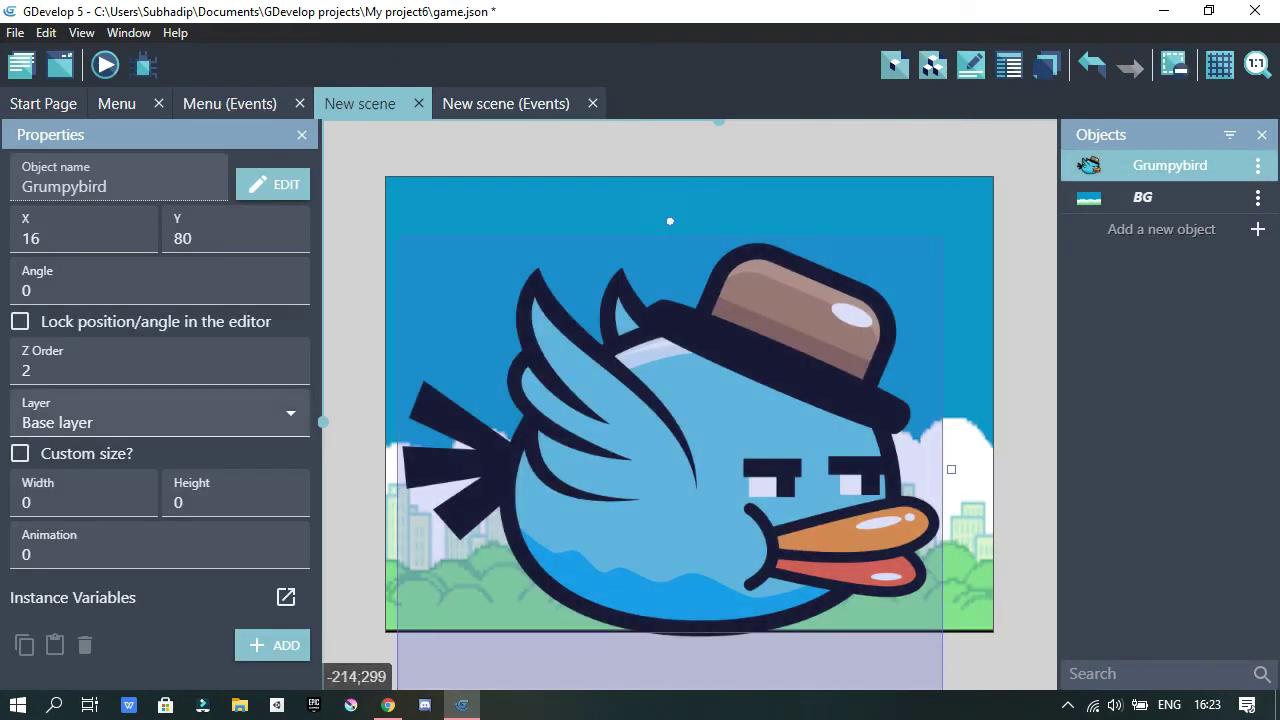
{"action": "double_click", "coordinate": [31, 238]}
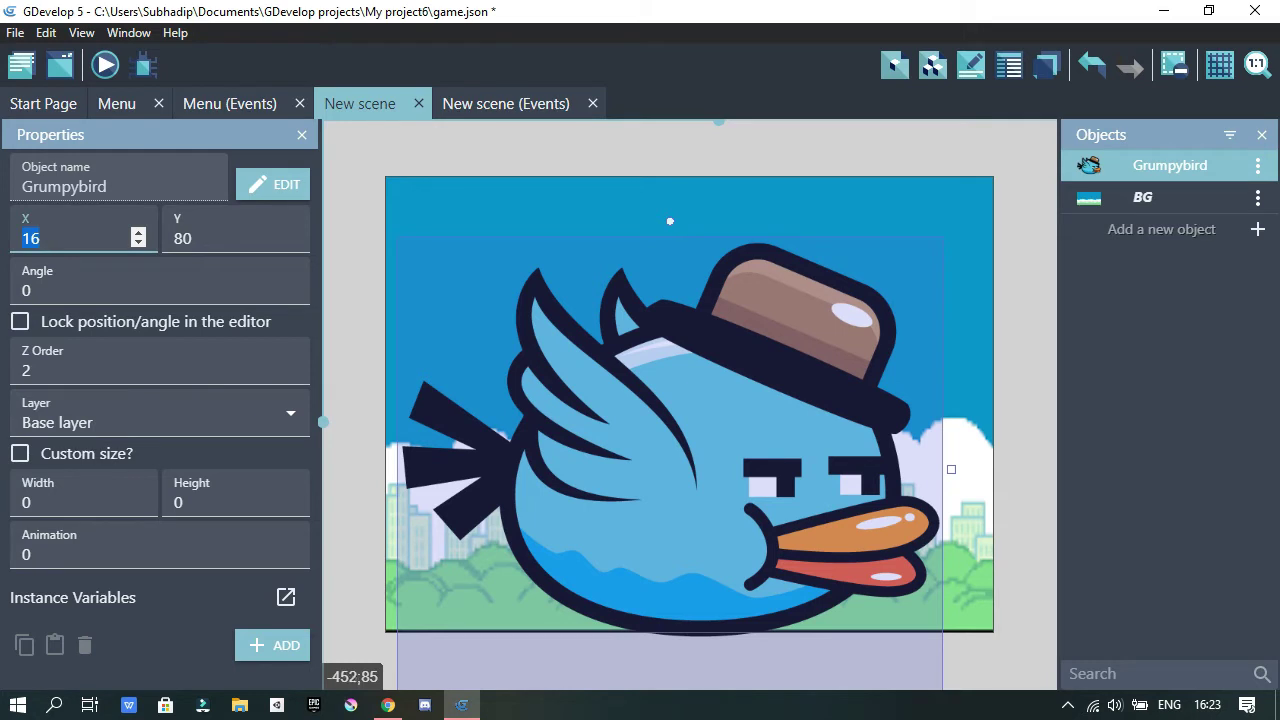
{"action": "type", "text": "10"}
{"action": "key", "text": "Tab"}
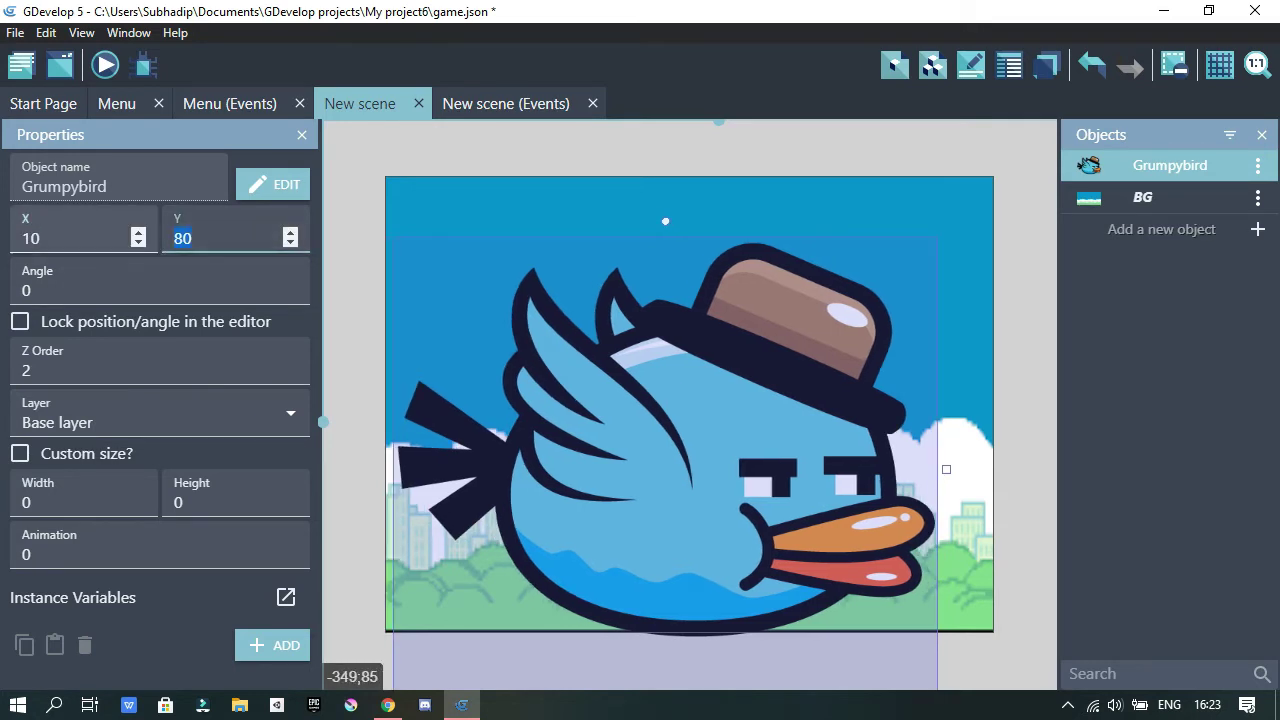
{"action": "type", "text": "10"}
Give the Grumpybird instance a custom size of width 60 and height 60.
{"action": "key", "text": "Tab"}
{"action": "key", "text": "Tab"}
{"action": "key", "text": "Tab"}
{"action": "key", "text": "Tab"}
{"action": "key", "text": "Tab"}
{"action": "key", "text": "Tab"}
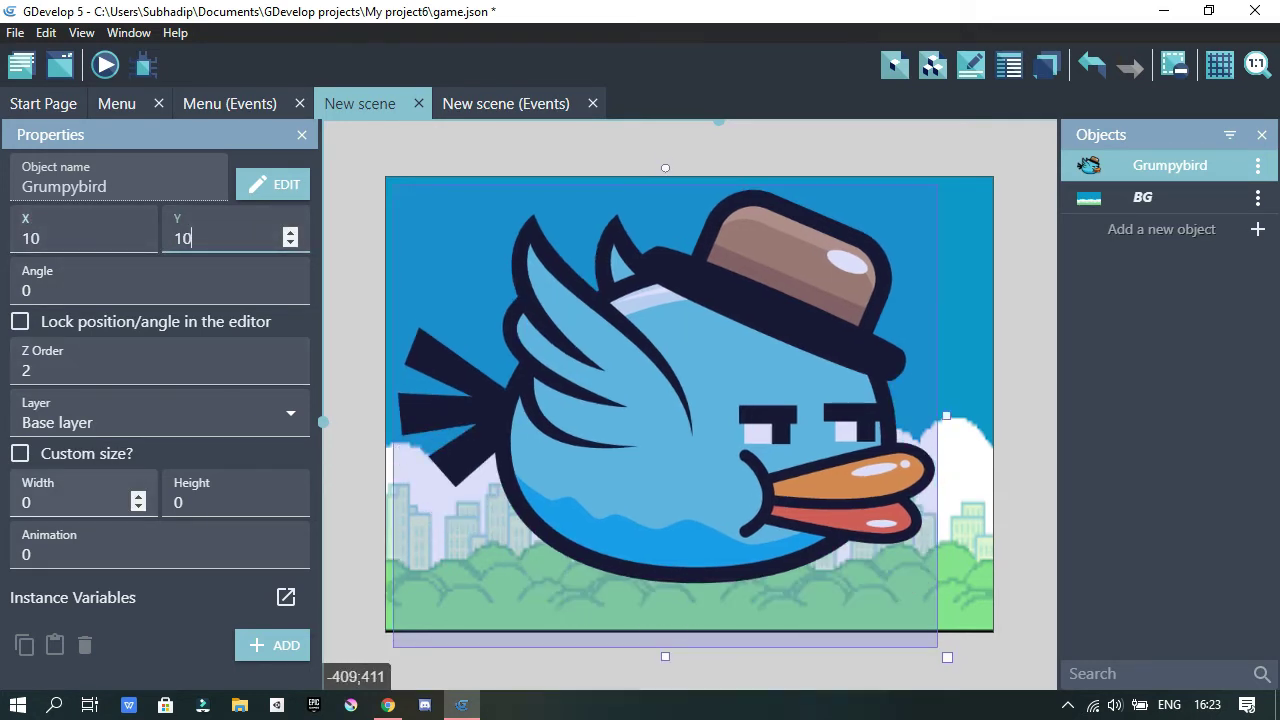
{"action": "type", "text": "10"}
{"action": "key", "text": "Tab"}
{"action": "type", "text": "10"}
{"action": "key", "text": "shift+Tab"}
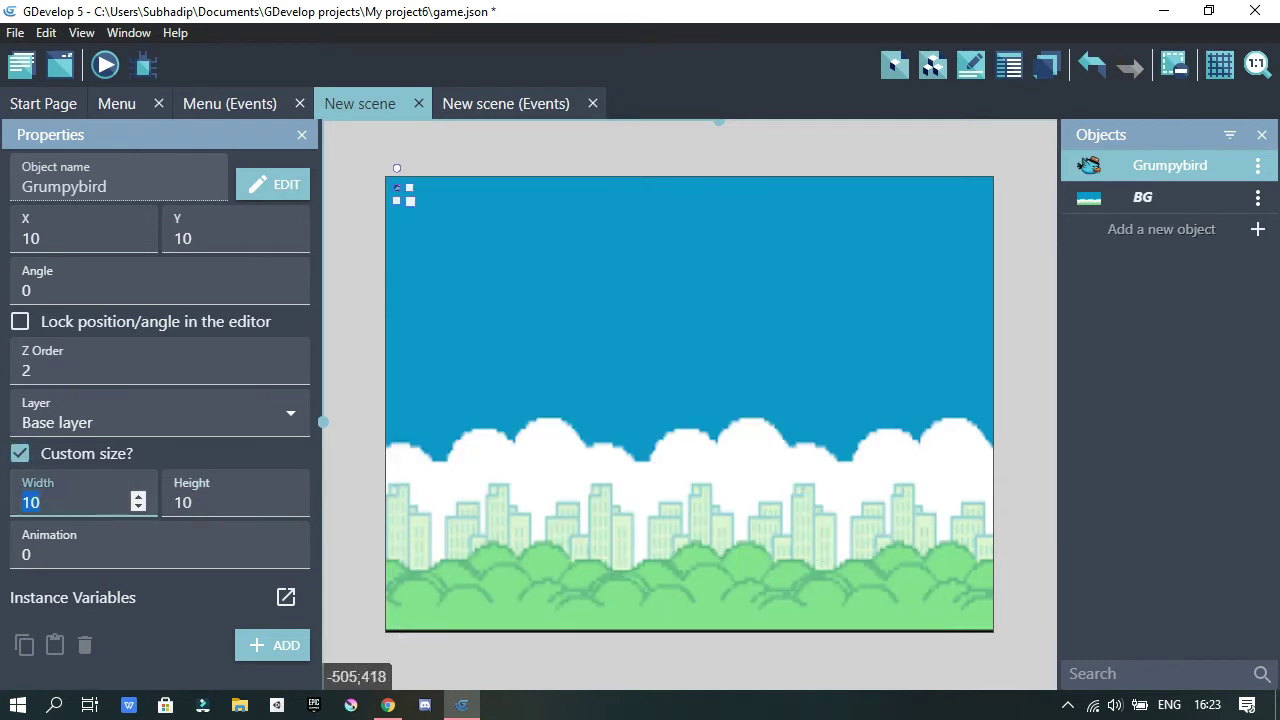
{"action": "type", "text": "60"}
{"action": "key", "text": "Tab"}
{"action": "type", "text": "60"}
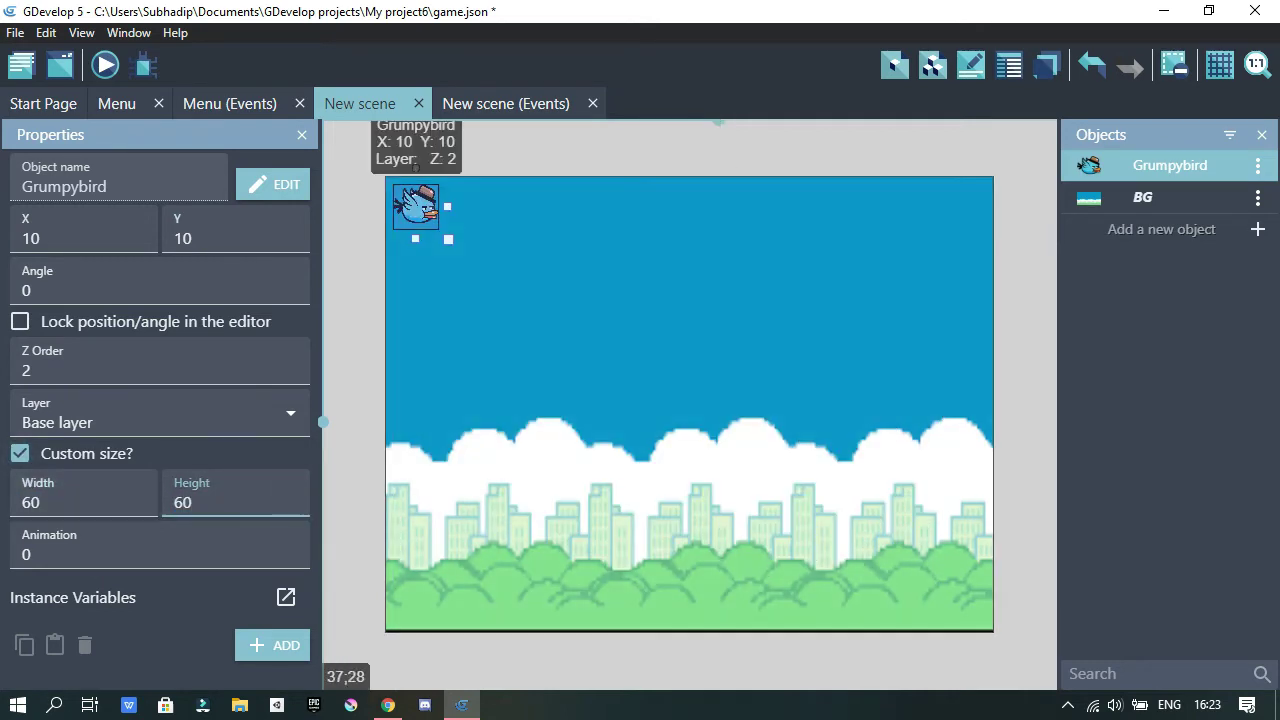
Move the bird into the sky on the scene's left side, at about X 111, Y 214.
{"action": "left_click_drag", "start_coordinate": [415, 197], "coordinate": [491, 359]}
{"action": "left_click", "coordinate": [349, 248]}
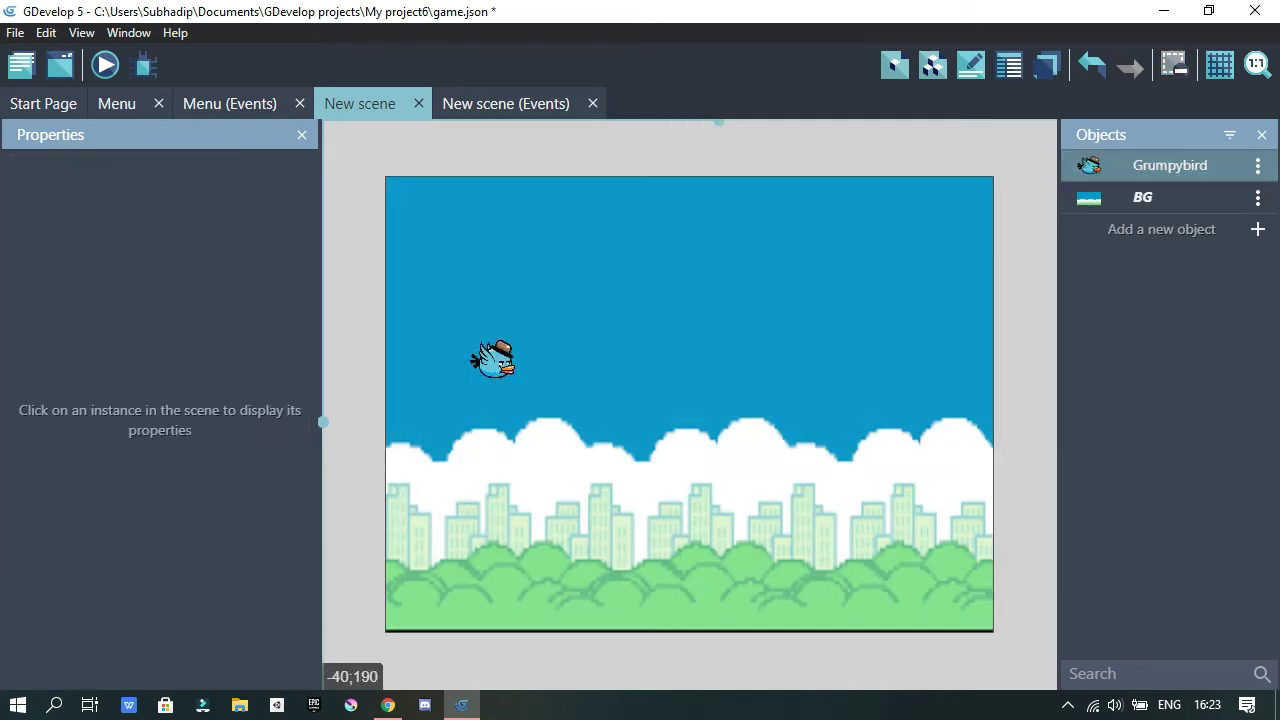
{"action": "left_click", "coordinate": [493, 360]}
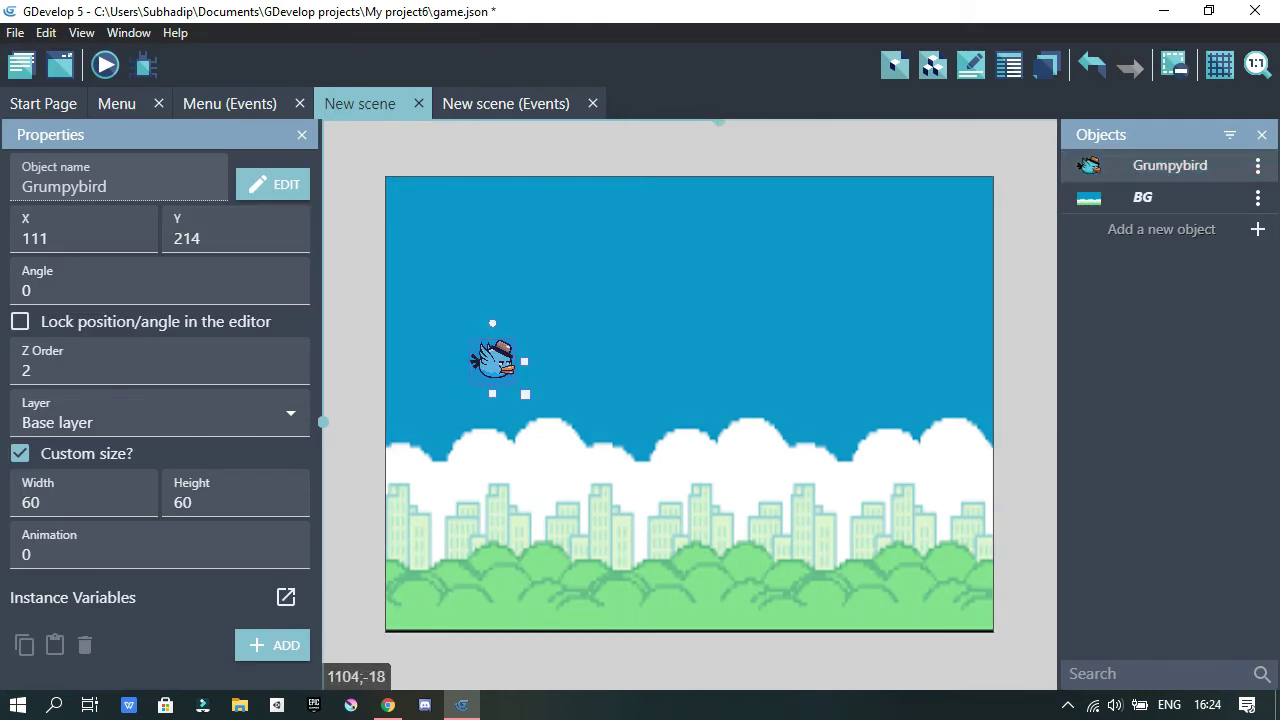
Add the Platformer character behavior to Grumpybird with a gravity of 400 and apply it.
{"action": "double_click", "coordinate": [1170, 165]}
{"action": "left_click", "coordinate": [858, 214]}
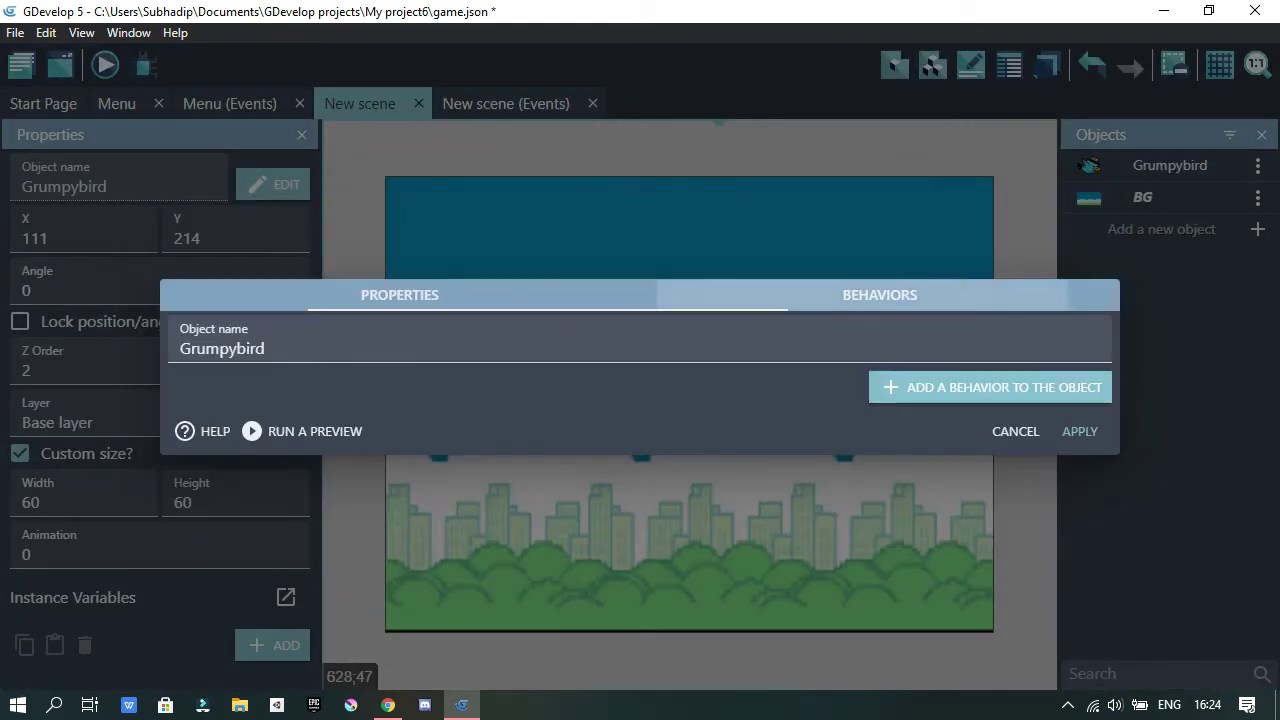
{"action": "left_click", "coordinate": [990, 387]}
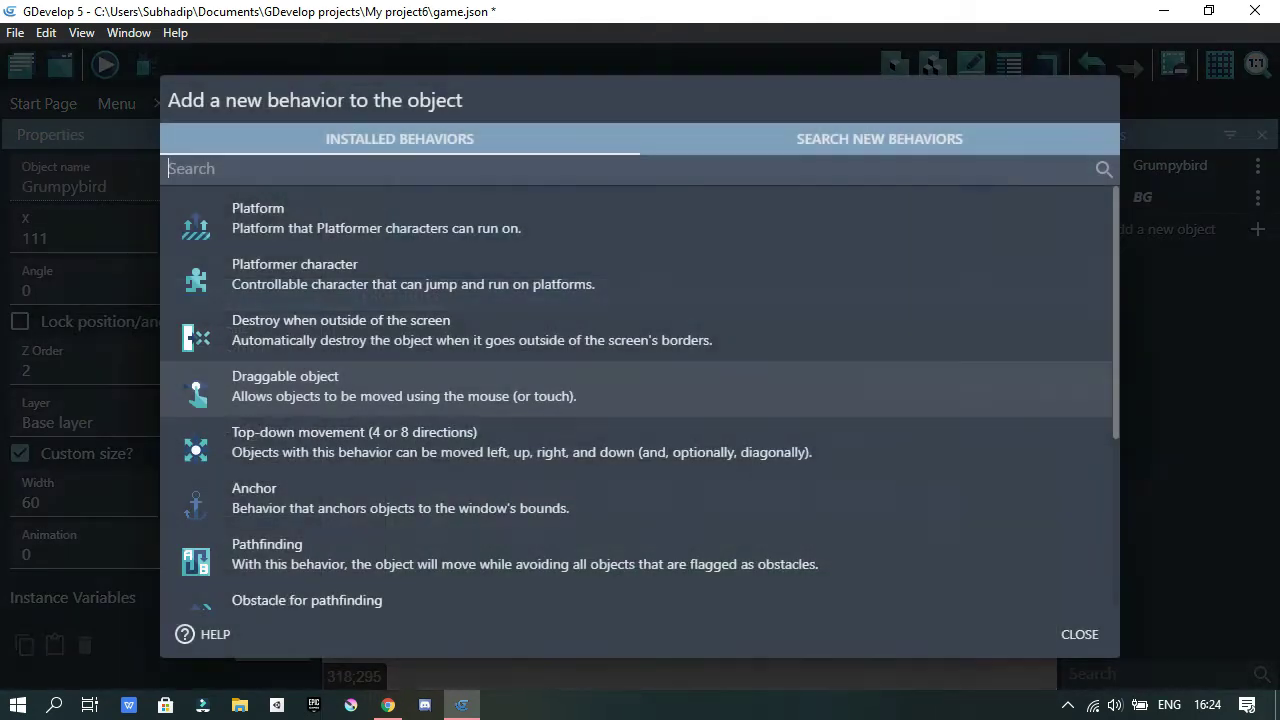
{"action": "left_click", "coordinate": [413, 274]}
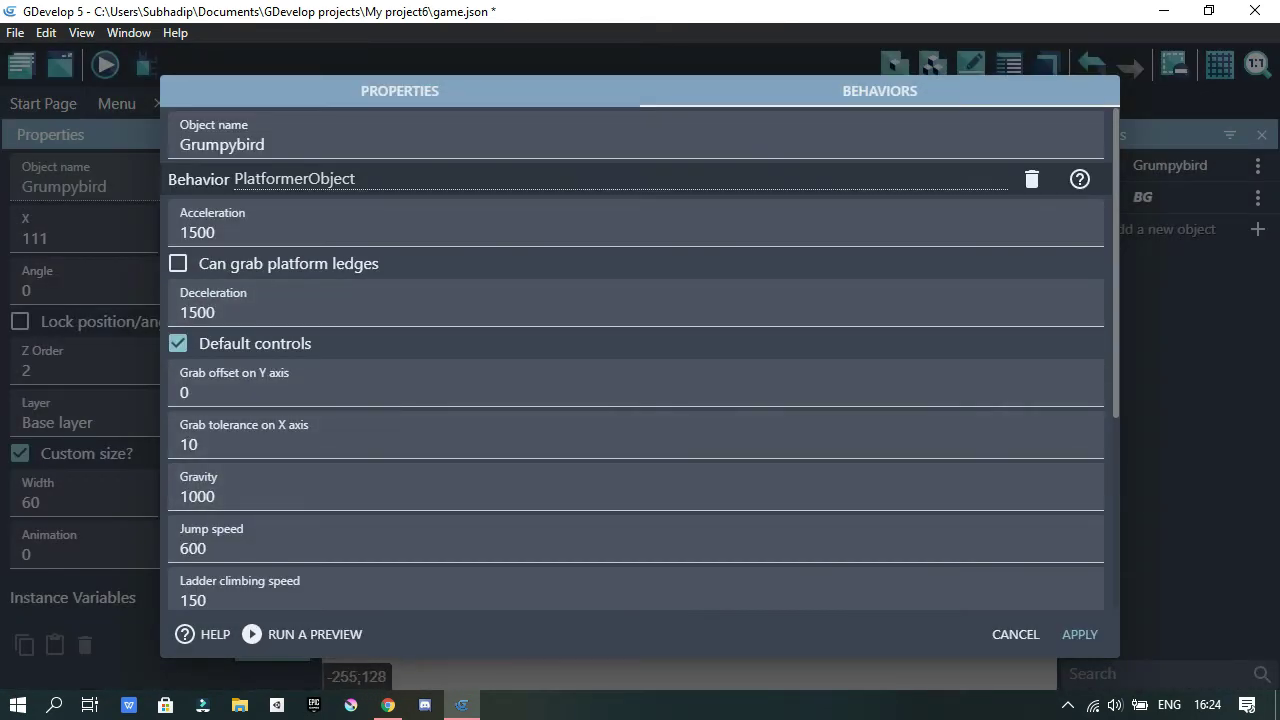
{"action": "left_click_drag", "start_coordinate": [218, 497], "coordinate": [176, 497]}
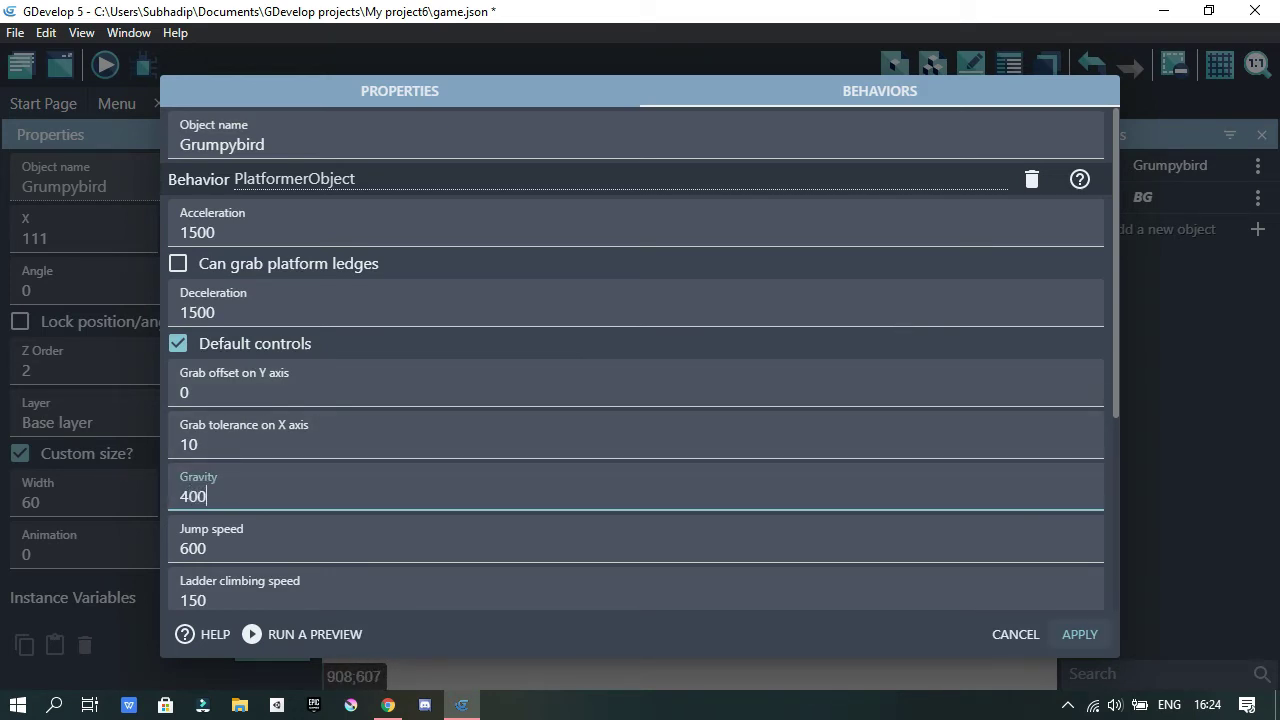
{"action": "type", "text": "400"}
{"action": "key", "text": "Return"}
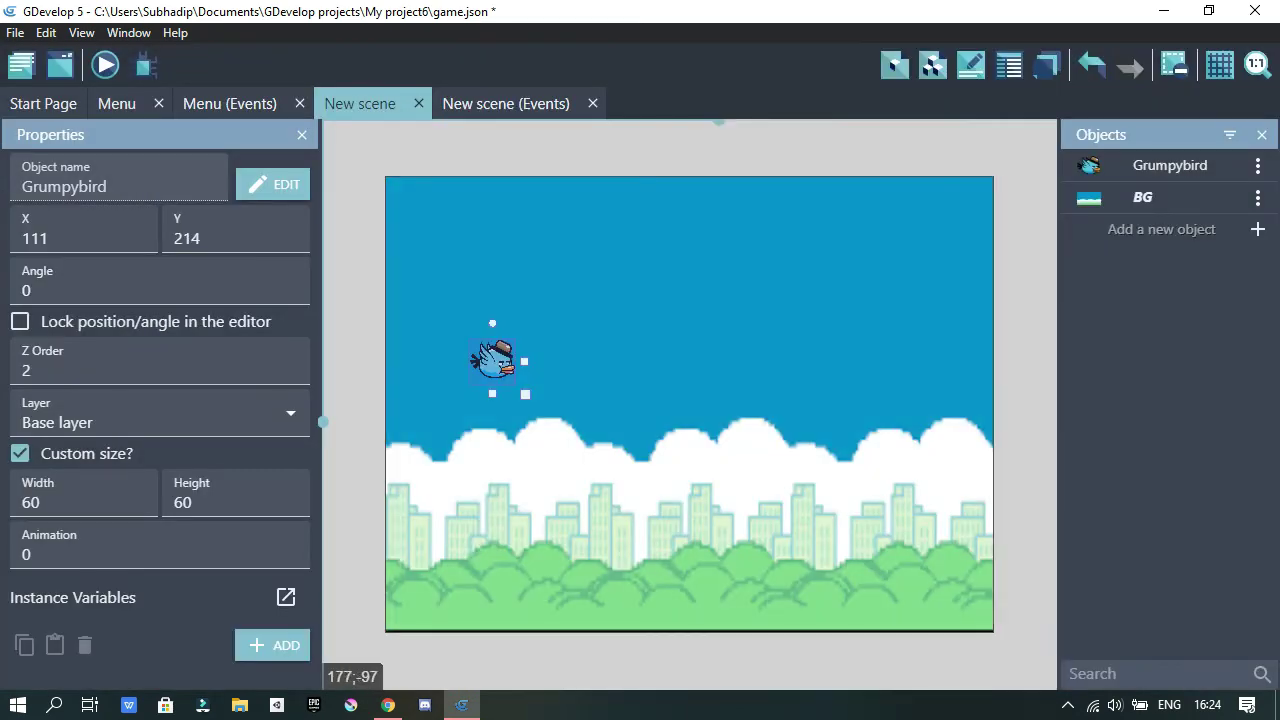
Place Block in New scene at about X 491, Y 284 and stretch it downward to a height of about 443.
{"action": "left_click", "coordinate": [506, 103]}
{"action": "left_click", "coordinate": [360, 103]}
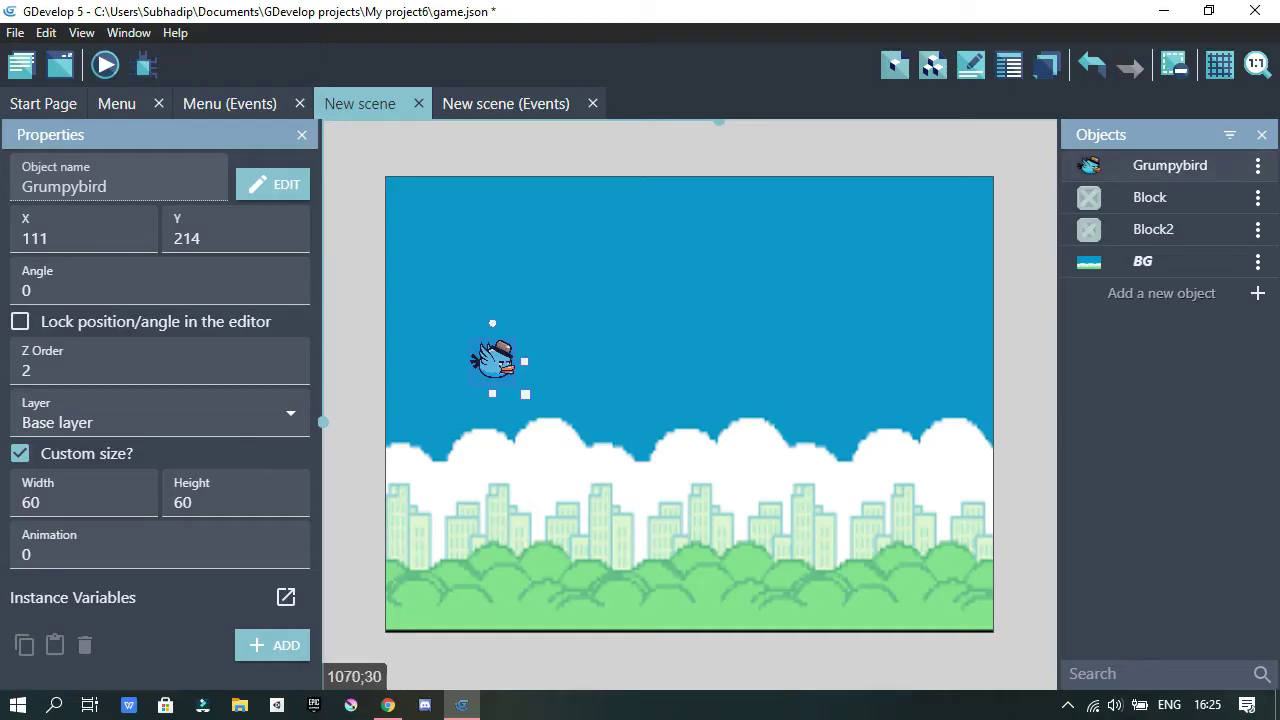
{"action": "left_click_drag", "start_coordinate": [1150, 197], "coordinate": [842, 420]}
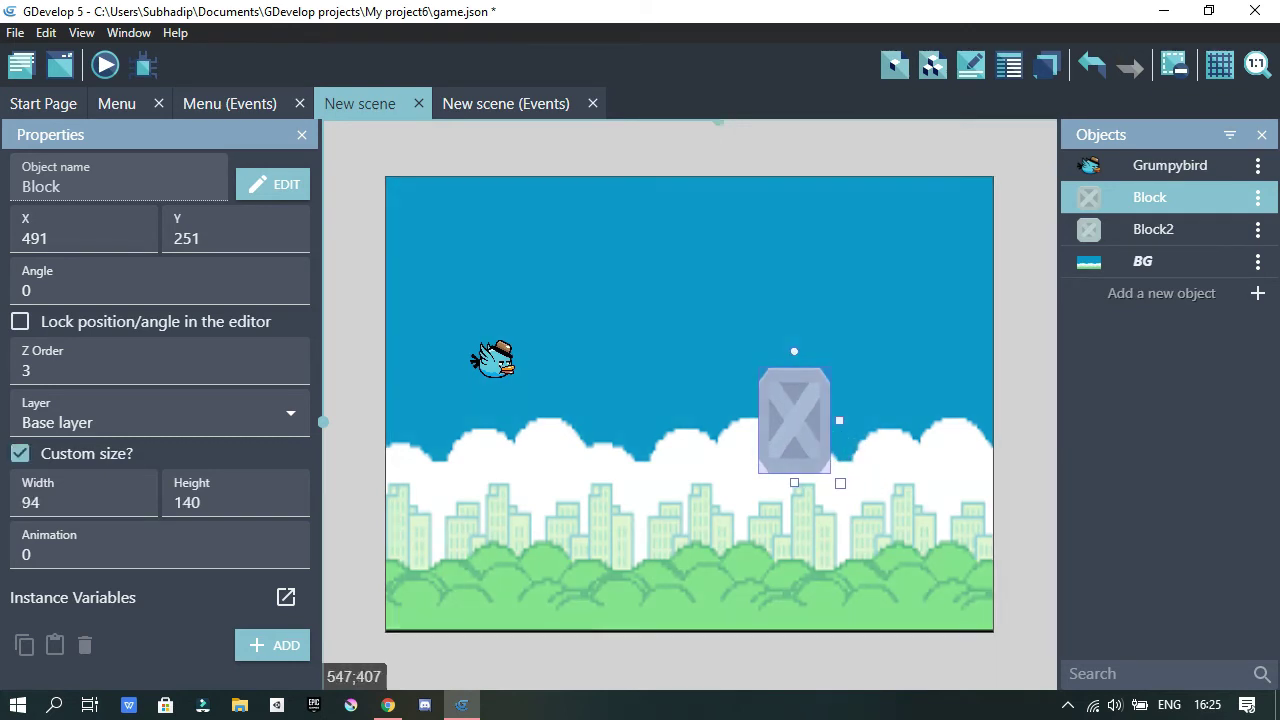
{"action": "left_click_drag", "start_coordinate": [800, 484], "coordinate": [798, 707]}
{"action": "left_click_drag", "start_coordinate": [820, 543], "coordinate": [812, 573]}
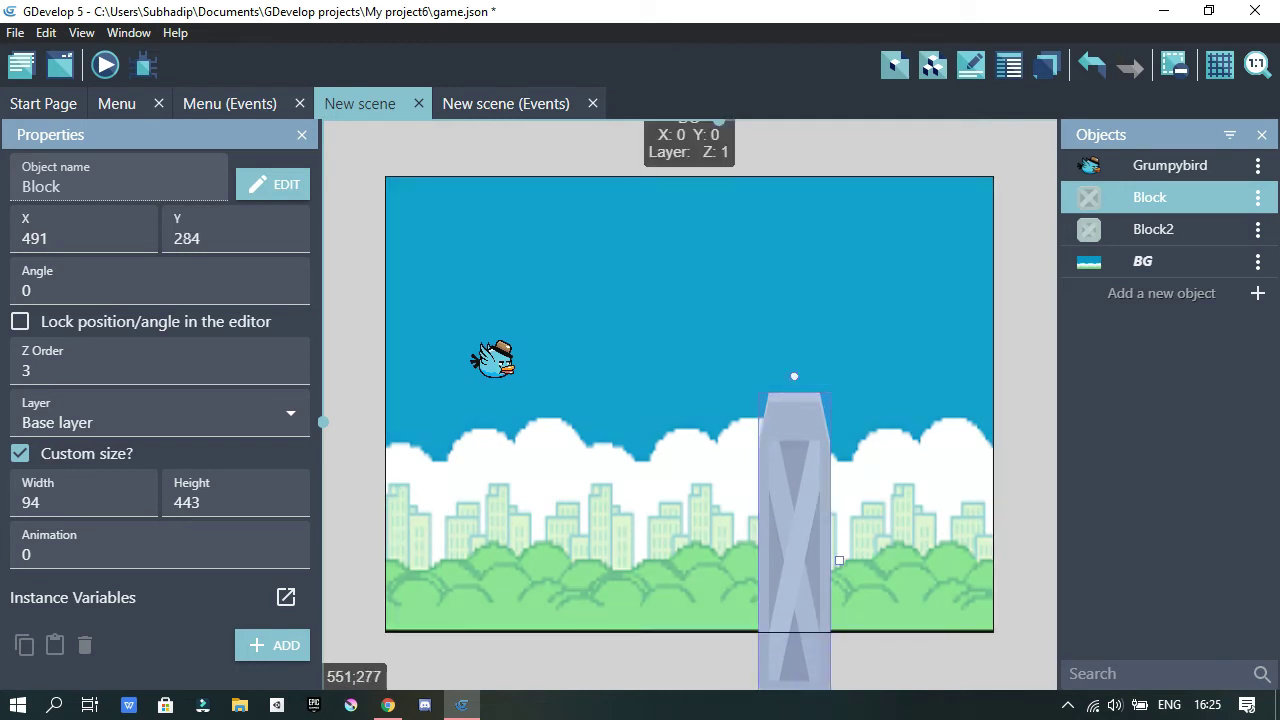
Lengthen Block below the scene to a height of about 709 and lower it to about Y 335.
{"action": "scroll", "coordinate": [917, 452], "scroll_direction": "down", "scroll_amount": 10}
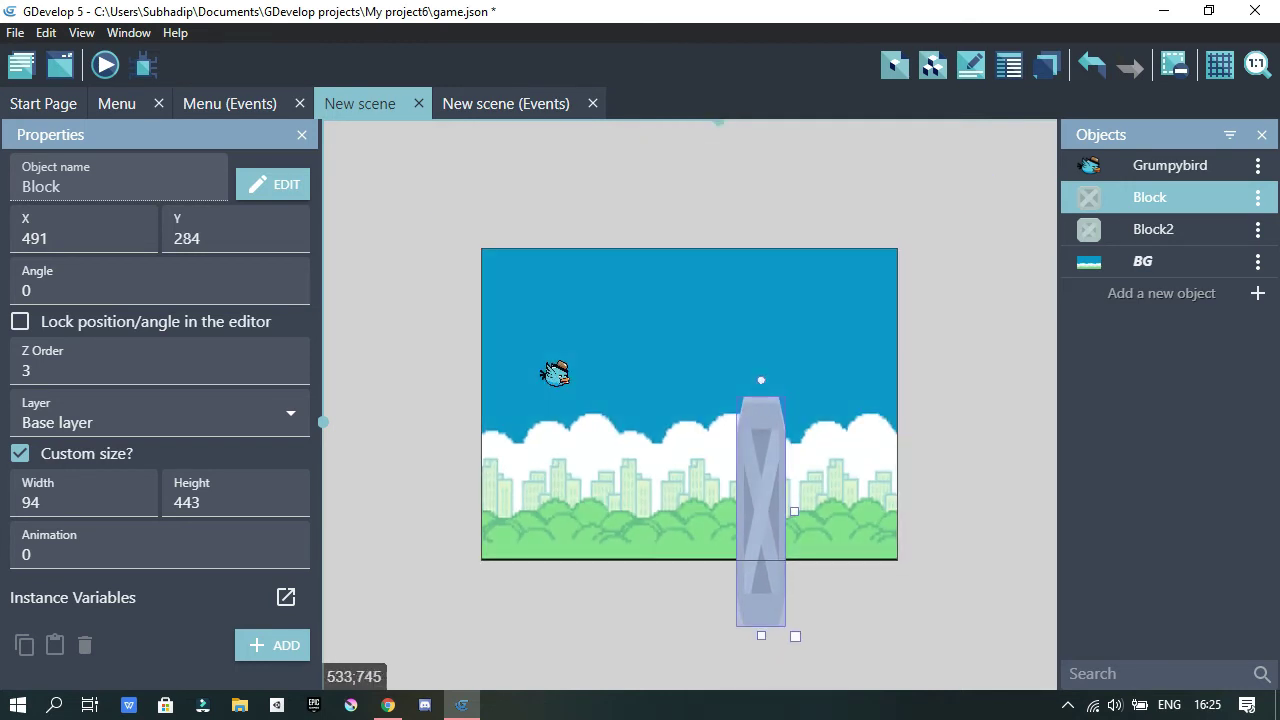
{"action": "left_click_drag", "start_coordinate": [761, 635], "coordinate": [761, 717]}
{"action": "scroll", "coordinate": [895, 590], "scroll_direction": "down", "scroll_amount": 7}
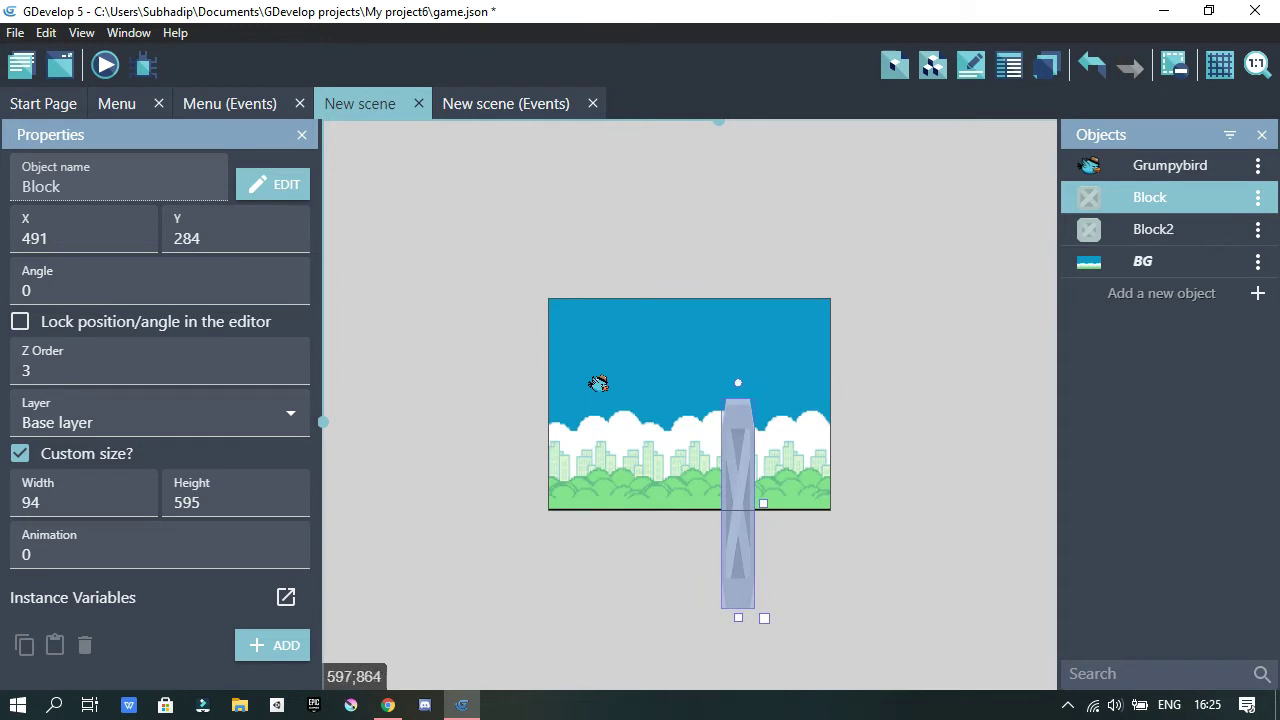
{"action": "left_click_drag", "start_coordinate": [739, 618], "coordinate": [736, 660]}
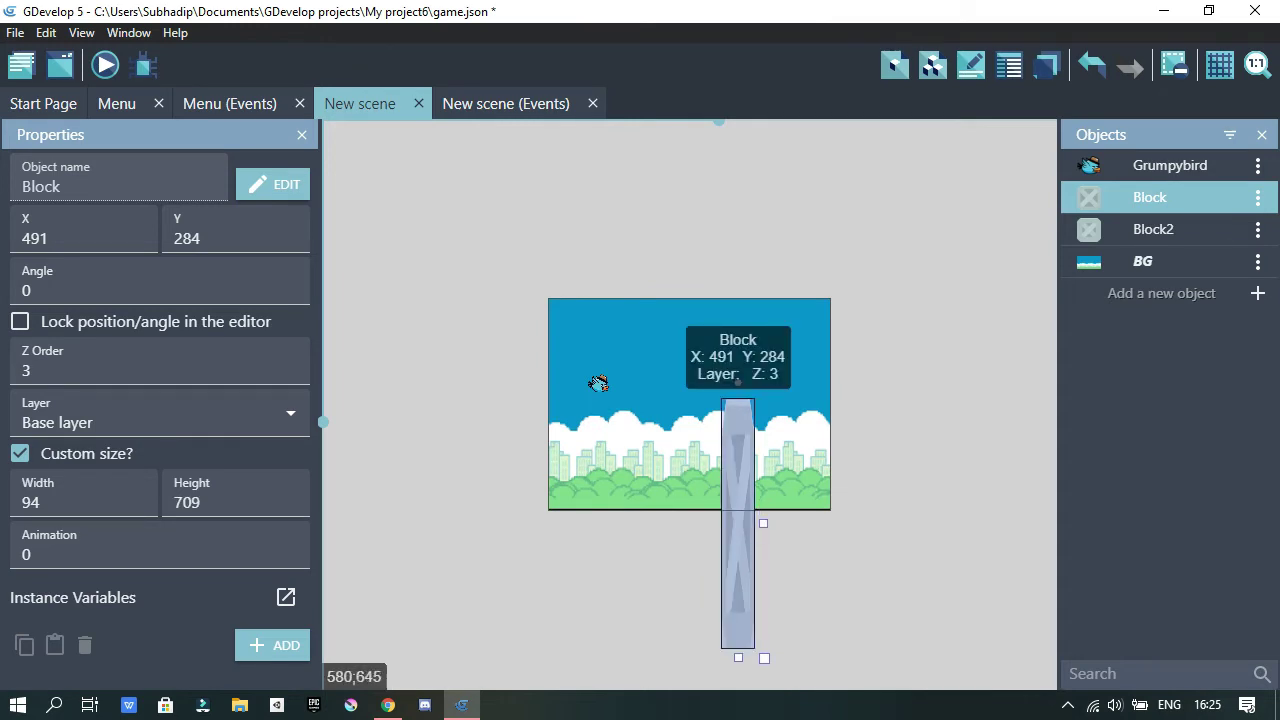
{"action": "left_click_drag", "start_coordinate": [752, 525], "coordinate": [744, 525]}
{"action": "left_click_drag", "start_coordinate": [733, 381], "coordinate": [738, 401]}
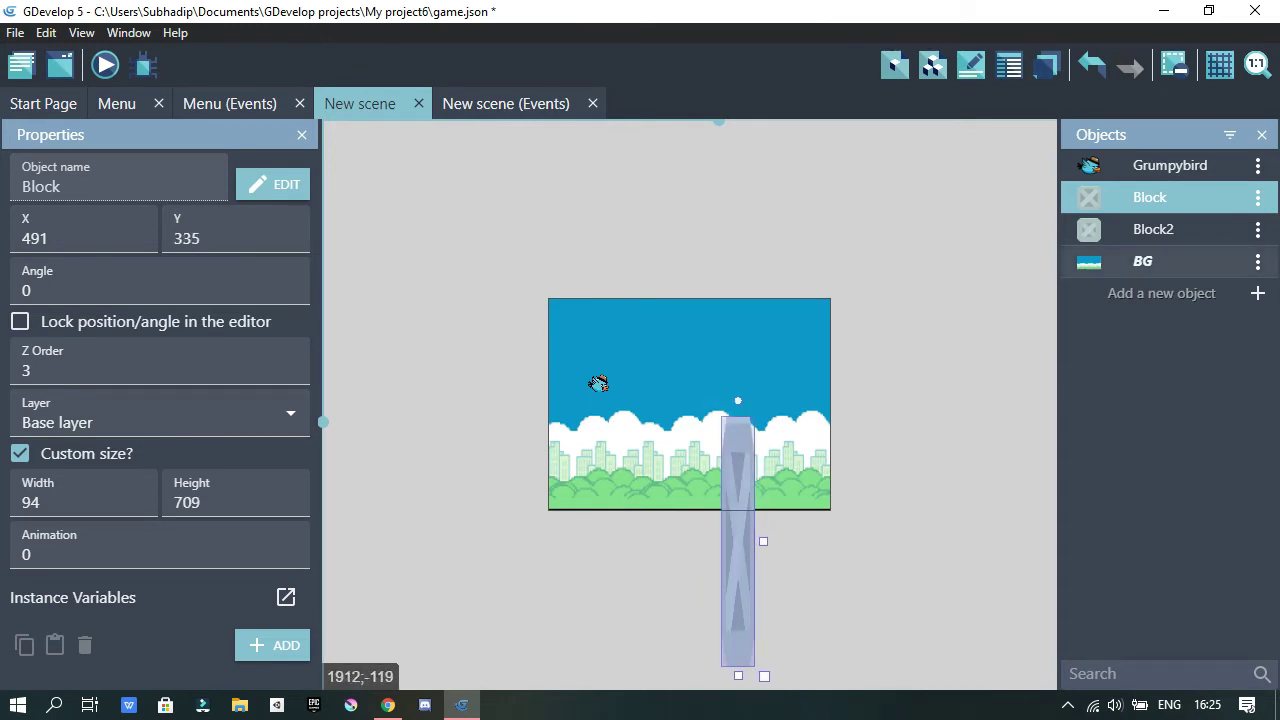
Place Block2 above Block at about X 495, Y 122 and enlarge it to about 85 wide by 369 high.
{"action": "left_click_drag", "start_coordinate": [1150, 229], "coordinate": [738, 366]}
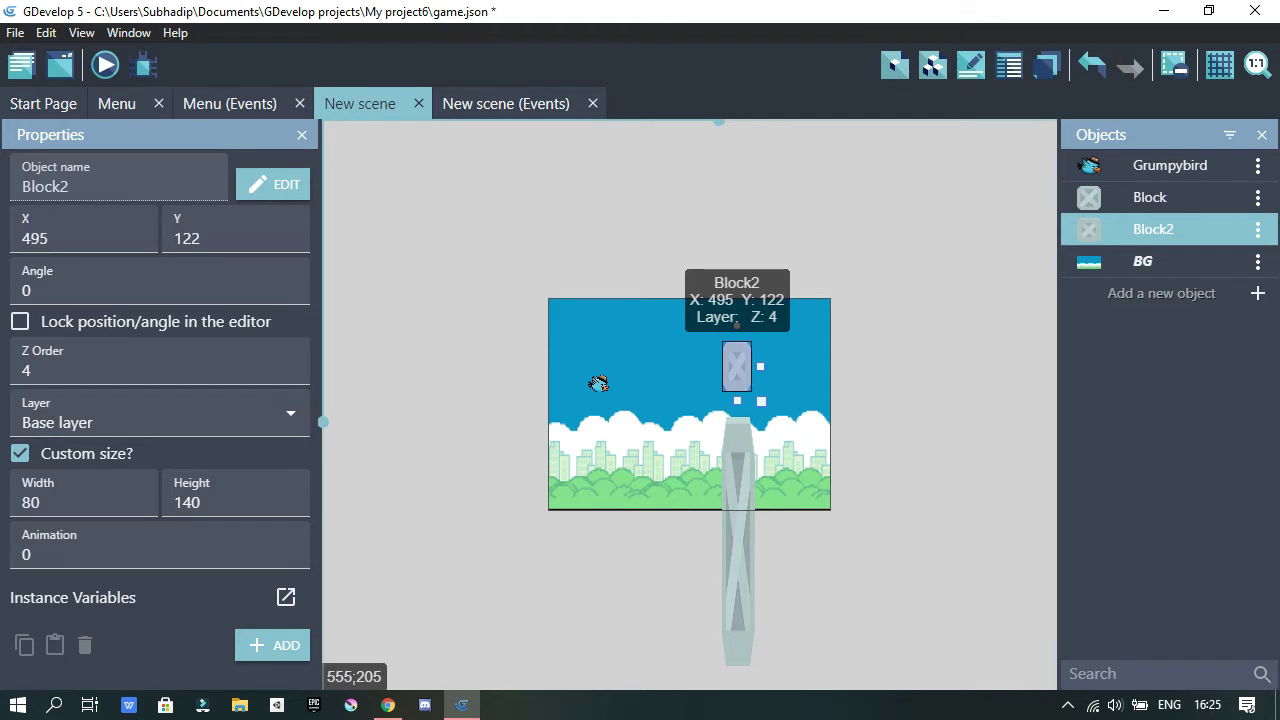
{"action": "left_click", "coordinate": [895, 351]}
{"action": "scroll", "coordinate": [945, 358], "scroll_direction": "up", "scroll_amount": 10}
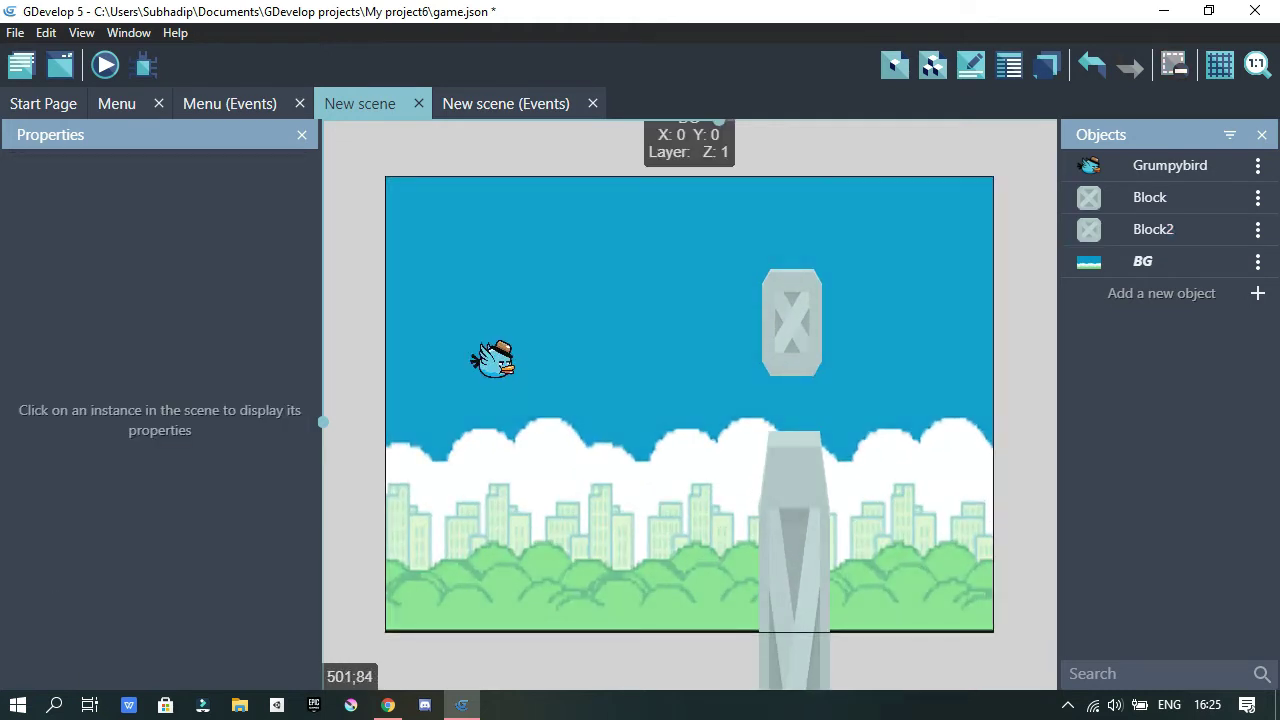
{"action": "left_click", "coordinate": [770, 284]}
{"action": "left_click_drag", "start_coordinate": [792, 384], "coordinate": [792, 558]}
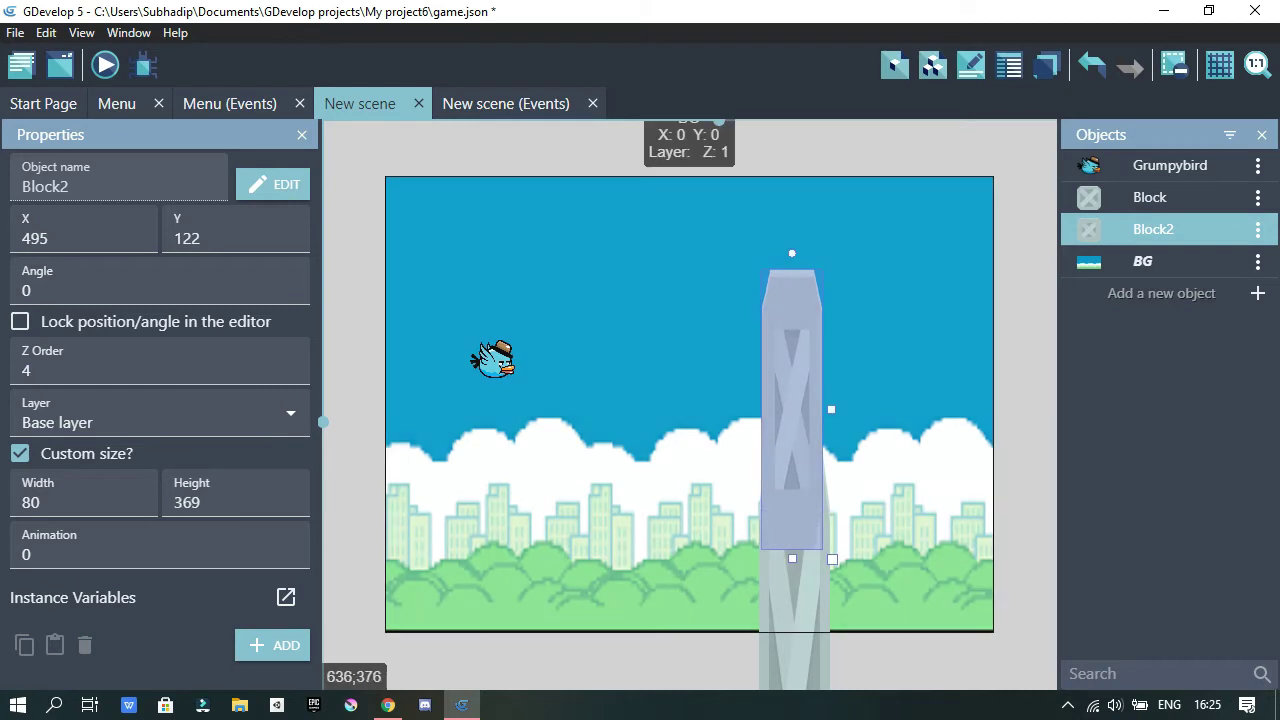
{"action": "left_click_drag", "start_coordinate": [831, 409], "coordinate": [836, 402]}
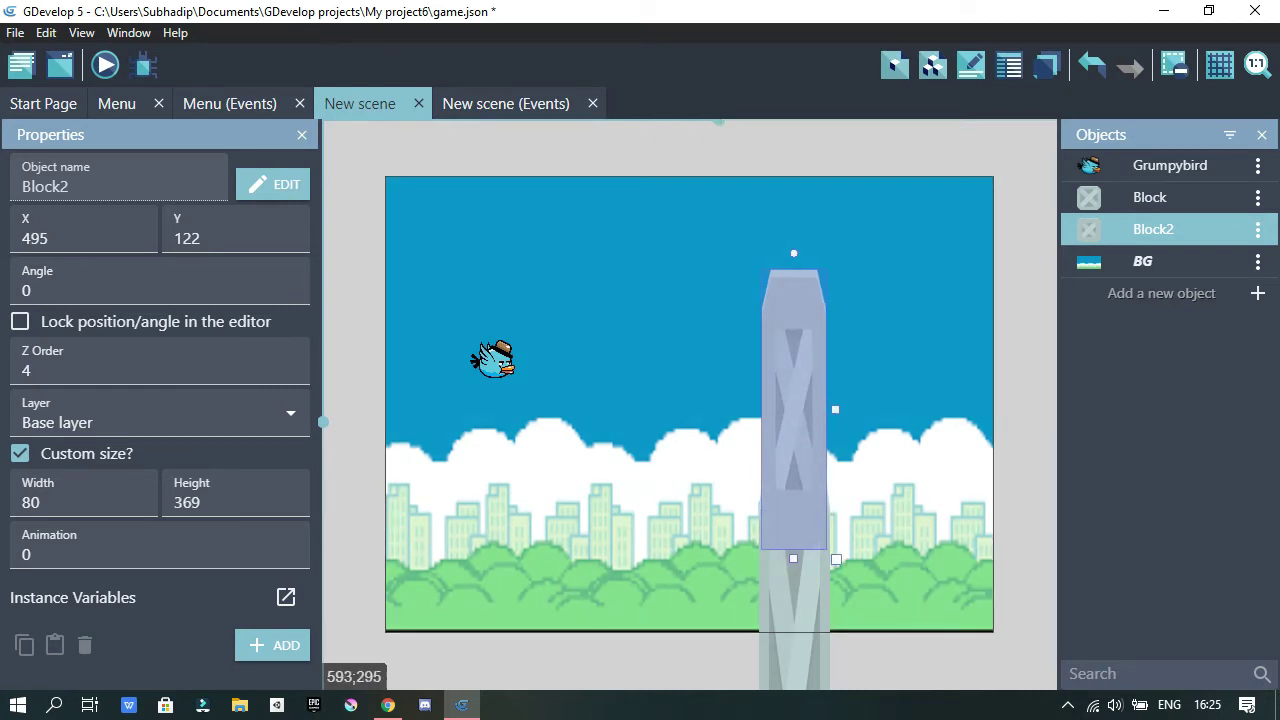
Stretch Block2 to a height of about 555 and raise it to about Y -335, leaving a gap above Block.
{"action": "left_click_drag", "start_coordinate": [792, 558], "coordinate": [792, 697]}
{"action": "left_click_drag", "start_coordinate": [803, 360], "coordinate": [806, 4]}
{"action": "scroll", "coordinate": [844, 148], "scroll_direction": "down", "scroll_amount": 18}
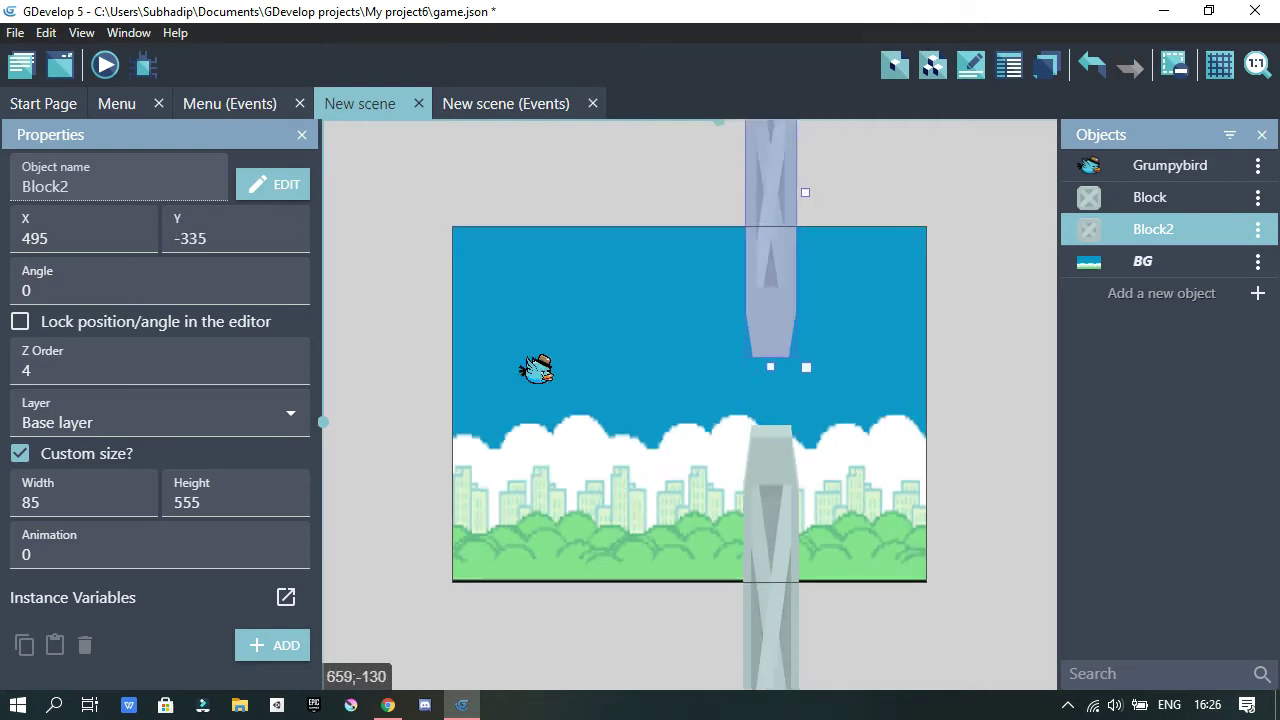
Lengthen Block2 to a height of about 656 and raise it to about Y -433, keeping the gap above Block.
{"action": "left_click_drag", "start_coordinate": [735, 387], "coordinate": [735, 420]}
{"action": "left_click_drag", "start_coordinate": [745, 336], "coordinate": [745, 303]}
{"action": "scroll", "coordinate": [745, 303], "scroll_direction": "up", "scroll_amount": 8}
Name the new tiled sprite object Grass in New scene and give it the 2.png grass tile image.
{"action": "left_click", "coordinate": [506, 104]}
{"action": "left_click", "coordinate": [362, 104]}
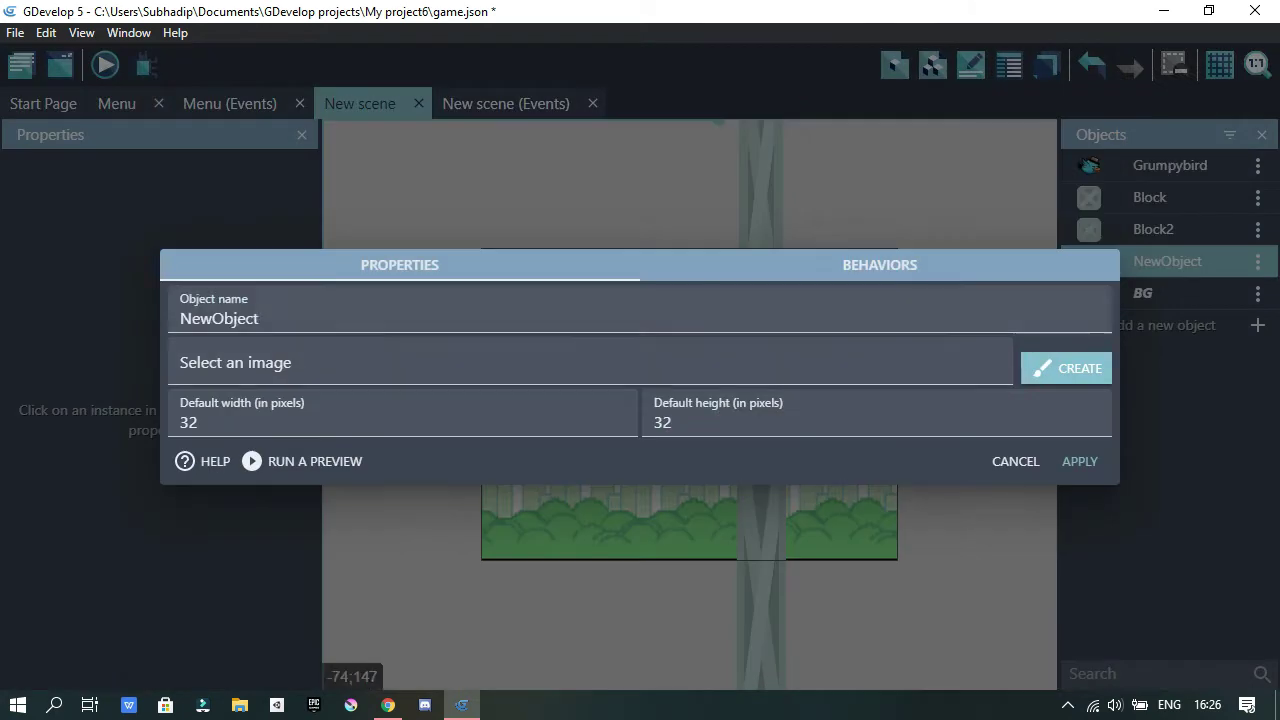
{"action": "type", "text": "Grass"}
{"action": "left_click", "coordinate": [243, 363]}
{"action": "left_click", "coordinate": [314, 409]}
{"action": "left_click", "coordinate": [82, 226]}
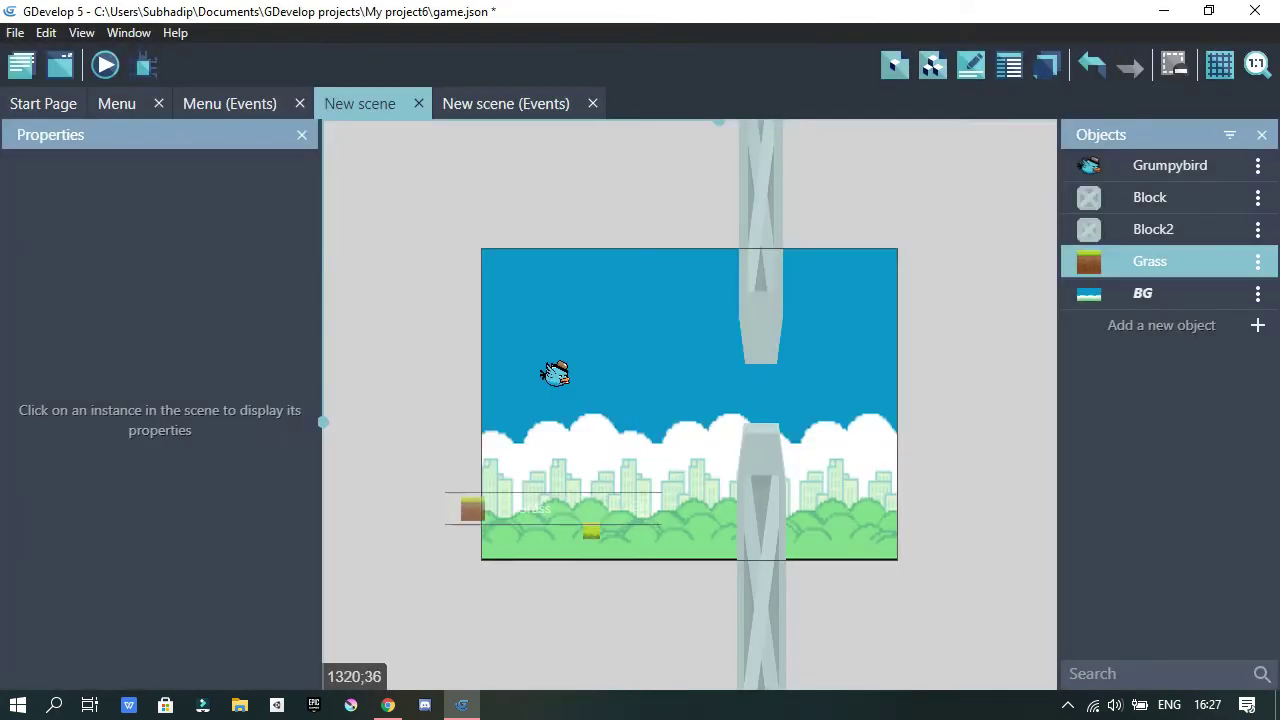
Place Grass along the lower part of the scene at about Y 516 and set its width to 800.
{"action": "left_click_drag", "start_coordinate": [591, 531], "coordinate": [515, 524]}
{"action": "left_click_drag", "start_coordinate": [532, 525], "coordinate": [906, 525]}
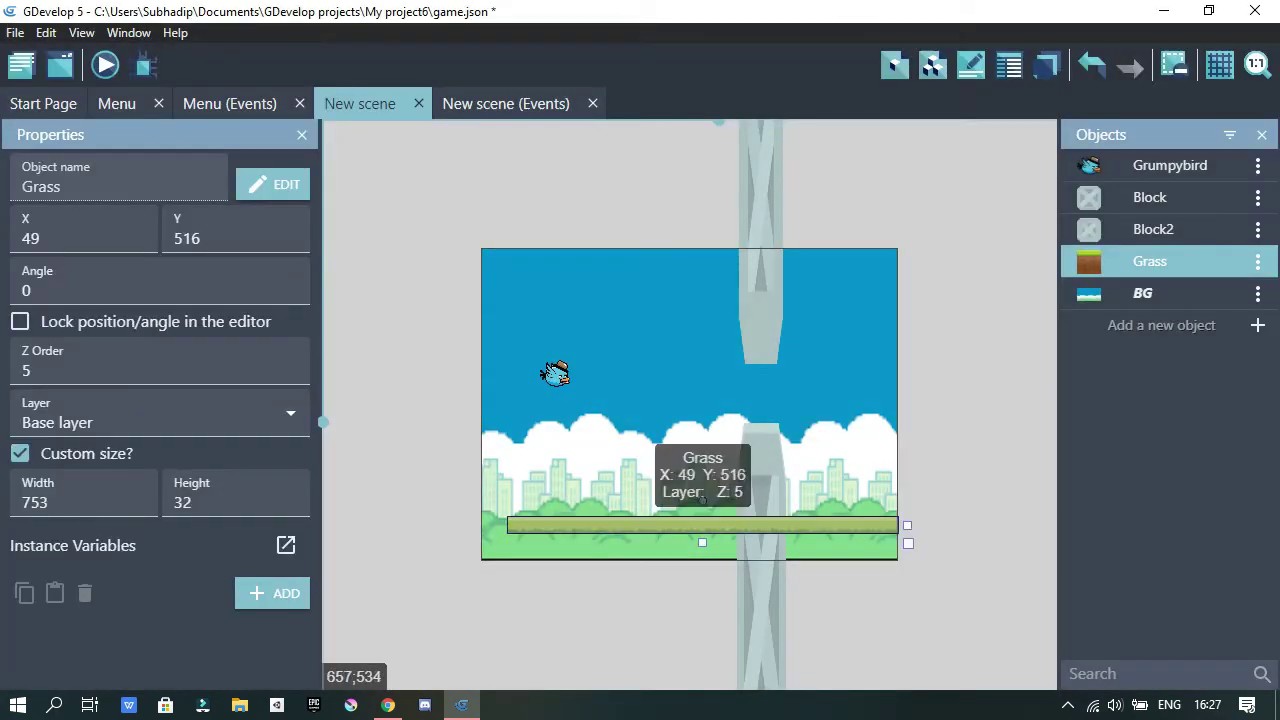
{"action": "left_click_drag", "start_coordinate": [823, 526], "coordinate": [799, 526]}
{"action": "double_click", "coordinate": [36, 502]}
{"action": "type", "text": "800"}
Align Grass with the scene's side edges and stretch it down to the scene's bottom edge.
{"action": "left_click_drag", "start_coordinate": [878, 525], "coordinate": [876, 525]}
{"action": "scroll", "coordinate": [700, 560], "scroll_direction": "up", "scroll_amount": 5}
{"action": "left_click_drag", "start_coordinate": [688, 571], "coordinate": [692, 607]}
{"action": "left_click", "coordinate": [777, 310]}
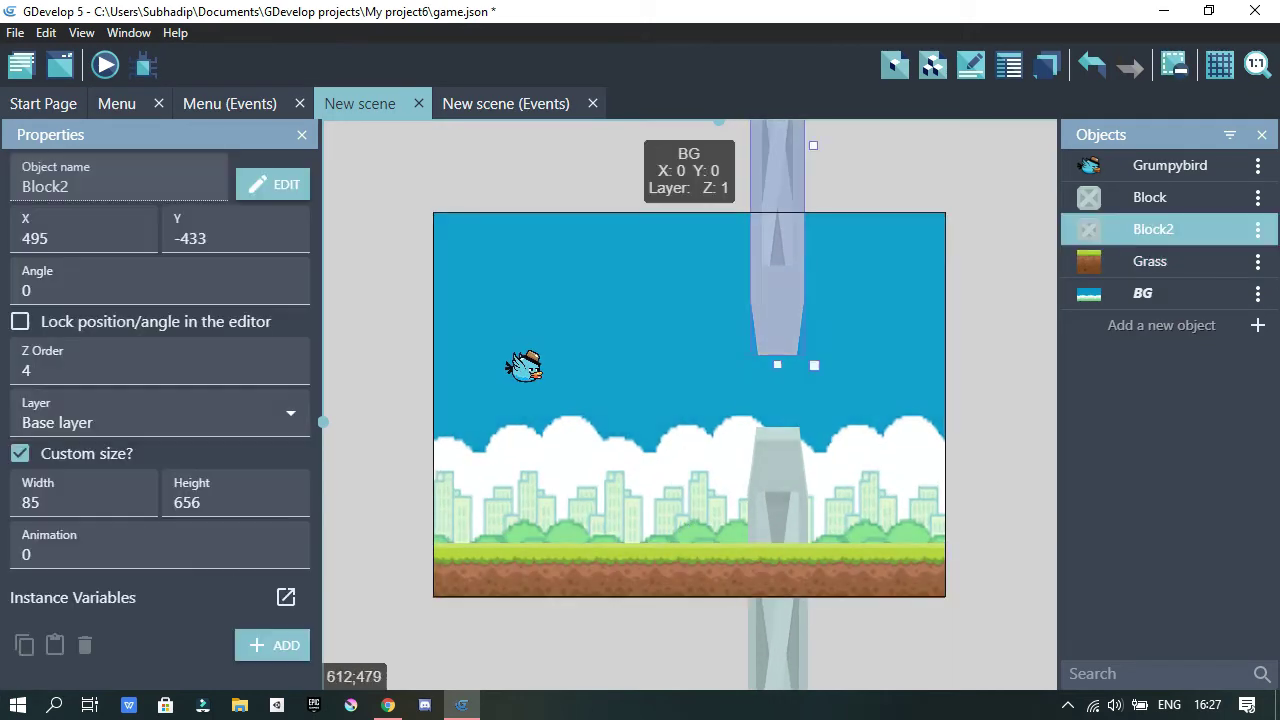
Add an At the beginning of the scene condition to New scene's events and preview the scene.
{"action": "left_click", "coordinate": [506, 104]}
{"action": "left_click", "coordinate": [83, 130]}
{"action": "type", "text": "begin"}
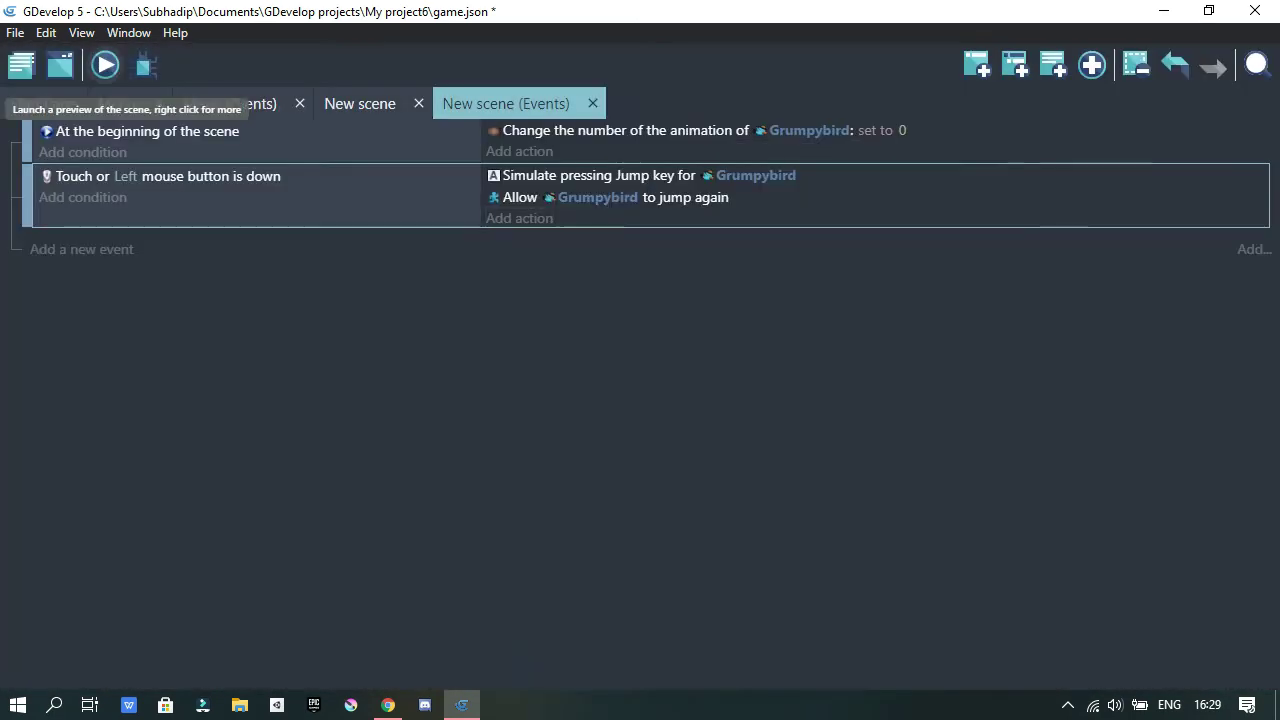
{"action": "left_click", "coordinate": [105, 65]}
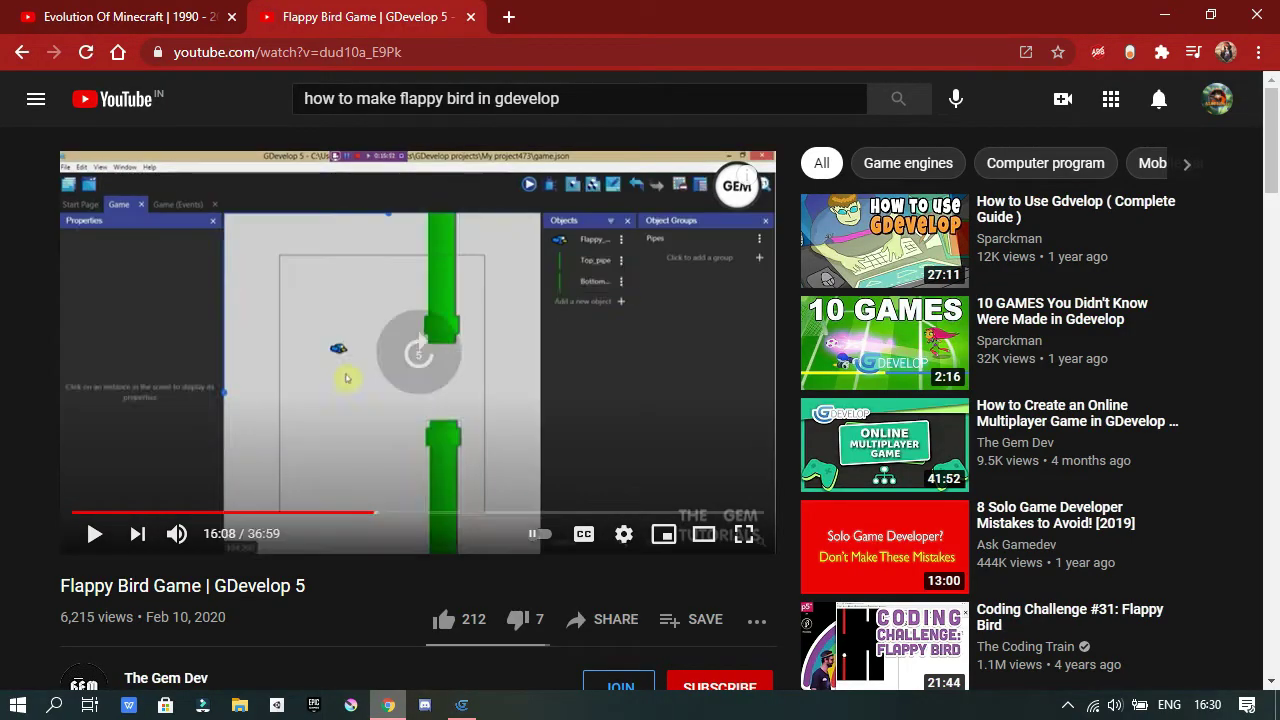
Skim forward from 16:08 through the YouTube Flappy Bird GDevelop tutorial to examine its pipe movement, timer and creation events.
{"action": "key", "text": "Right"}
{"action": "key", "text": "Right"}
{"action": "key", "text": "Right"}
{"action": "key", "text": "Right"}
{"action": "key", "text": "Right"}
{"action": "key", "text": "Right"}
{"action": "key", "text": "Right"}
{"action": "key", "text": "Right"}
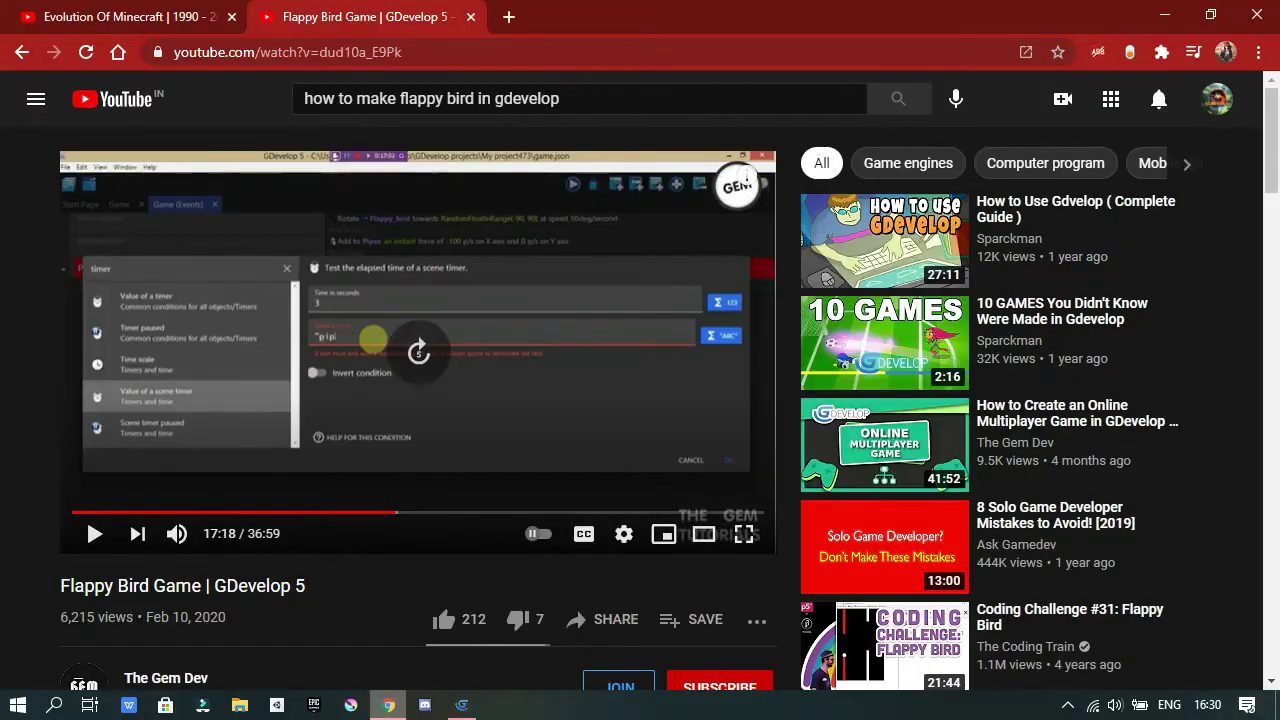
{"action": "key", "text": "Right"}
{"action": "key", "text": "Right"}
{"action": "key", "text": "Right"}
{"action": "key", "text": "Right"}
{"action": "key", "text": "Right"}
{"action": "key", "text": "Right"}
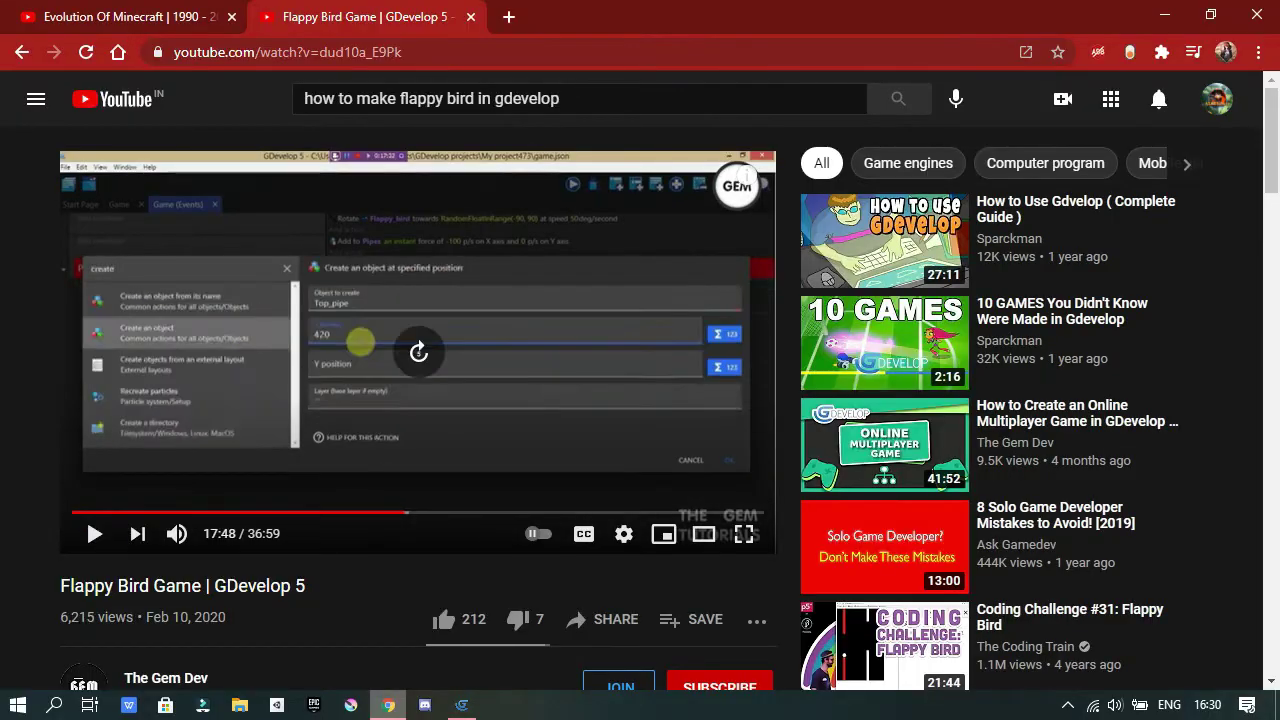
{"action": "key", "text": "Right"}
{"action": "key", "text": "Right"}
{"action": "key", "text": "Right"}
{"action": "key", "text": "Right"}
{"action": "key", "text": "Right"}
{"action": "key", "text": "Right"}
{"action": "key", "text": "Right"}
{"action": "key", "text": "Right"}
{"action": "key", "text": "Right"}
{"action": "key", "text": "Right"}
{"action": "key", "text": "Right"}
{"action": "key", "text": "Right"}
{"action": "key", "text": "Right"}
{"action": "key", "text": "Right"}
{"action": "key", "text": "Right"}
{"action": "key", "text": "Right"}
{"action": "key", "text": "Right"}
{"action": "key", "text": "Right"}
{"action": "key", "text": "Right"}
{"action": "key", "text": "Right"}
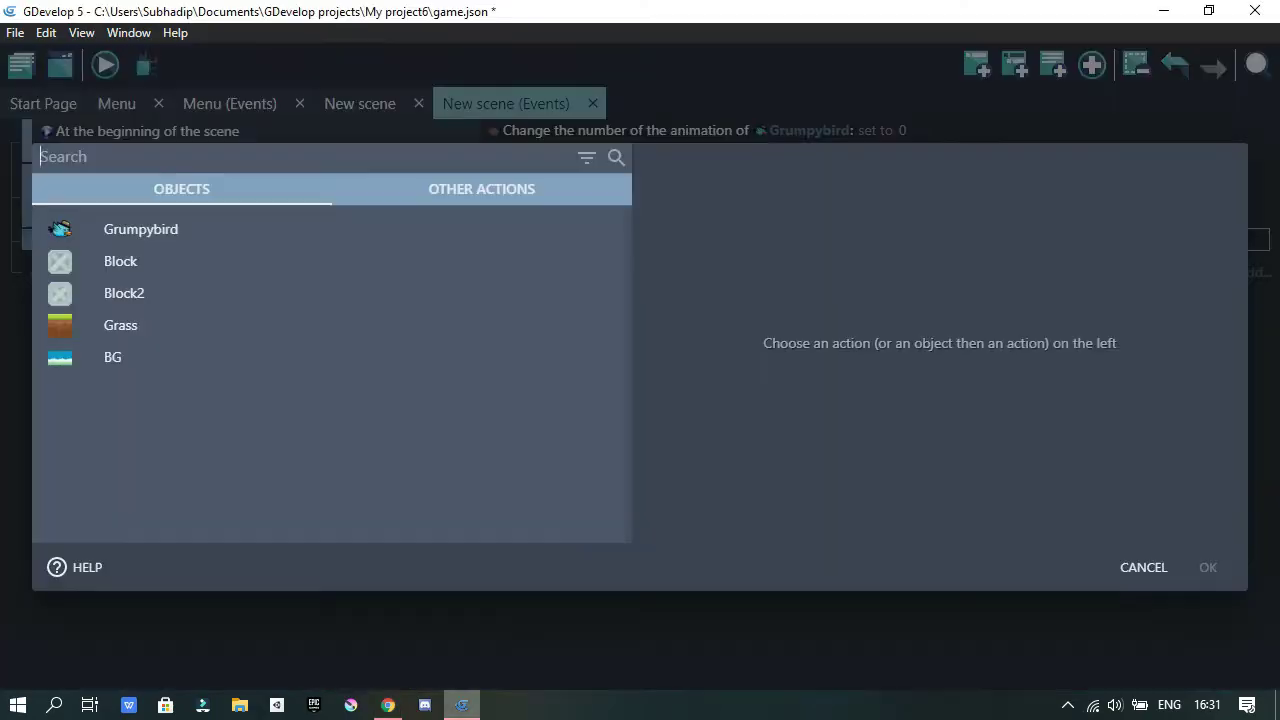
Search for a force action and choose it for the new event below the jump event in New scene's events.
{"action": "type", "text": "force"}
{"action": "left_click", "coordinate": [140, 318]}
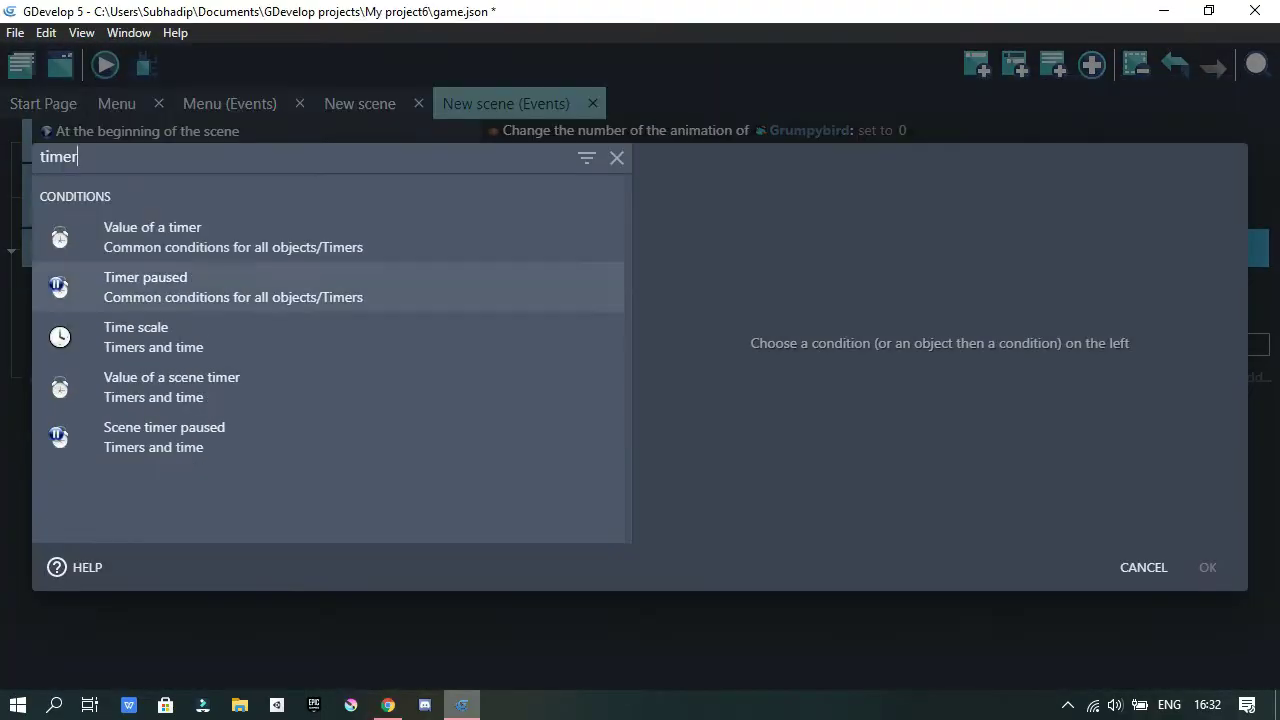
Add a Value of a scene timer condition to the new event and choose an action for it.
{"action": "left_click", "coordinate": [171, 387]}
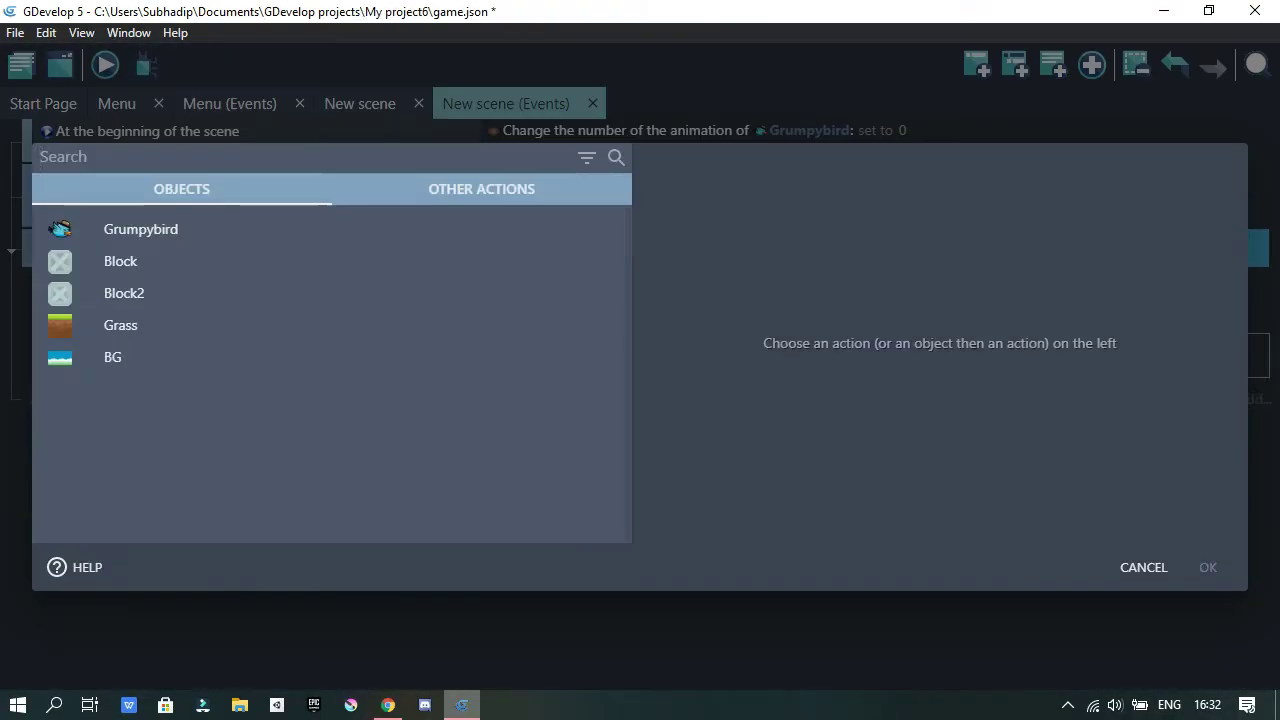
{"action": "type", "text": "c"}
{"action": "left_click", "coordinate": [154, 232]}
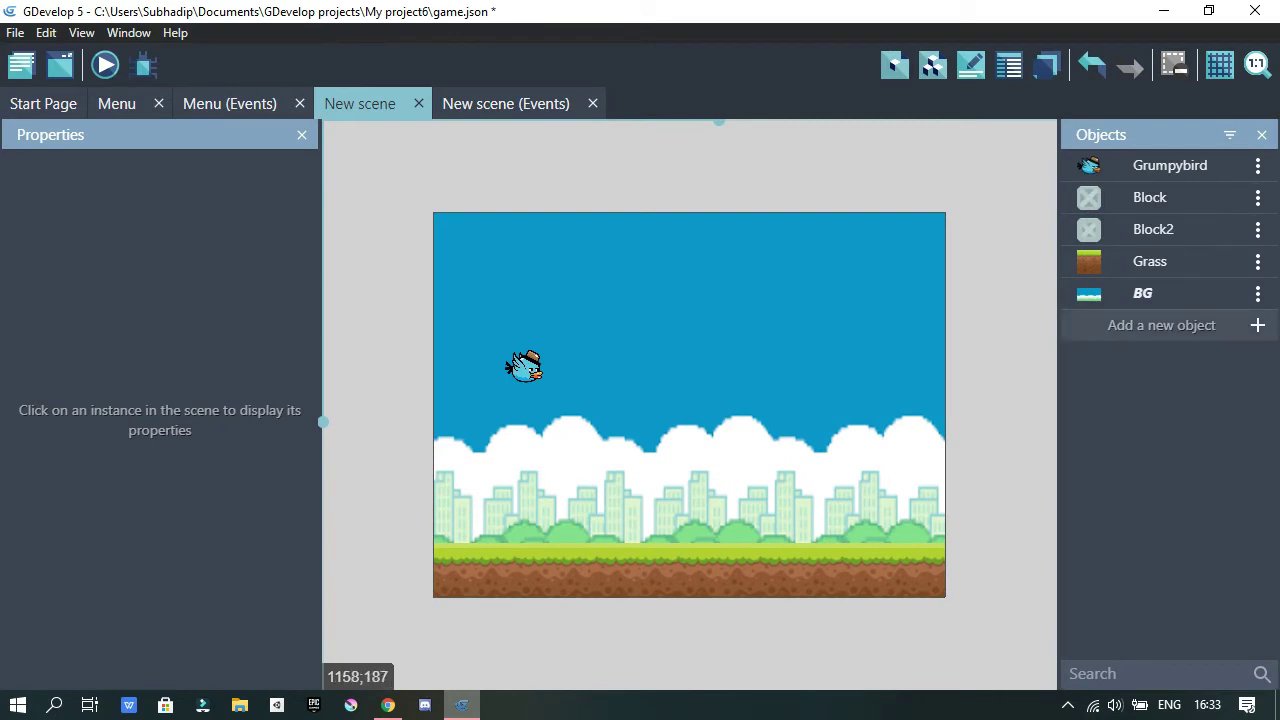
Add a new Tiled Sprite object to New scene and name it BlockTop.
{"action": "left_click", "coordinate": [1161, 325]}
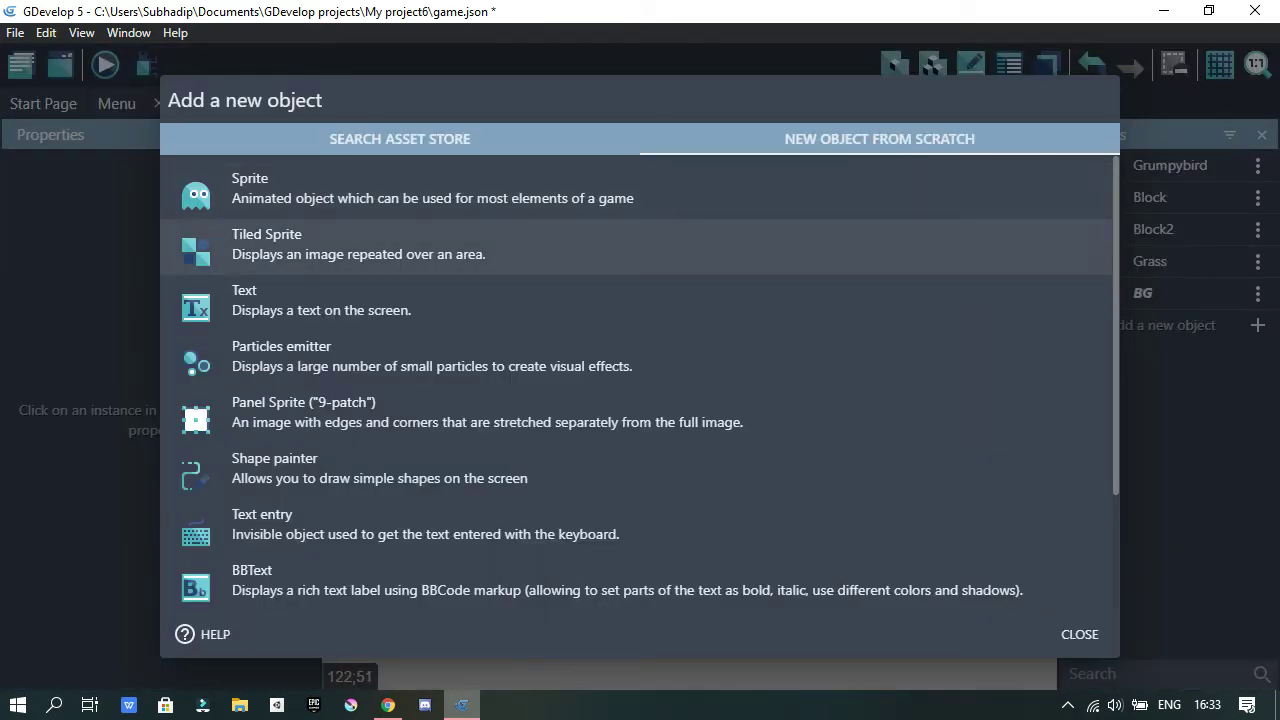
{"action": "left_click", "coordinate": [350, 244]}
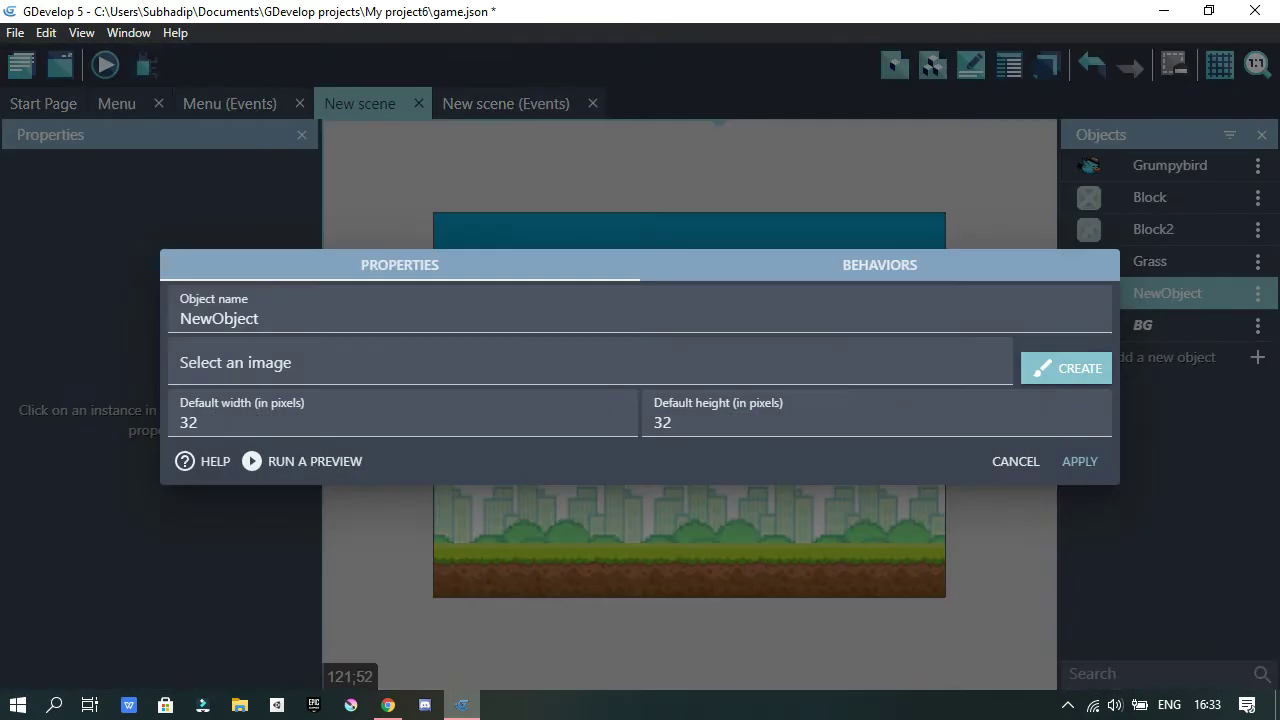
{"action": "left_click_drag", "start_coordinate": [496, 316], "coordinate": [173, 307]}
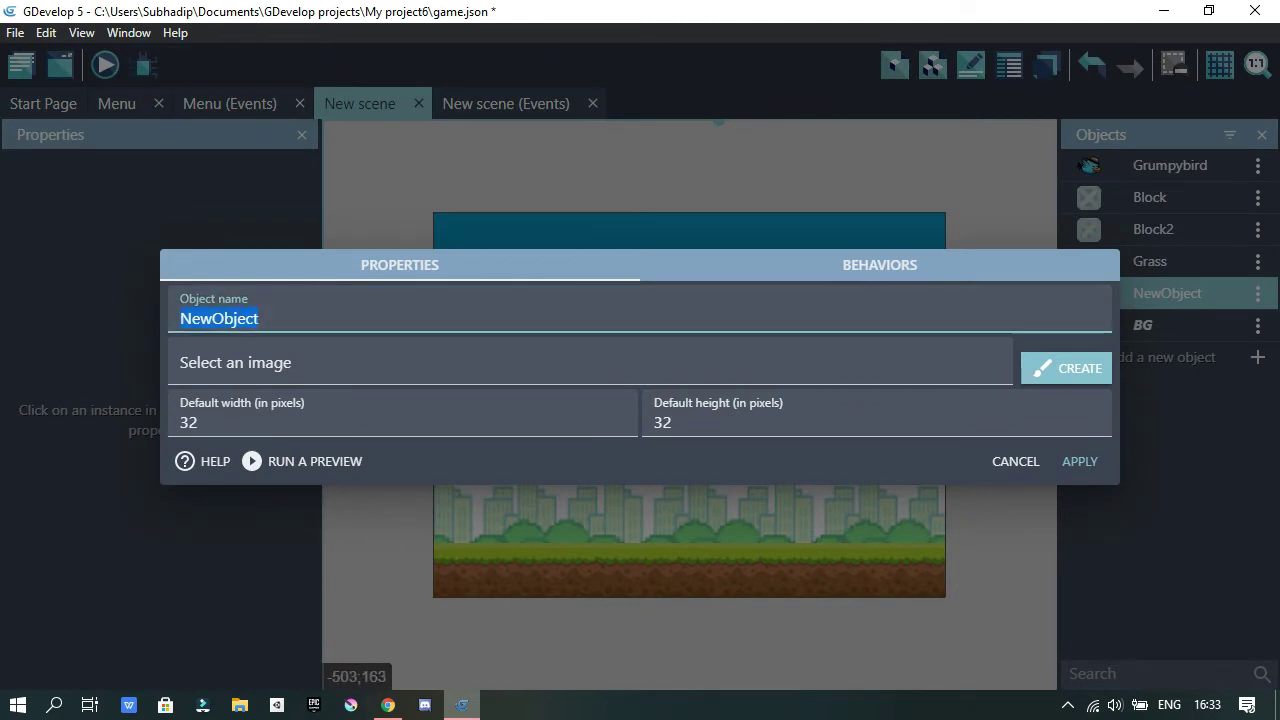
{"action": "type", "text": "BlockTop"}
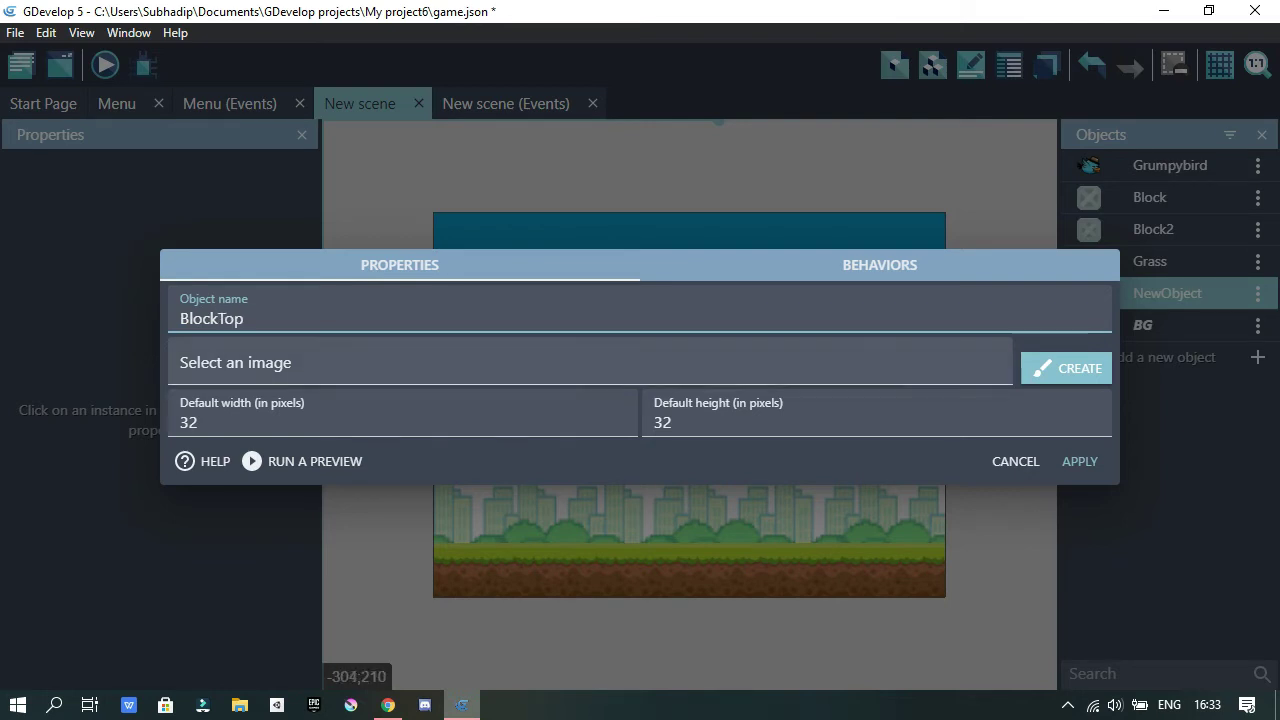
{"action": "left_click", "coordinate": [255, 361]}
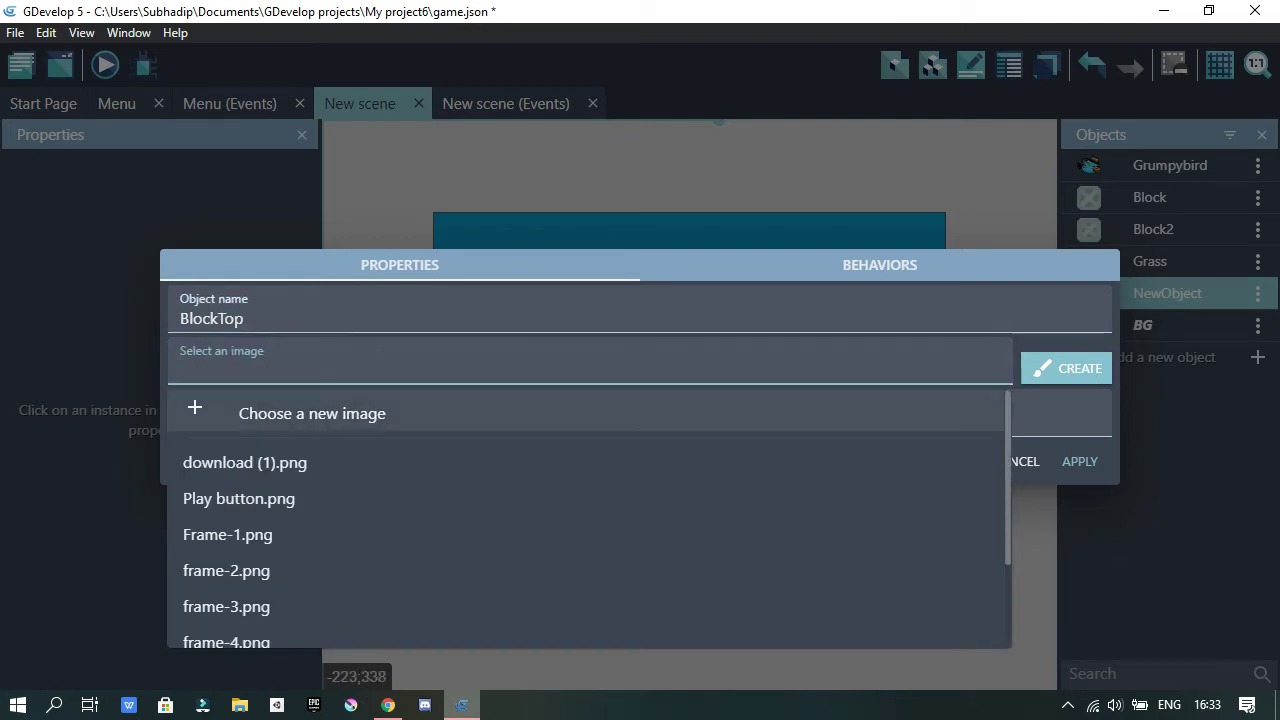
{"action": "left_click", "coordinate": [272, 417]}
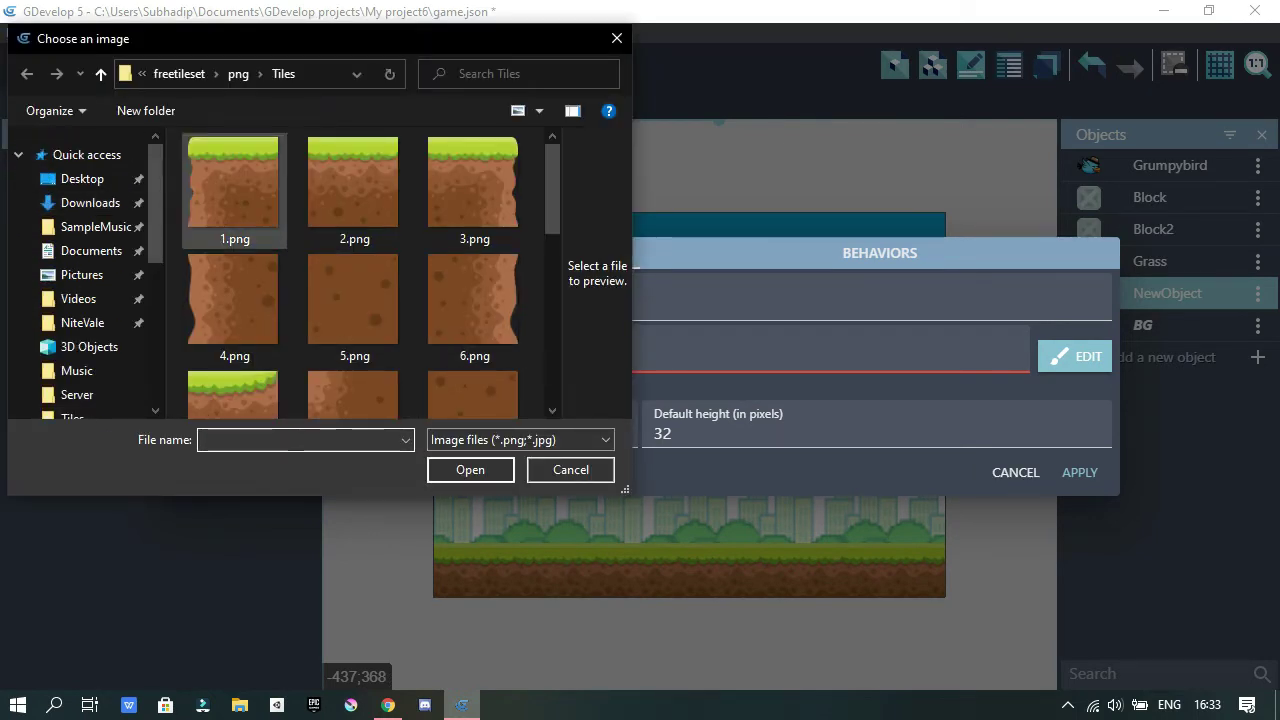
{"action": "key", "text": "Escape"}
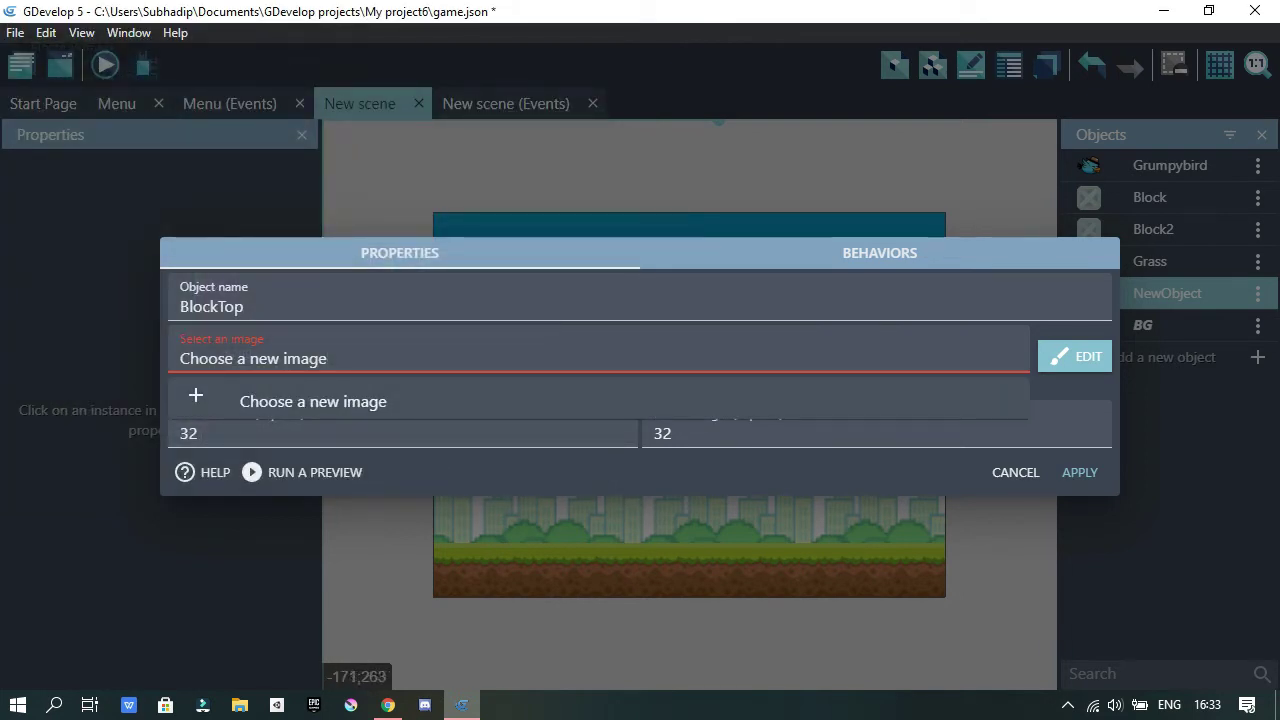
{"action": "key", "text": "ctrl+a"}
{"action": "key", "text": "BackSpace"}
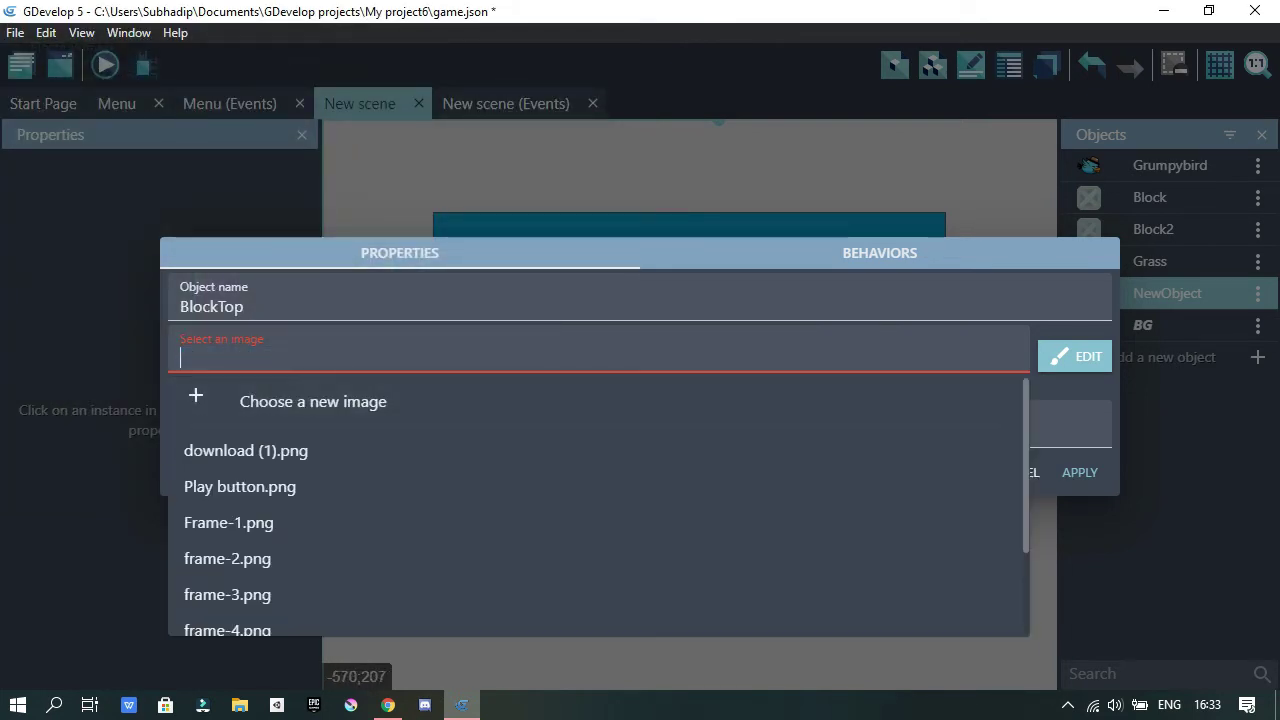
Assign the existing Block.png image to BlockTop and apply the object's settings.
{"action": "key", "text": "Down"}
{"action": "key", "text": "Down"}
{"action": "key", "text": "Down"}
{"action": "key", "text": "Down"}
{"action": "key", "text": "Down"}
{"action": "key", "text": "Down"}
{"action": "key", "text": "Down"}
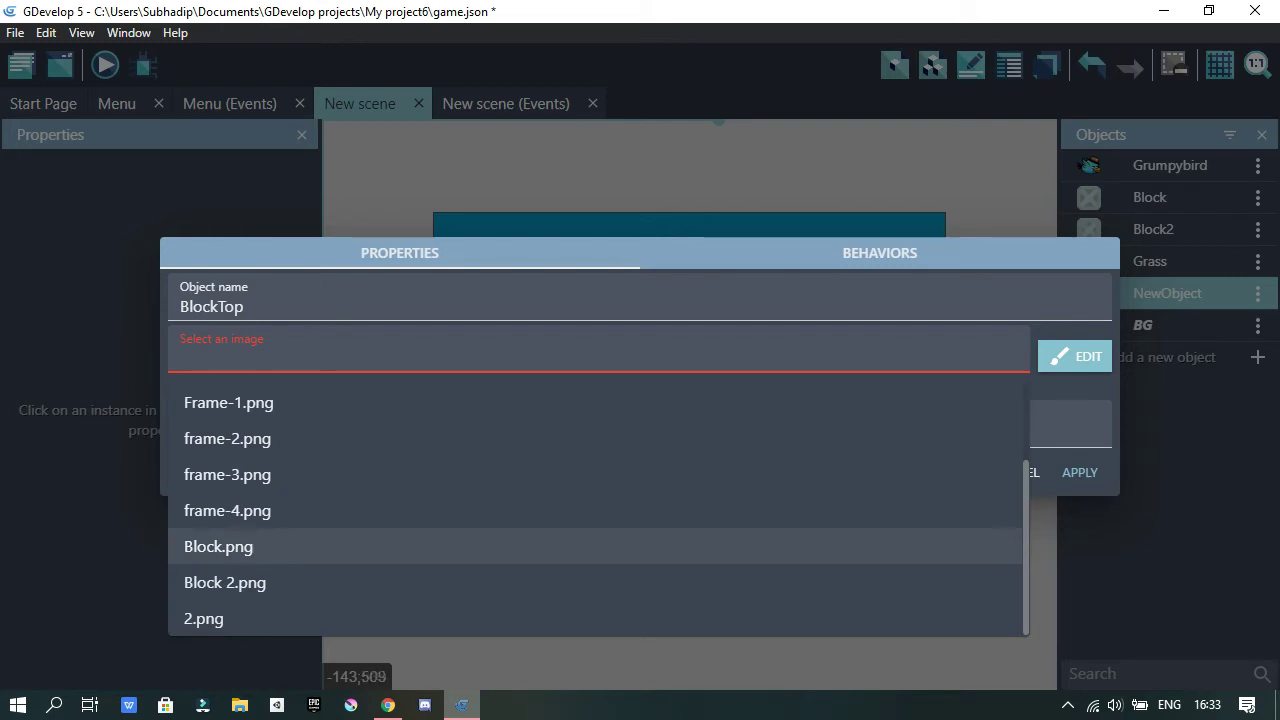
{"action": "key", "text": "Return"}
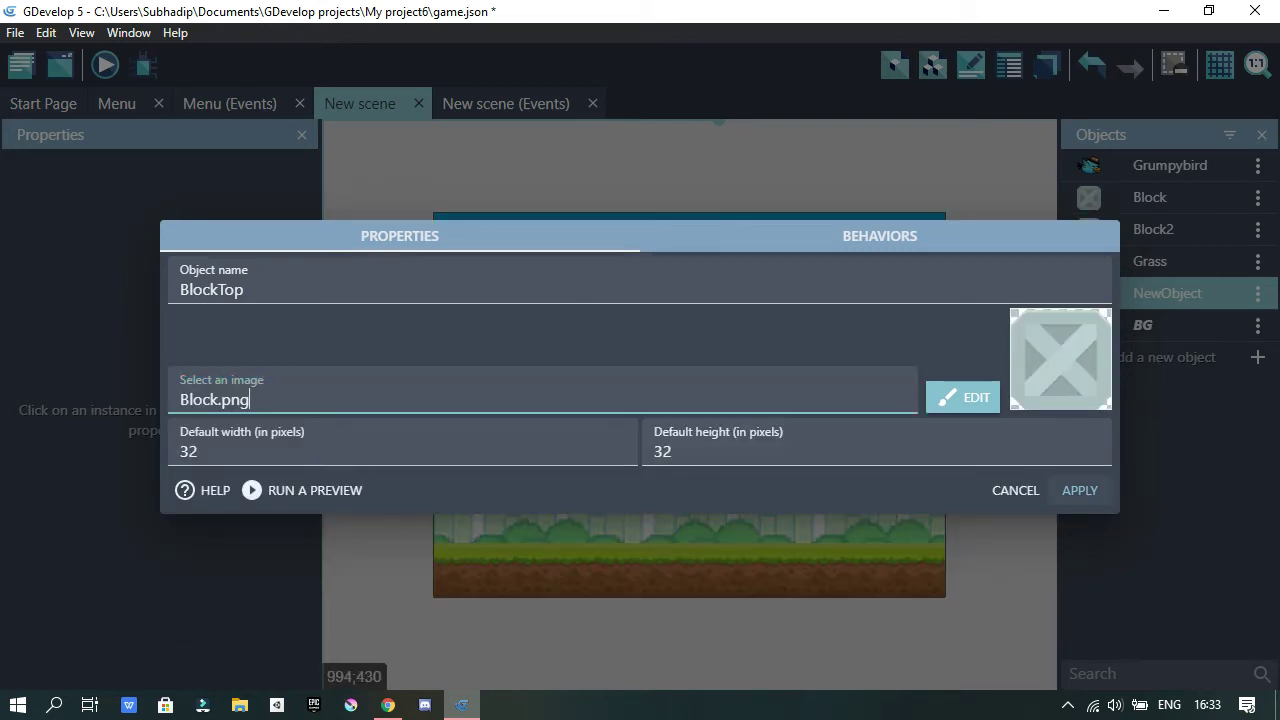
{"action": "left_click_drag", "start_coordinate": [335, 445], "coordinate": [185, 461]}
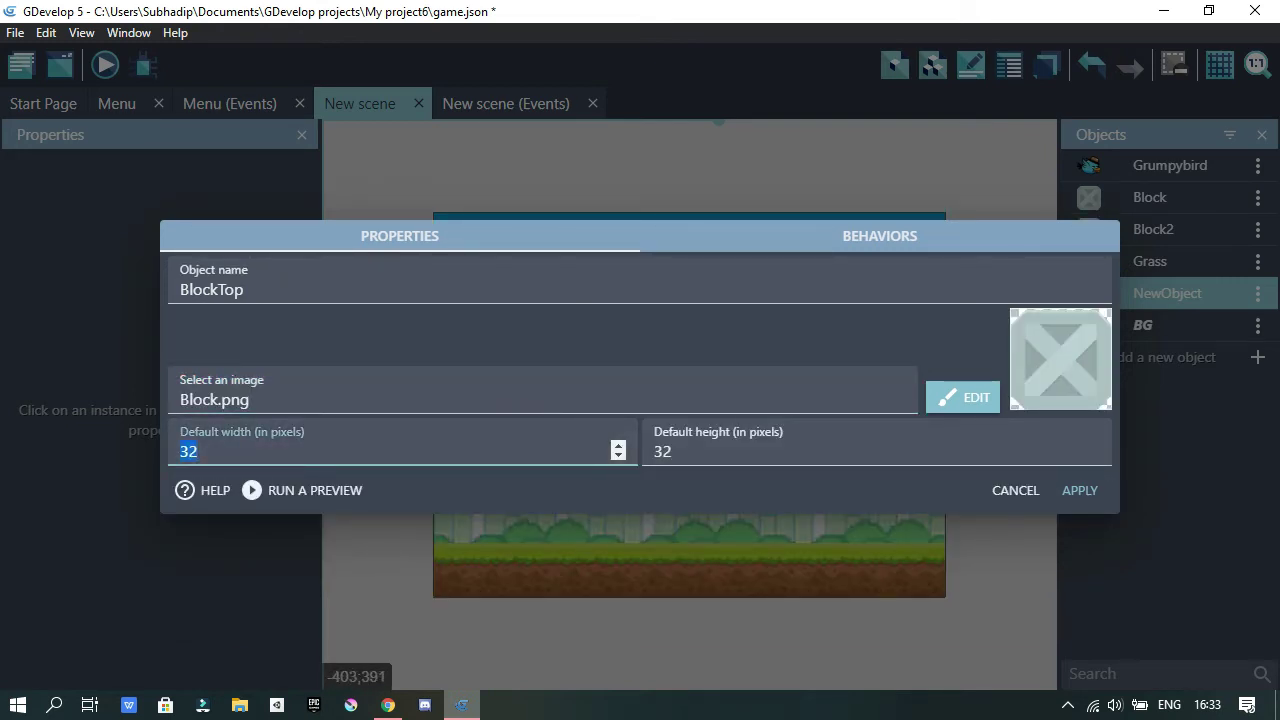
{"action": "left_click", "coordinate": [1080, 490]}
Place BlockTop at about X 408, Y -183, sized about 141 wide by 421 high, extending above the scene.
{"action": "left_click_drag", "start_coordinate": [1160, 293], "coordinate": [783, 456]}
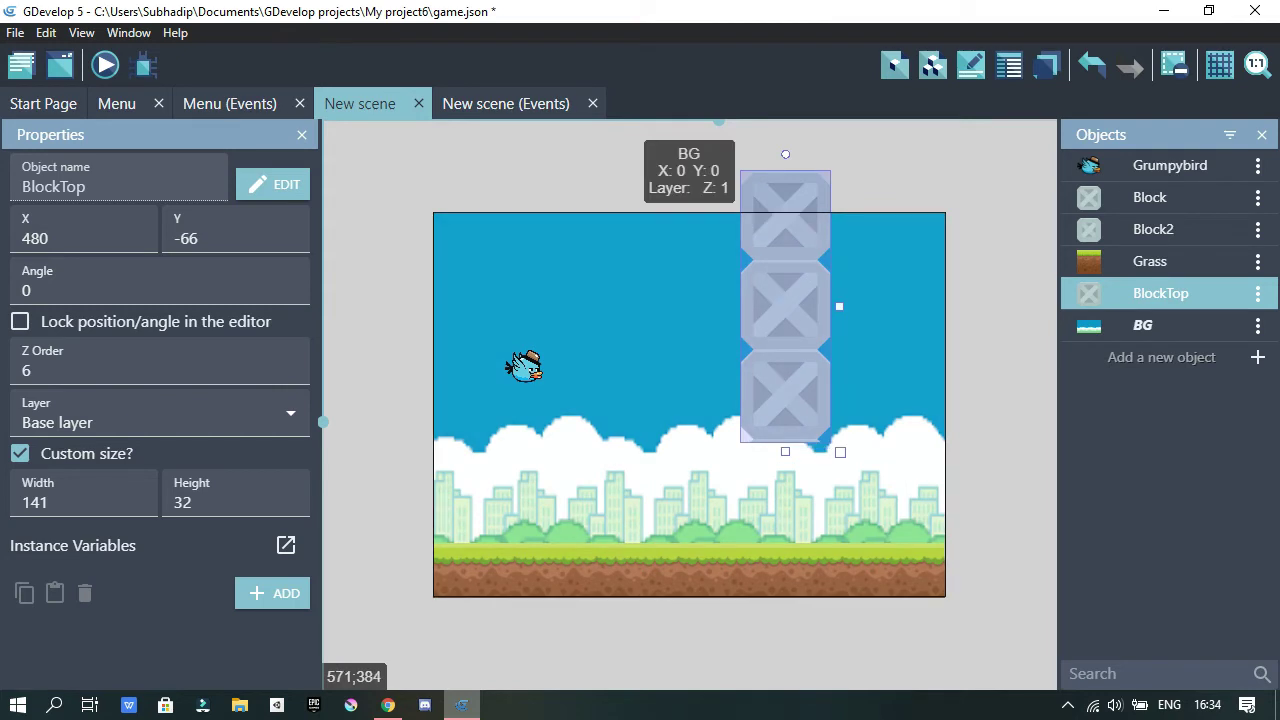
{"action": "left_click_drag", "start_coordinate": [804, 455], "coordinate": [803, 455]}
{"action": "left_click_drag", "start_coordinate": [791, 327], "coordinate": [744, 250]}
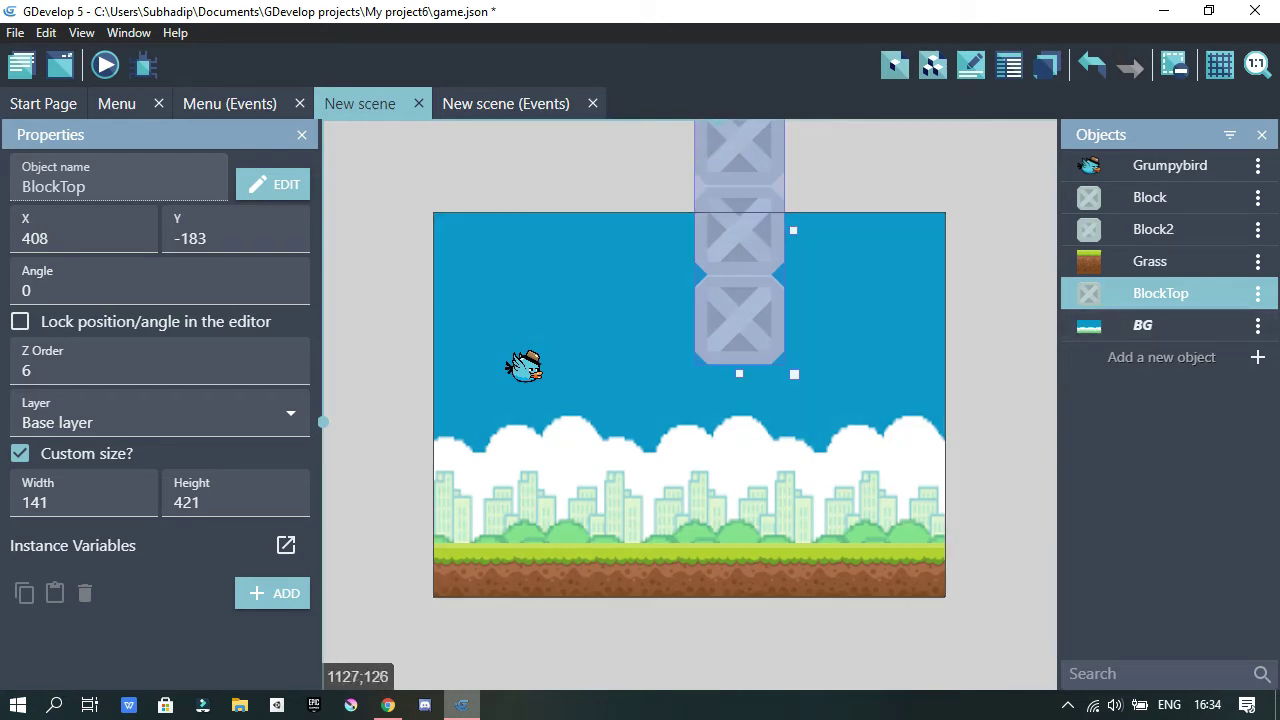
Create another Tiled Sprite object named BlockBottom that uses the Block.png image.
{"action": "left_click", "coordinate": [1161, 357]}
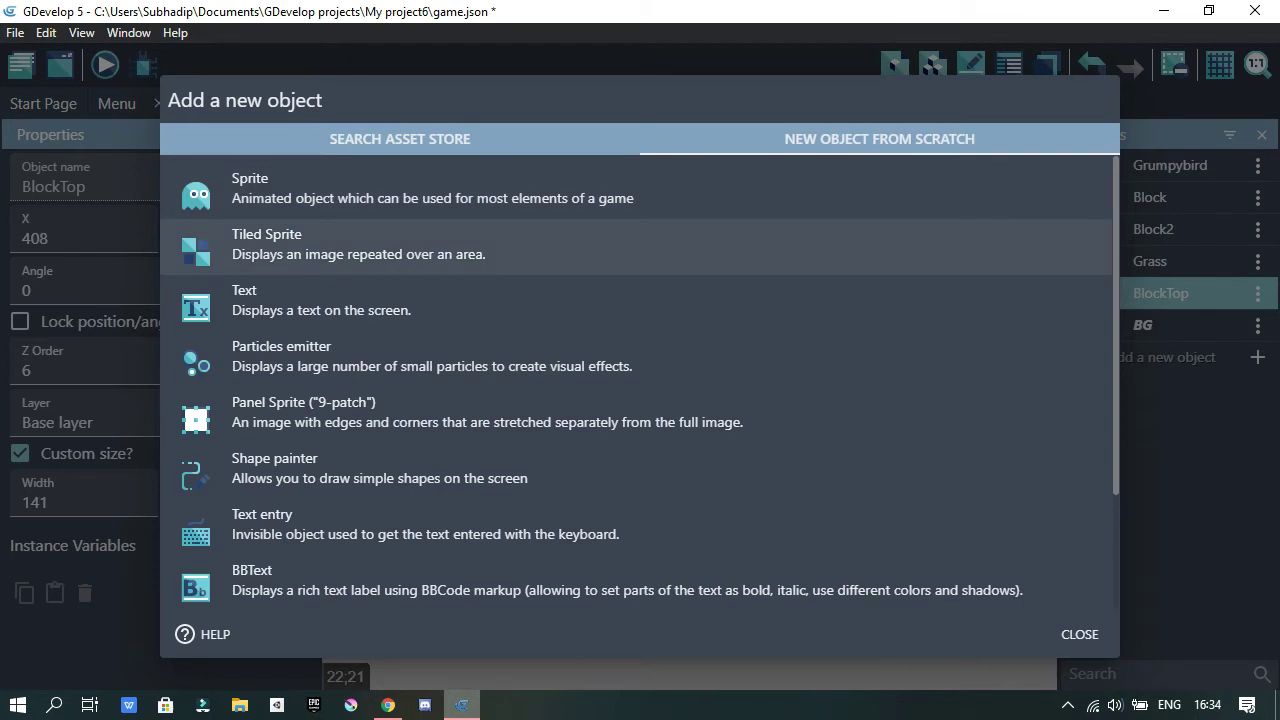
{"action": "left_click", "coordinate": [400, 248]}
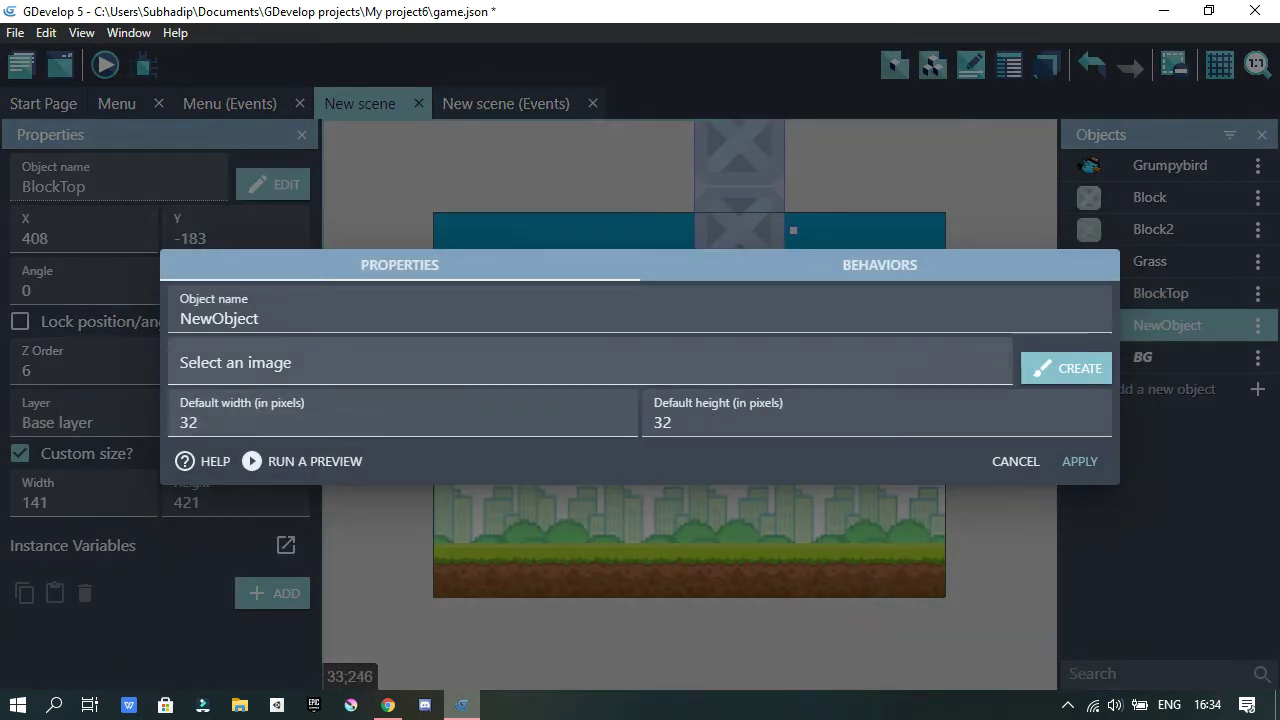
{"action": "left_click", "coordinate": [600, 362]}
{"action": "scroll", "coordinate": [461, 562], "scroll_direction": "down", "scroll_amount": 2}
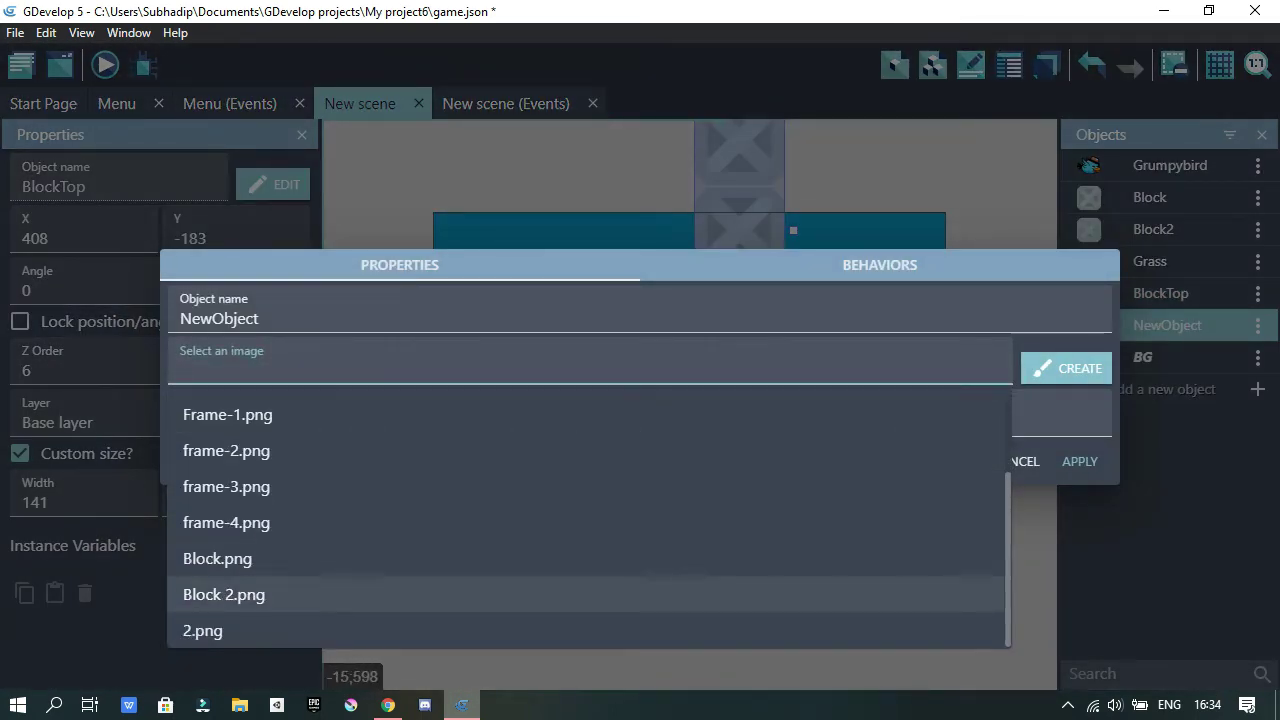
{"action": "left_click", "coordinate": [427, 561]}
{"action": "double_click", "coordinate": [215, 289]}
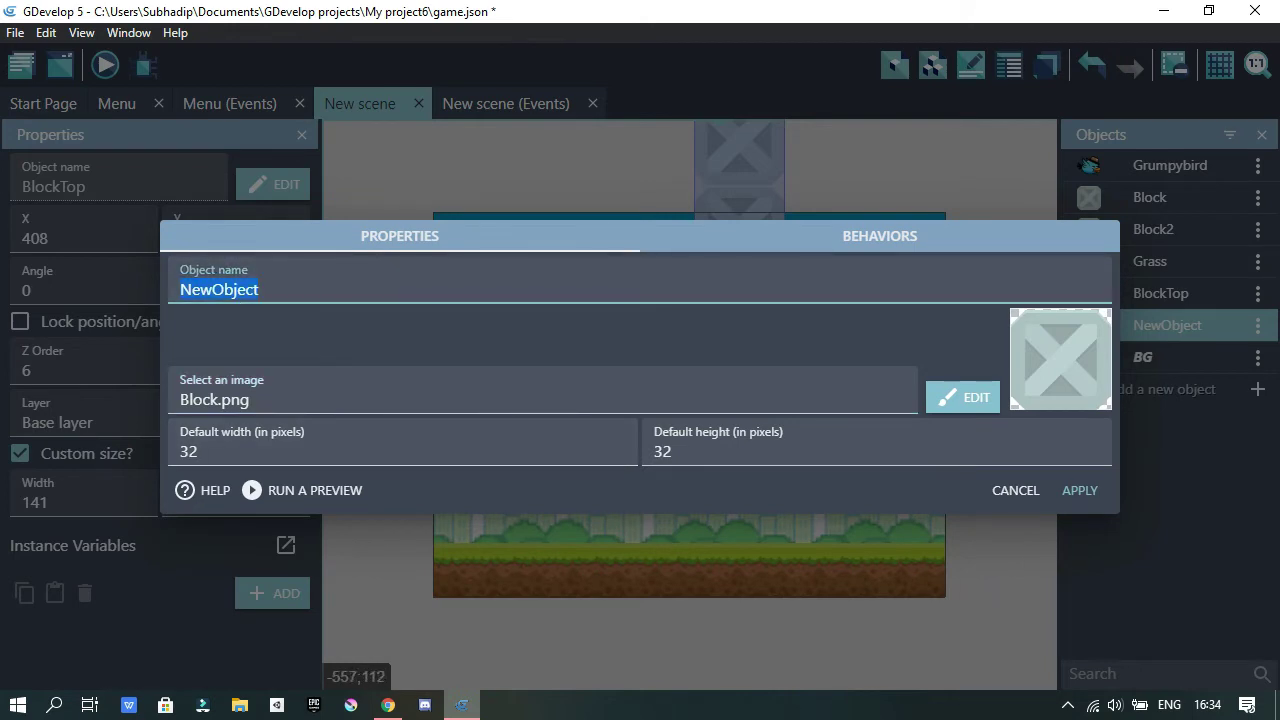
{"action": "type", "text": "BlockBottom"}
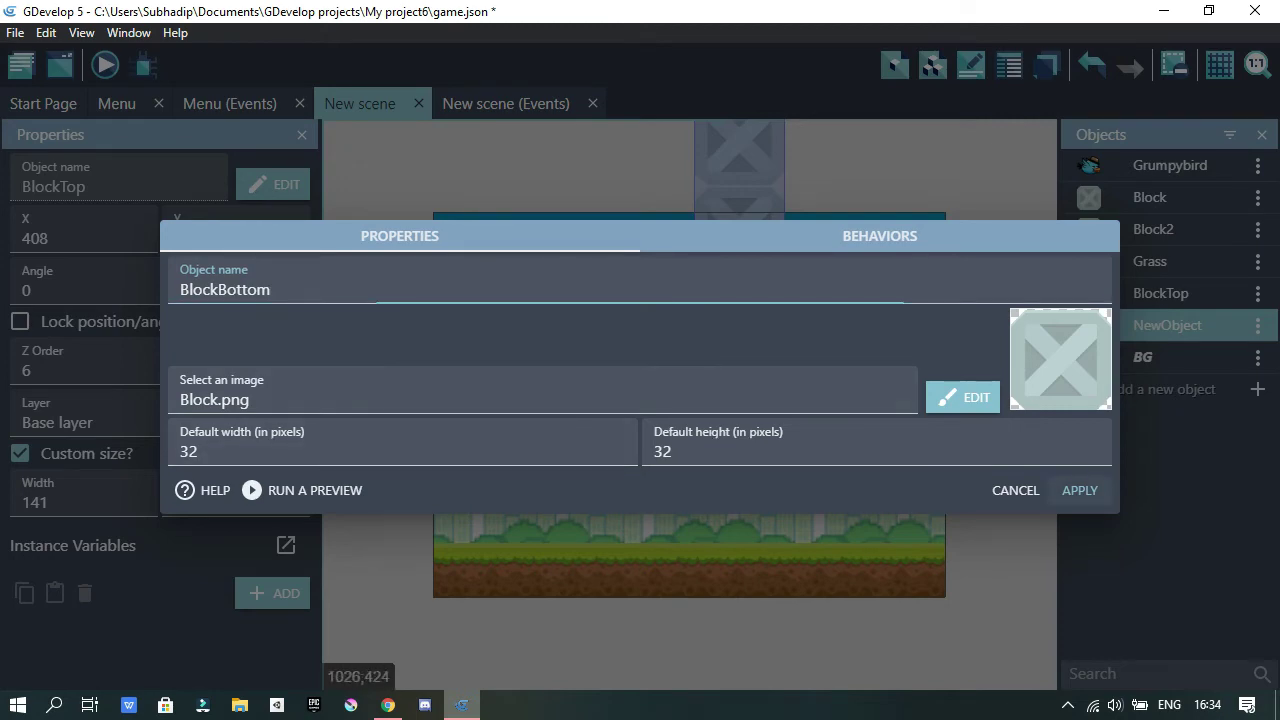
{"action": "left_click", "coordinate": [1080, 490]}
Place BlockBottom below BlockTop at about X 402, Y 305 and enlarge it to about 140 wide by 420 high.
{"action": "left_click_drag", "start_coordinate": [1170, 325], "coordinate": [700, 420]}
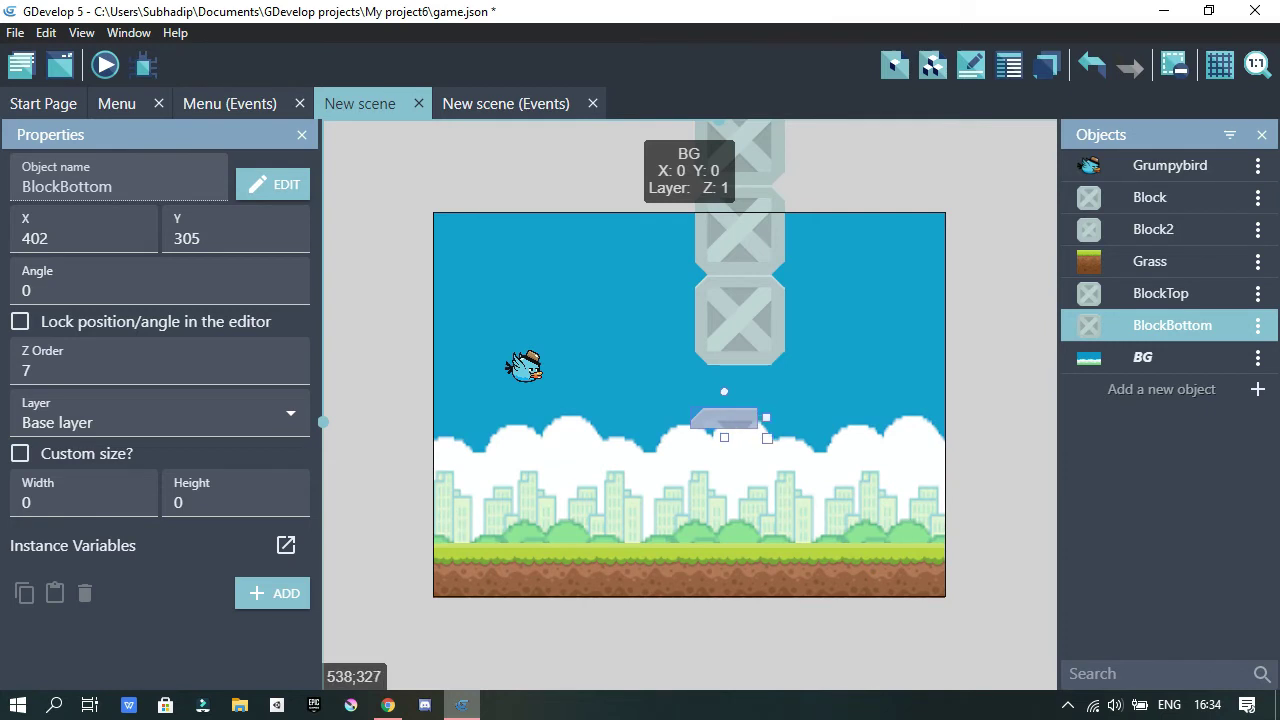
{"action": "left_click_drag", "start_coordinate": [806, 426], "coordinate": [747, 429]}
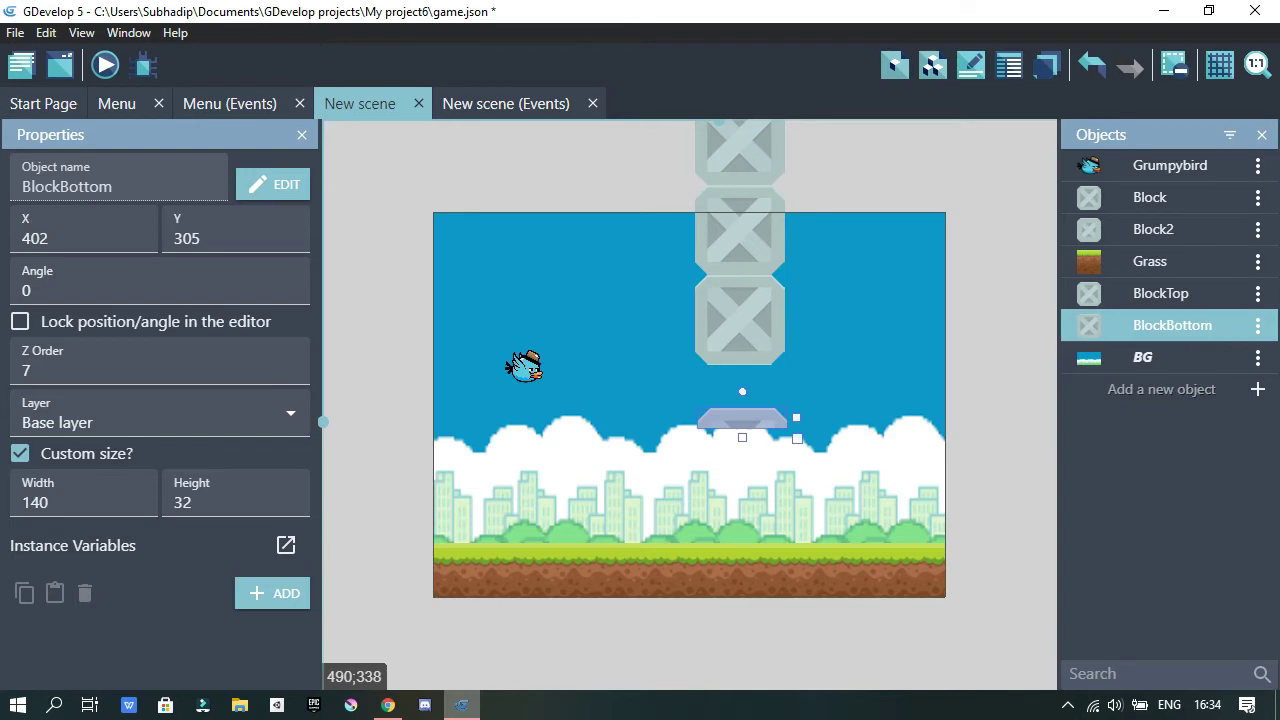
{"action": "left_click_drag", "start_coordinate": [742, 438], "coordinate": [739, 688]}
Lower BlockBottom to about X 416, Y 369, leaving a wider gap below BlockTop.
{"action": "left_click_drag", "start_coordinate": [745, 525], "coordinate": [748, 575]}
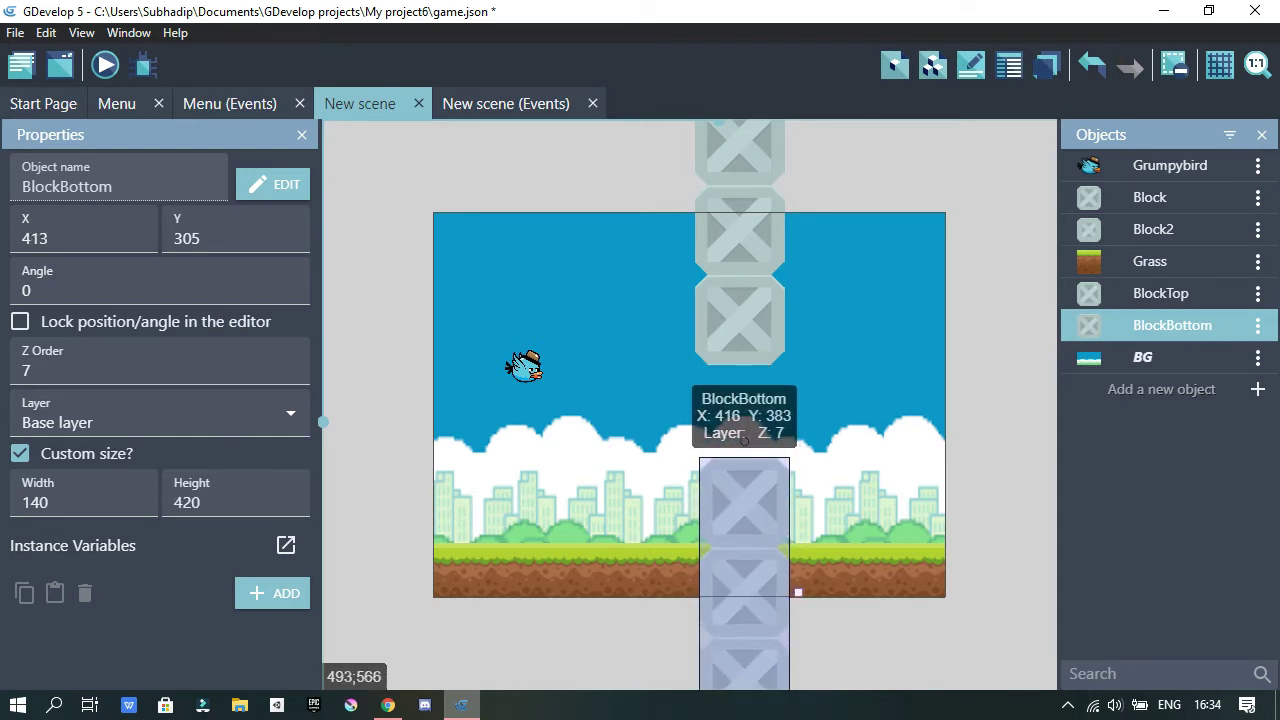
{"action": "left_click", "coordinate": [805, 410]}
{"action": "left_click_drag", "start_coordinate": [746, 510], "coordinate": [745, 501]}
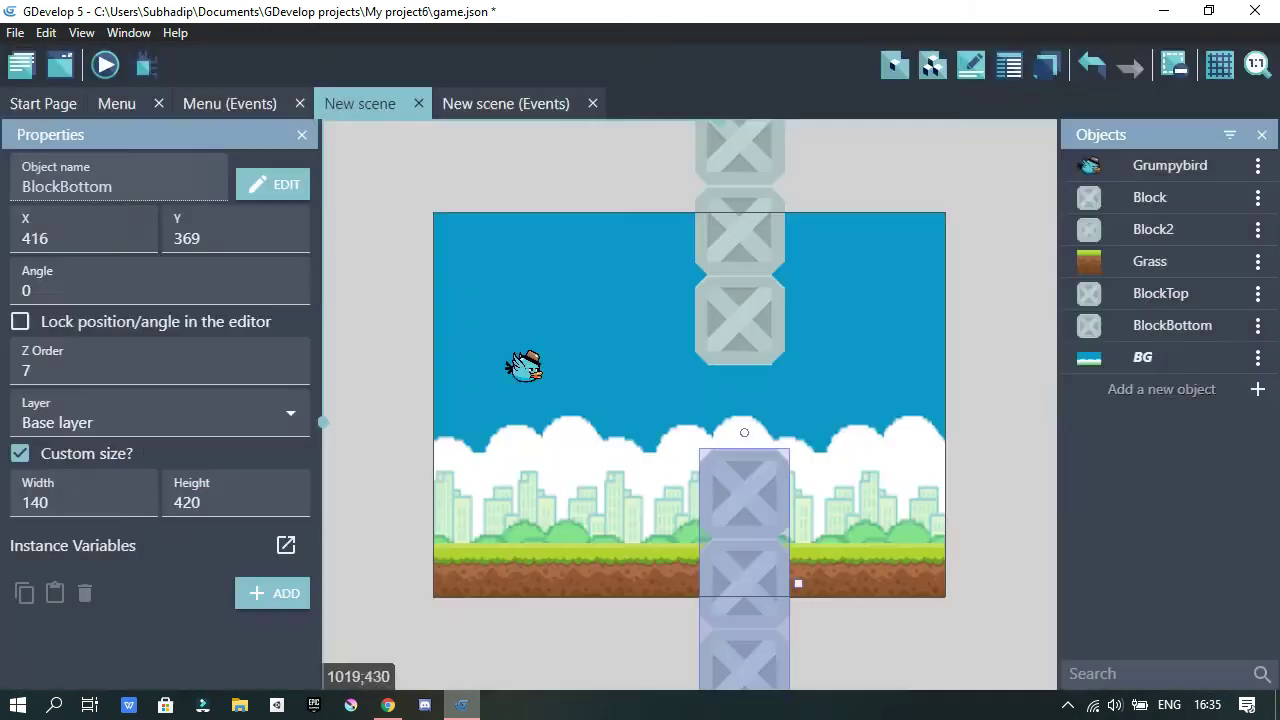
{"action": "left_click", "coordinate": [740, 320]}
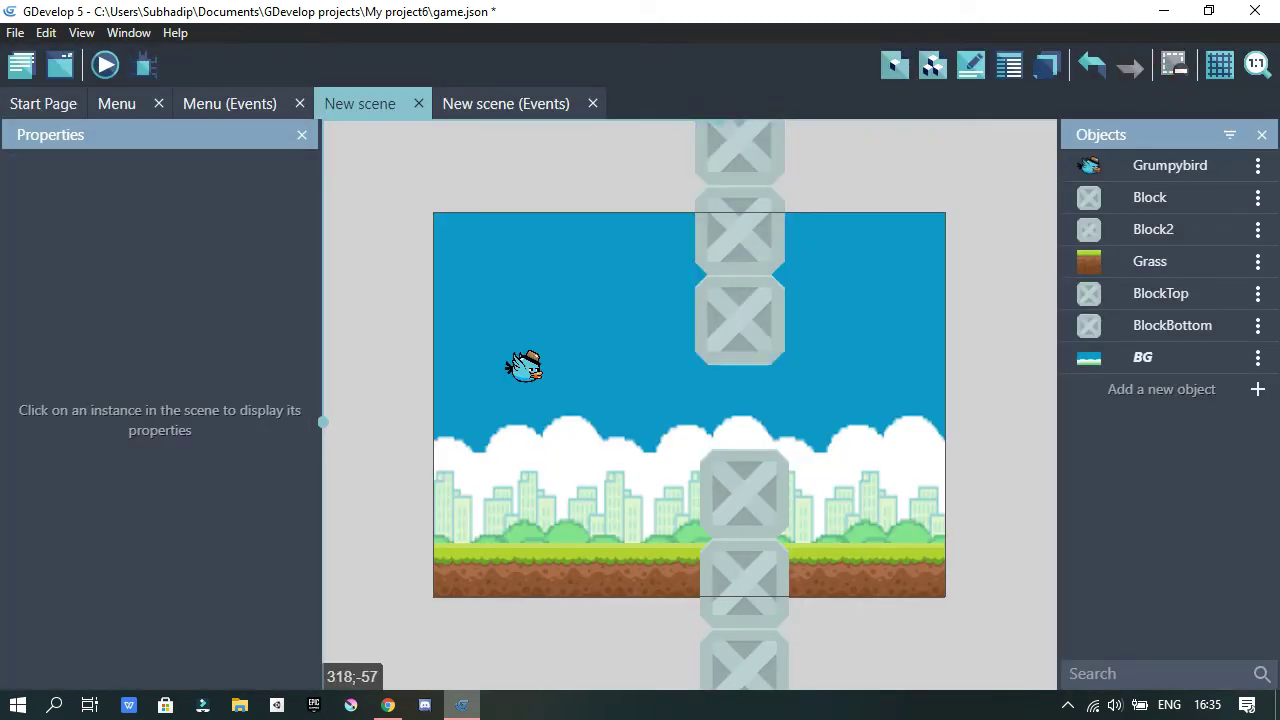
Add a Create an object action for BlockTop to the "Pipes" timer event in the New scene events.
{"action": "left_click", "coordinate": [506, 103]}
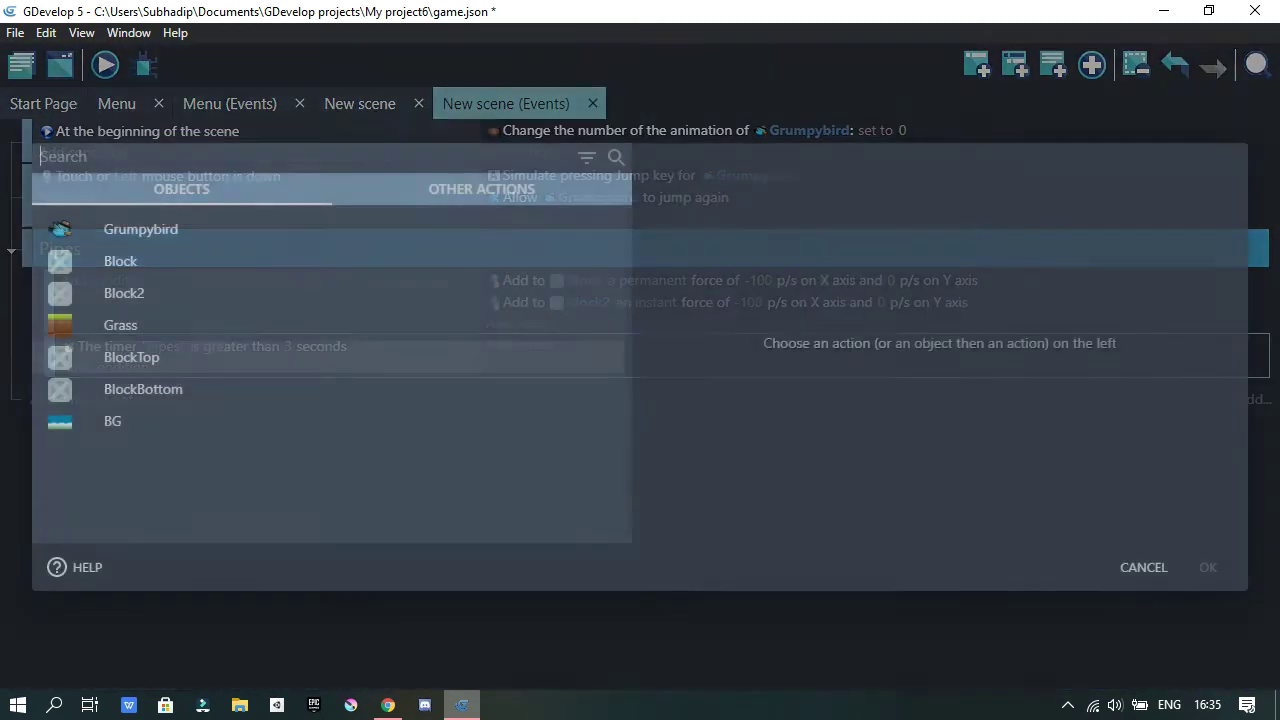
{"action": "left_click", "coordinate": [519, 344]}
{"action": "left_click", "coordinate": [481, 188]}
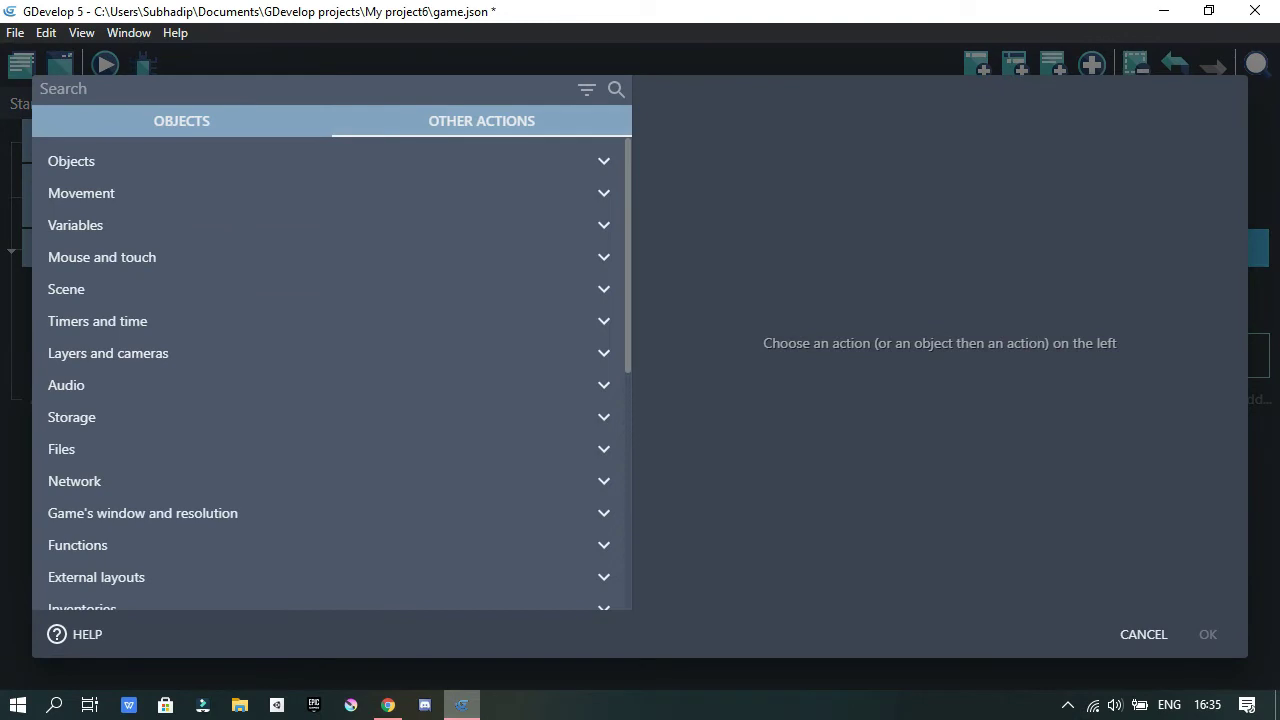
{"action": "type", "text": "create"}
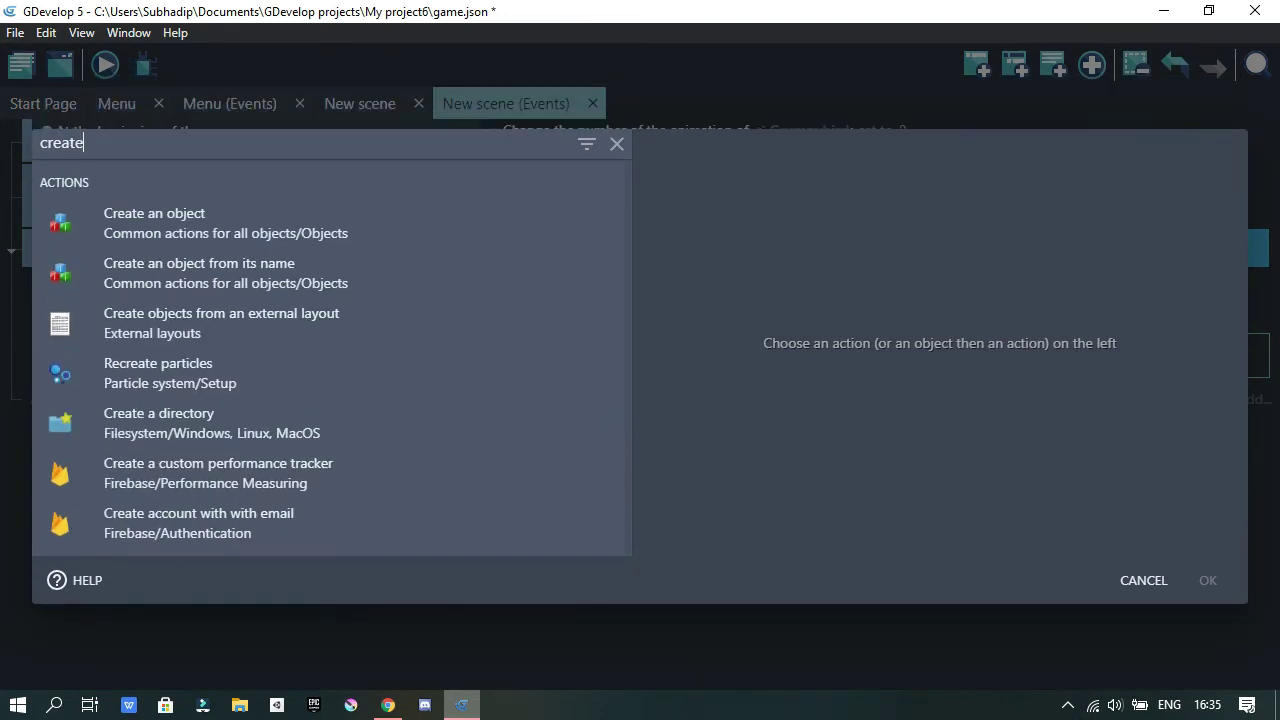
{"action": "key", "text": "Return"}
{"action": "key", "text": "Down"}
{"action": "key", "text": "Down"}
{"action": "key", "text": "Down"}
{"action": "key", "text": "Down"}
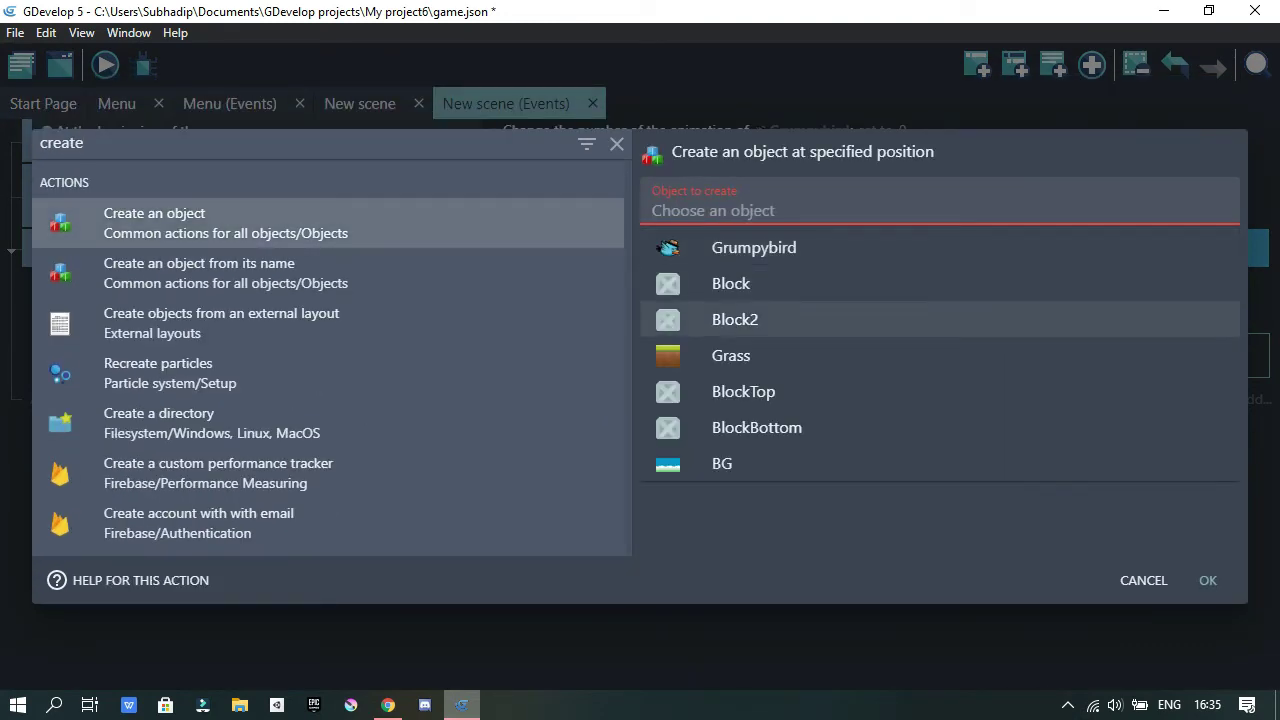
{"action": "key", "text": "Return"}
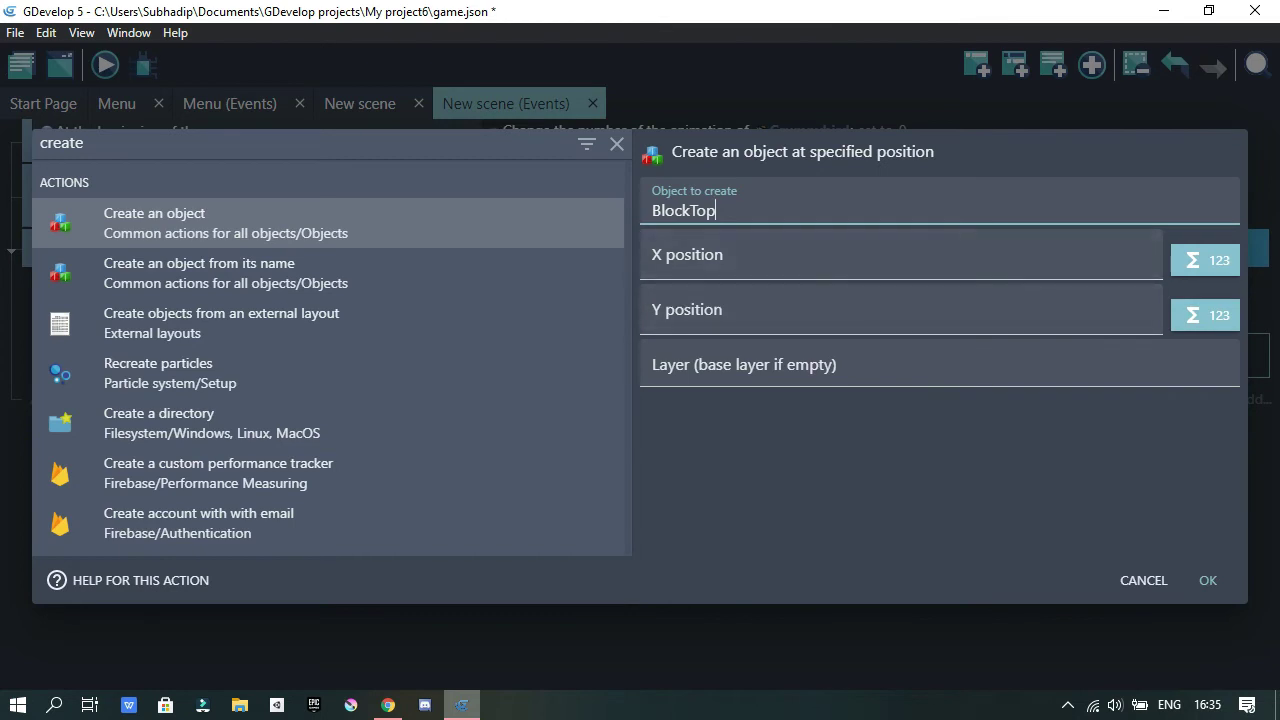
{"action": "left_click", "coordinate": [1208, 580]}
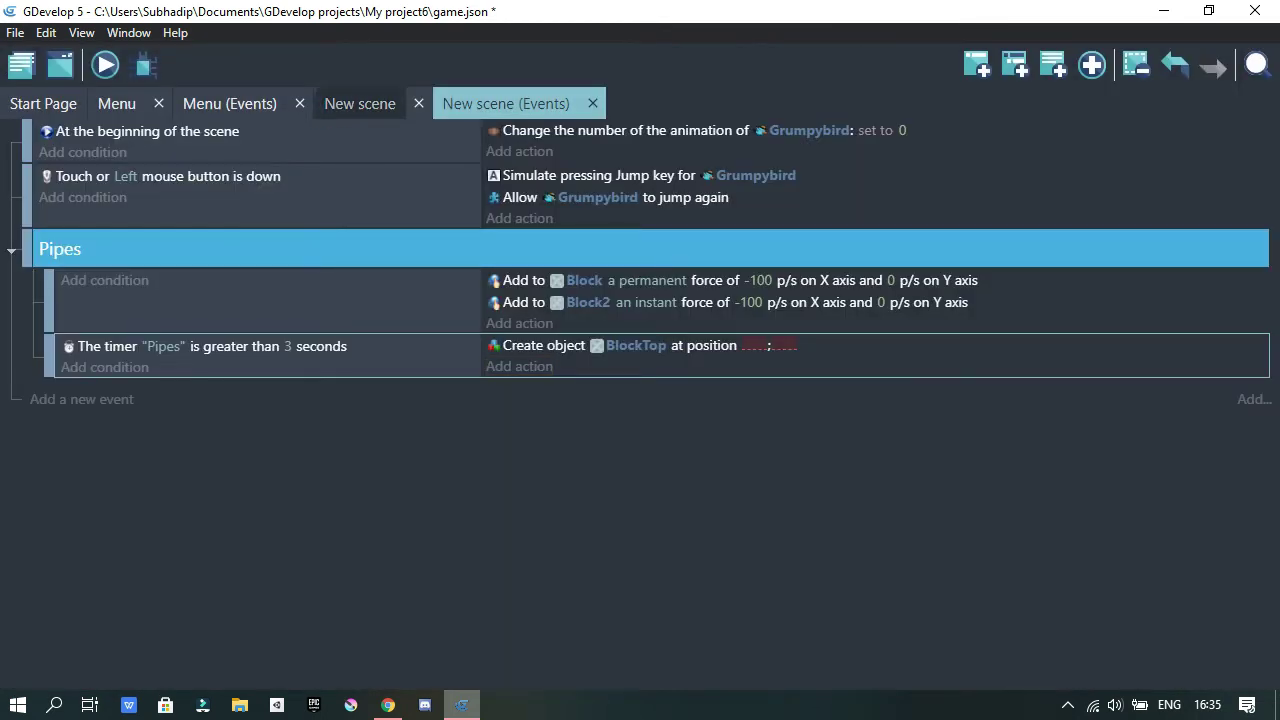
Set the Z order of the BlockBottom instance in New scene to 6, matching BlockTop.
{"action": "left_click", "coordinate": [360, 103]}
{"action": "left_click", "coordinate": [727, 254]}
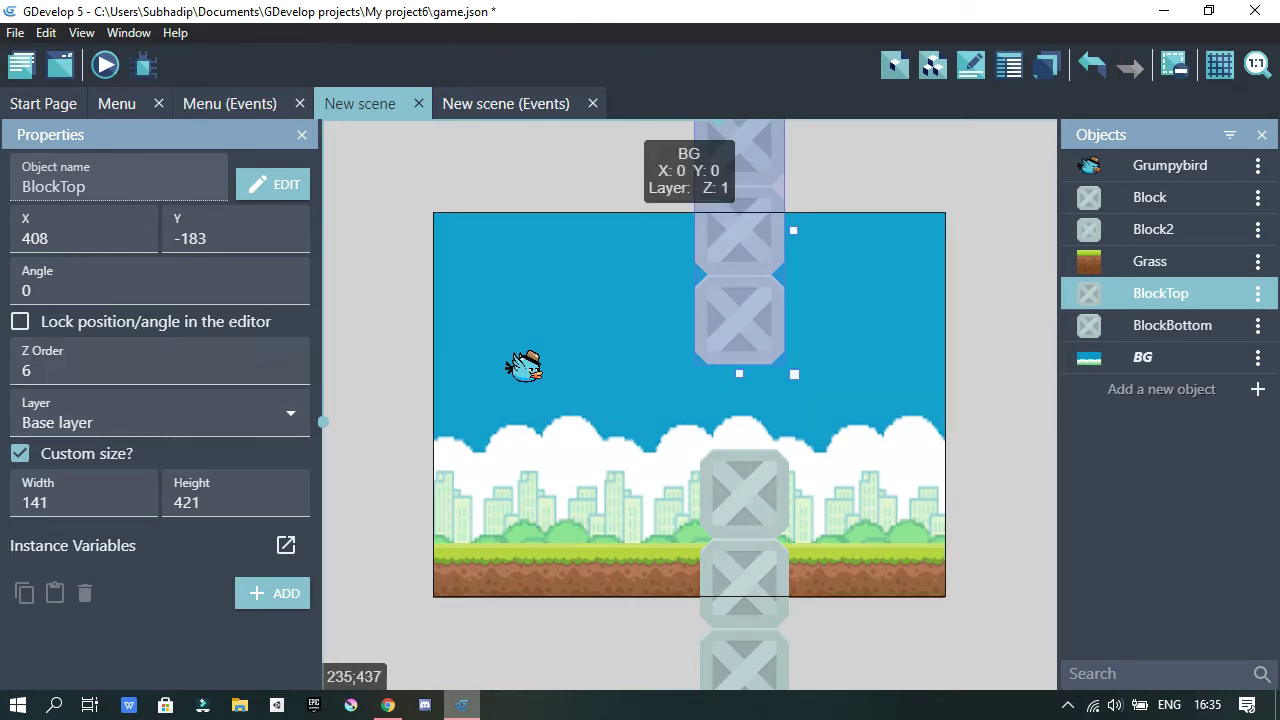
{"action": "left_click", "coordinate": [744, 470]}
{"action": "left_click_drag", "start_coordinate": [52, 363], "coordinate": [2, 366]}
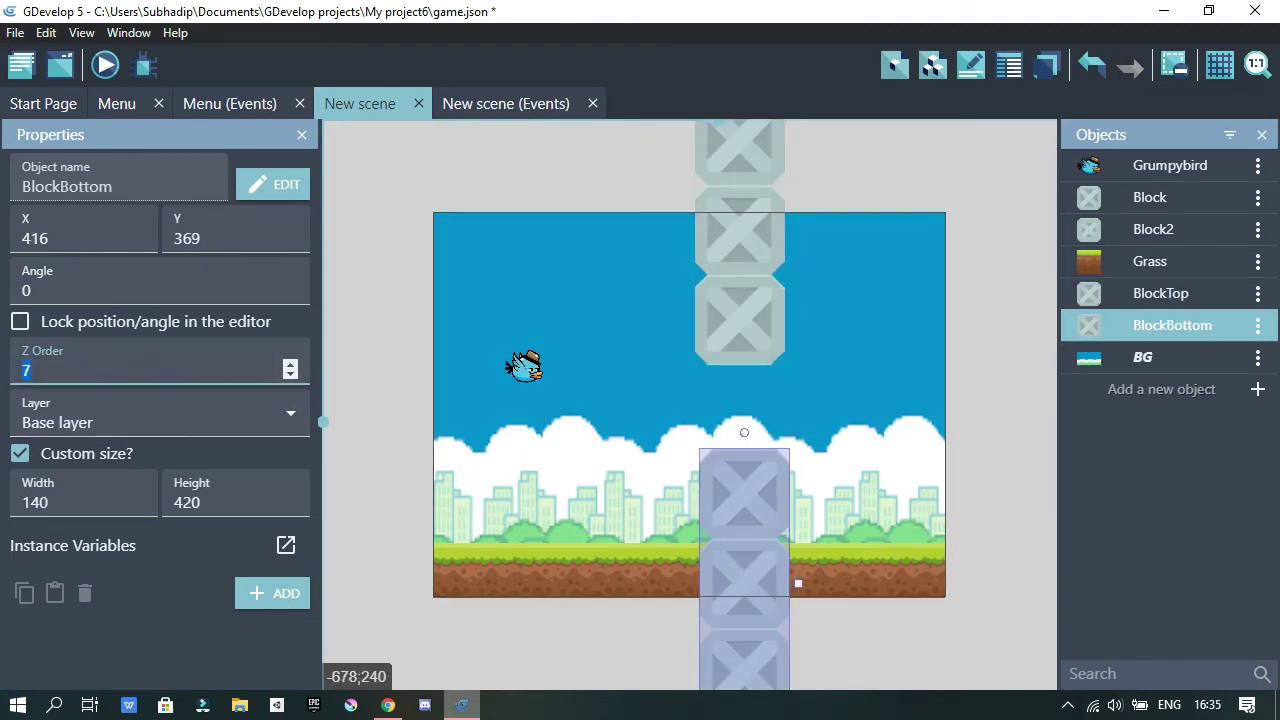
{"action": "type", "text": "6"}
Check BlockTop's coordinates in the scene and set the X position of its create action to 408.
{"action": "left_click", "coordinate": [738, 243]}
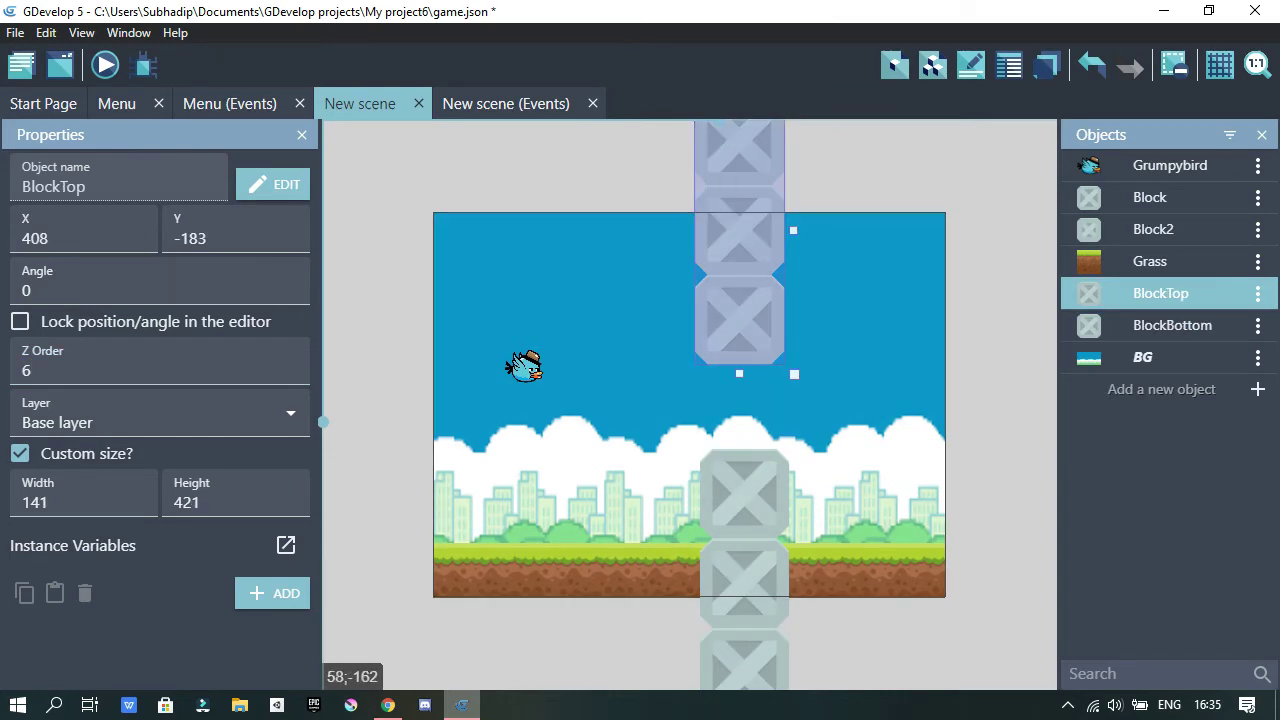
{"action": "left_click", "coordinate": [506, 103]}
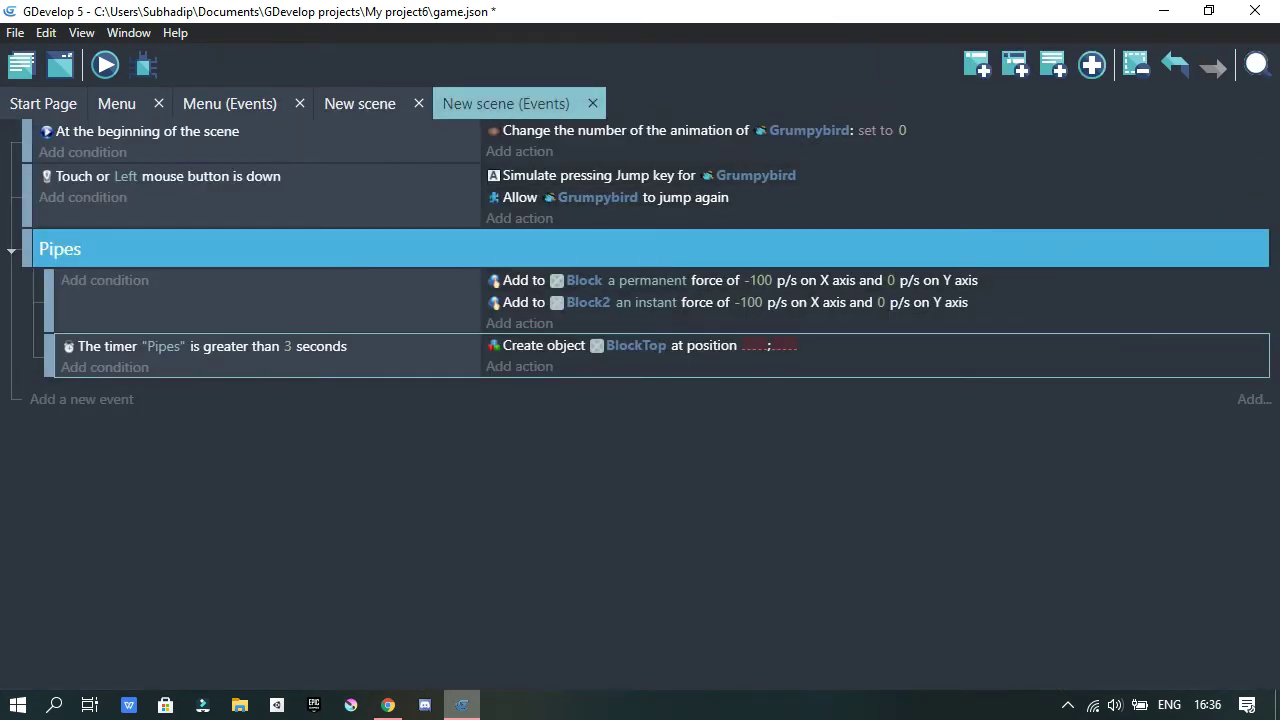
{"action": "left_click", "coordinate": [755, 346]}
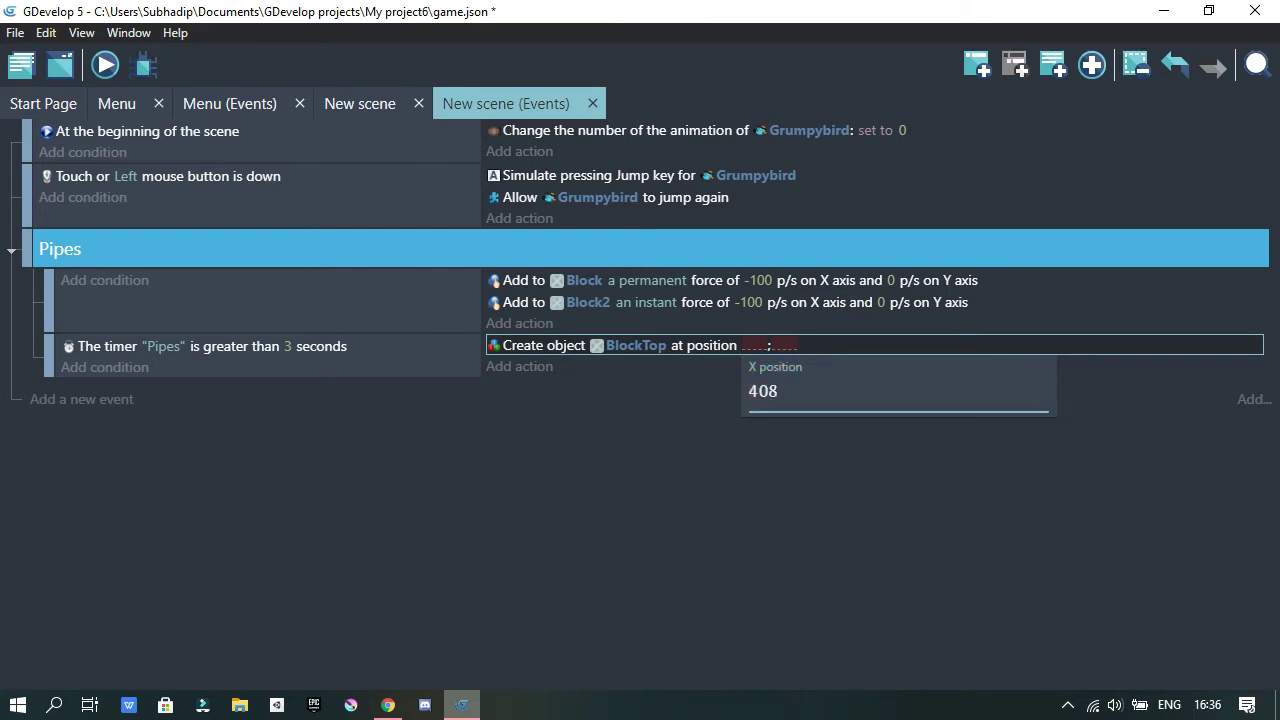
{"action": "key", "text": "Return"}
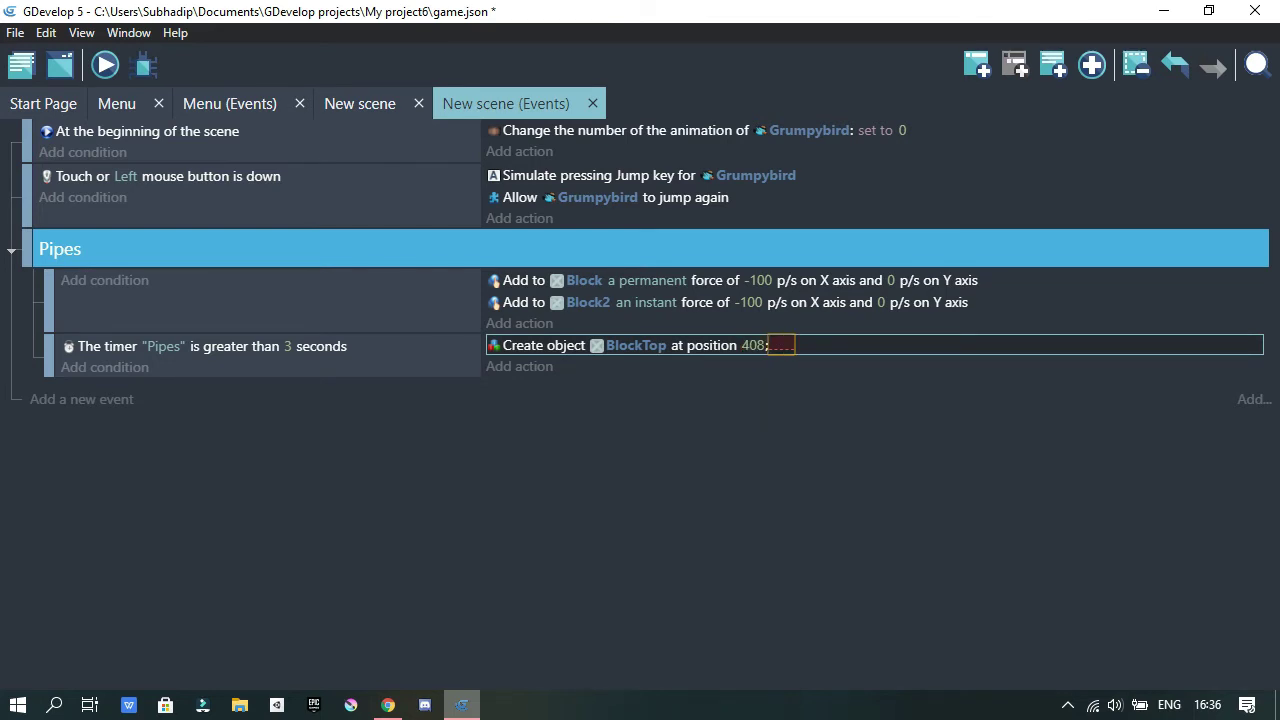
Try RandomFloat(70,320) as the Y position of the BlockTop create action, checking the range in the YouTube Flappy Bird tutorial in Chrome.
{"action": "left_click", "coordinate": [781, 346]}
{"action": "double_click", "coordinate": [781, 346]}
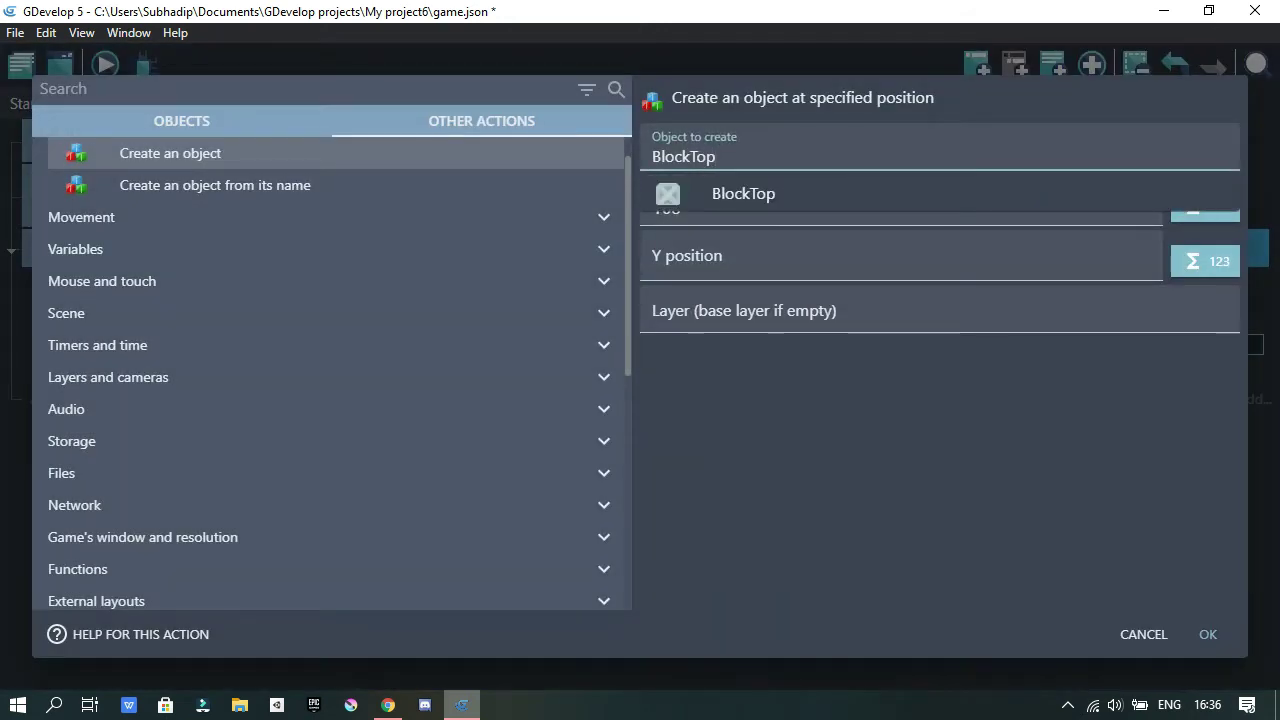
{"action": "type", "text": "r"}
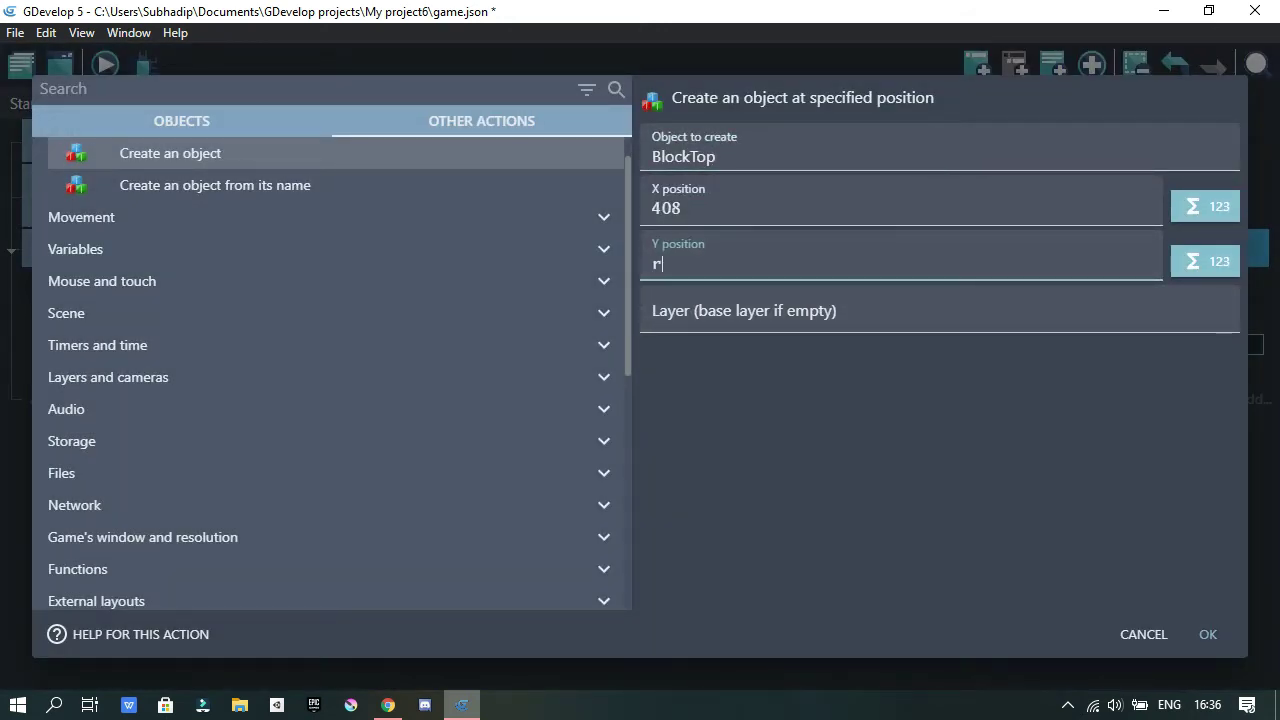
{"action": "type", "text": "an"}
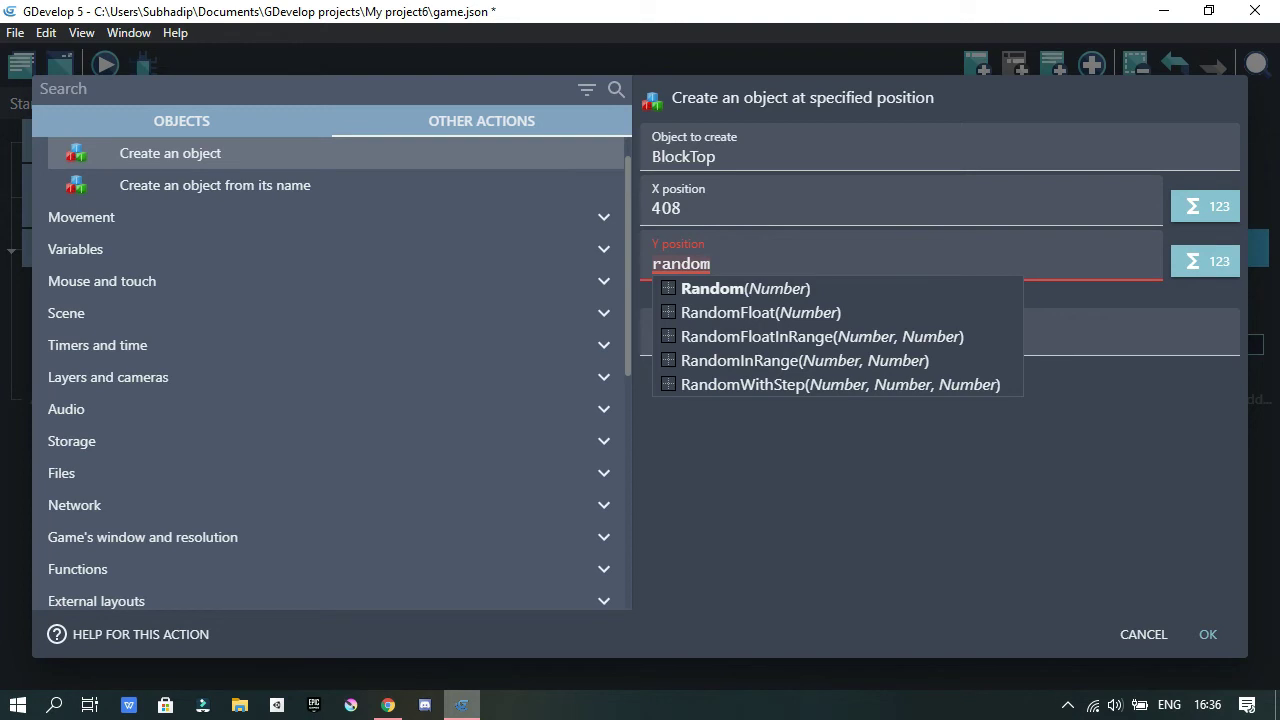
{"action": "type", "text": "dom"}
{"action": "key", "text": "Down"}
{"action": "key", "text": "Return"}
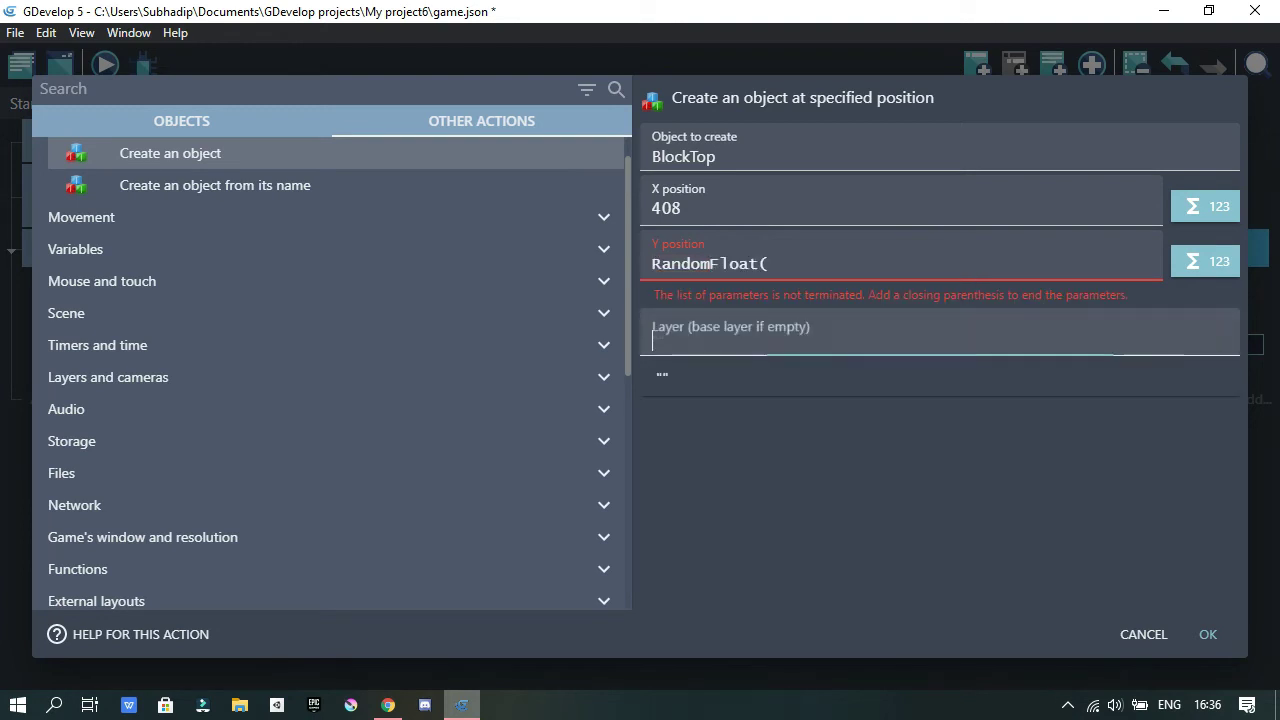
{"action": "key", "text": "alt+Tab"}
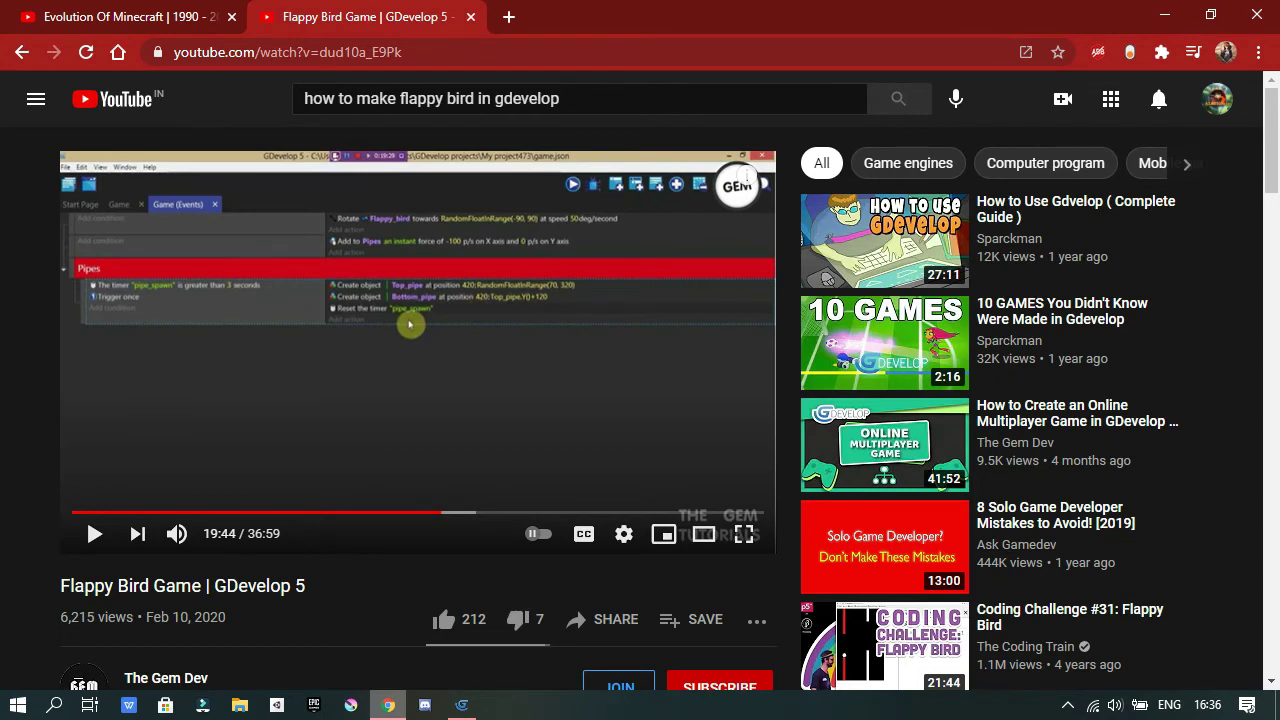
{"action": "key", "text": "alt+Tab"}
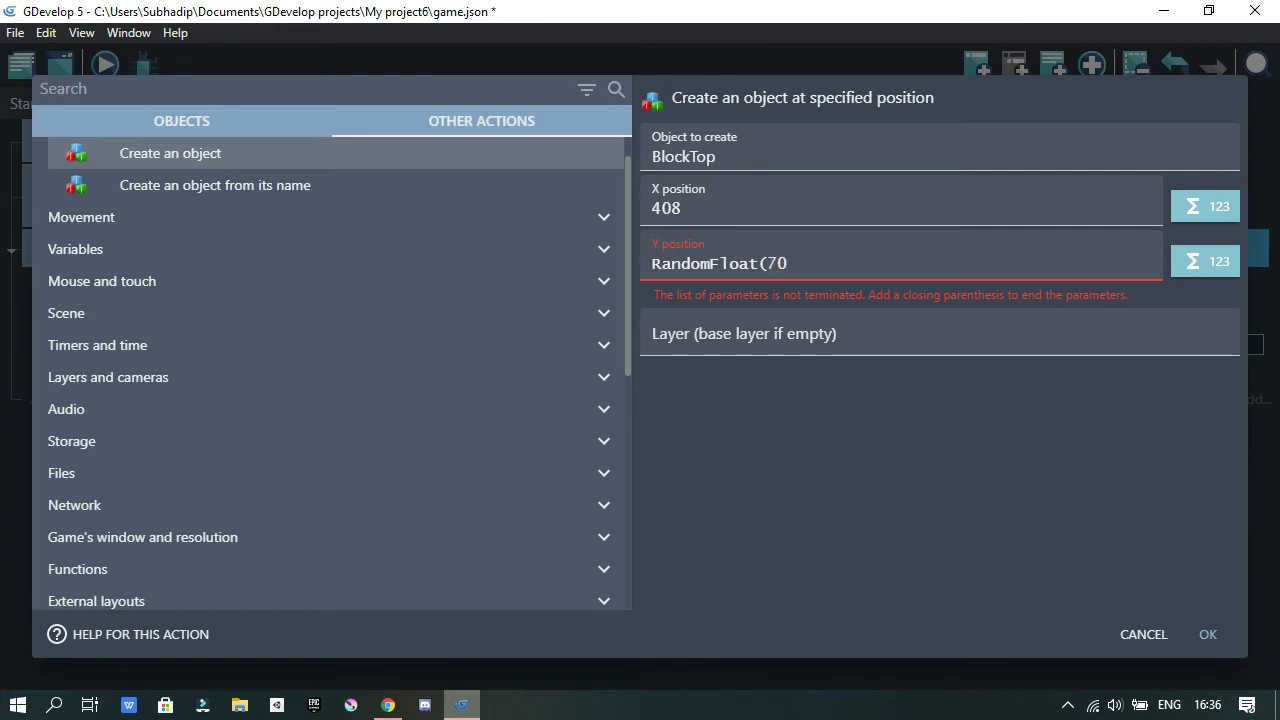
{"action": "left_click", "coordinate": [351, 705]}
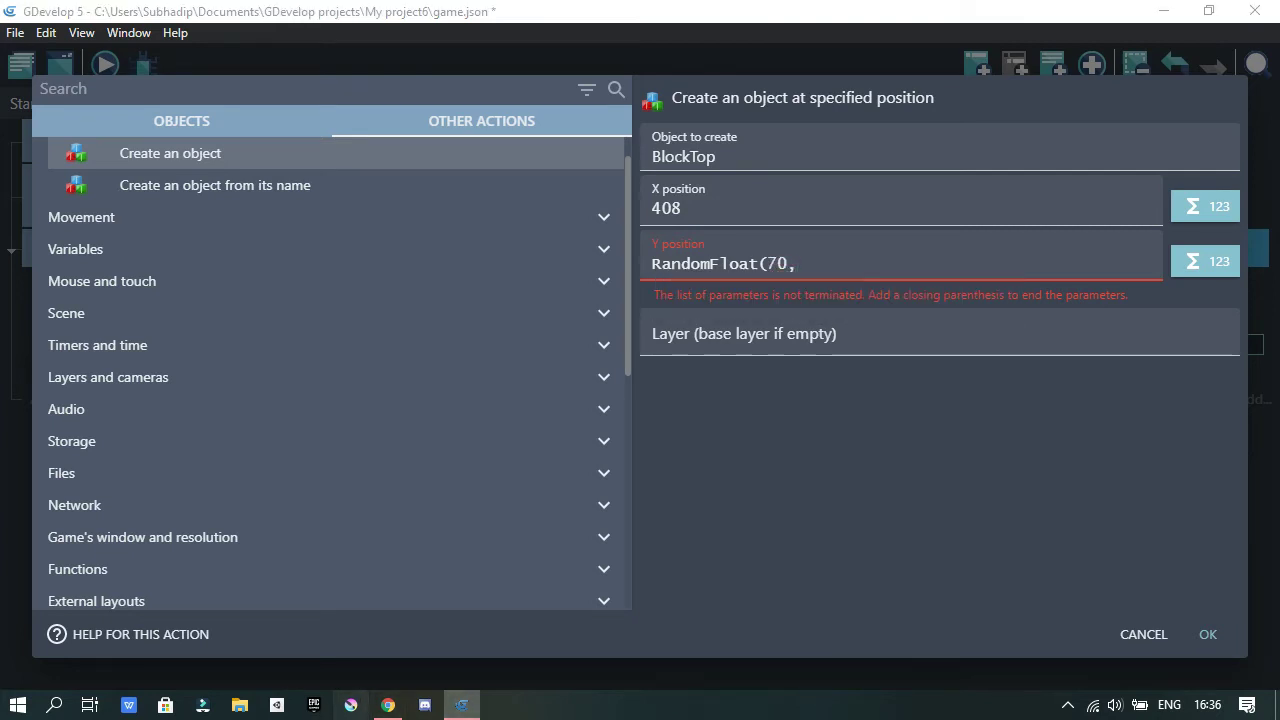
{"action": "left_click", "coordinate": [388, 705]}
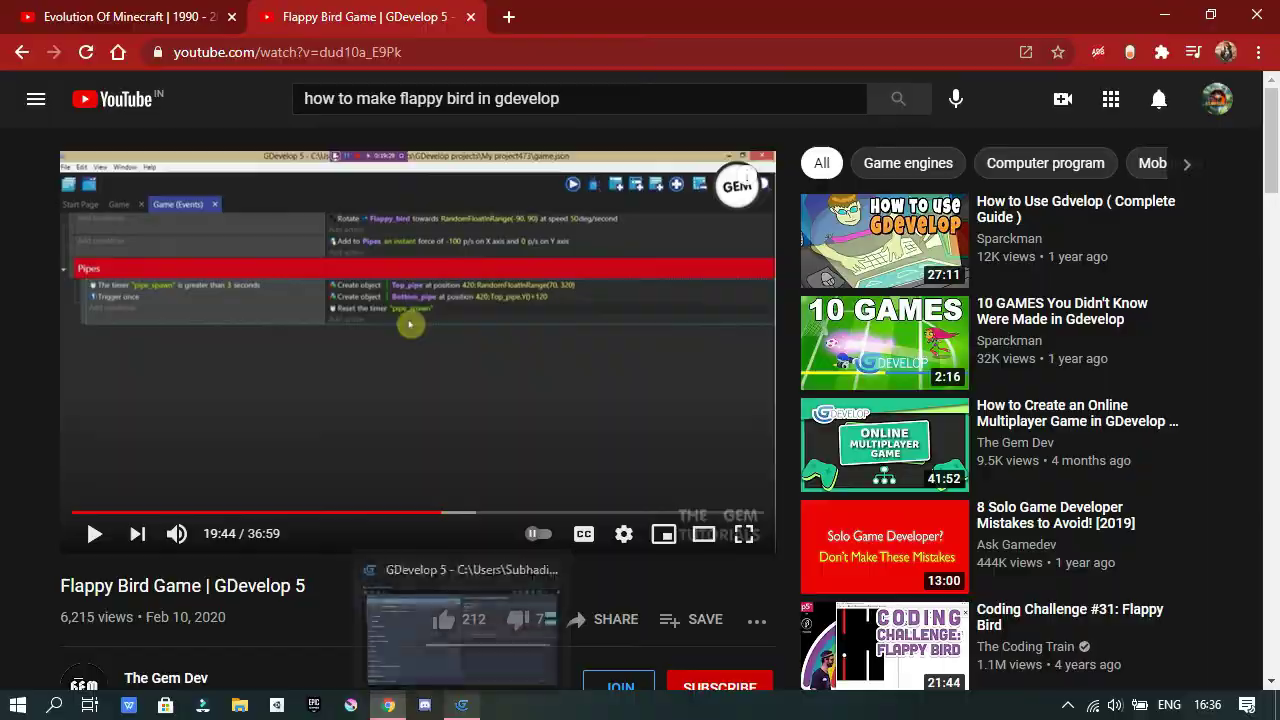
{"action": "left_click", "coordinate": [461, 705]}
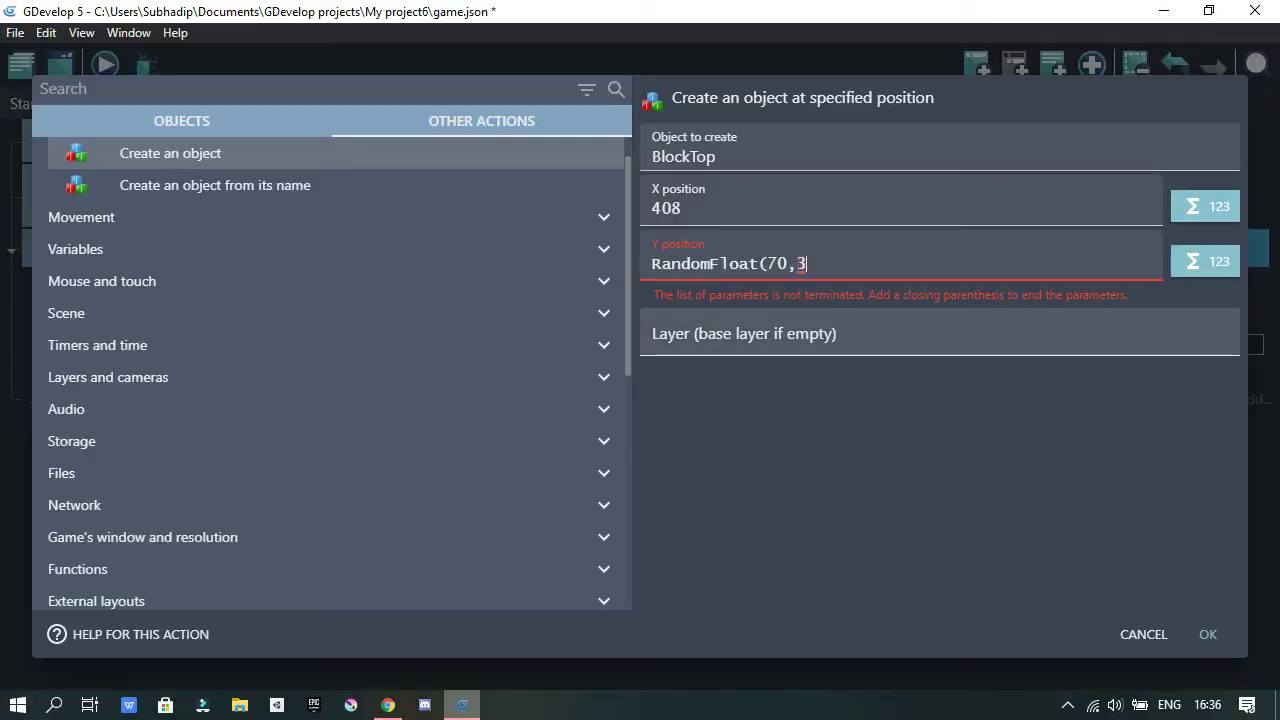
{"action": "type", "text": ")"}
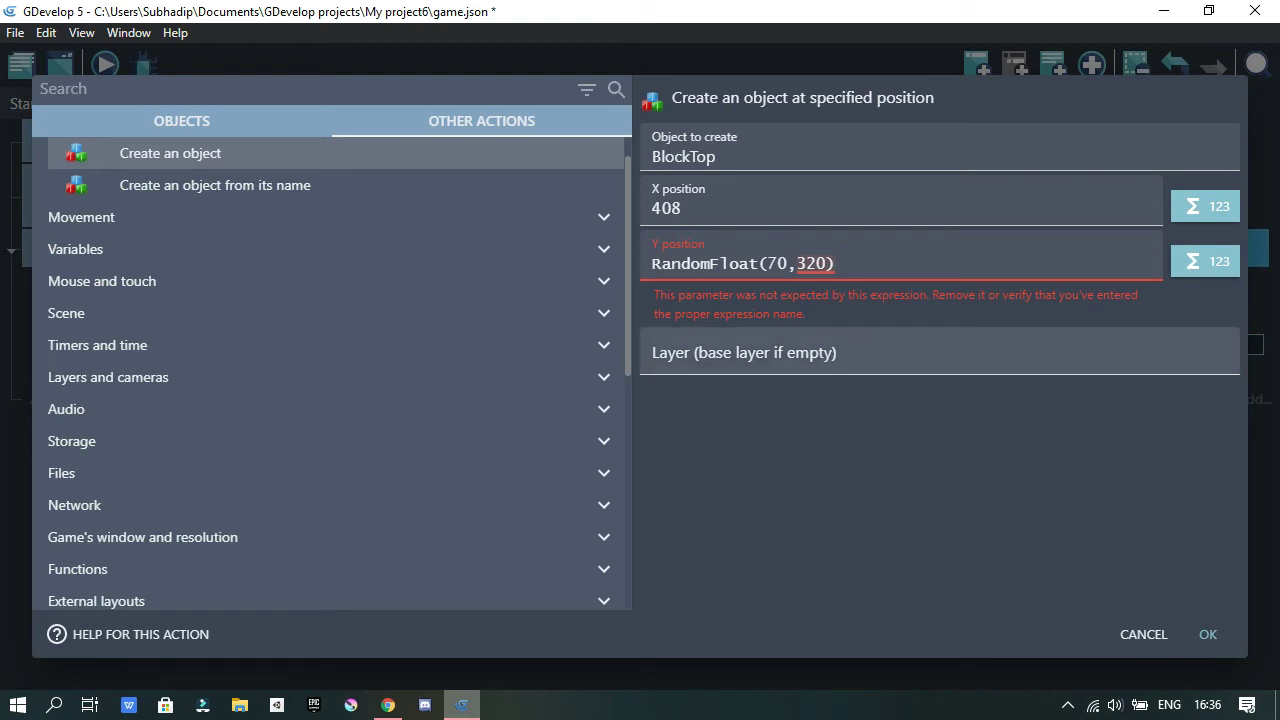
Set the layer of the BlockTop create action to "6".
{"action": "left_click", "coordinate": [780, 353]}
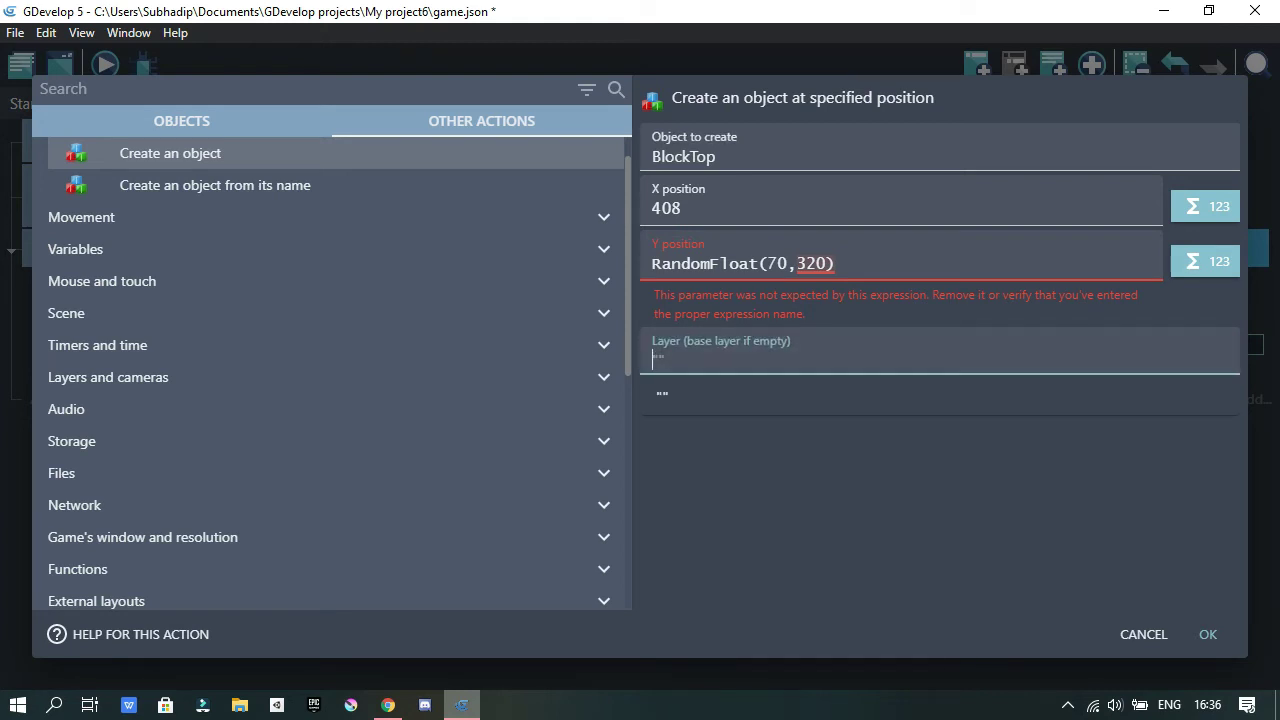
{"action": "type", "text": "6"}
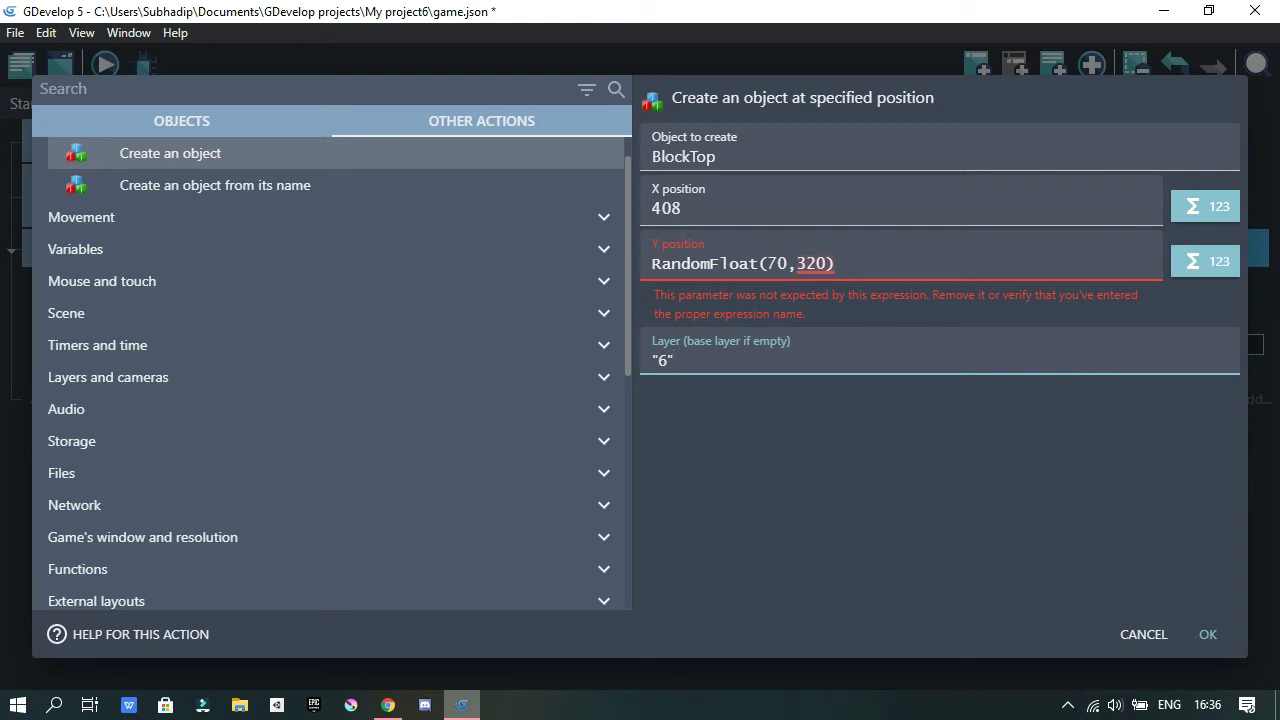
{"action": "left_click", "coordinate": [938, 470]}
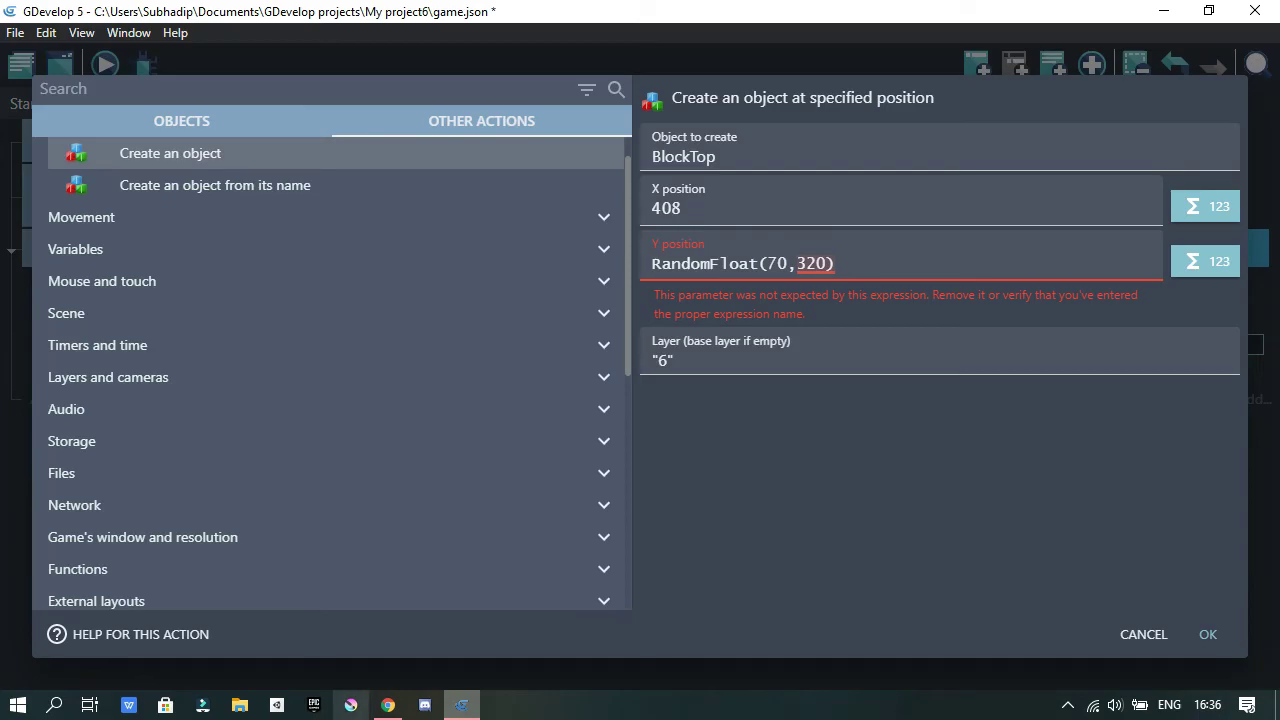
Switch to the YouTube Flappy Bird tutorial in Chrome and review its project resolution settings from about 2:36.
{"action": "key", "text": "alt+Tab"}
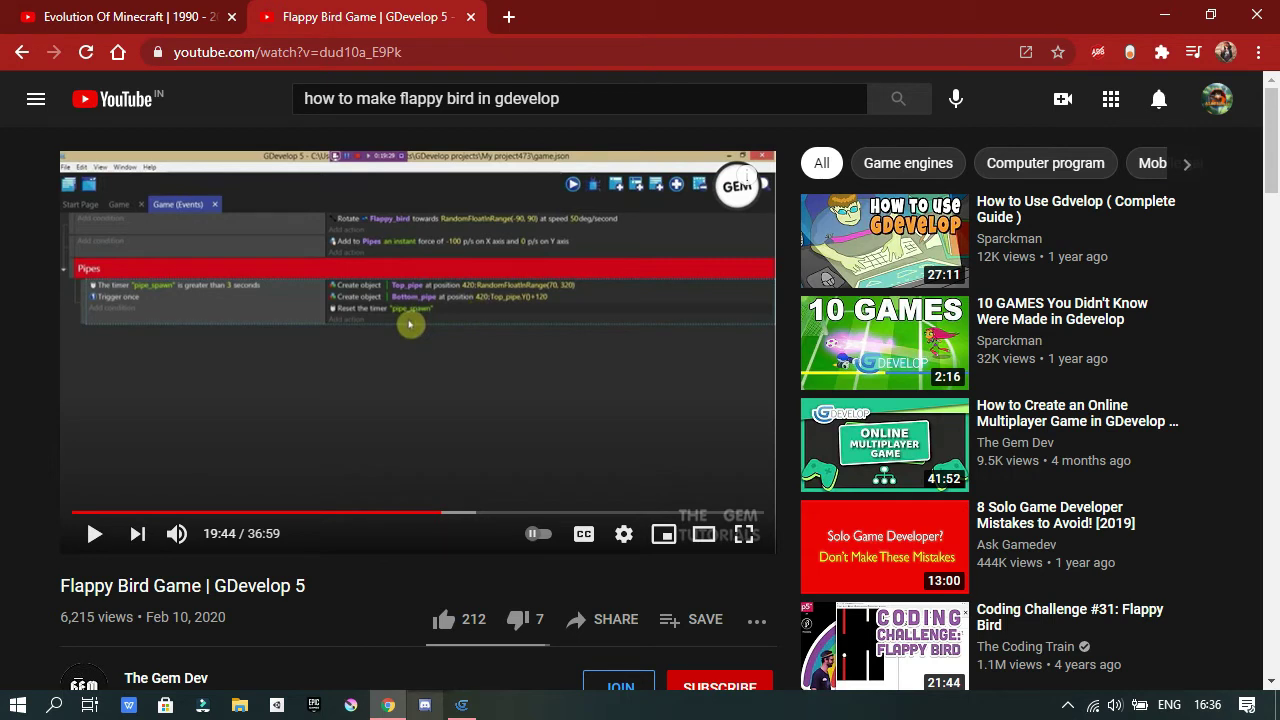
{"action": "left_click", "coordinate": [78, 512]}
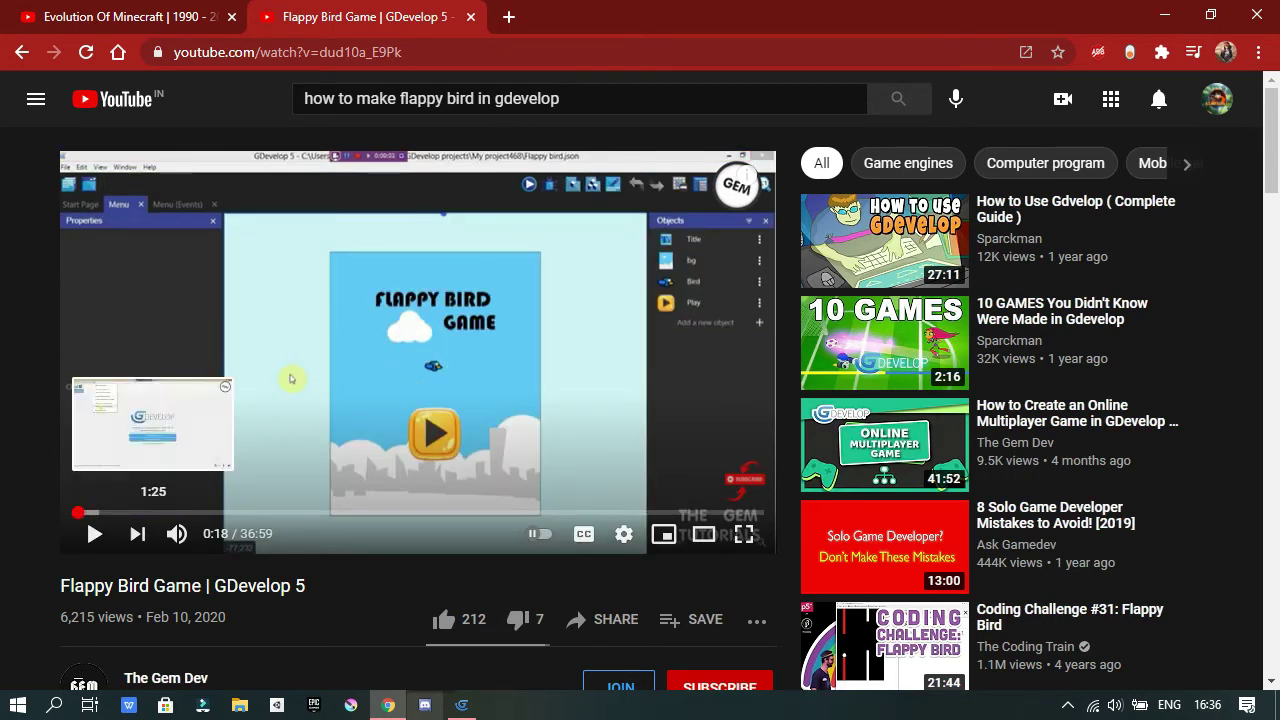
{"action": "left_click", "coordinate": [99, 512]}
{"action": "left_click", "coordinate": [121, 512]}
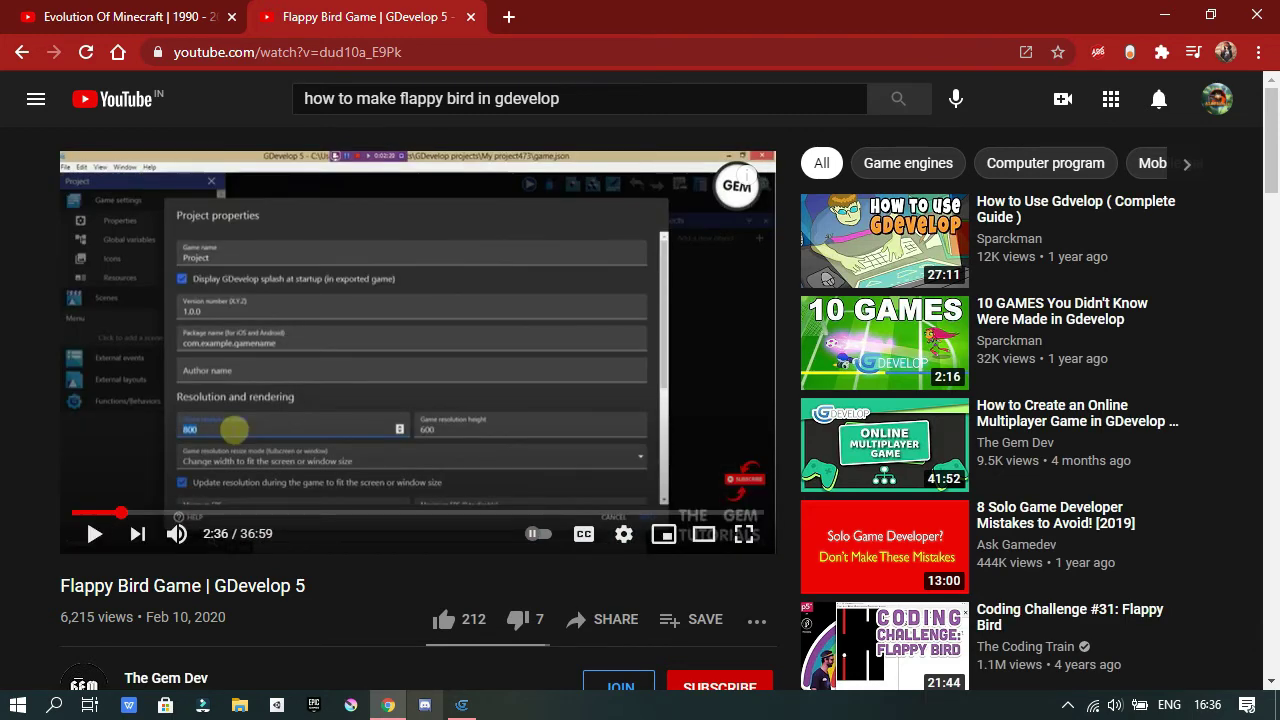
{"action": "key", "text": "space"}
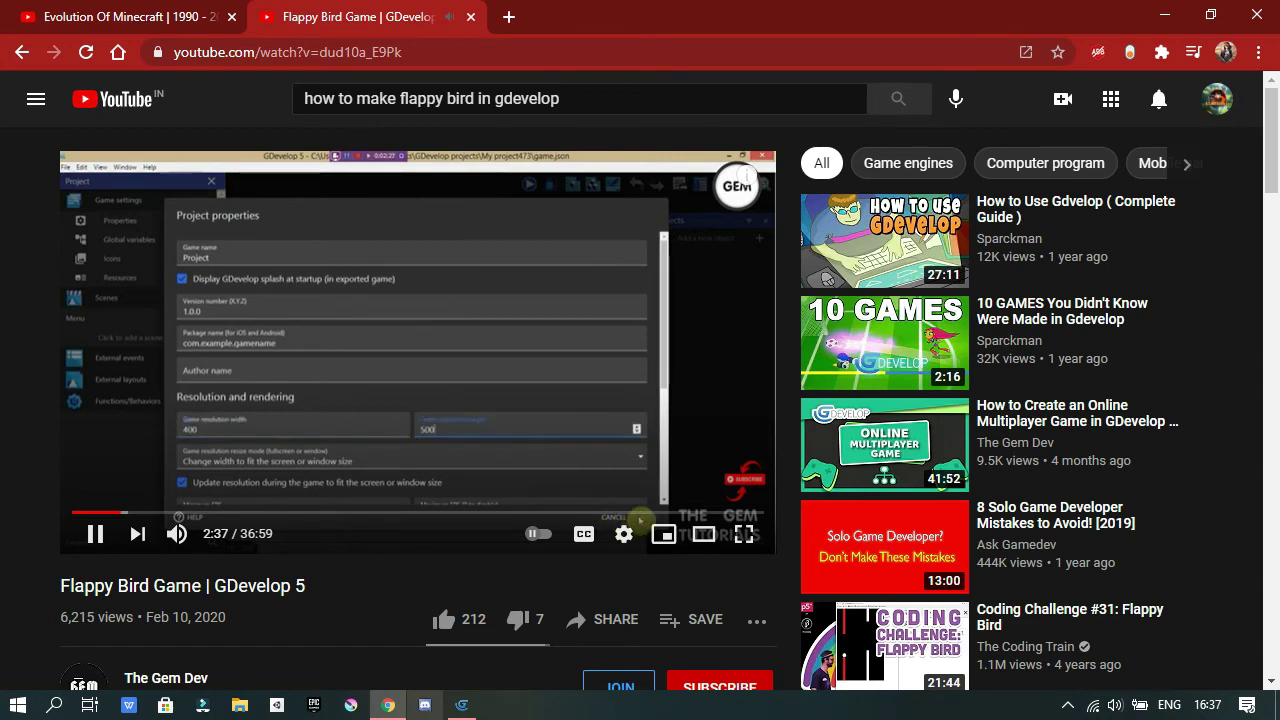
Return to GDevelop, replace BlockTop's Y position expression with RandomFloatInRange(70,320) and apply the create action.
{"action": "left_click", "coordinate": [461, 705]}
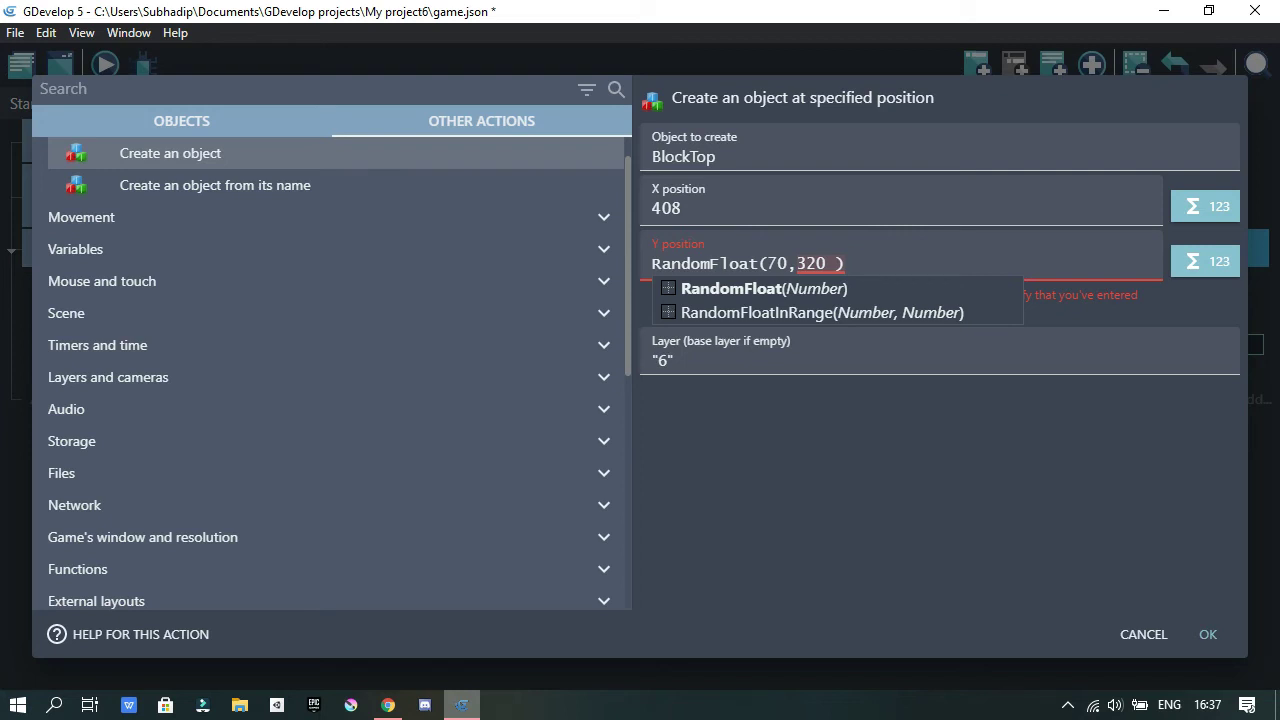
{"action": "key", "text": "Down"}
{"action": "key", "text": "Return"}
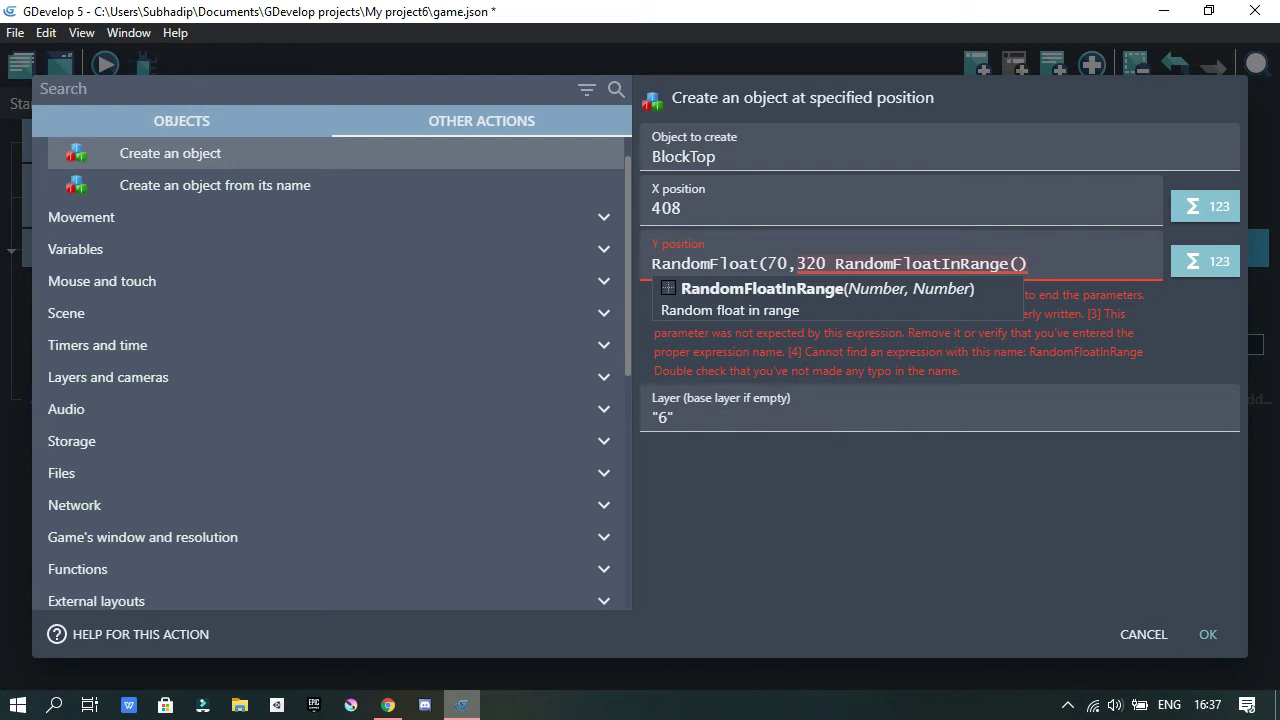
{"action": "key", "text": "shift+Home"}
{"action": "key", "text": "BackSpace"}
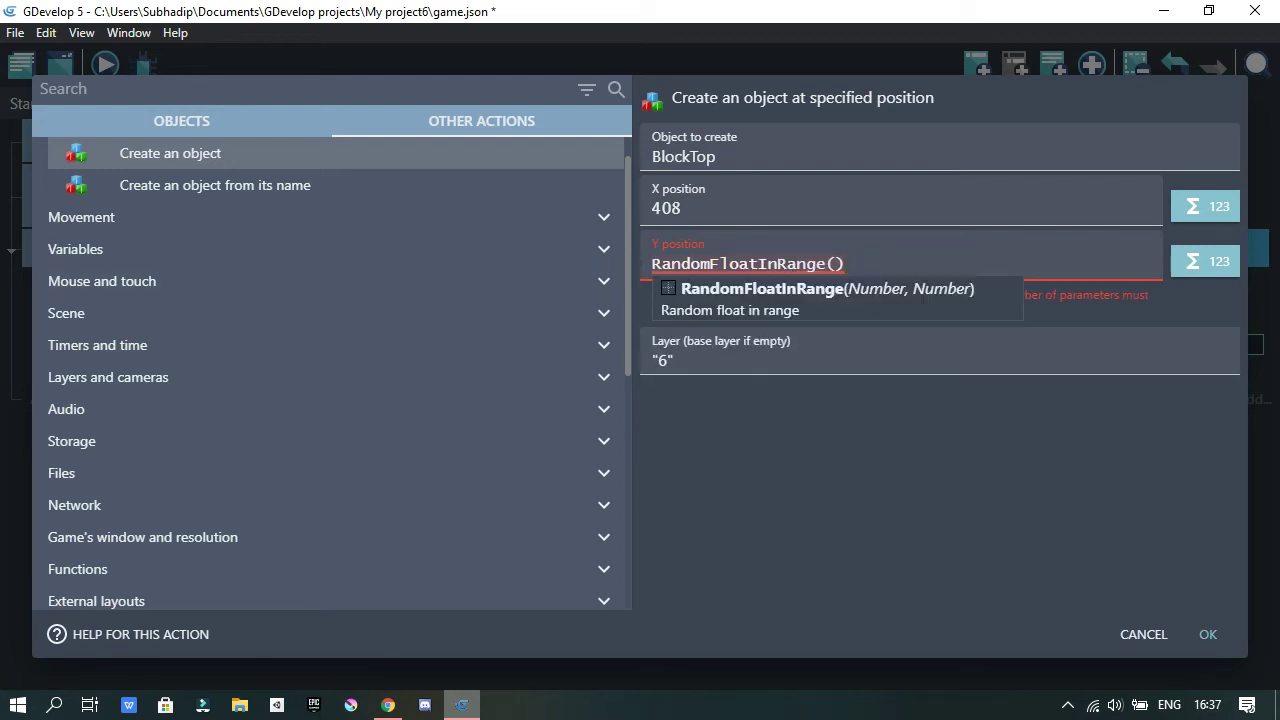
{"action": "type", "text": "70,320"}
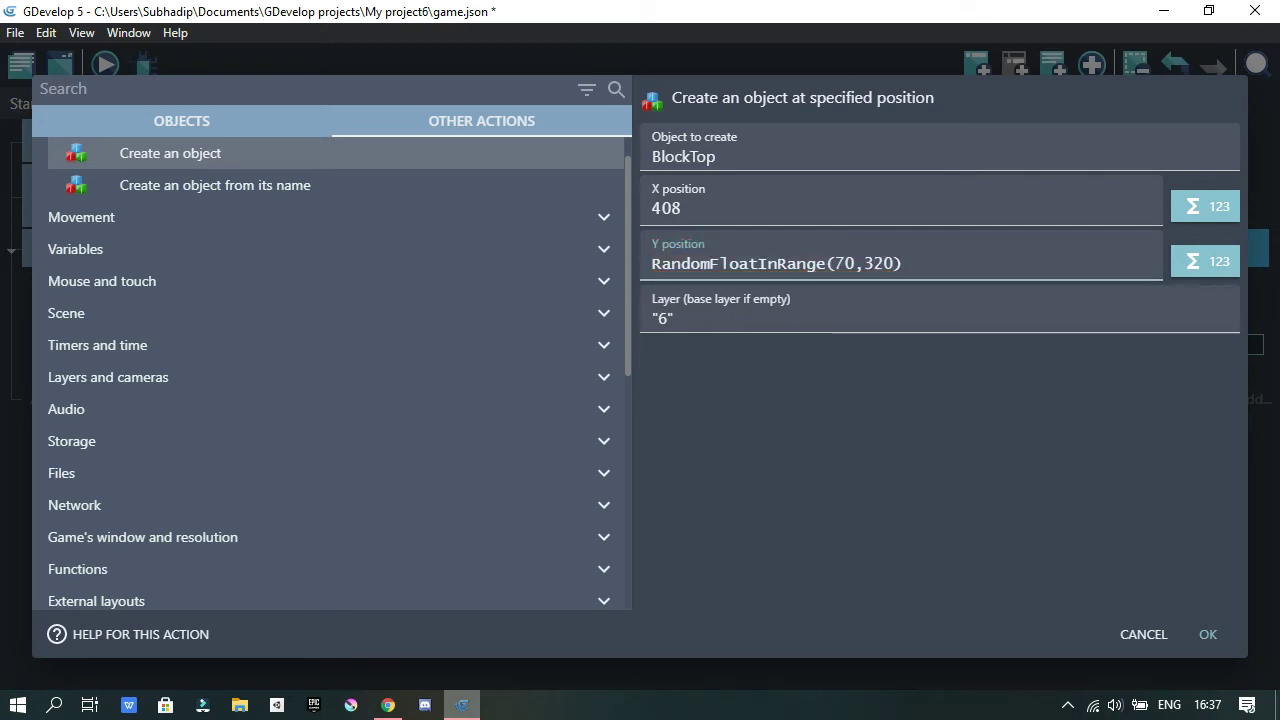
{"action": "key", "text": "Tab"}
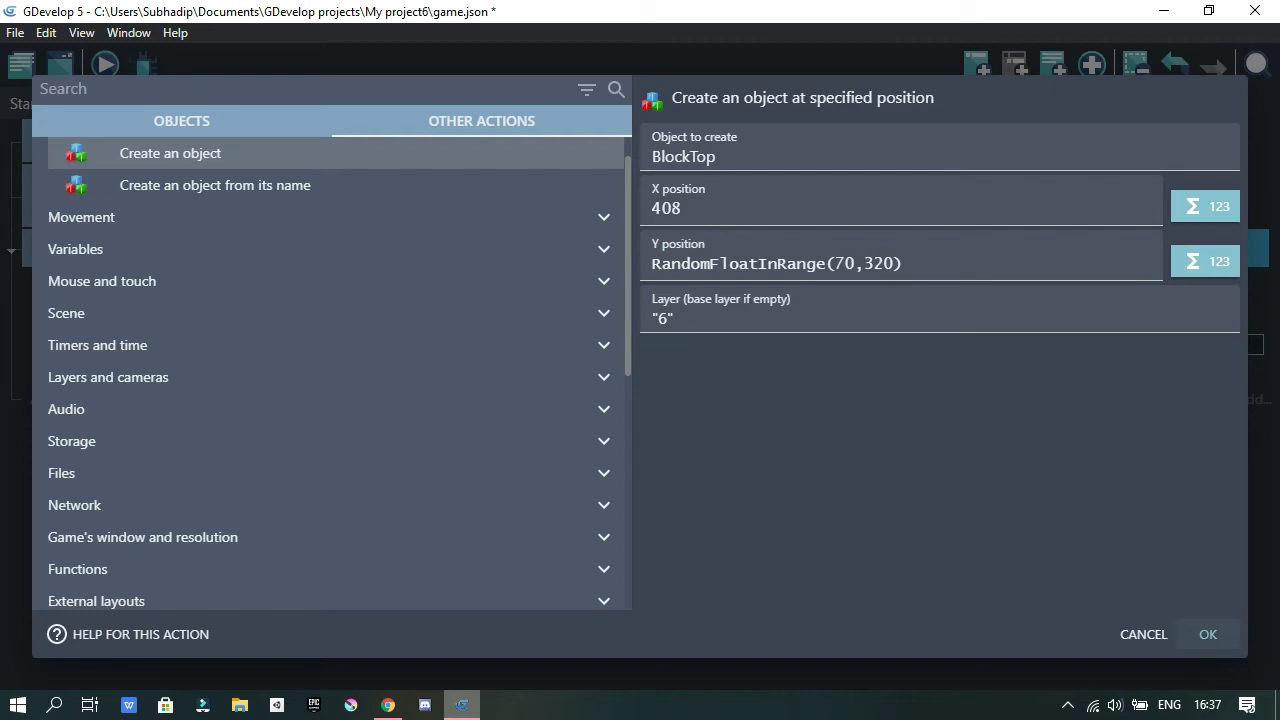
{"action": "left_click", "coordinate": [1208, 634]}
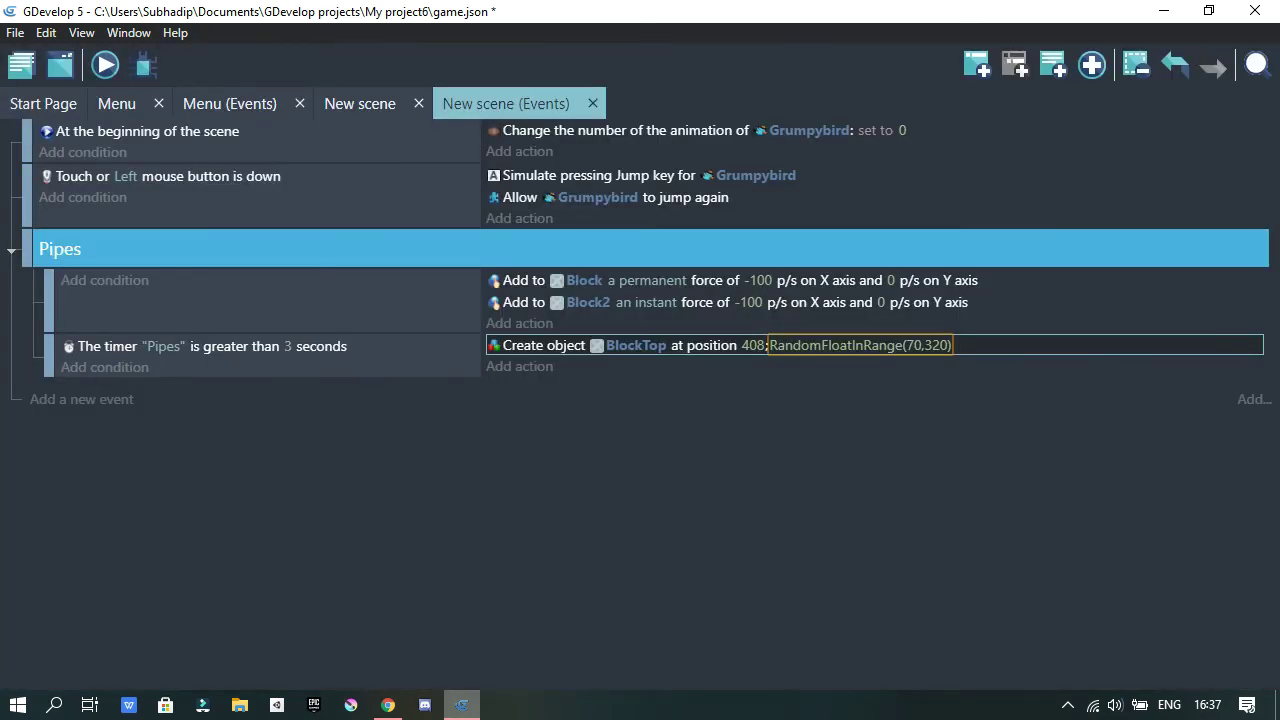
Add an action to the "Pipes" timer event that creates BlockBottom, with its X position set to 408.
{"action": "left_click", "coordinate": [519, 367]}
{"action": "type", "text": "crea"}
{"action": "left_click", "coordinate": [180, 197]}
{"action": "left_click", "coordinate": [757, 403]}
{"action": "left_click", "coordinate": [1208, 605]}
{"action": "left_click", "coordinate": [780, 368]}
{"action": "type", "text": "40"}
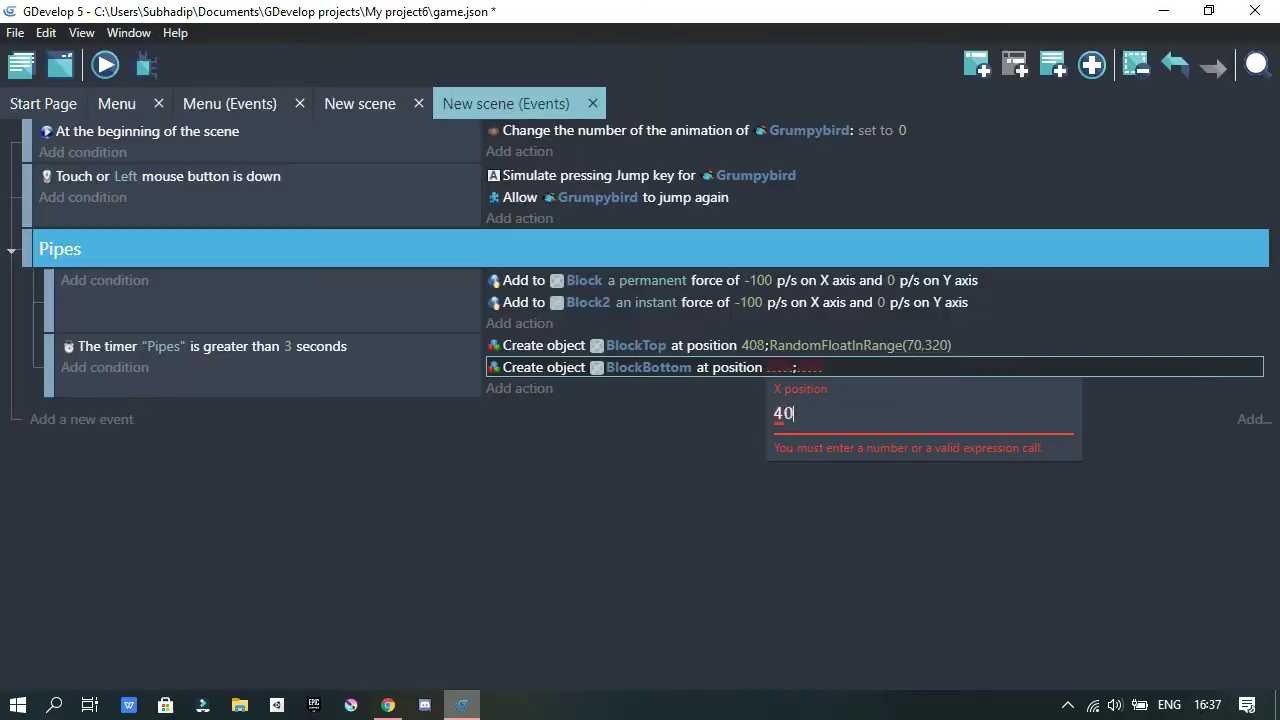
{"action": "type", "text": "8"}
{"action": "key", "text": "Return"}
Check the YouTube Flappy Bird tutorial in Chrome, return to GDevelop and set BlockBottom's Y position to BlockTop.Y()+120.
{"action": "left_click", "coordinate": [388, 705]}
{"action": "left_click", "coordinate": [394, 512]}
{"action": "key", "text": "space"}
{"action": "key", "text": "Right"}
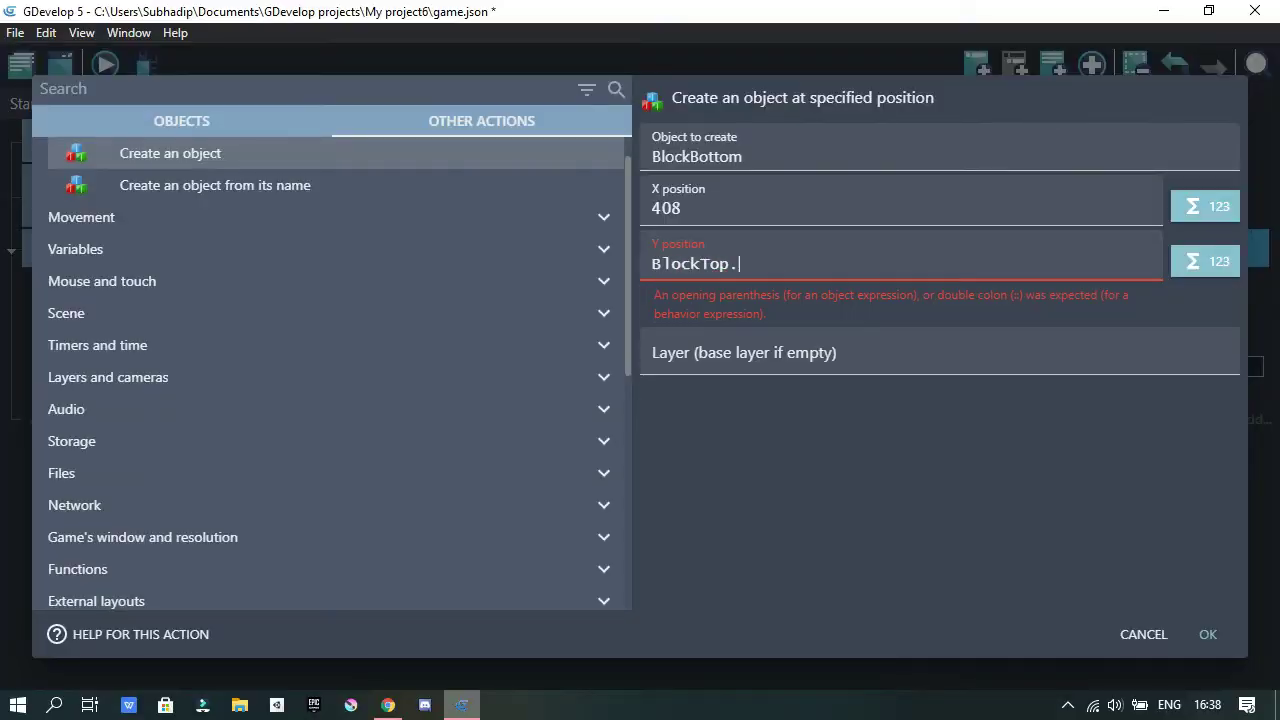
{"action": "type", "text": "Y"}
{"action": "key", "text": "Return"}
{"action": "type", "text": "+120"}
{"action": "left_click", "coordinate": [1207, 634]}
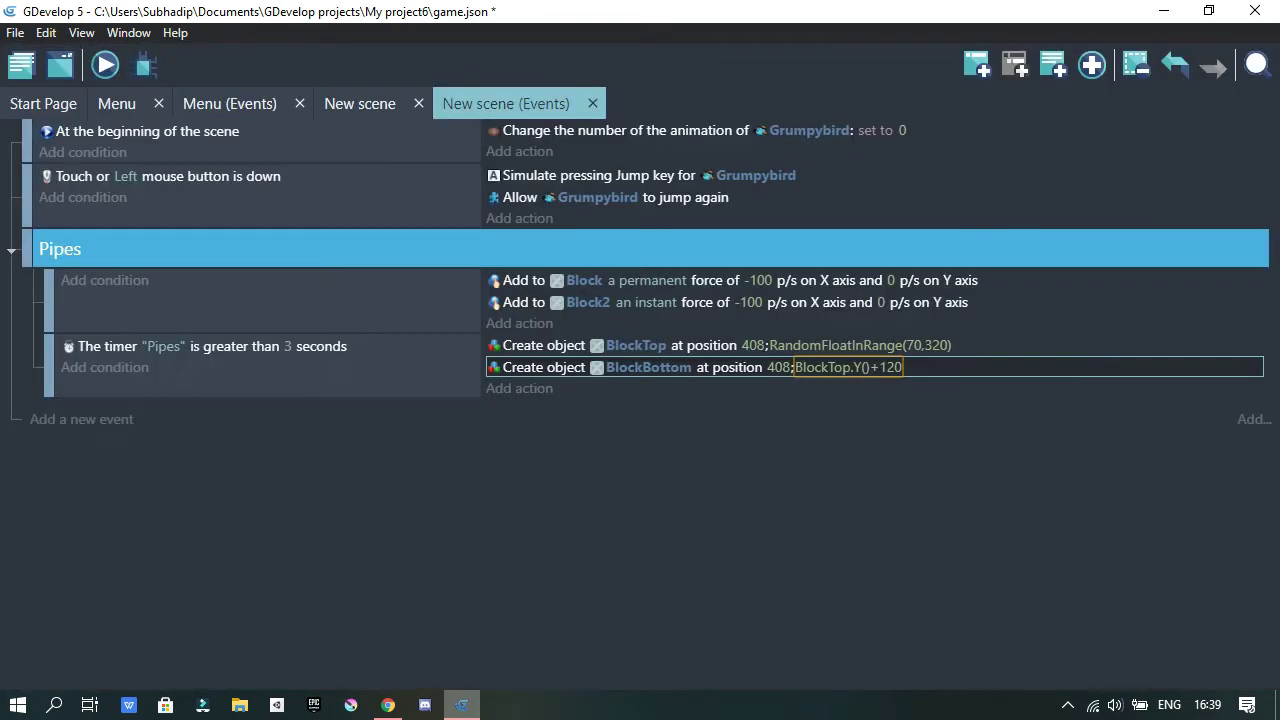
Switch to the YouTube Flappy Bird tutorial in Chrome and review the pipe timer reset action at about 19:16.
{"action": "key", "text": "alt+Tab"}
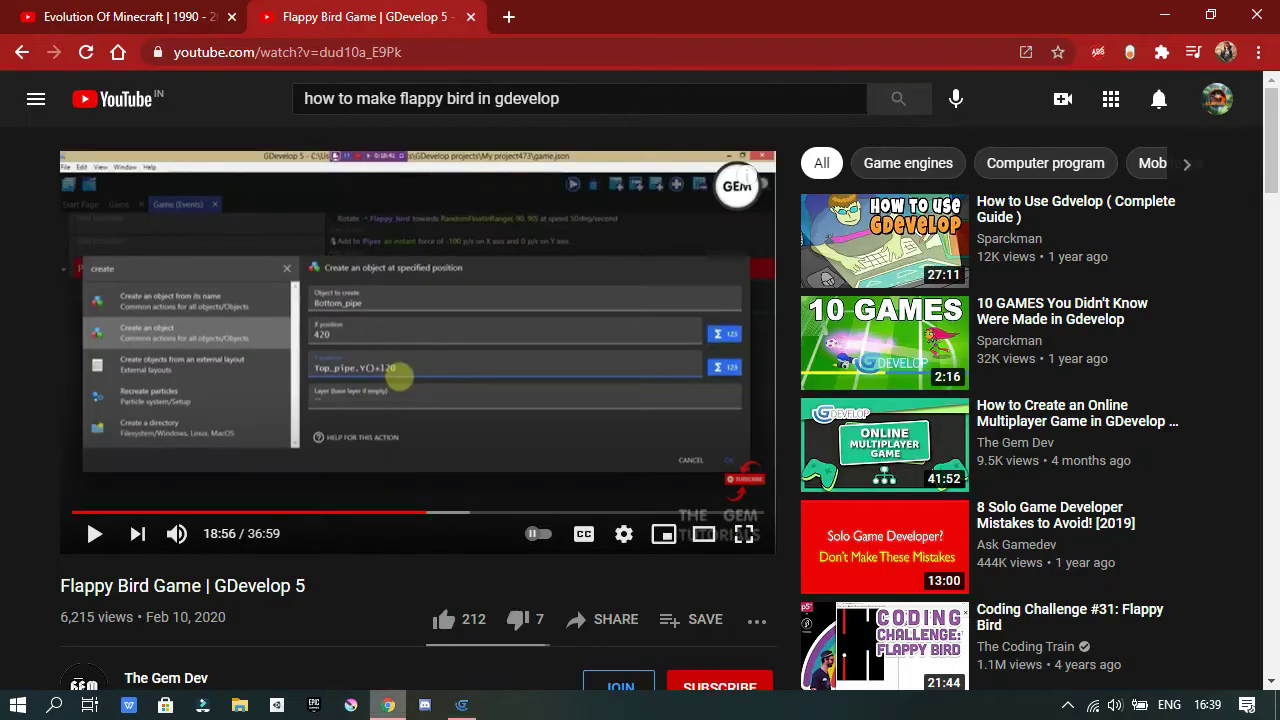
{"action": "key", "text": "Right"}
{"action": "key", "text": "Right"}
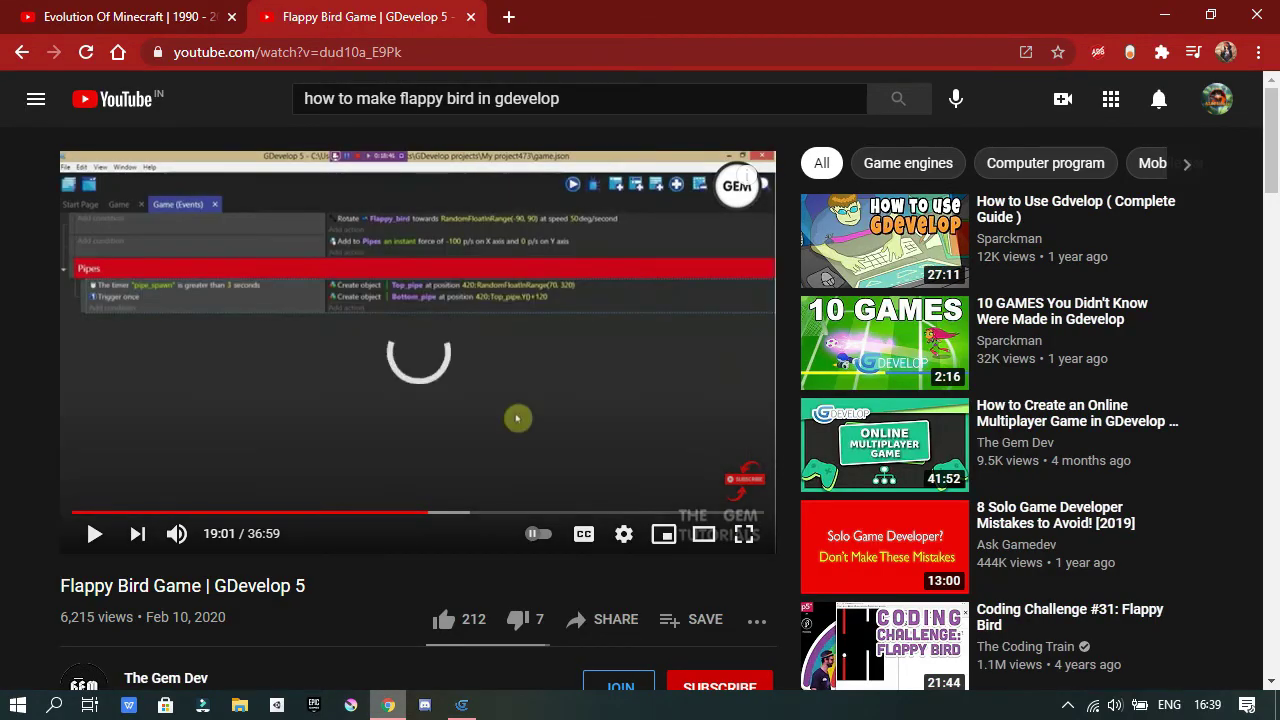
{"action": "key", "text": "Right"}
{"action": "key", "text": "Right"}
{"action": "key", "text": "Right"}
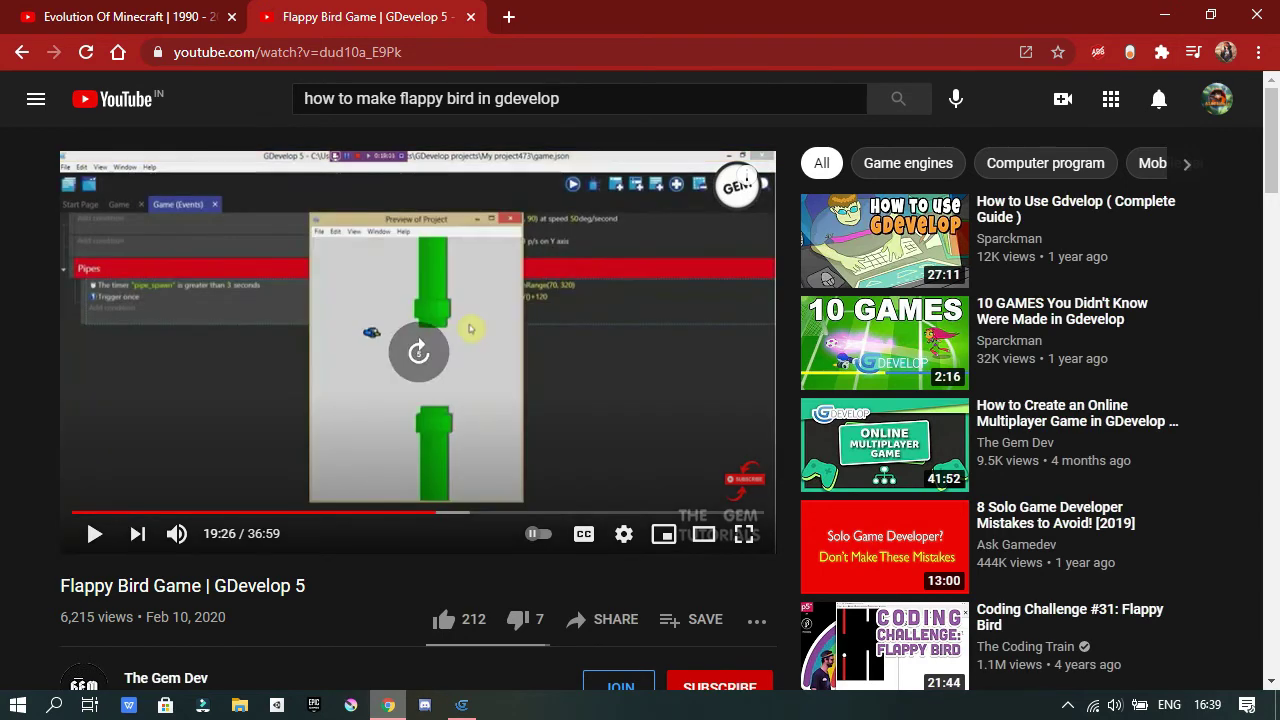
{"action": "key", "text": "Left"}
{"action": "key", "text": "Left"}
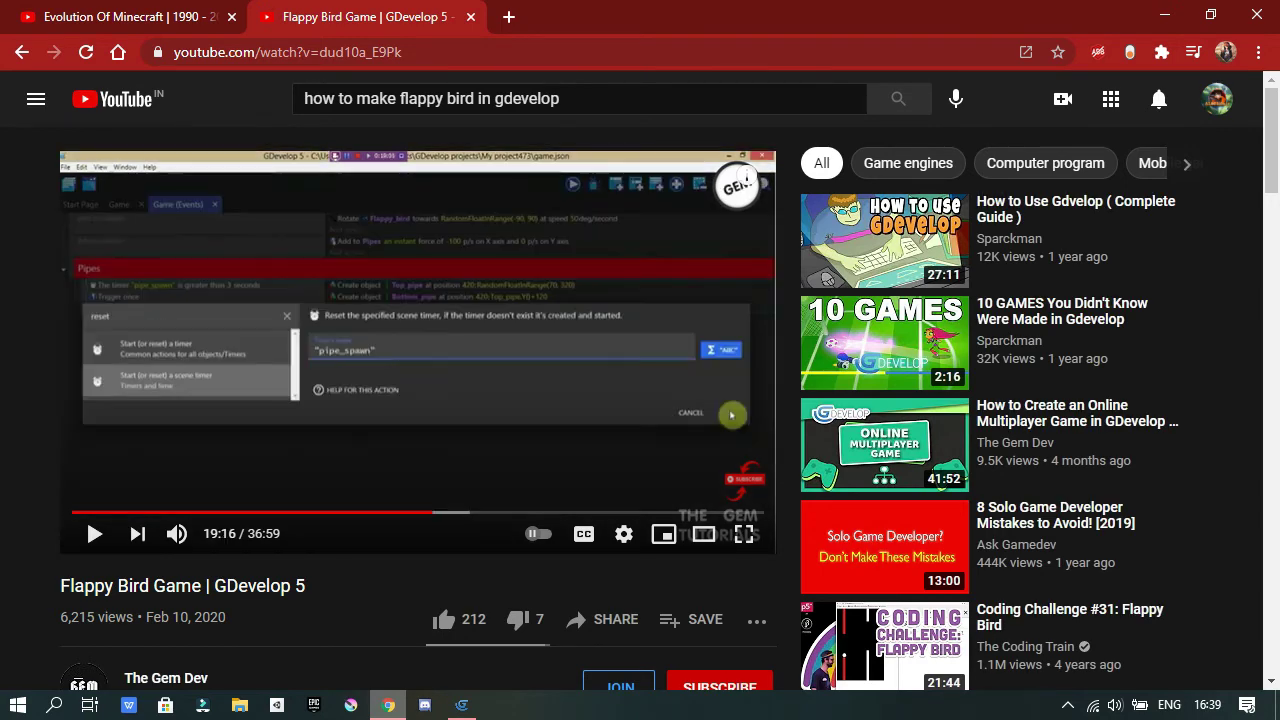
{"action": "key", "text": "space"}
{"action": "key", "text": "space"}
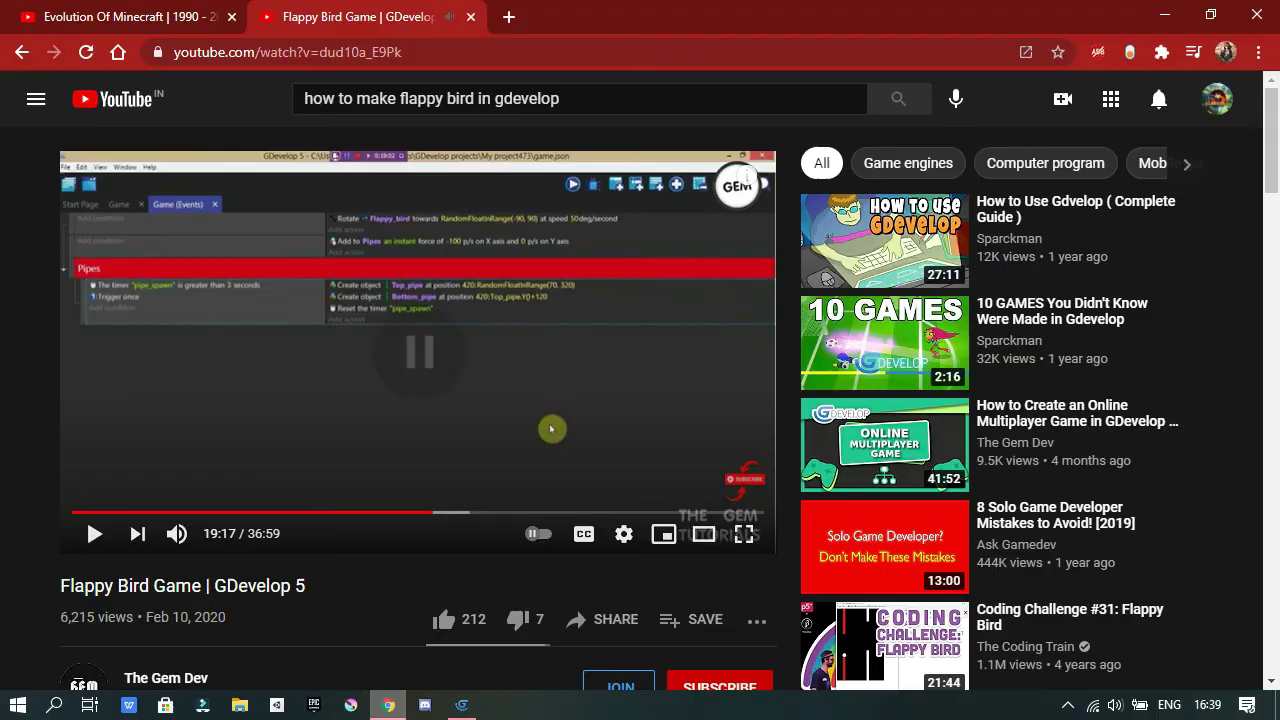
Return to GDevelop and add a Start (or reset) a scene timer action for "Pipes" to the timer event.
{"action": "key", "text": "alt+Tab"}
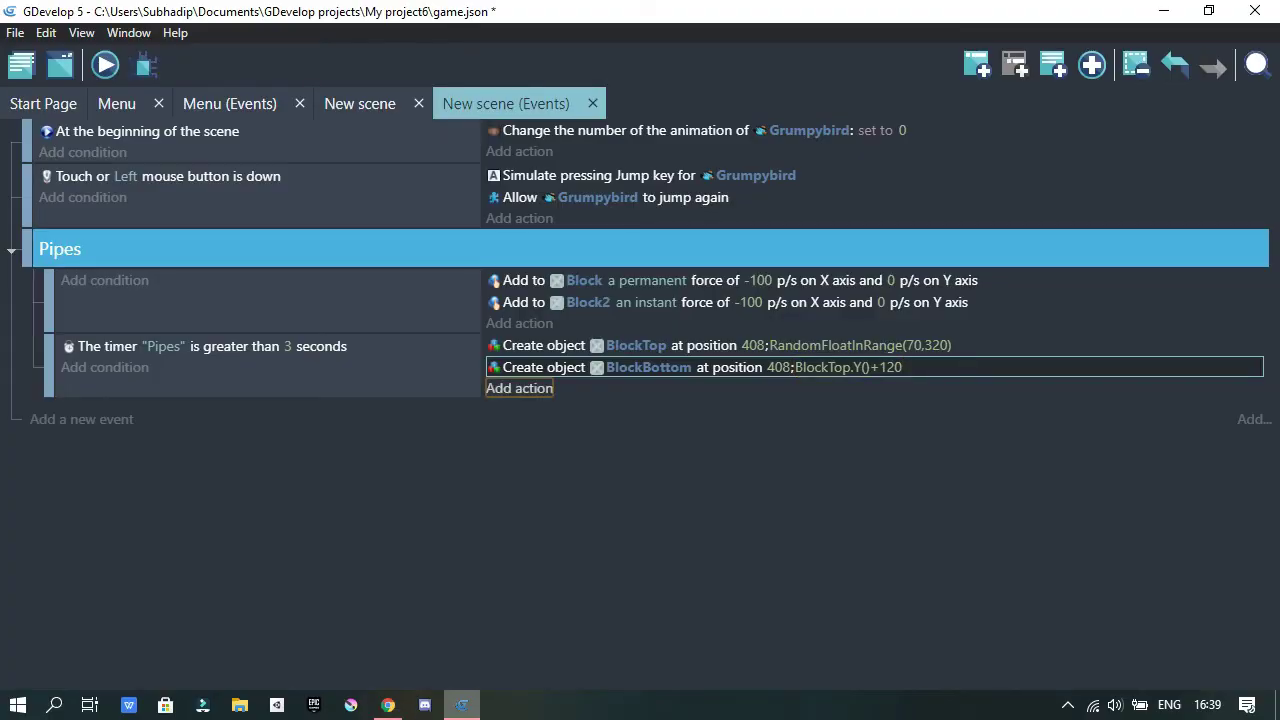
{"action": "left_click", "coordinate": [519, 388]}
{"action": "left_click", "coordinate": [476, 187]}
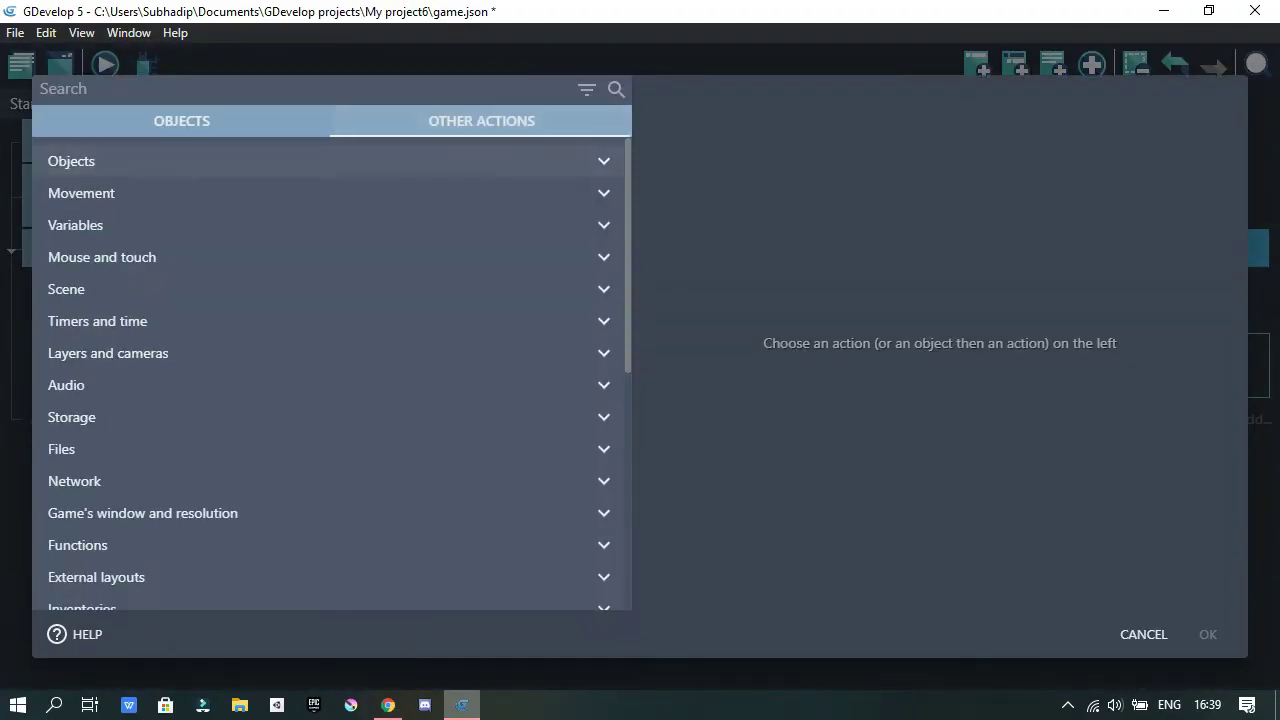
{"action": "type", "text": "reset"}
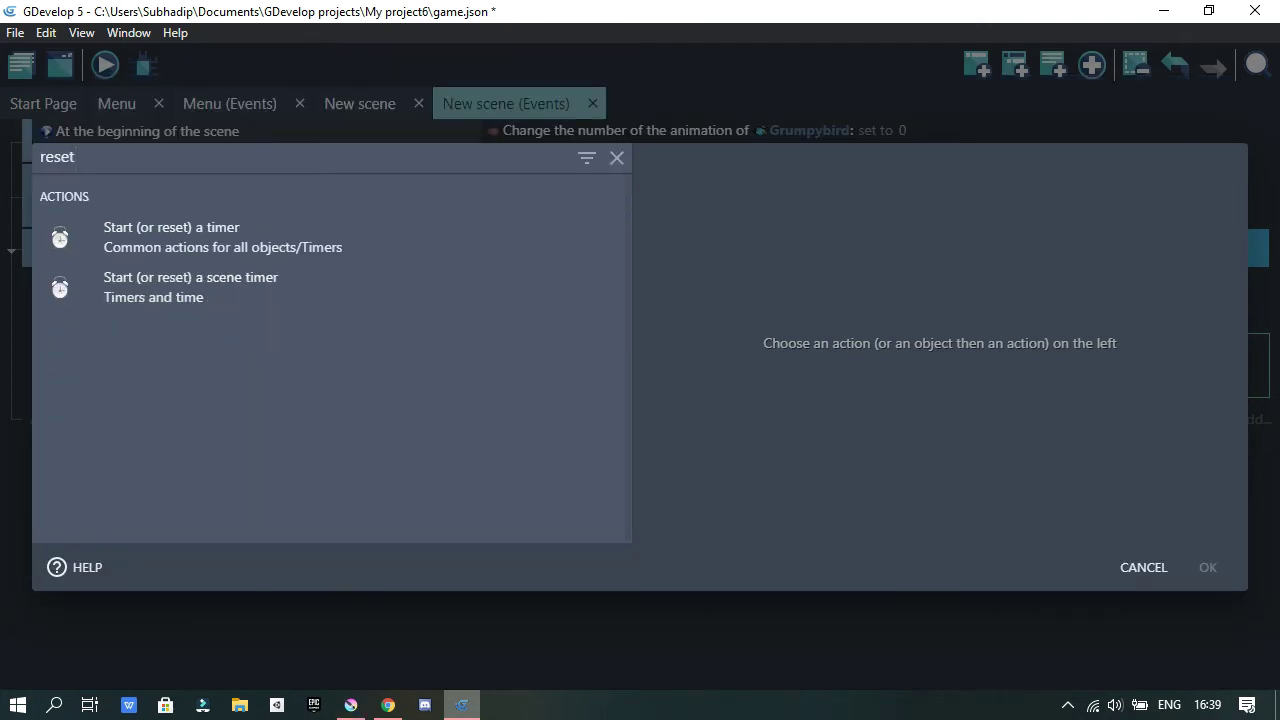
{"action": "key", "text": "Down"}
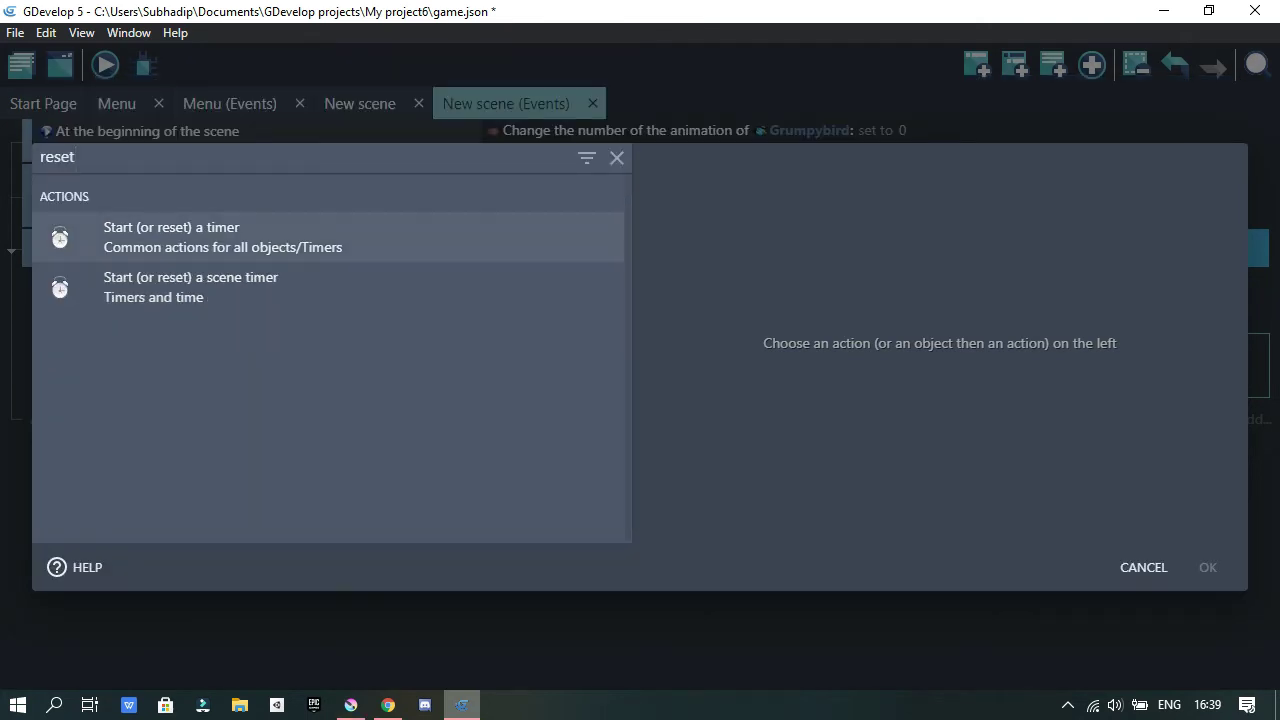
{"action": "key", "text": "Down"}
{"action": "key", "text": "Return"}
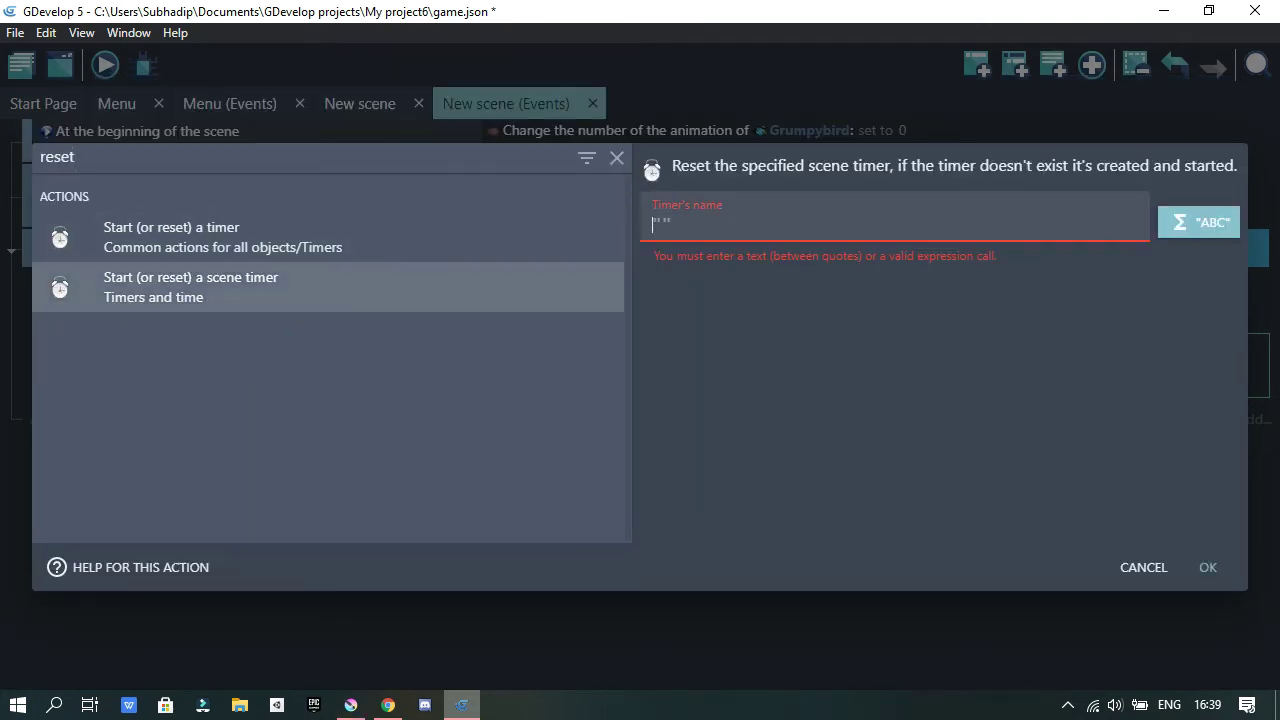
{"action": "type", "text": "\"Pipes"}
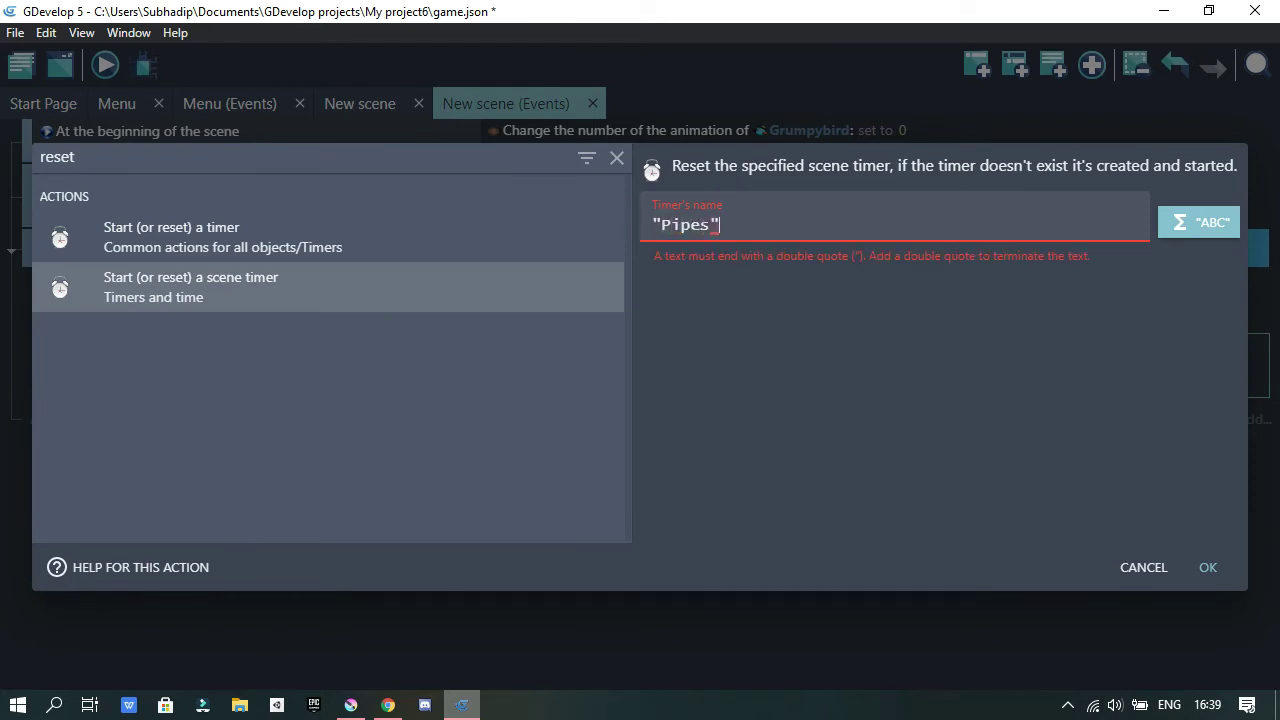
{"action": "key", "text": "Return"}
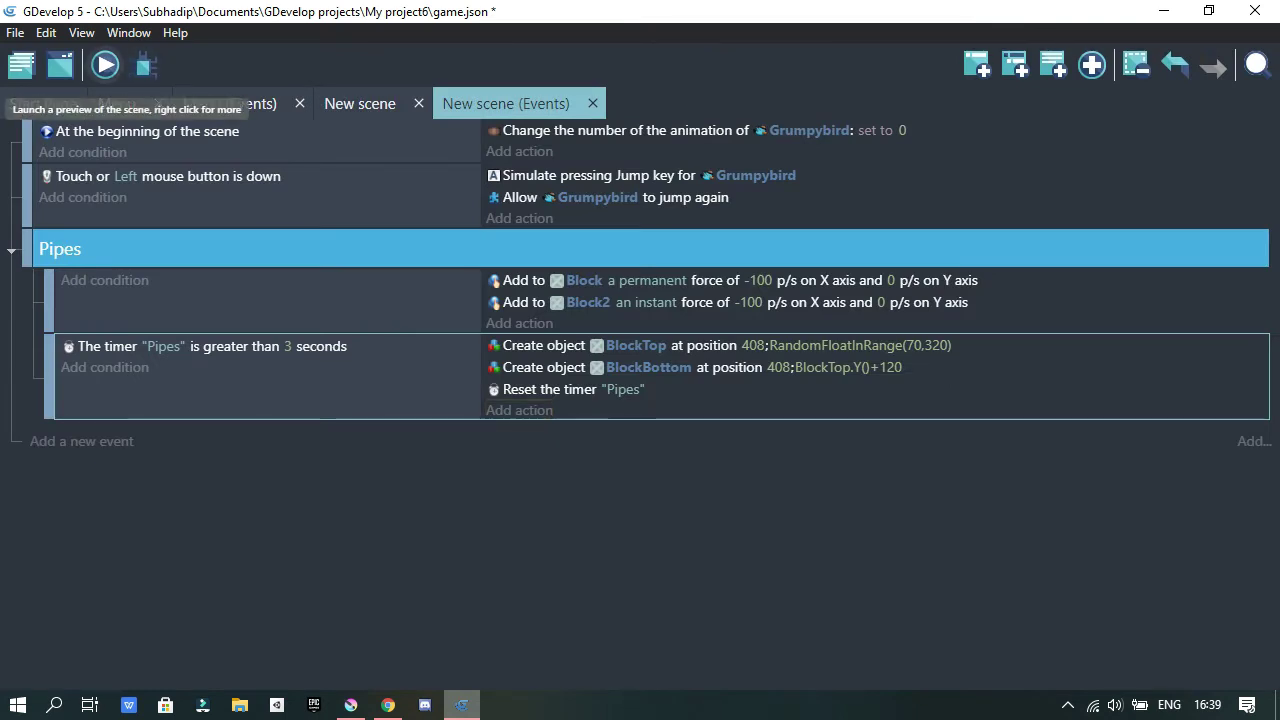
Preview the scene, make the bird jump several times while observing the block spawning, and close the preview.
{"action": "left_click", "coordinate": [105, 65]}
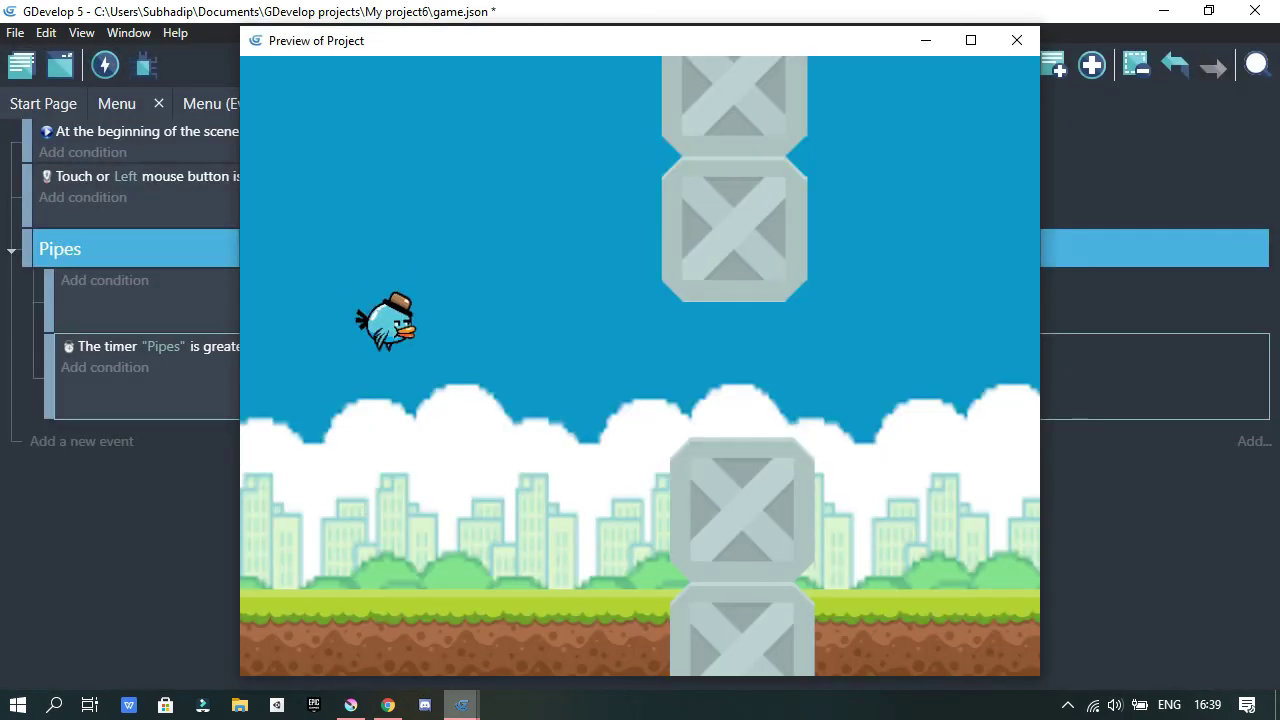
{"action": "left_click", "coordinate": [640, 366]}
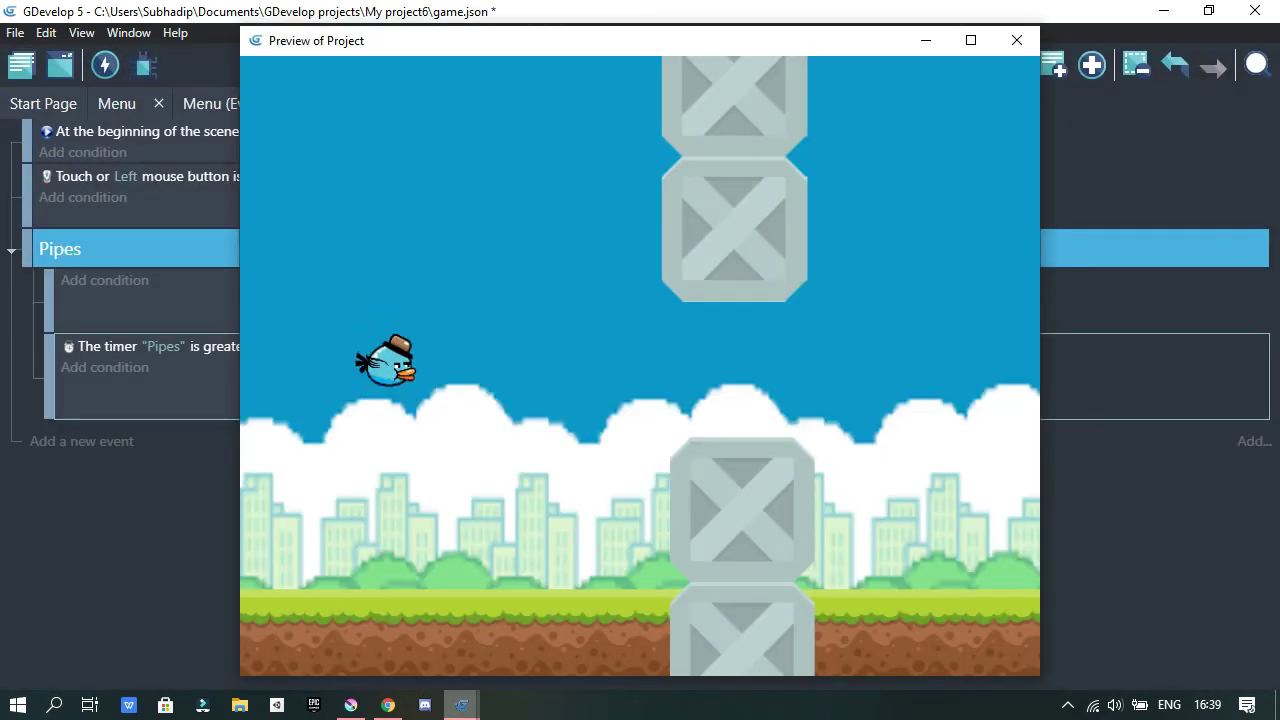
{"action": "left_click", "coordinate": [640, 366]}
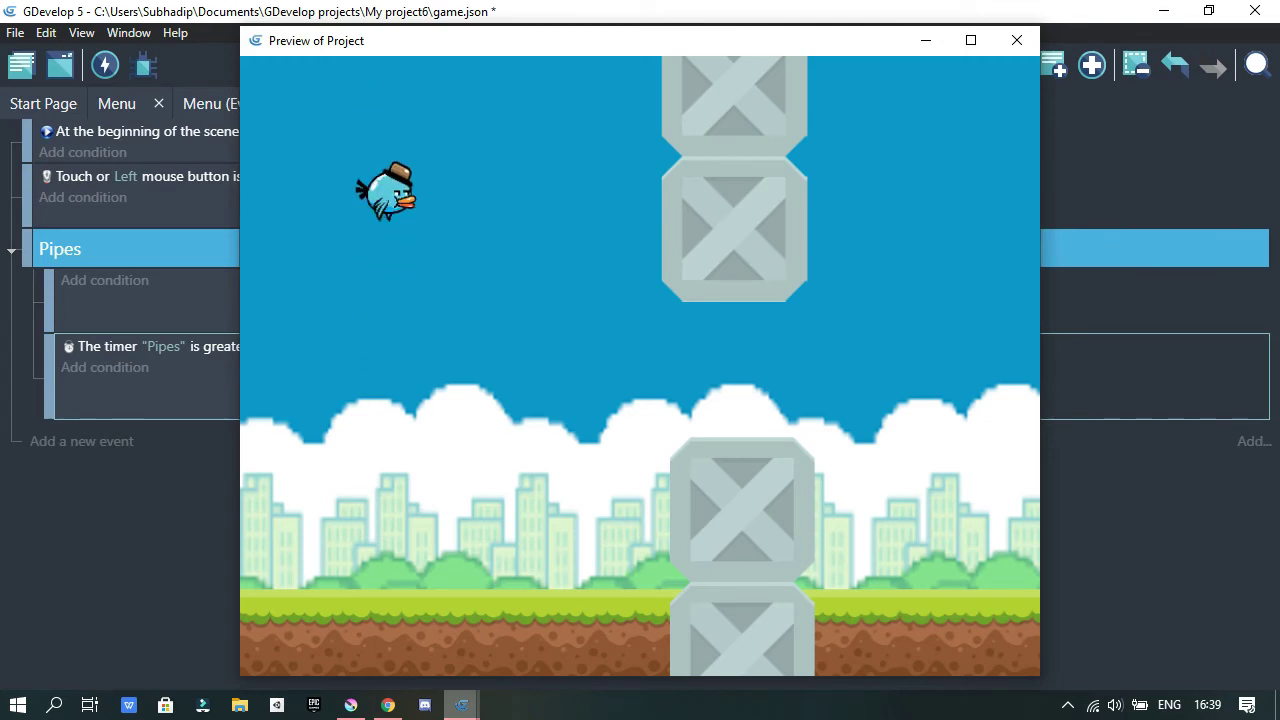
{"action": "left_click", "coordinate": [640, 366]}
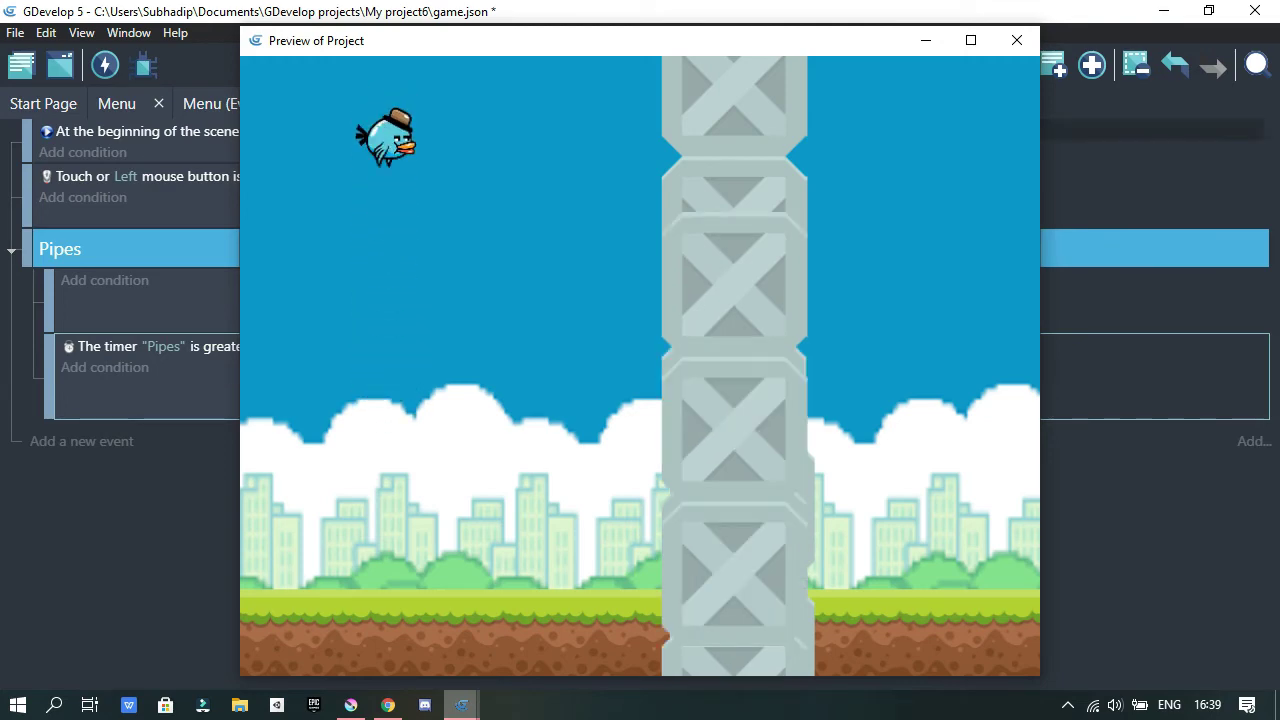
{"action": "left_click", "coordinate": [1016, 40]}
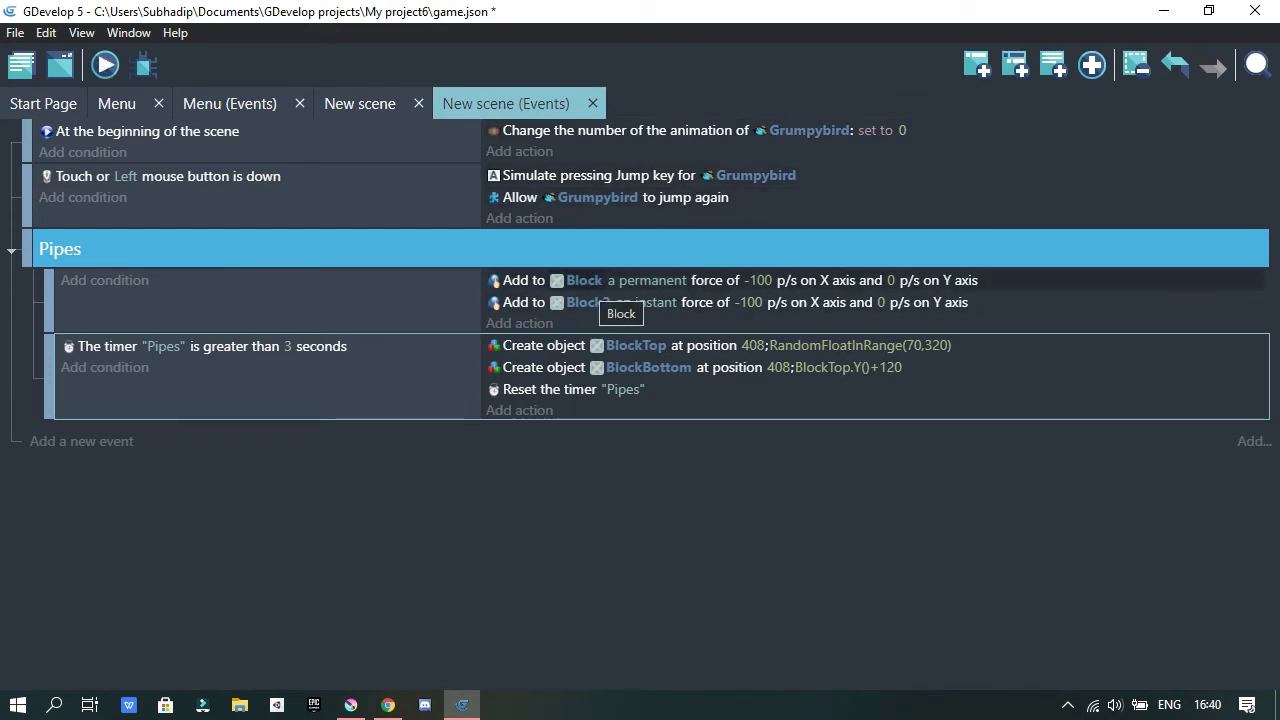
Change the targets of the two force actions under Pipes from Block and Block2 to BlockTop and BlockBottom.
{"action": "left_click", "coordinate": [584, 280]}
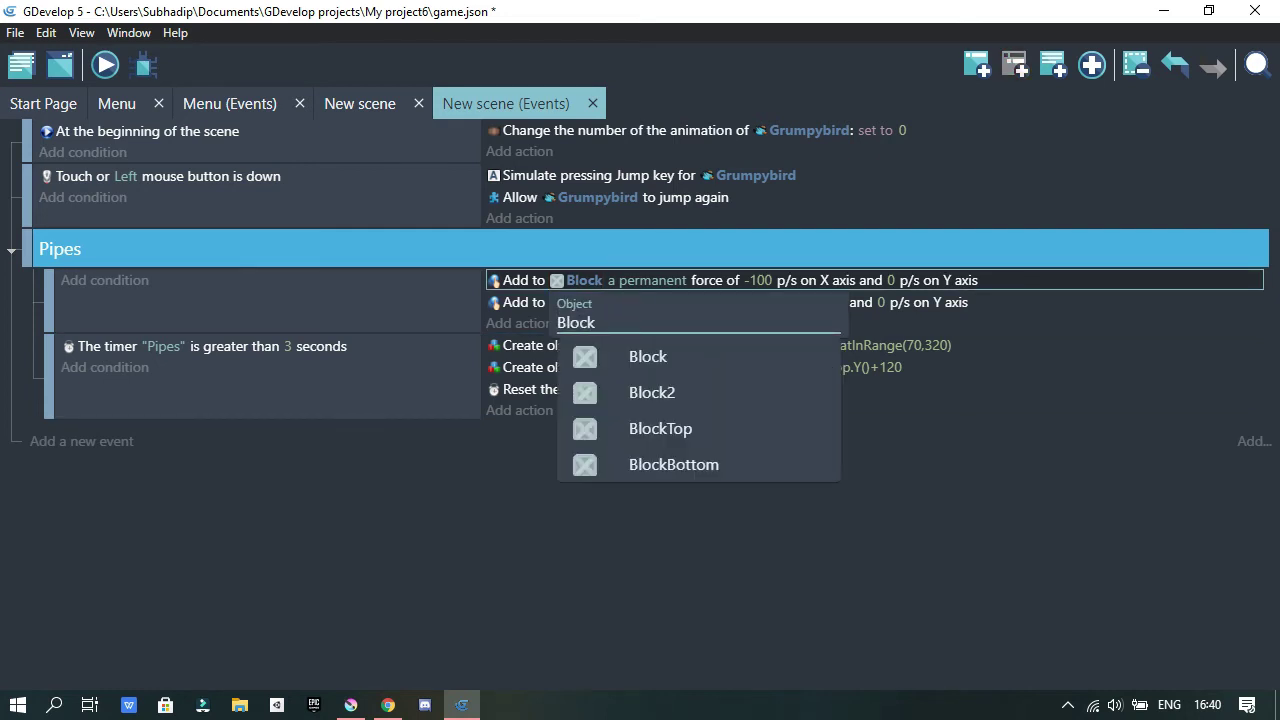
{"action": "key", "text": "Down"}
{"action": "key", "text": "Down"}
{"action": "key", "text": "Return"}
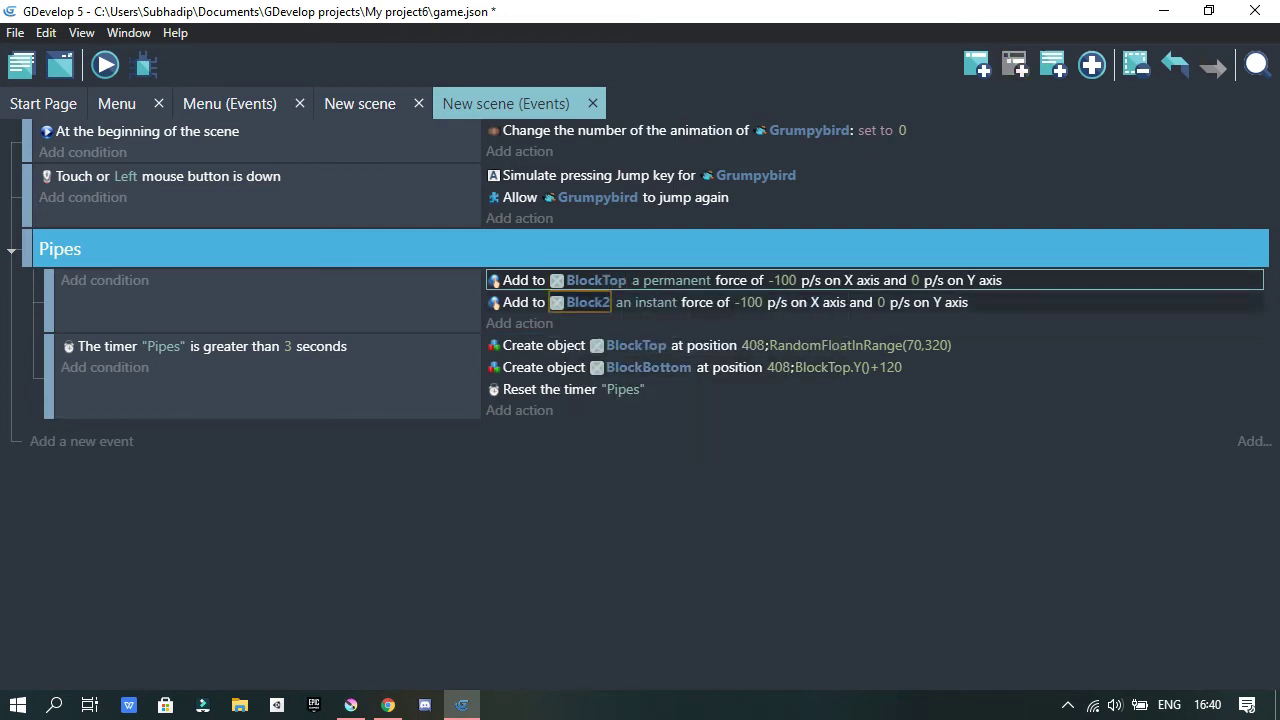
{"action": "key", "text": "Return"}
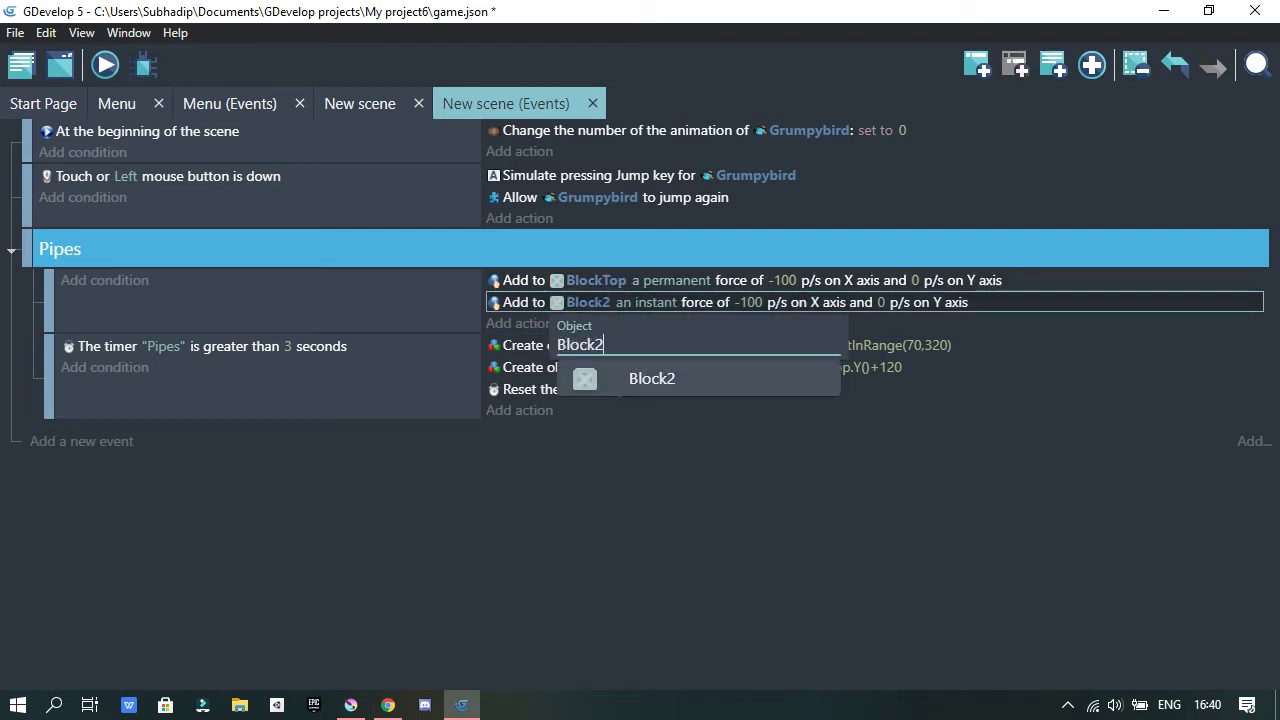
{"action": "key", "text": "shift+Left"}
{"action": "type", "text": "B"}
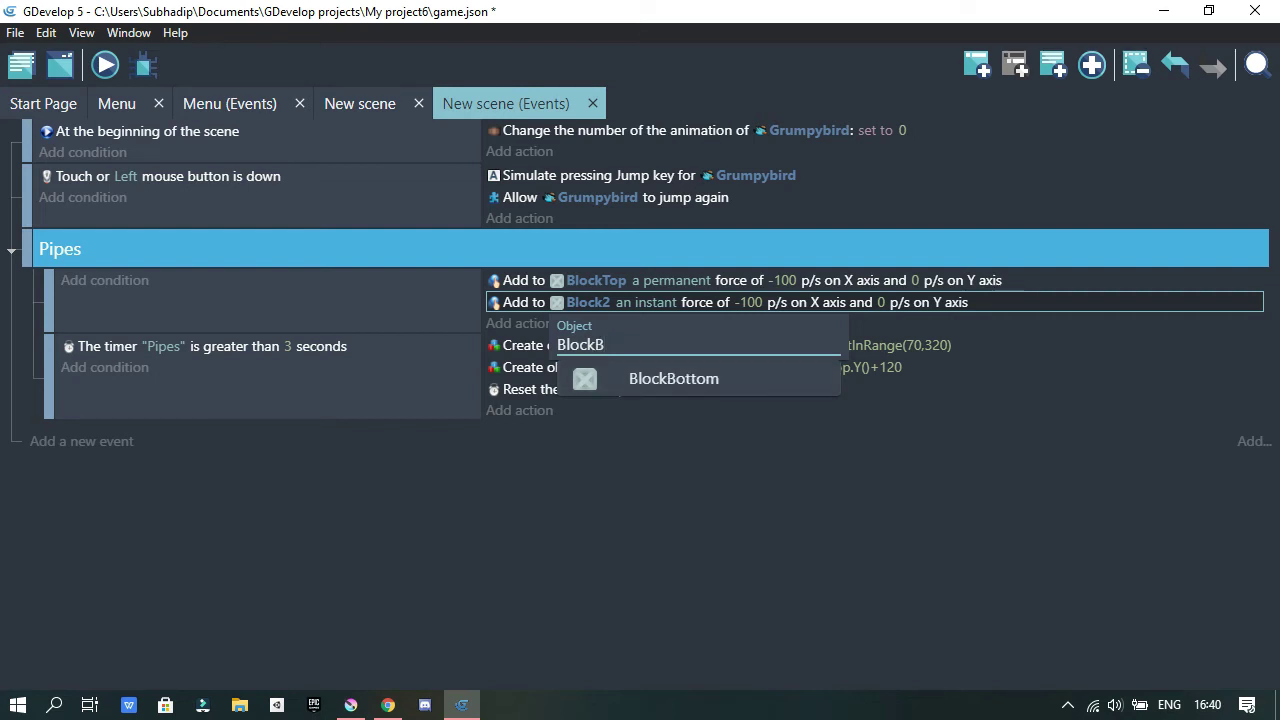
{"action": "left_click", "coordinate": [674, 379]}
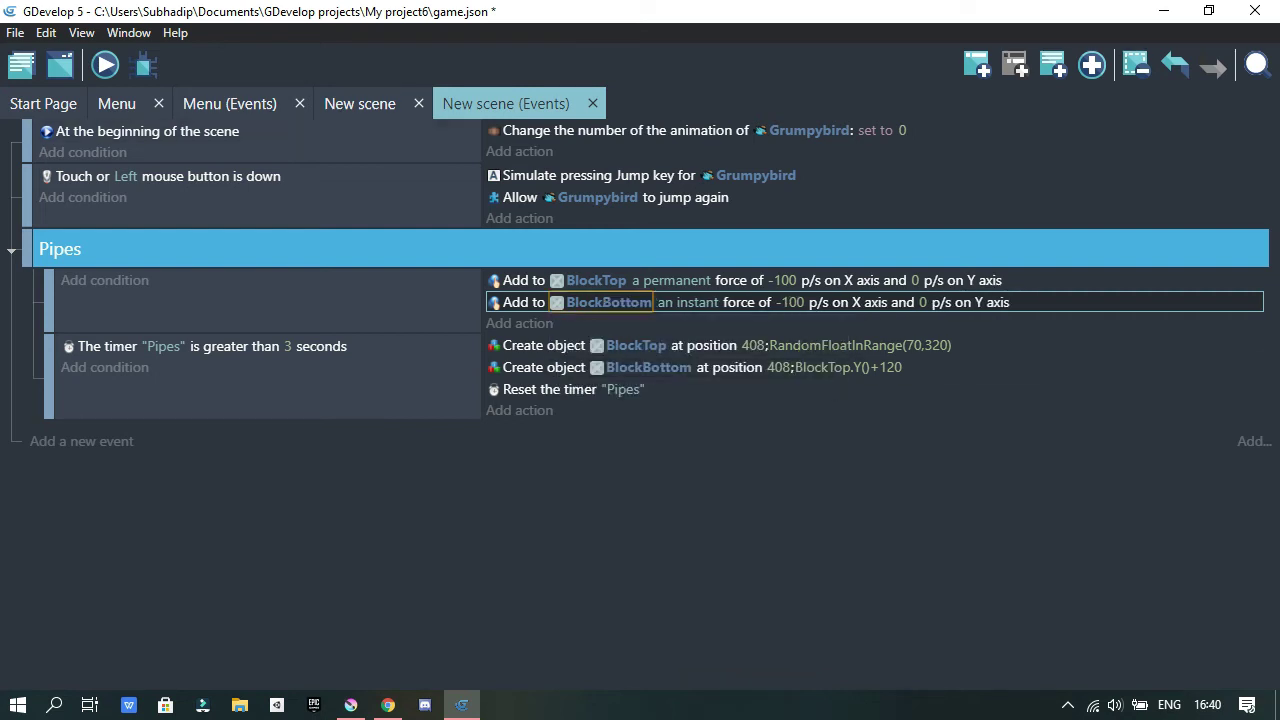
Preview the scene to check the movement of the blocks, close the preview, and close the Krita window.
{"action": "left_click", "coordinate": [105, 65]}
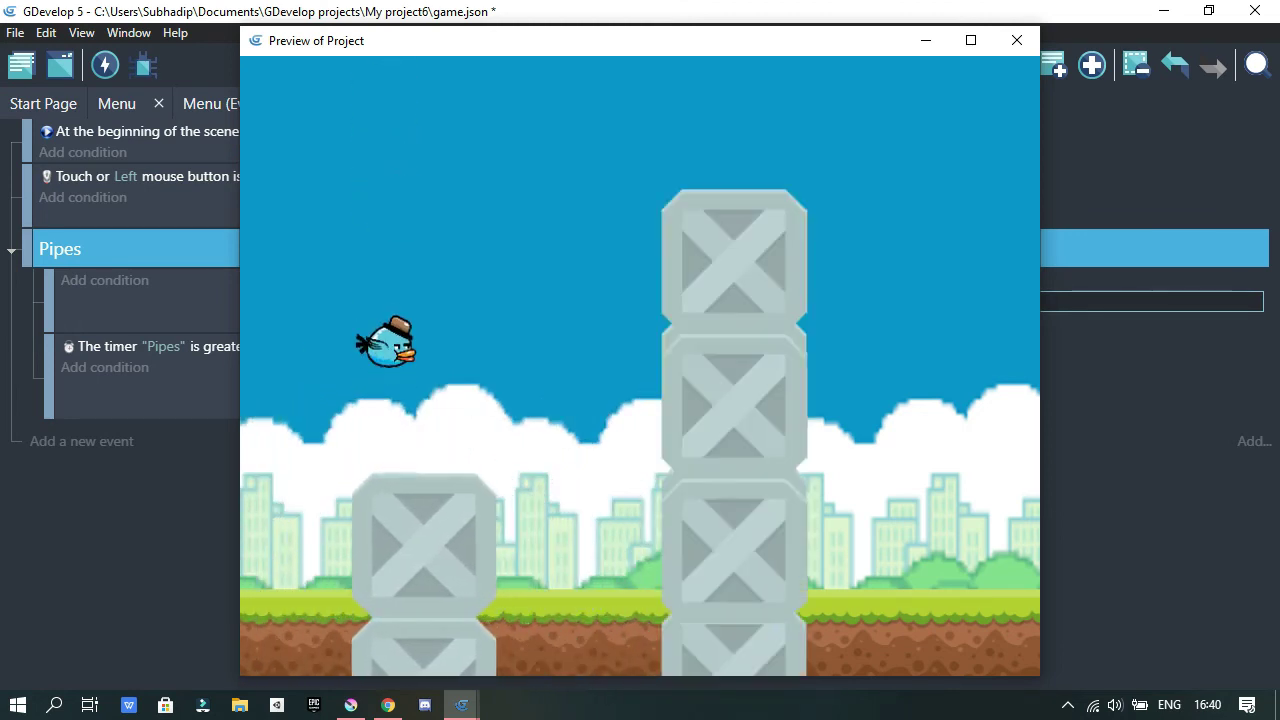
{"action": "left_click", "coordinate": [1017, 41]}
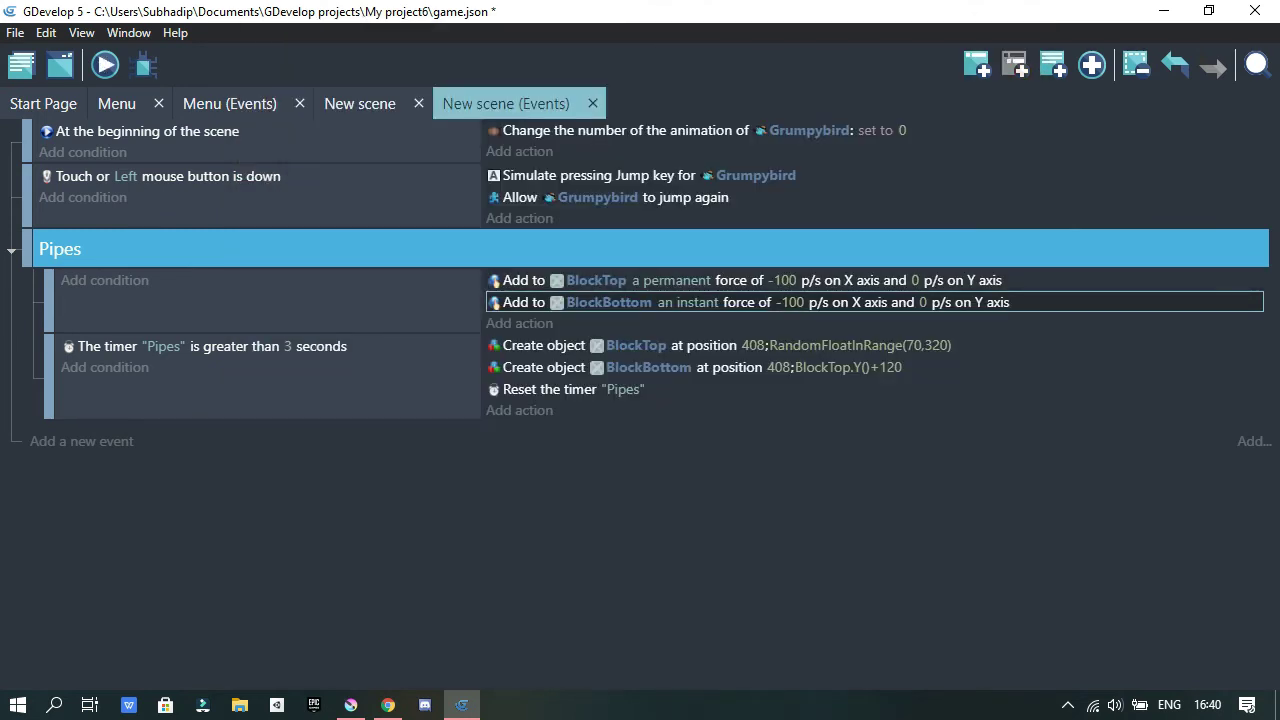
{"action": "key", "text": "alt+Tab"}
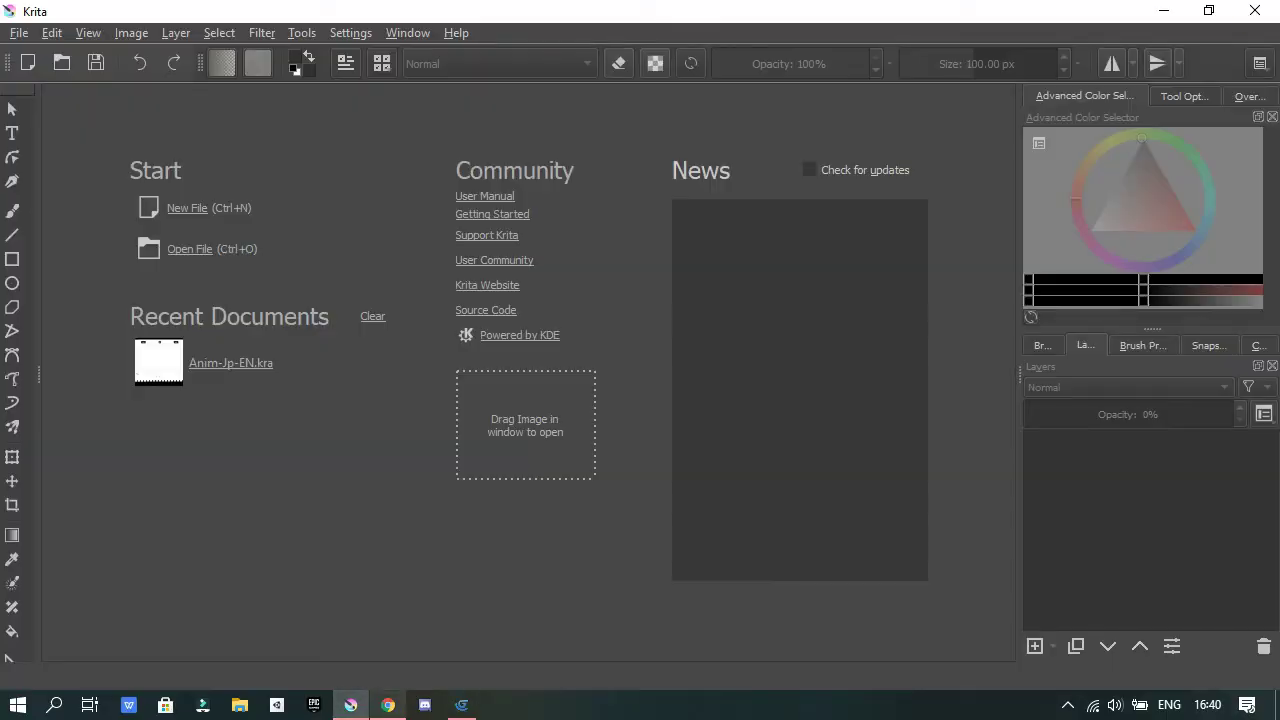
{"action": "left_click", "coordinate": [1255, 11]}
Show the object groups of New scene and create a group named "Pipes".
{"action": "left_click", "coordinate": [362, 103]}
{"action": "left_click", "coordinate": [933, 65]}
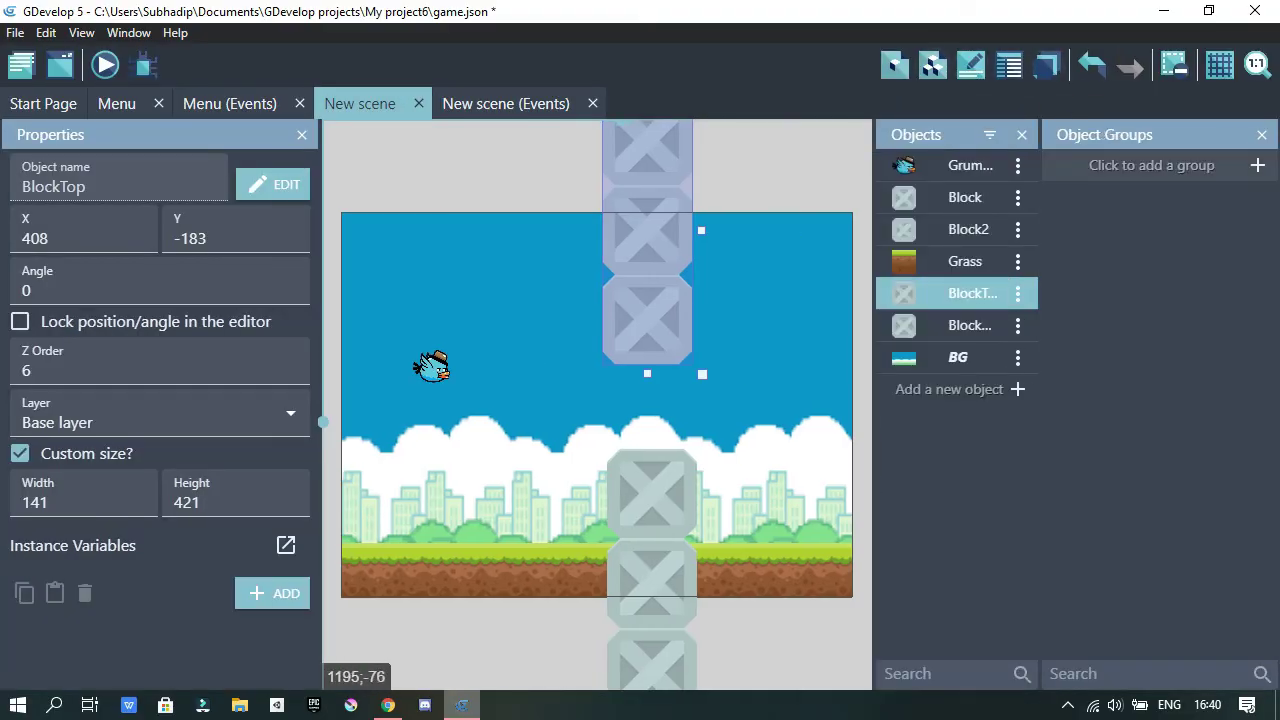
{"action": "left_click", "coordinate": [1114, 165]}
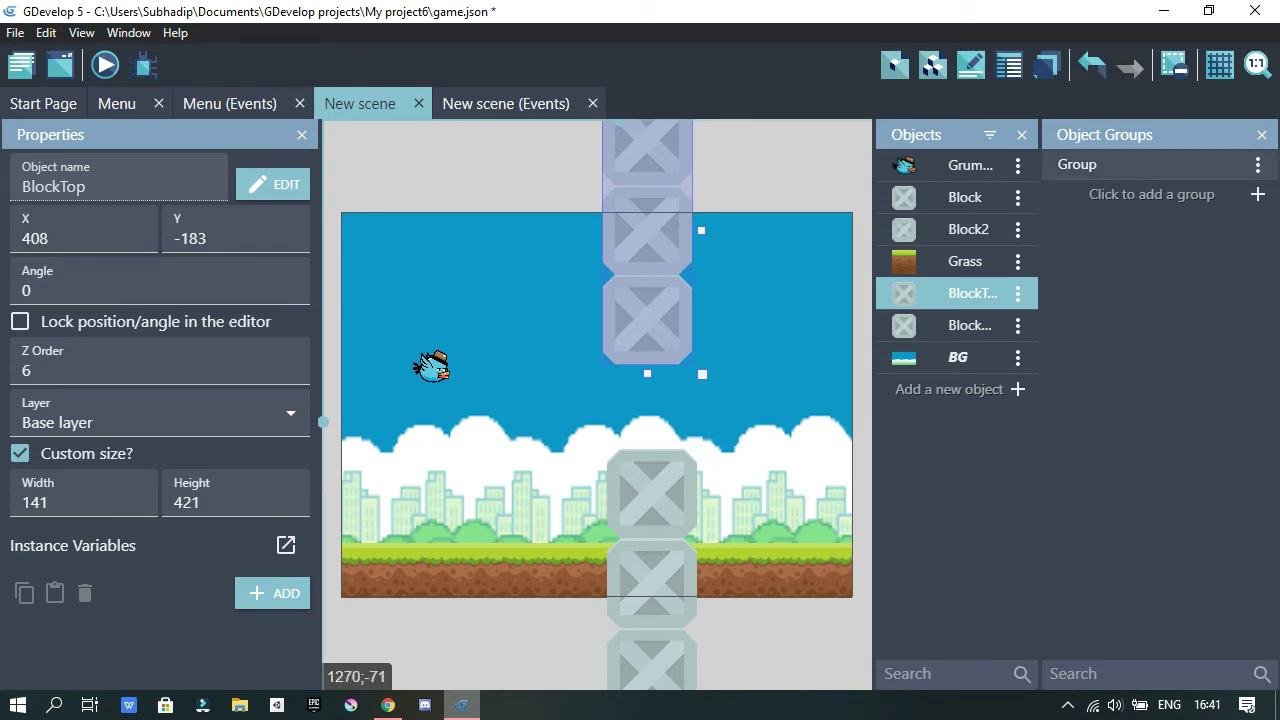
{"action": "left_click", "coordinate": [1257, 165]}
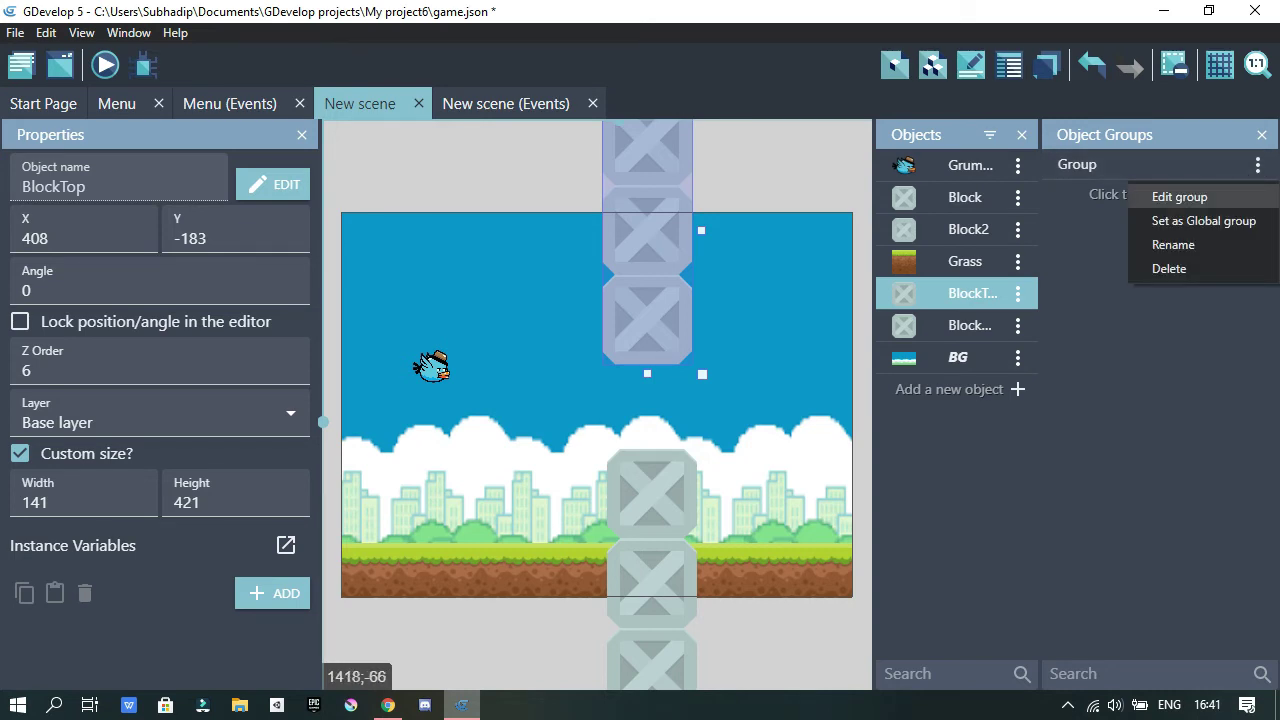
{"action": "left_click", "coordinate": [1173, 245]}
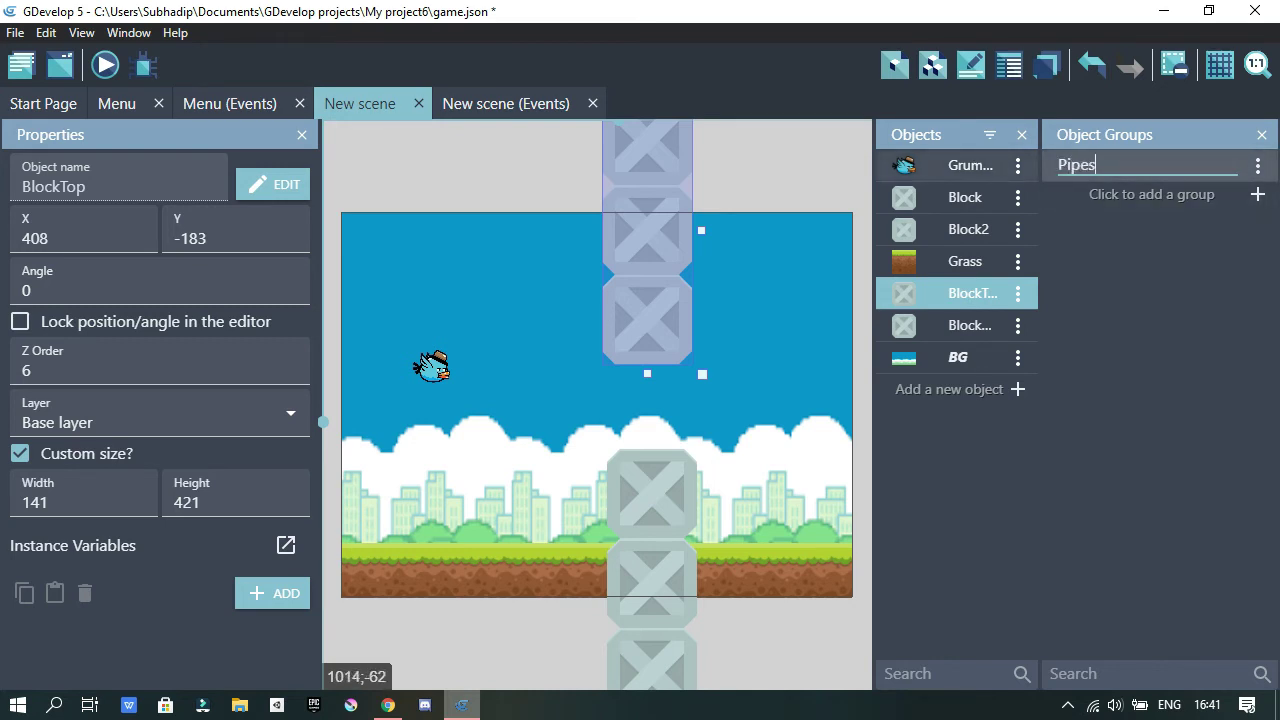
{"action": "key", "text": "Return"}
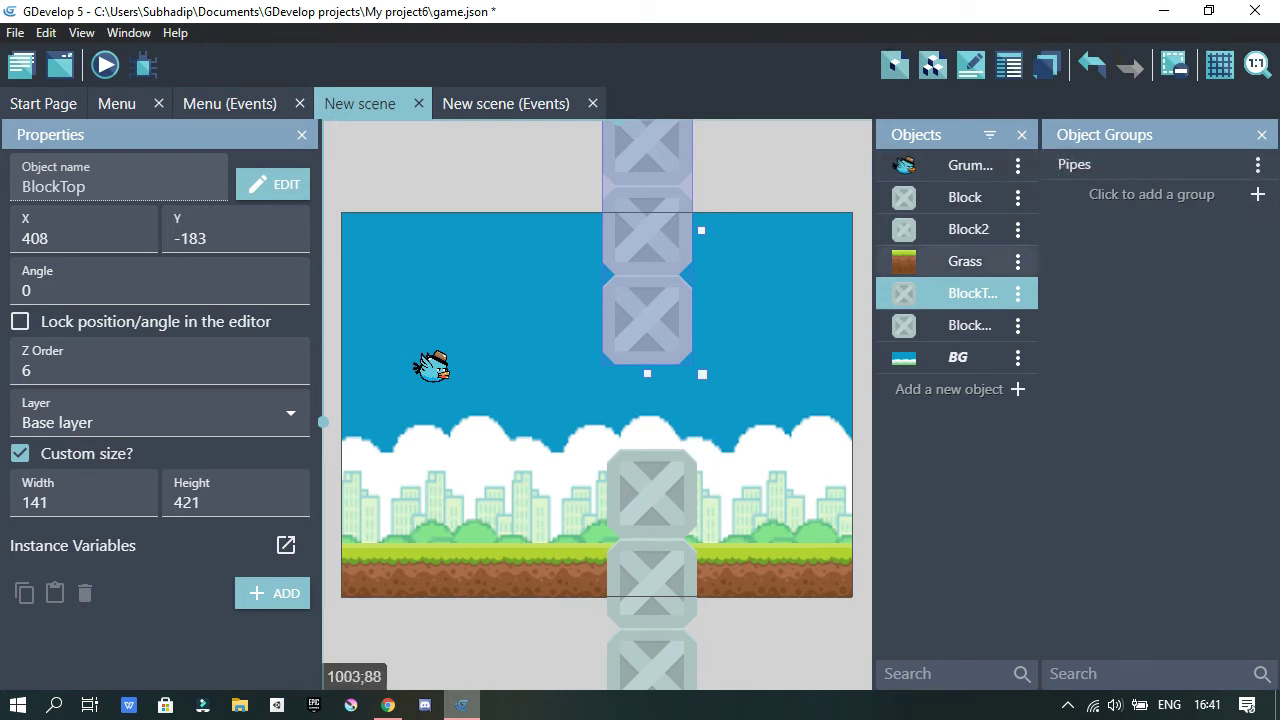
Add the BlockTop and BlockBottom objects to the Pipes group and apply the change.
{"action": "left_click_drag", "start_coordinate": [955, 293], "coordinate": [1124, 165]}
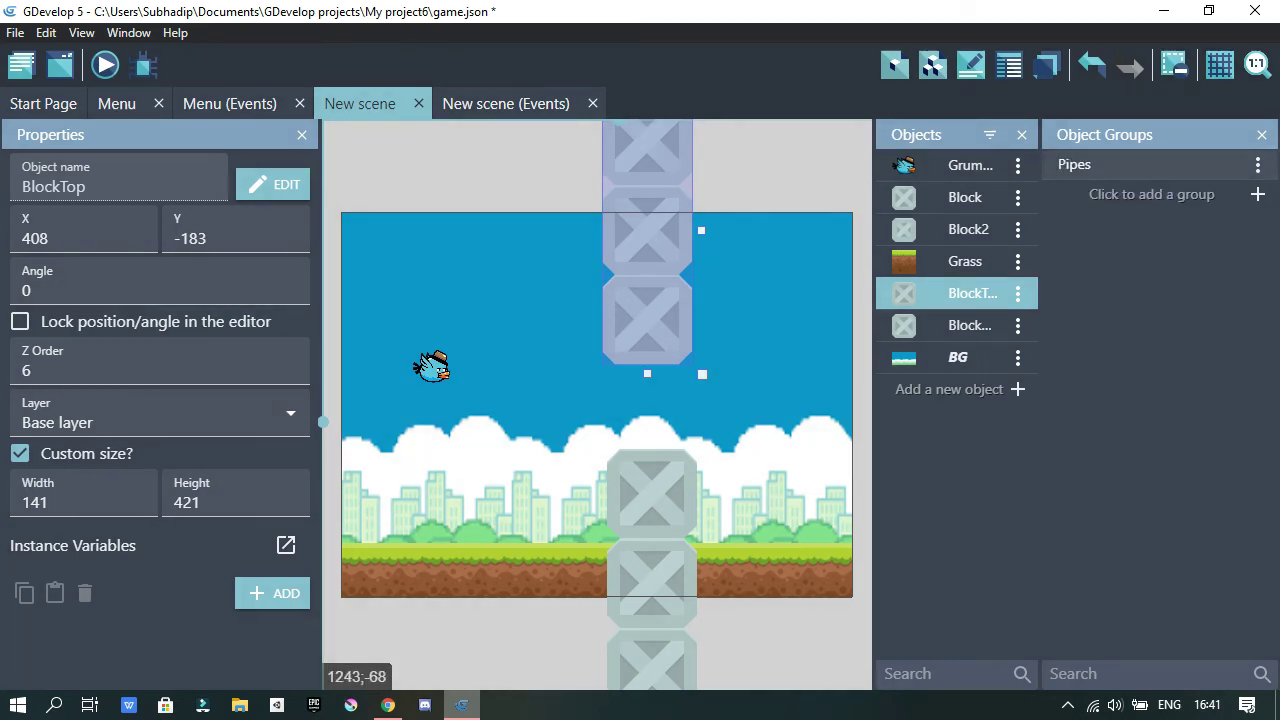
{"action": "left_click", "coordinate": [1124, 165]}
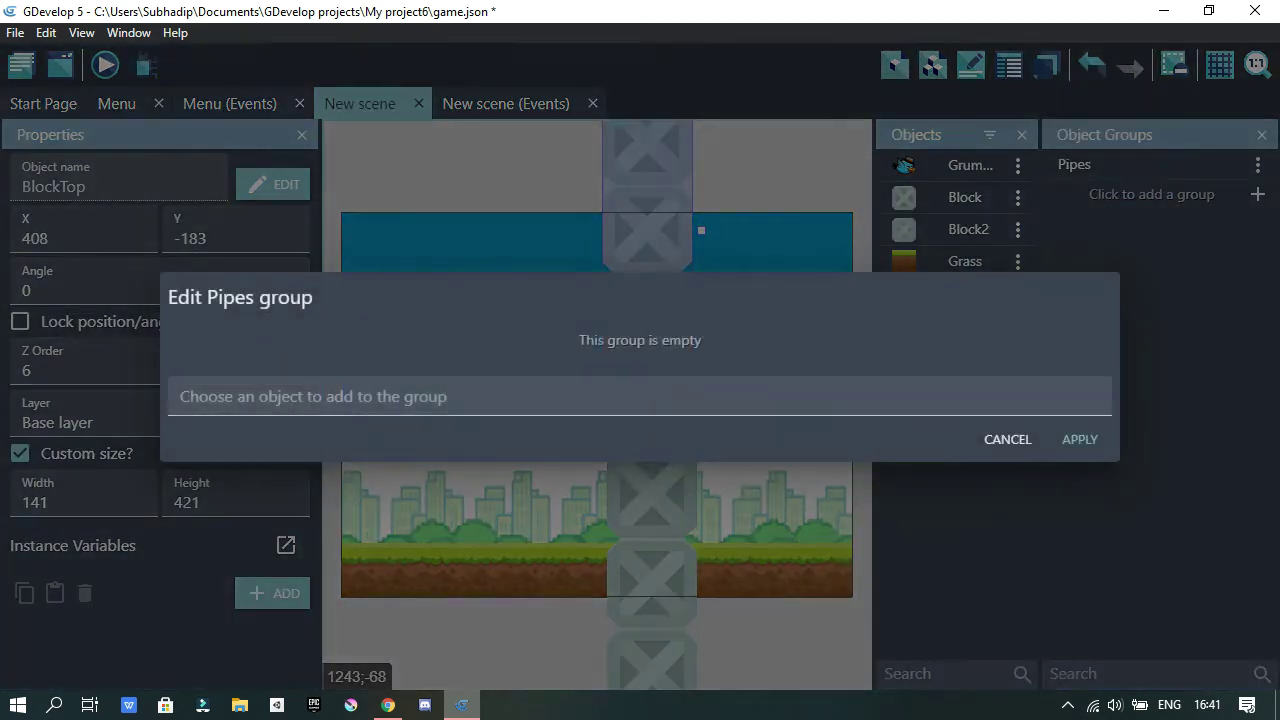
{"action": "left_click", "coordinate": [436, 394]}
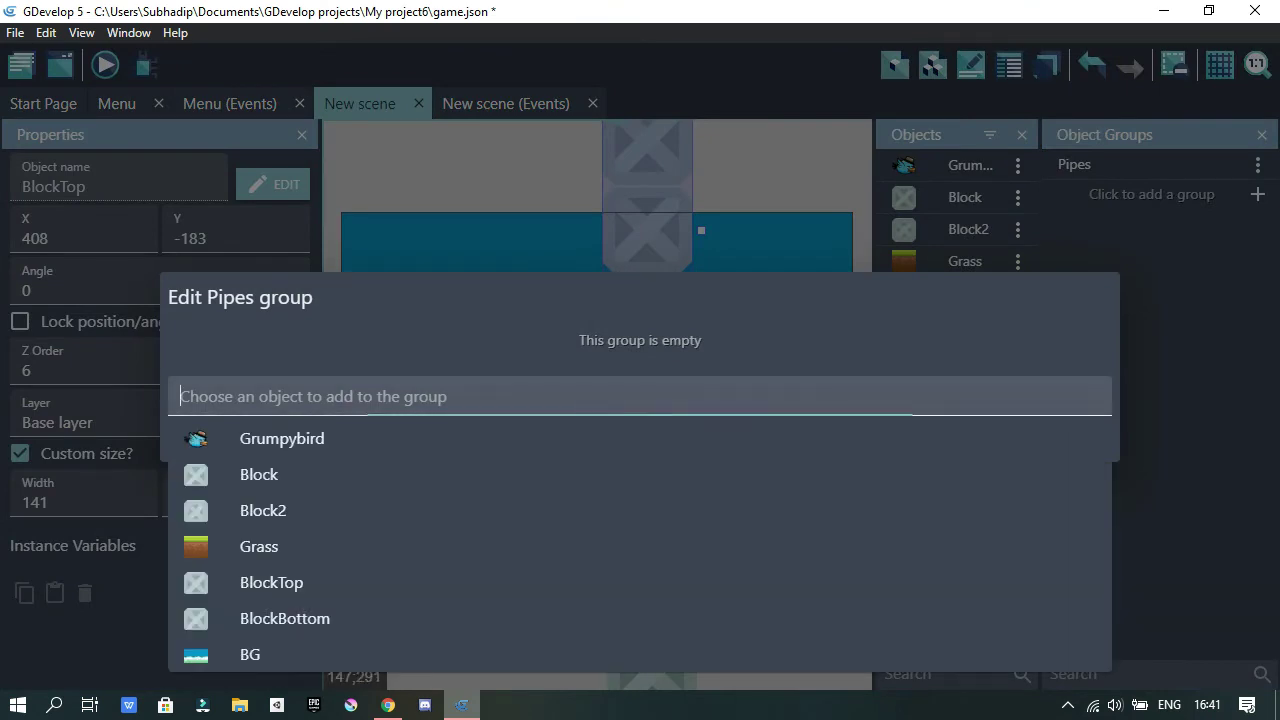
{"action": "left_click", "coordinate": [271, 582]}
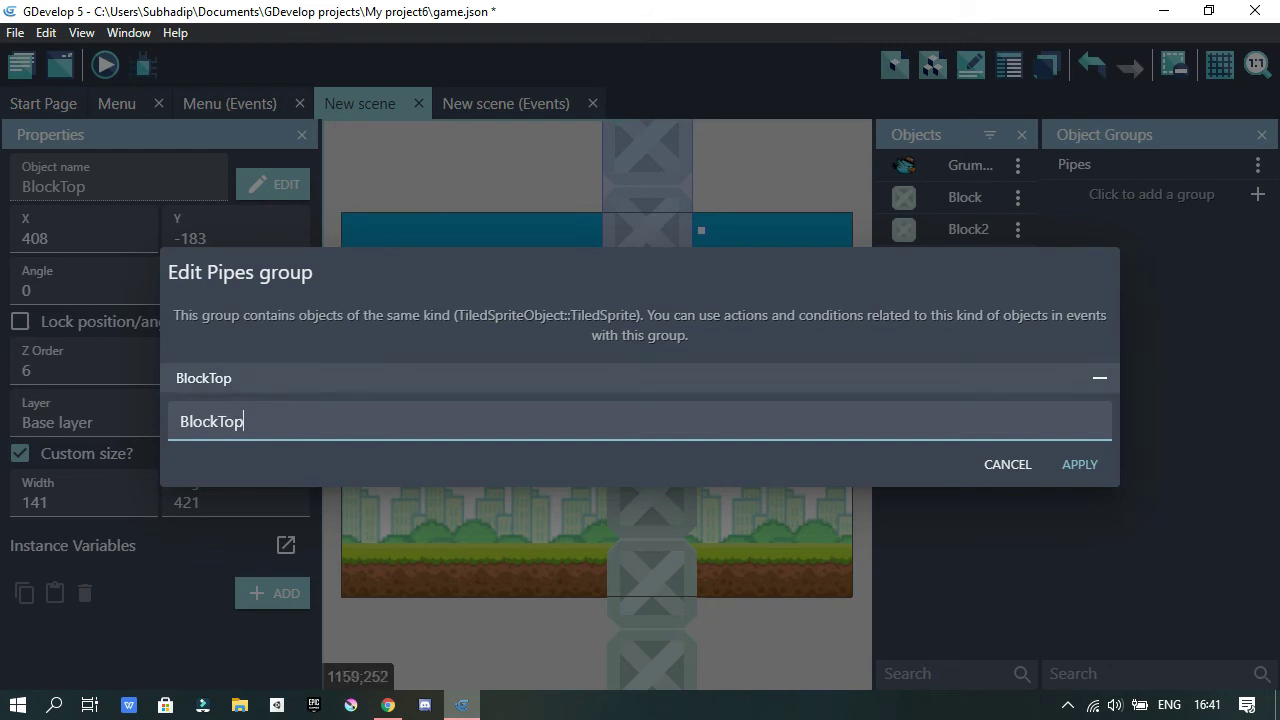
{"action": "key", "text": "ctrl+a"}
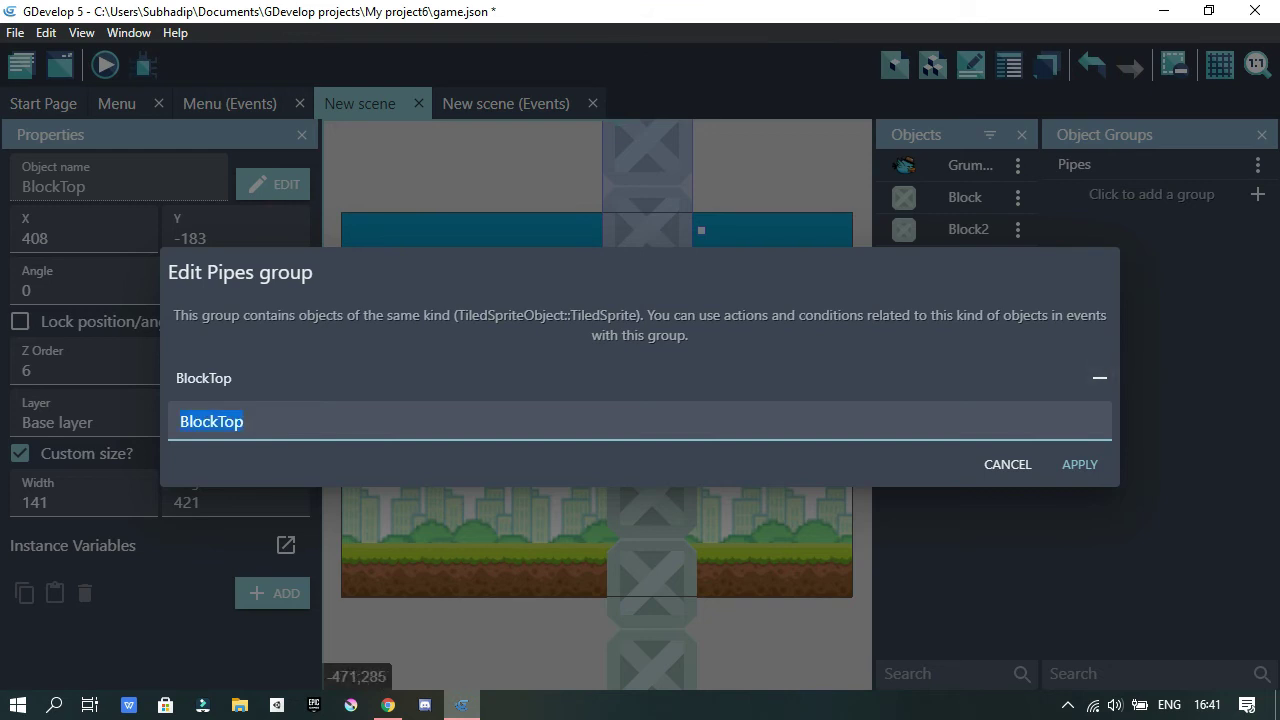
{"action": "key", "text": "BackSpace"}
{"action": "left_click", "coordinate": [326, 352]}
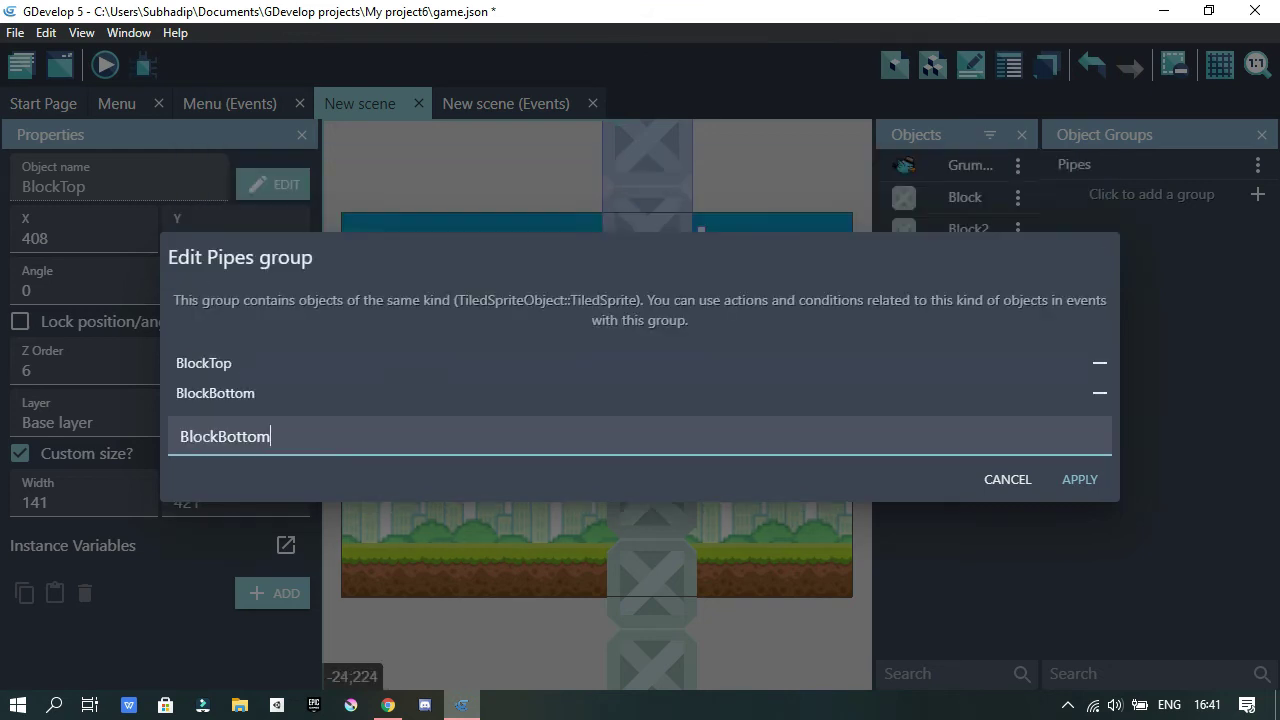
{"action": "left_click", "coordinate": [1079, 479]}
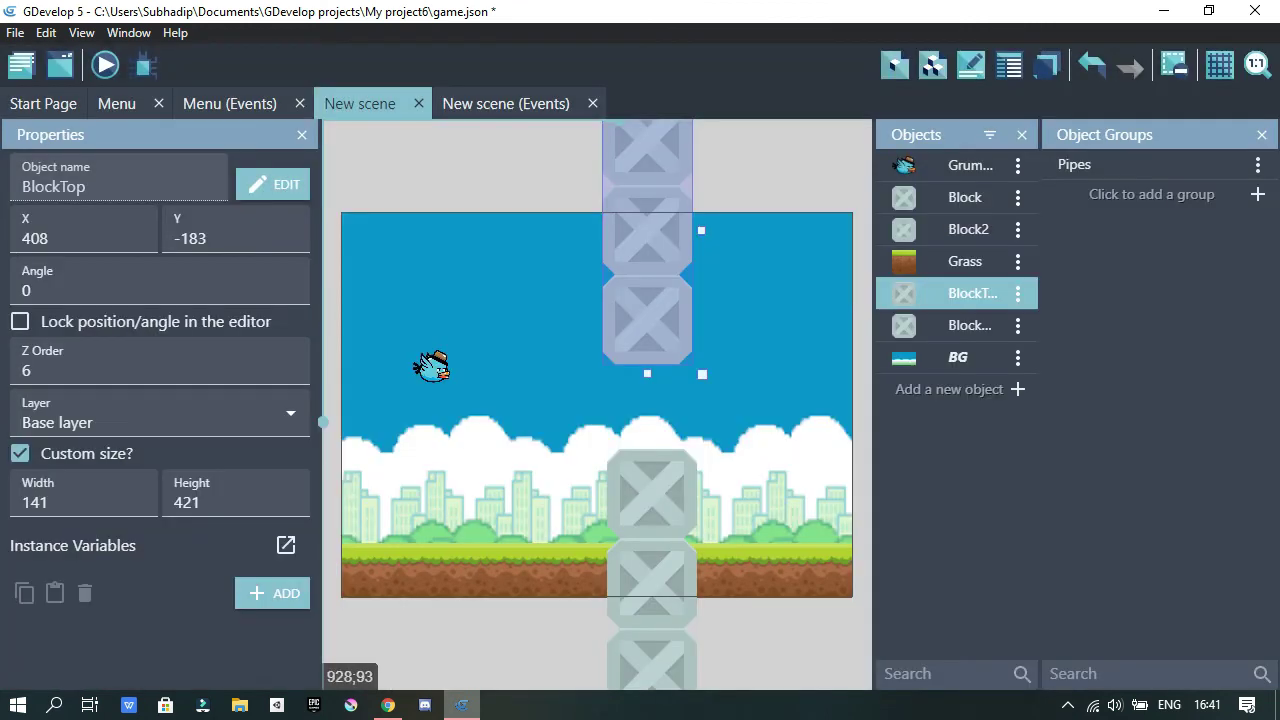
In the New scene events, add an Add a force movement action to the condition-less event under Pipes, targeting the Pipes group.
{"action": "left_click", "coordinate": [506, 103]}
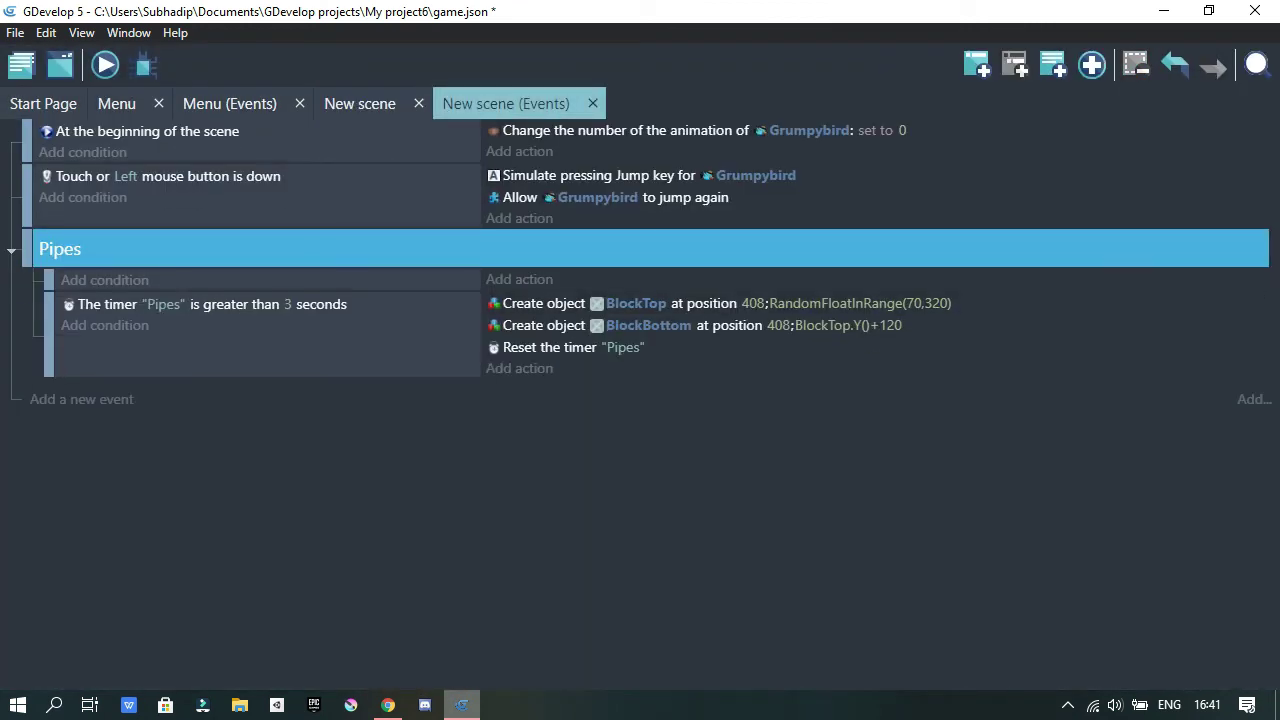
{"action": "left_click", "coordinate": [519, 279]}
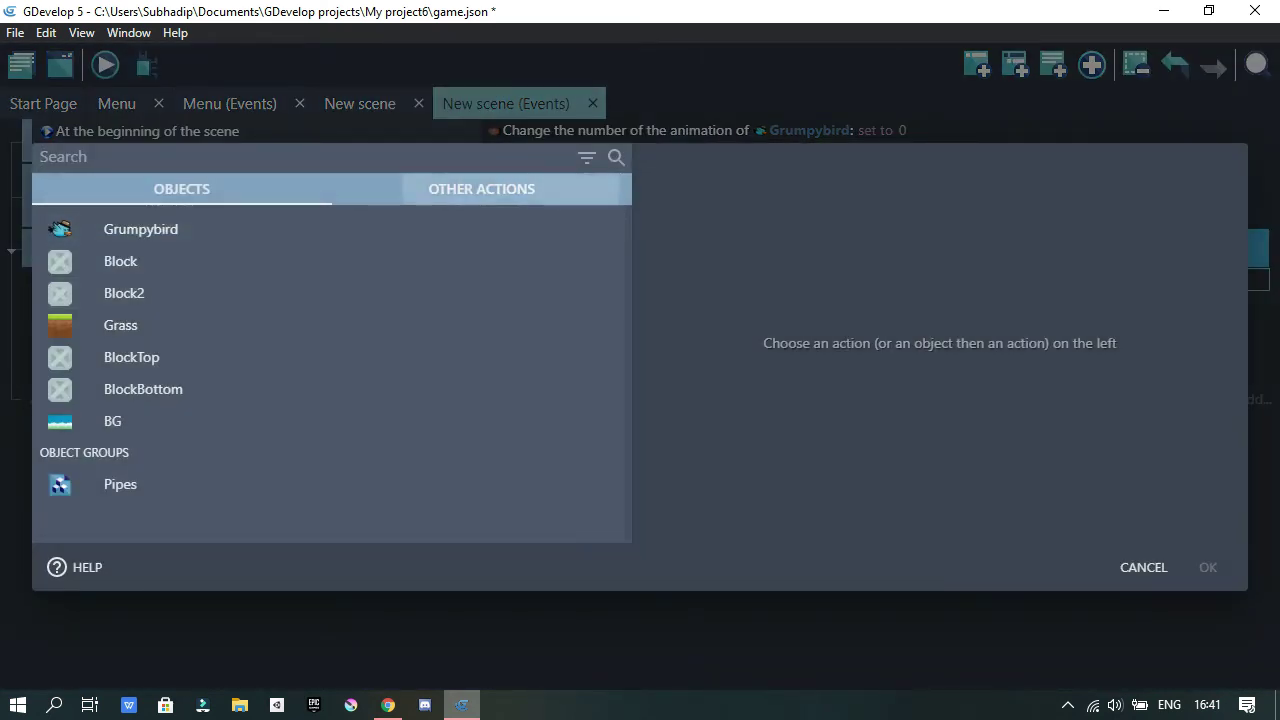
{"action": "left_click", "coordinate": [481, 189]}
{"action": "type", "text": "force"}
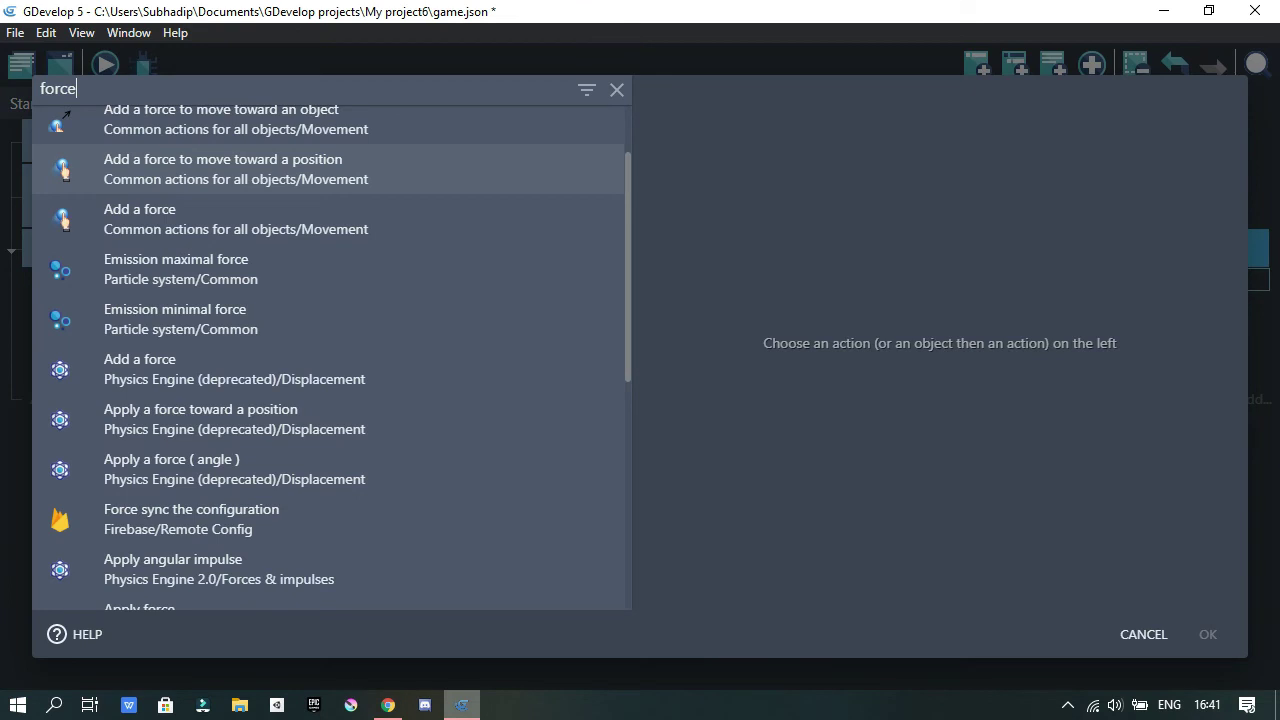
{"action": "key", "text": "Down"}
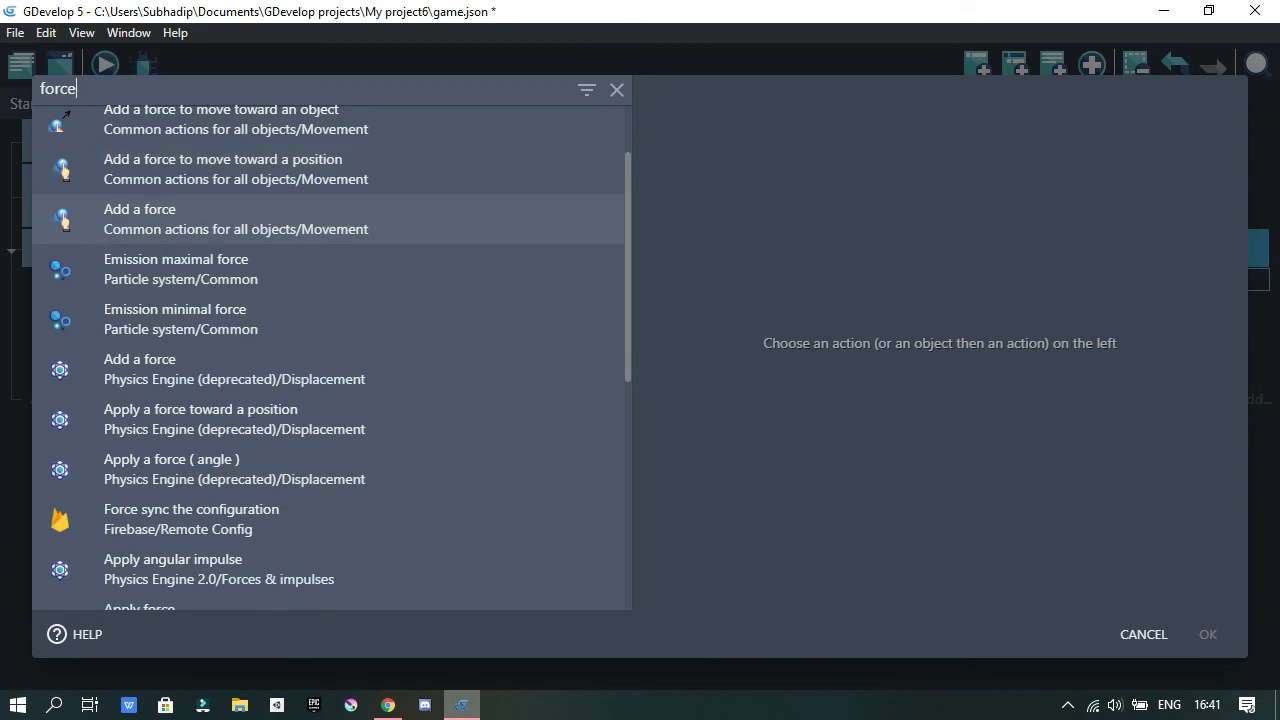
{"action": "key", "text": "Return"}
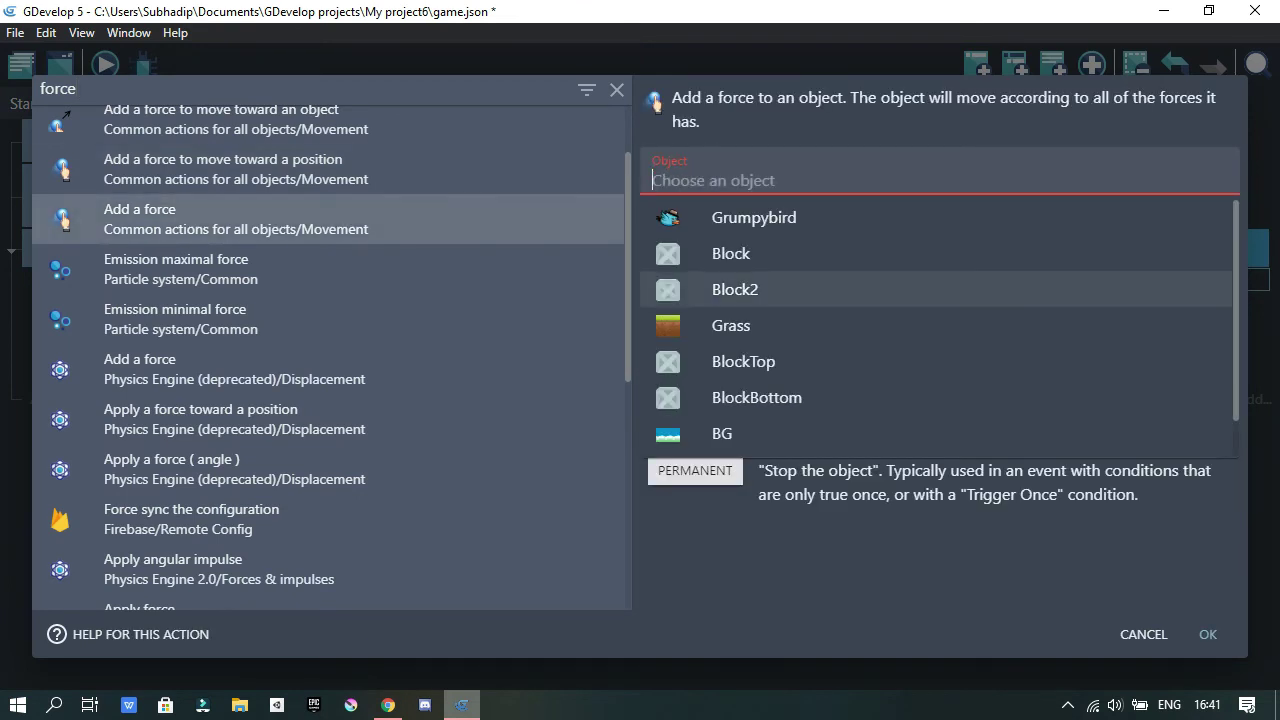
{"action": "key", "text": "Down"}
{"action": "key", "text": "Down"}
{"action": "key", "text": "Down"}
{"action": "key", "text": "Down"}
{"action": "key", "text": "Down"}
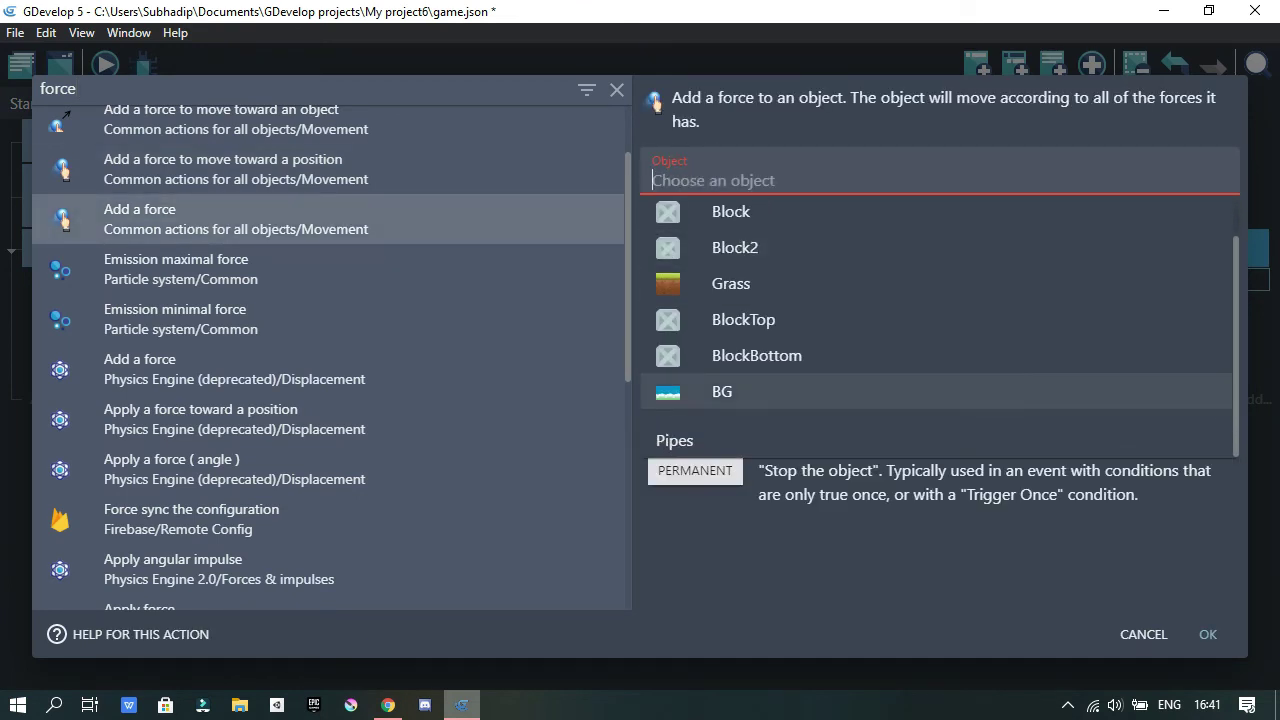
{"action": "key", "text": "Return"}
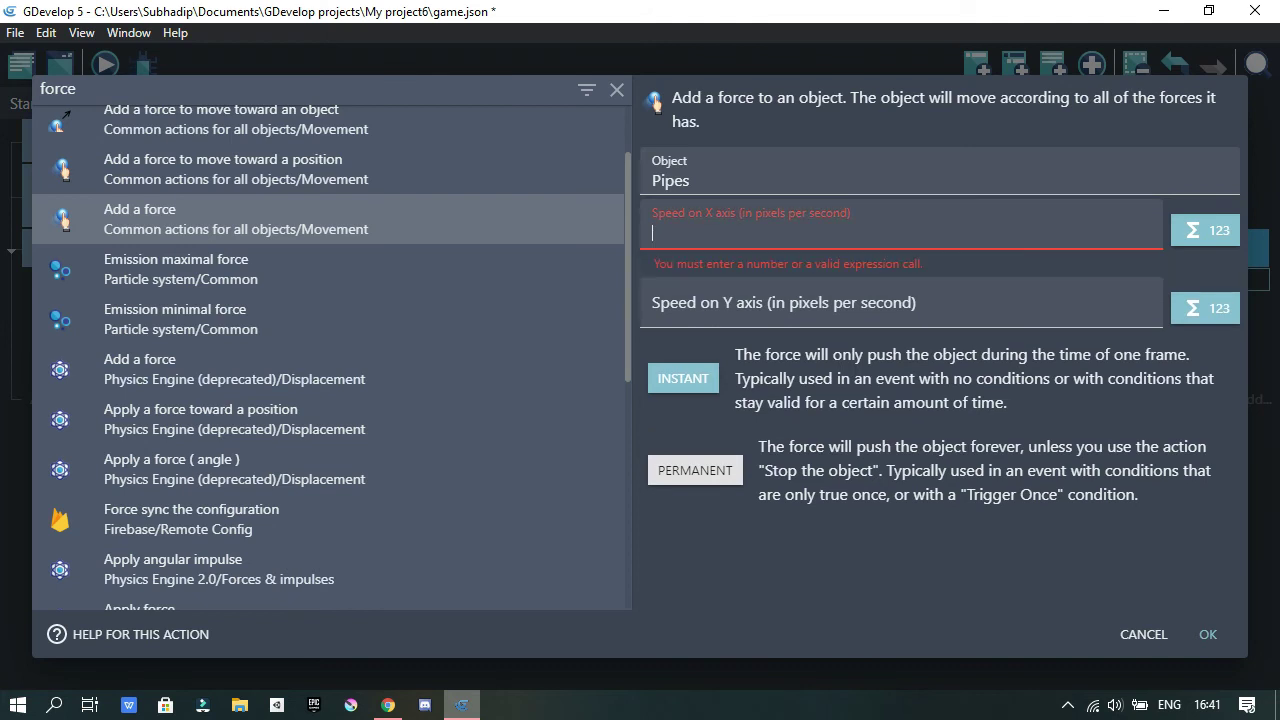
Make the Pipes force permanent with a speed of -90 on the X axis and 0 on the Y axis.
{"action": "type", "text": "-100"}
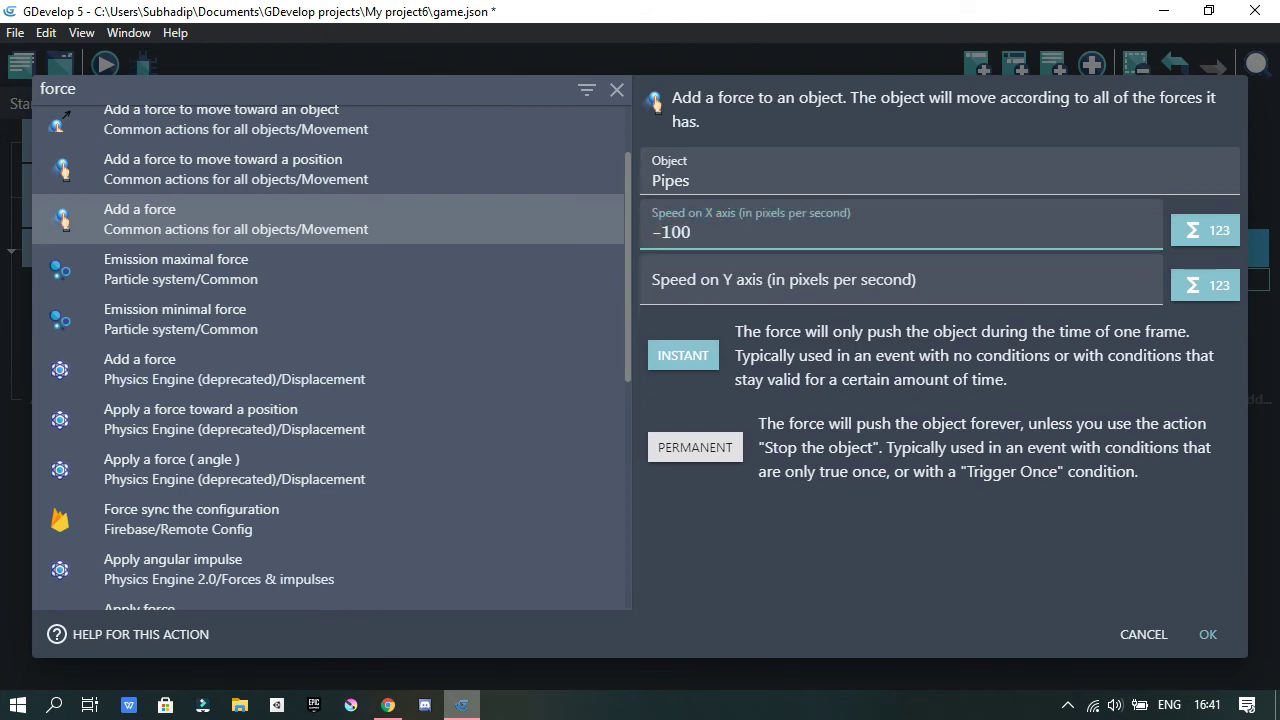
{"action": "double_click", "coordinate": [677, 232]}
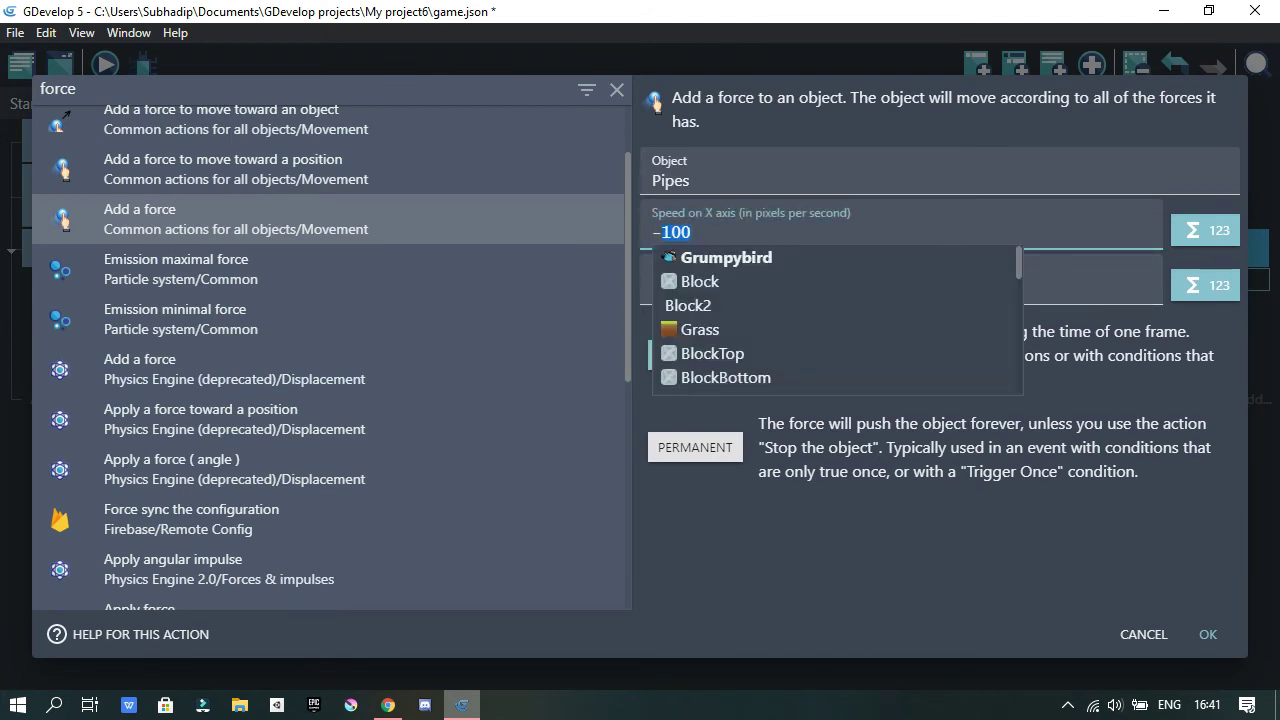
{"action": "type", "text": "90"}
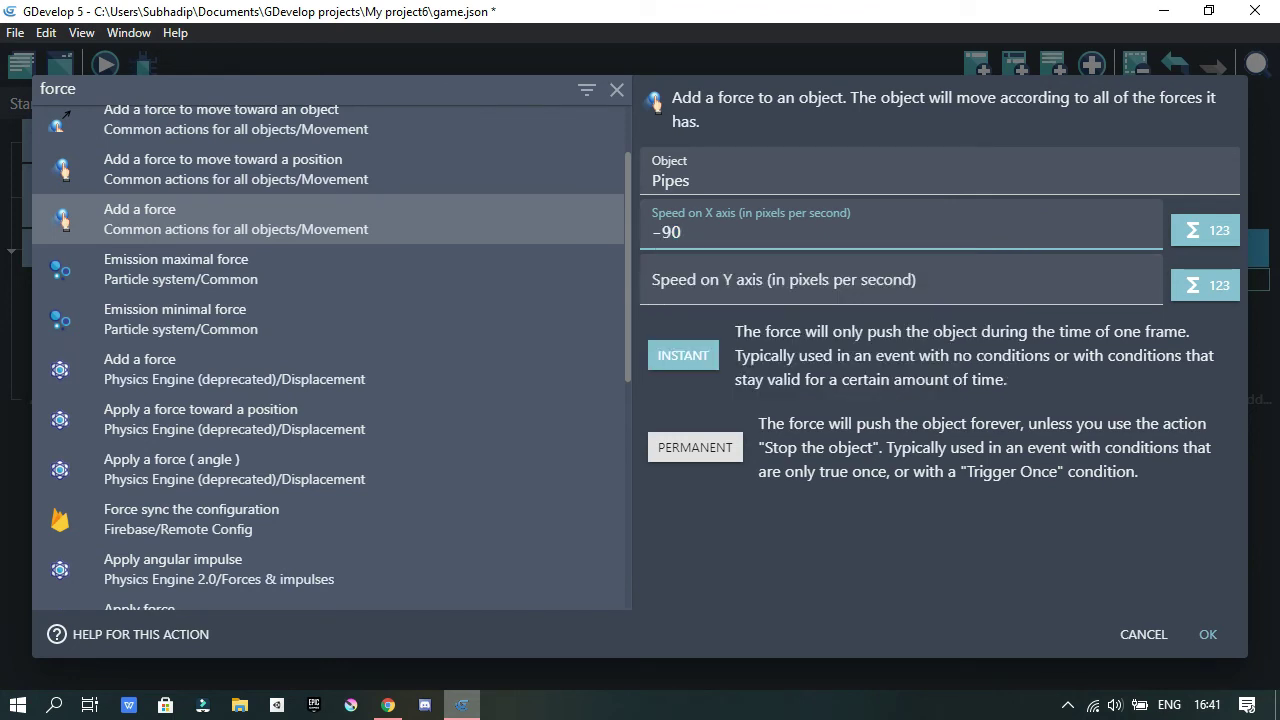
{"action": "left_click", "coordinate": [690, 284]}
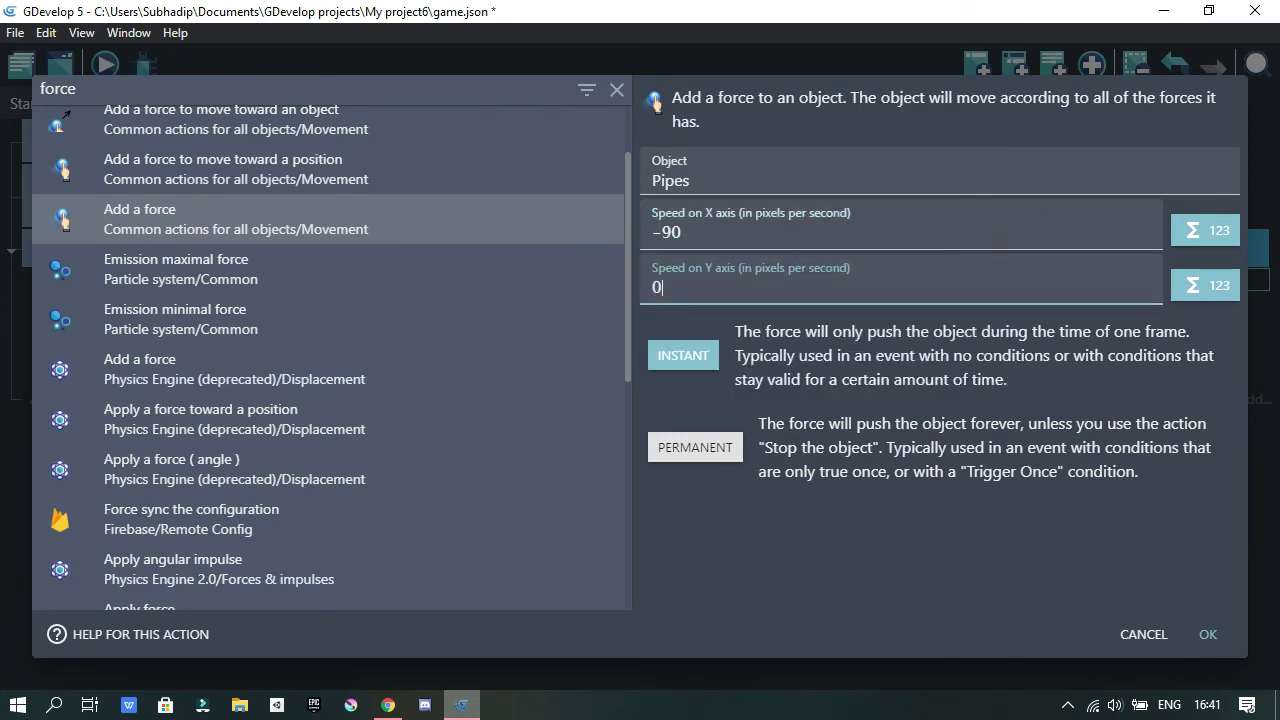
{"action": "left_click", "coordinate": [695, 447]}
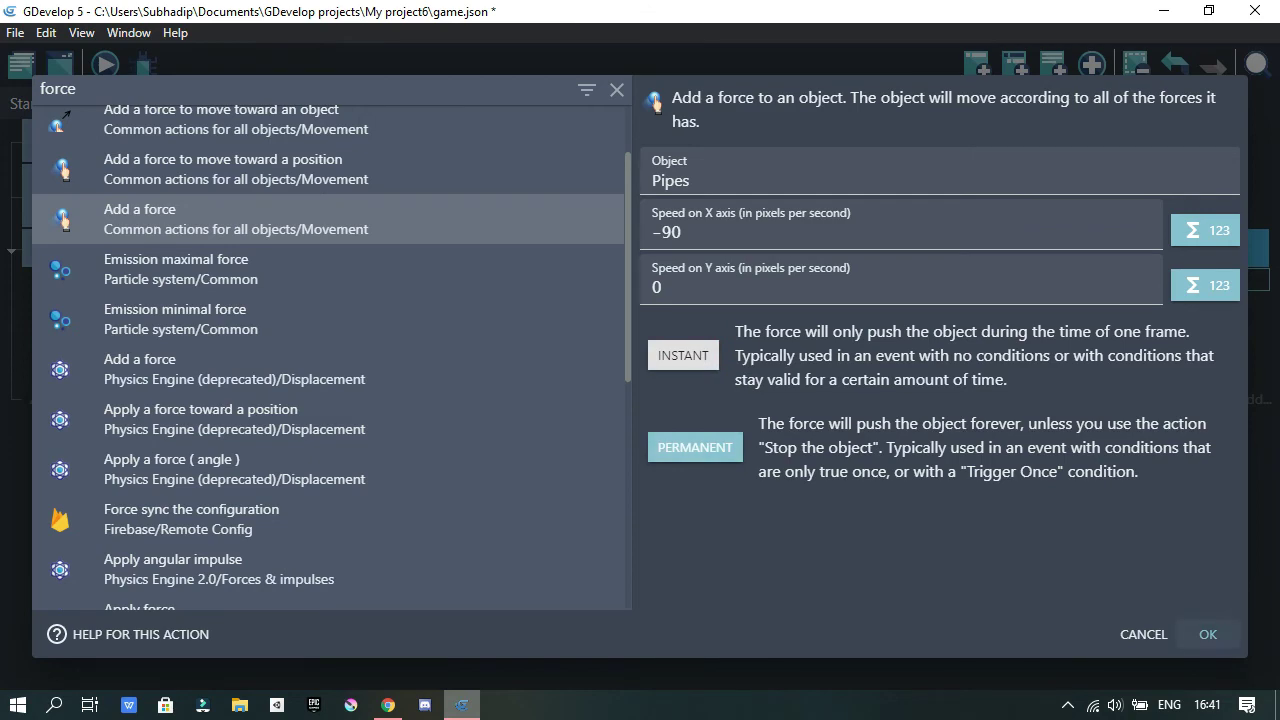
{"action": "left_click", "coordinate": [1208, 634]}
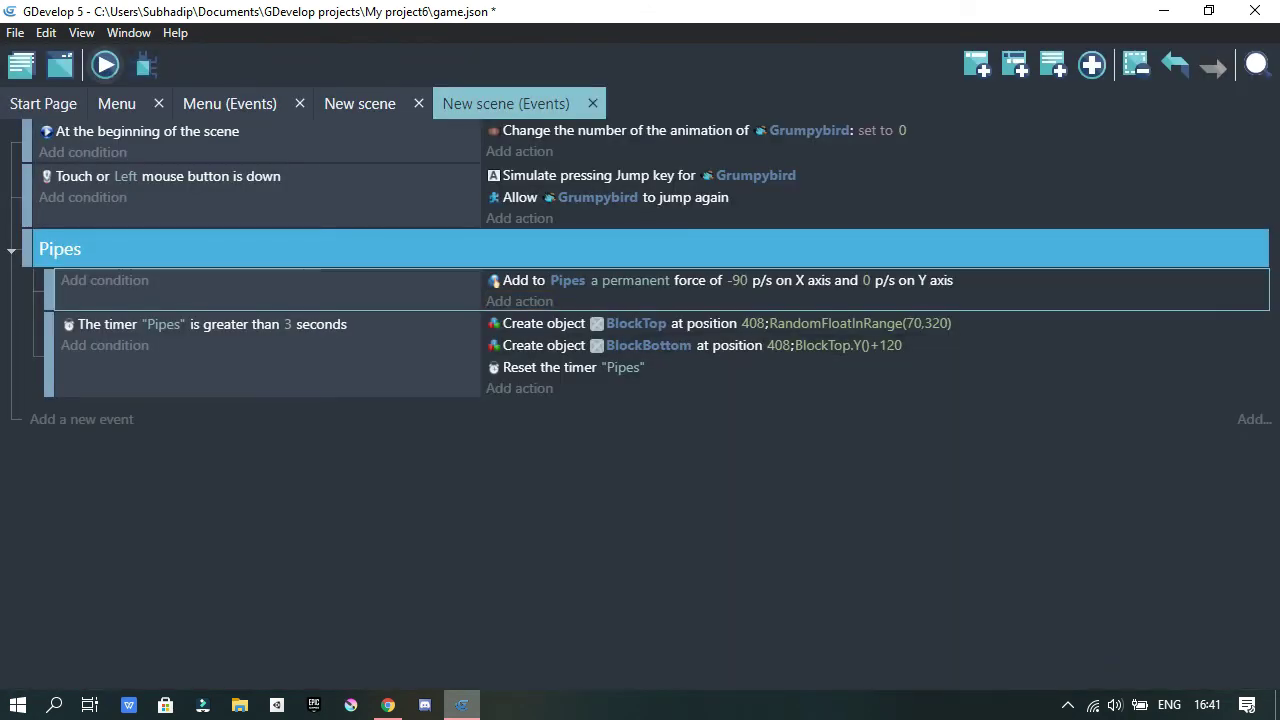
Preview the game, make the bird jump several times while watching for the moving pipes, and close the preview.
{"action": "left_click", "coordinate": [105, 65]}
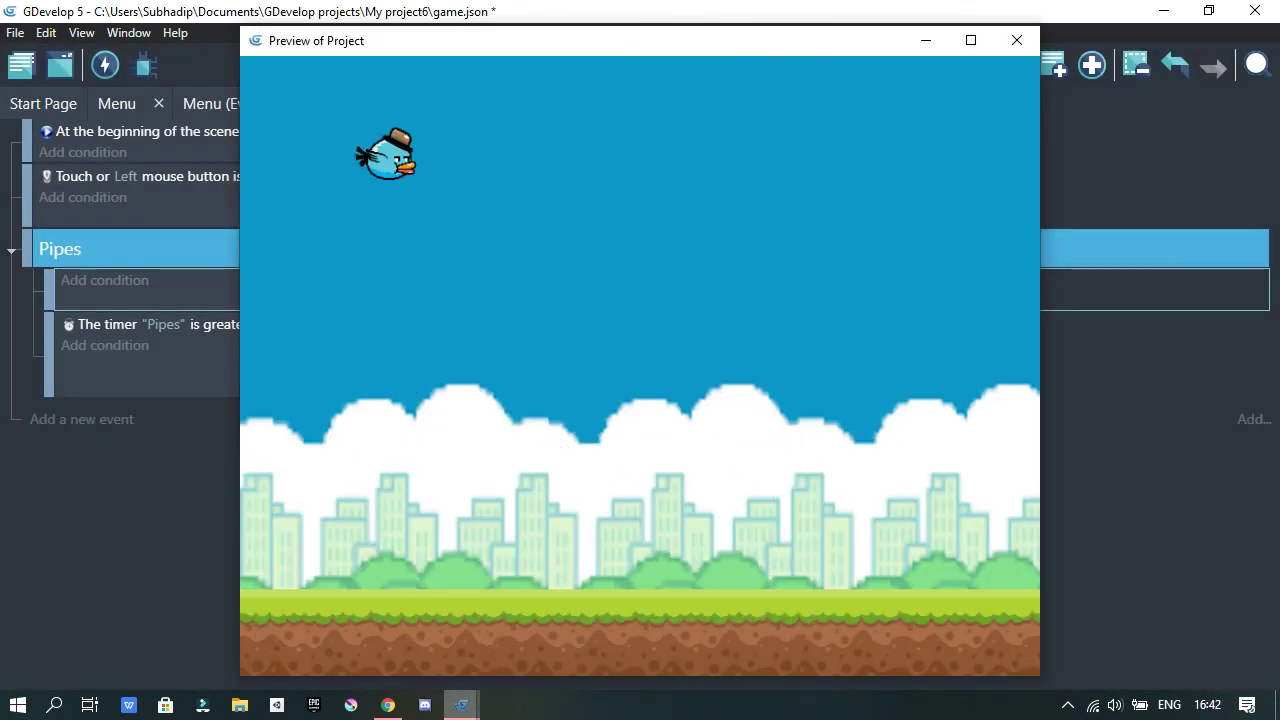
{"action": "left_click", "coordinate": [640, 366]}
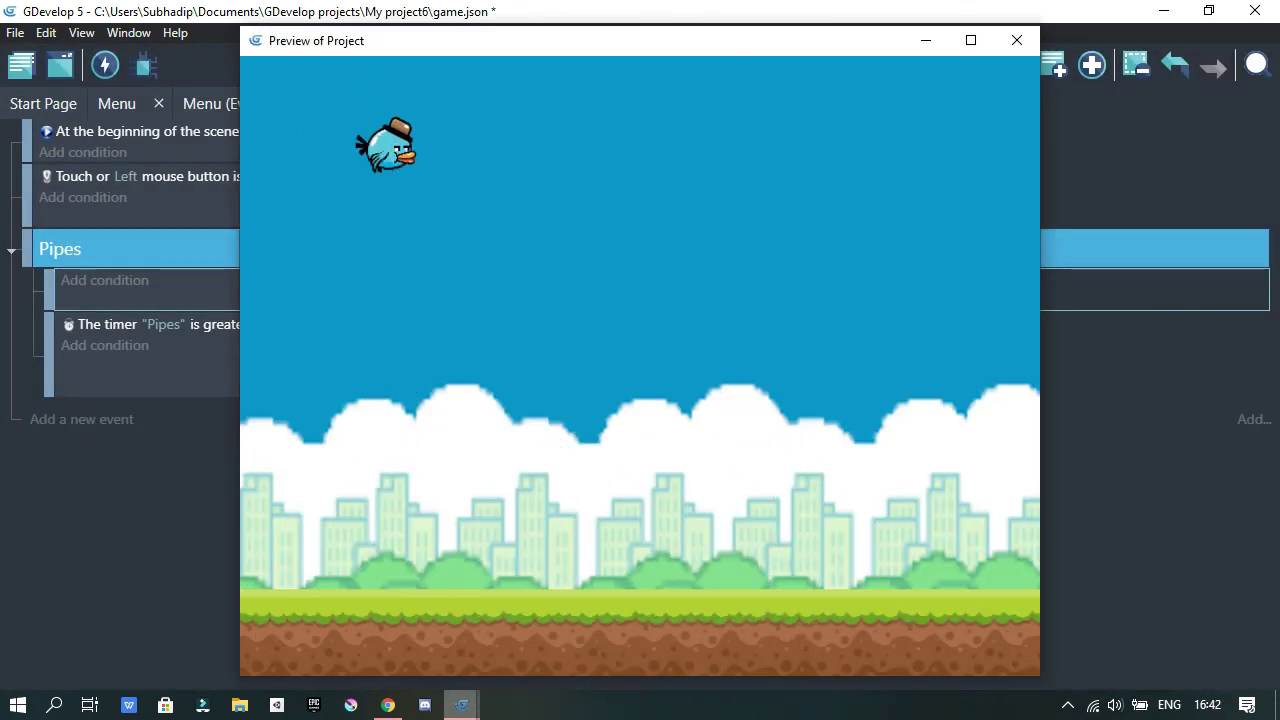
{"action": "left_click", "coordinate": [640, 366]}
{"action": "left_click", "coordinate": [640, 366]}
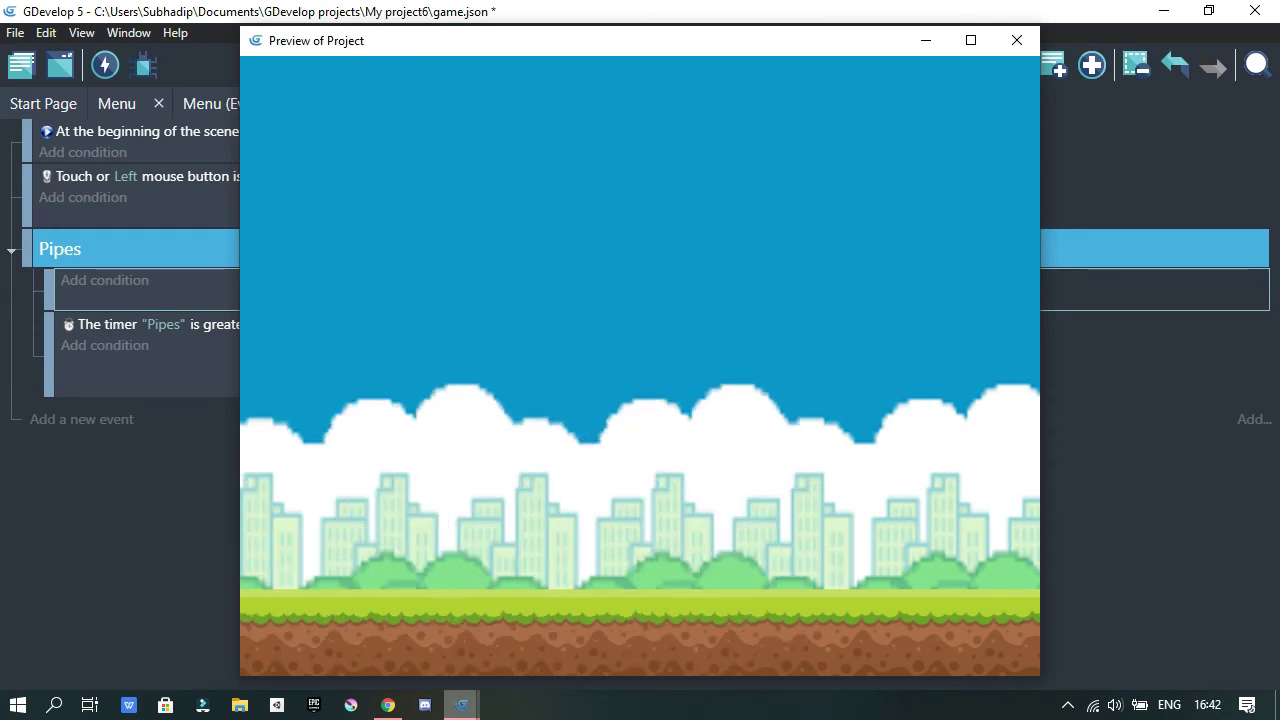
{"action": "left_click", "coordinate": [640, 366]}
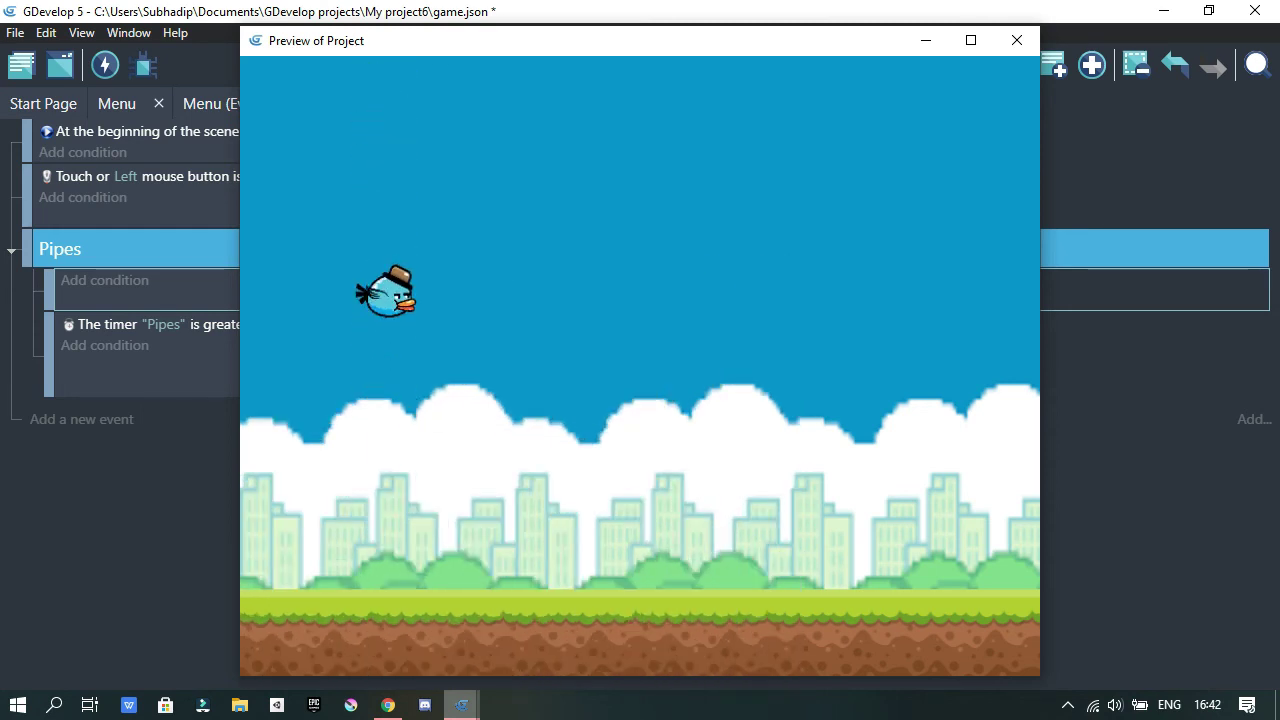
{"action": "left_click", "coordinate": [640, 366]}
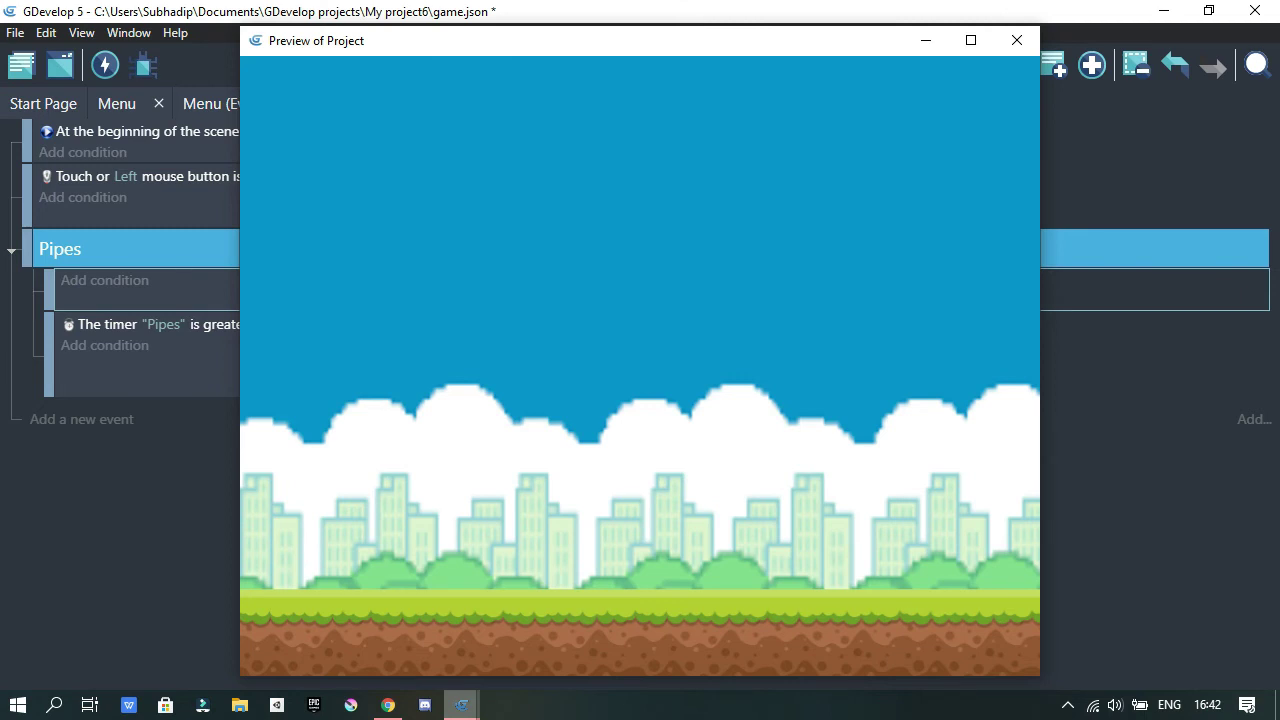
{"action": "left_click", "coordinate": [640, 366]}
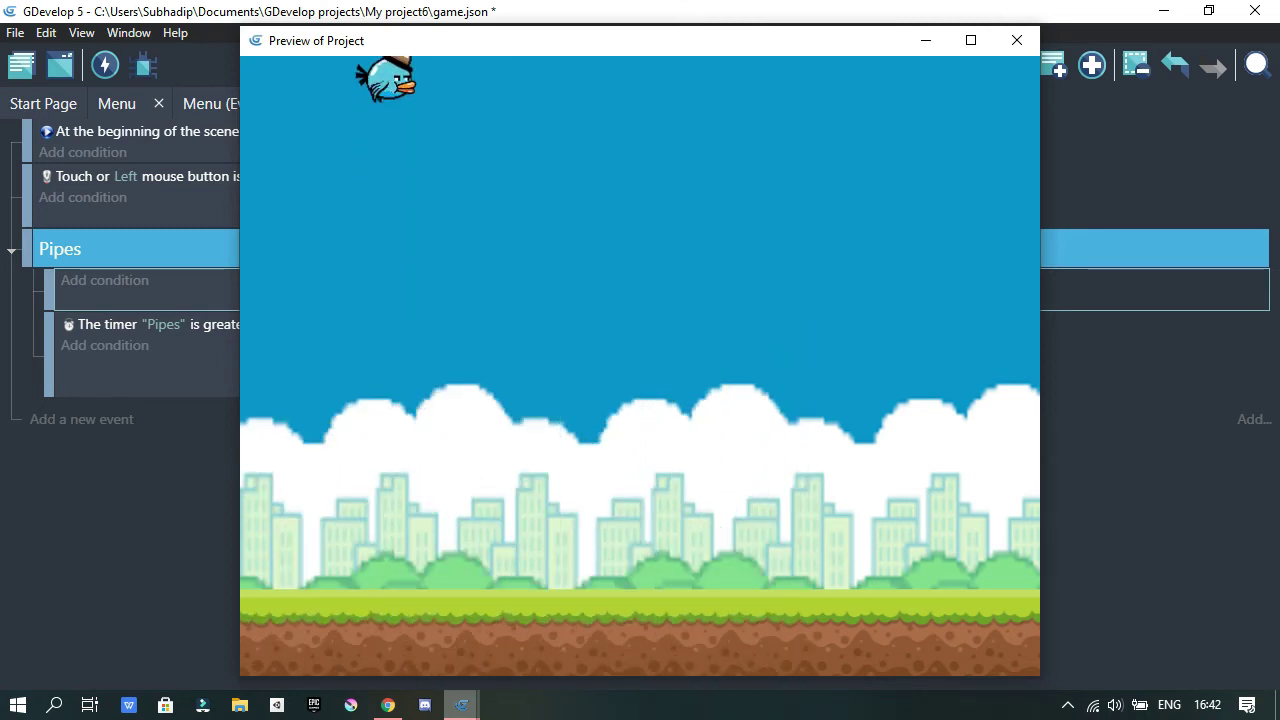
{"action": "left_click", "coordinate": [1017, 41]}
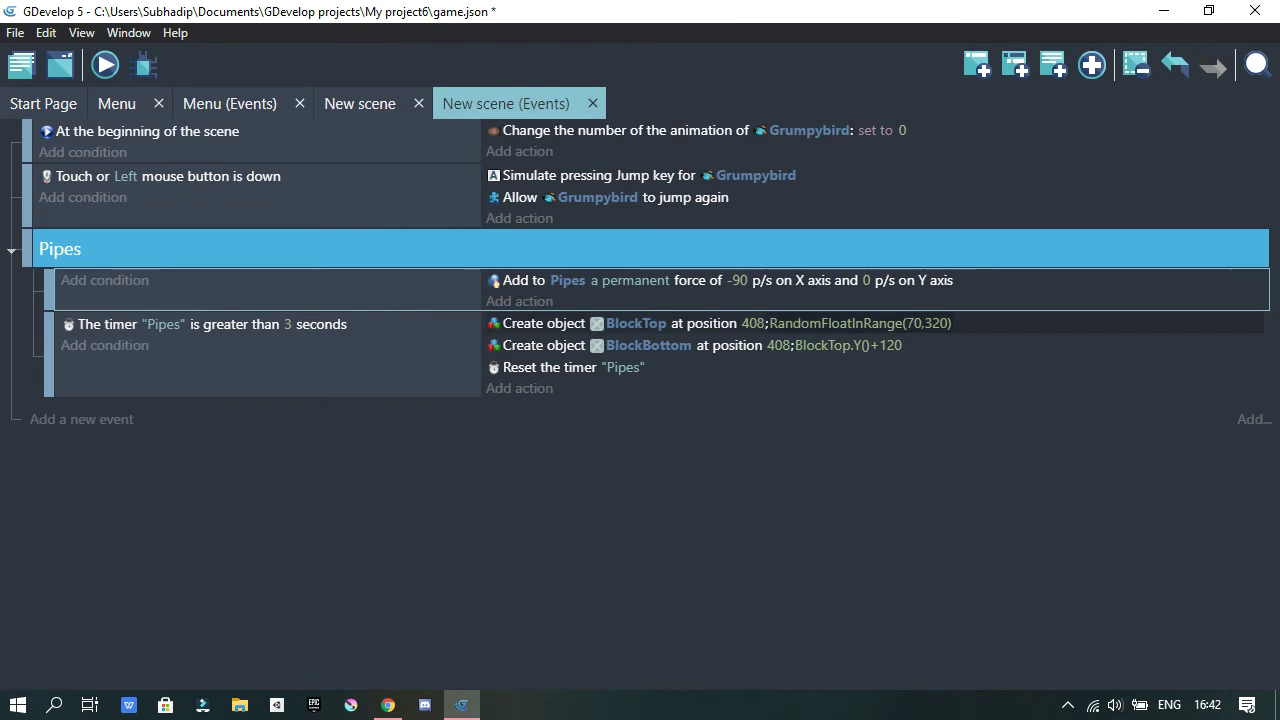
Check the Flappy Bird reference video in Chrome, return to GDevelop, and add a Trigger once condition to the "Pipes" timer event.
{"action": "left_click", "coordinate": [388, 705]}
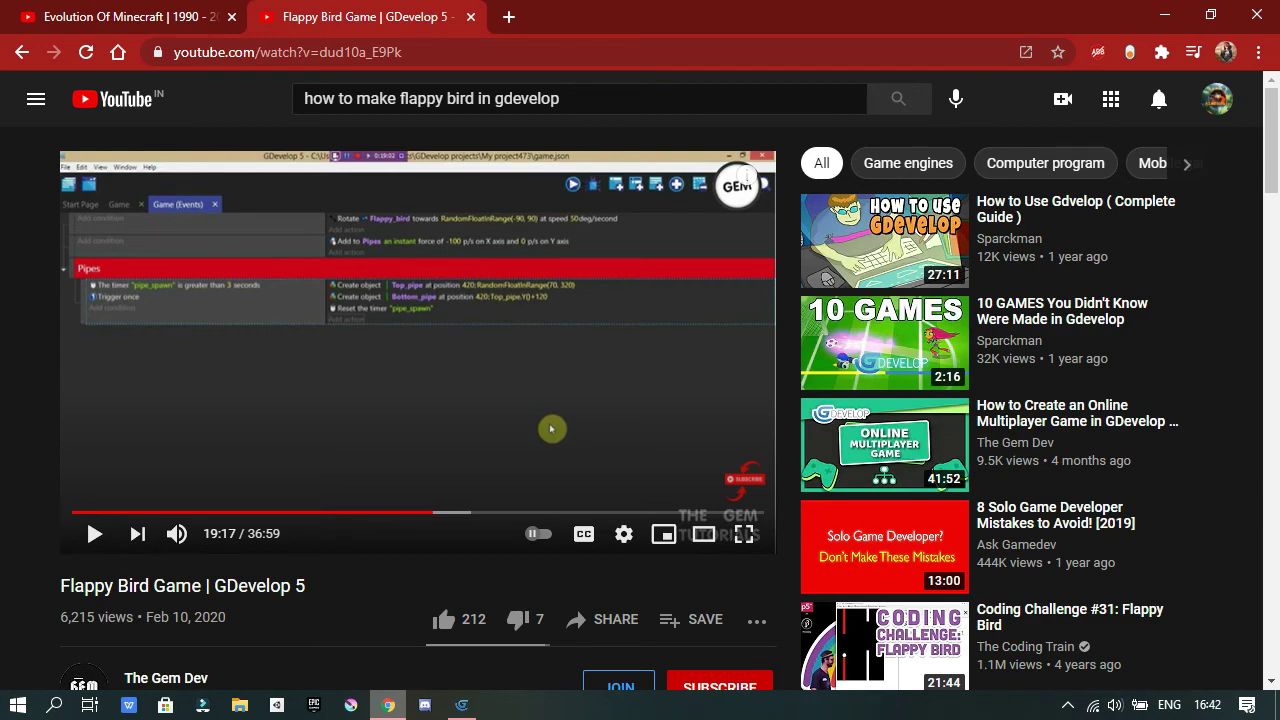
{"action": "key", "text": "alt+Tab"}
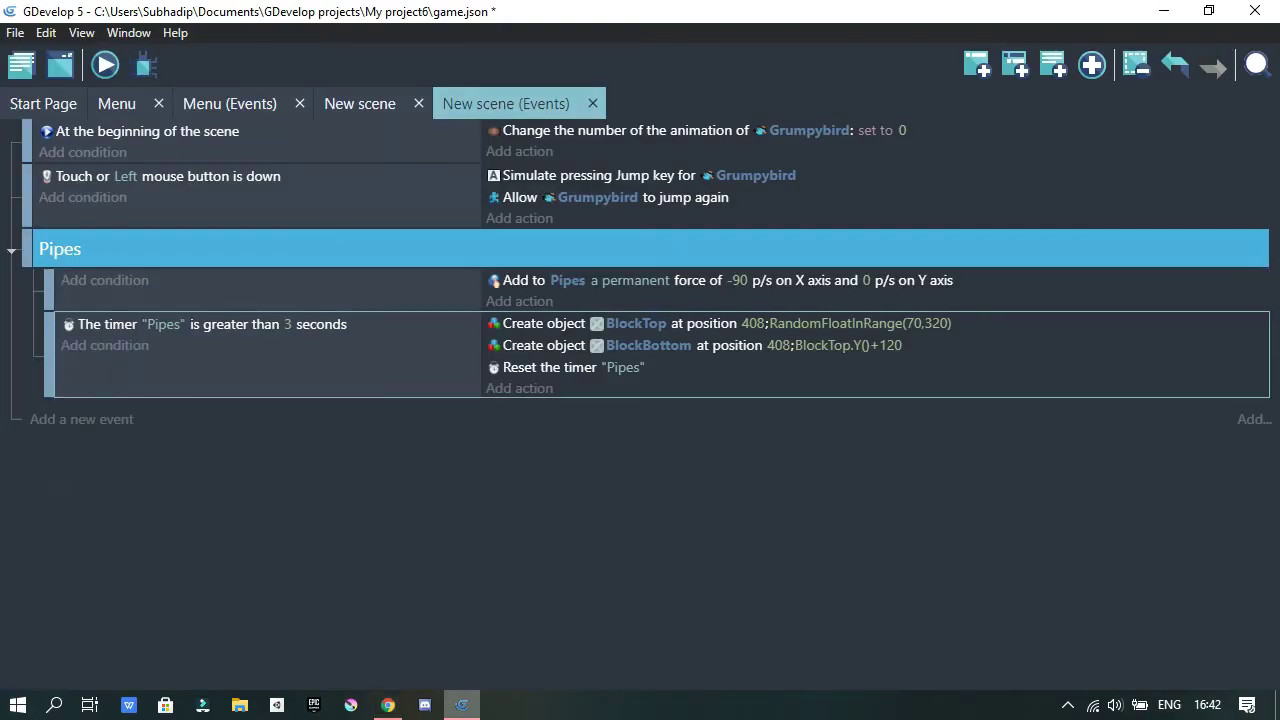
{"action": "left_click", "coordinate": [104, 346]}
{"action": "left_click", "coordinate": [482, 189]}
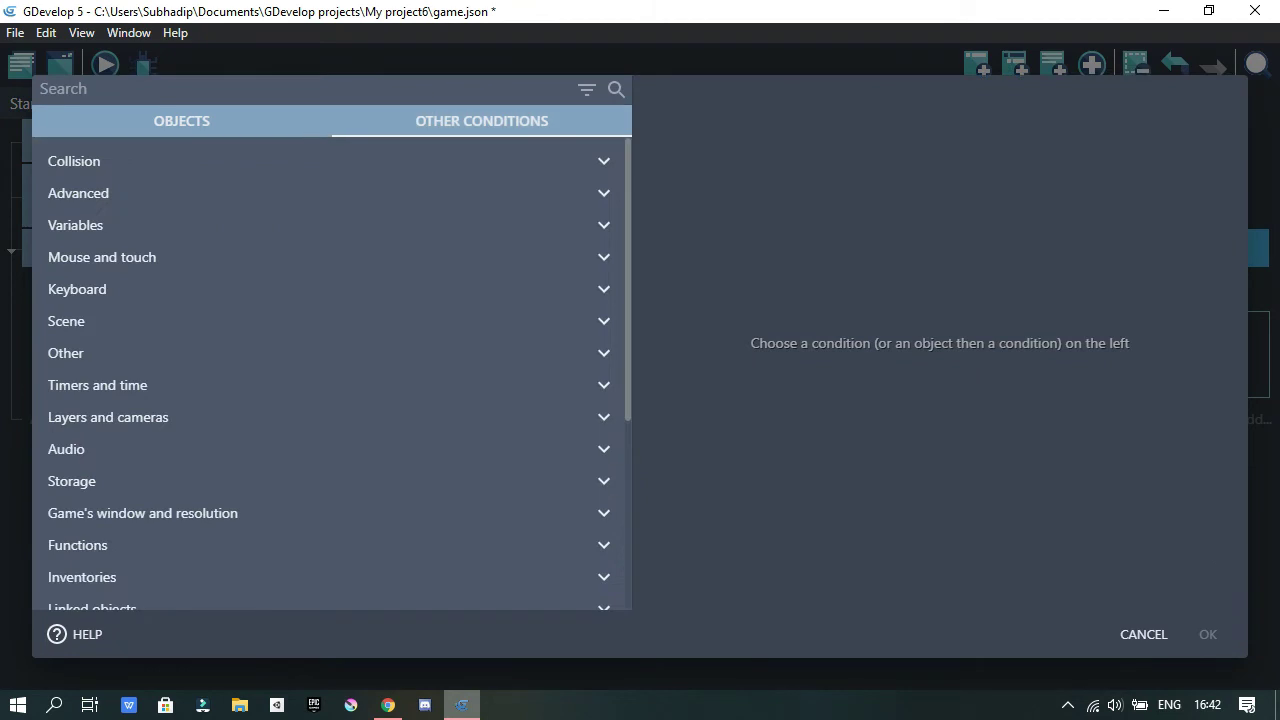
{"action": "type", "text": "tri"}
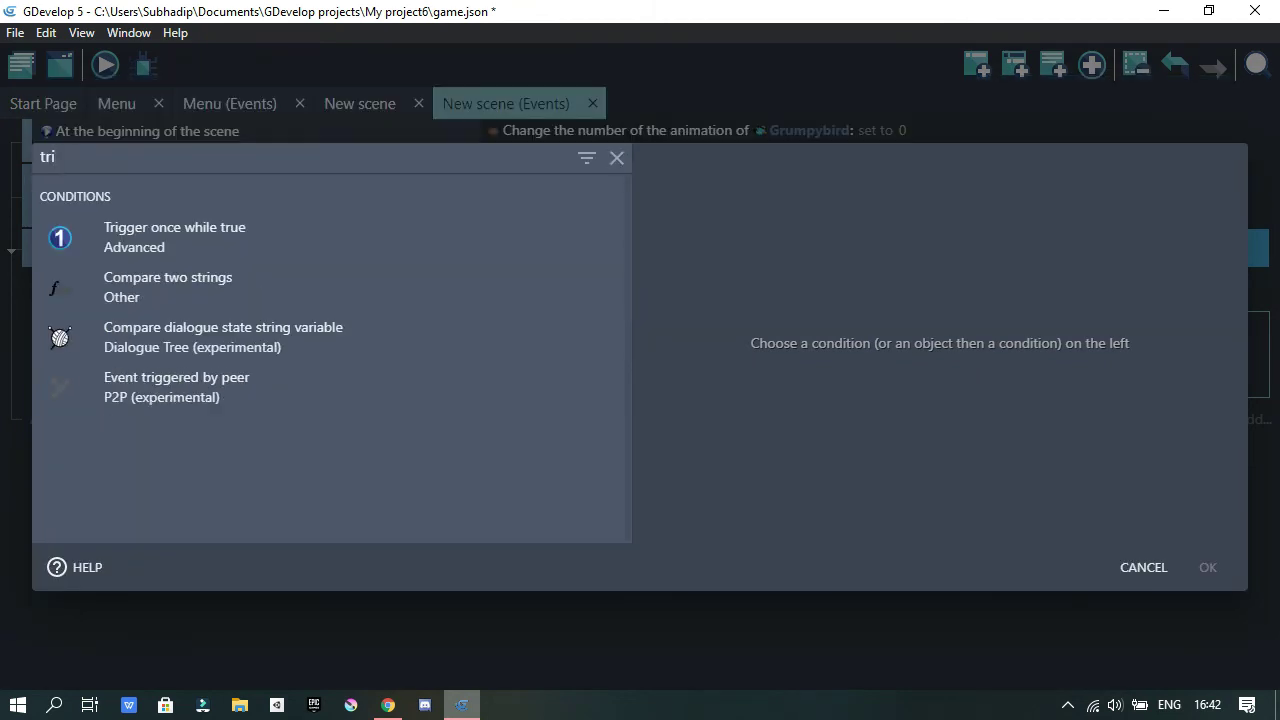
{"action": "left_click", "coordinate": [328, 238]}
{"action": "left_click", "coordinate": [1208, 567]}
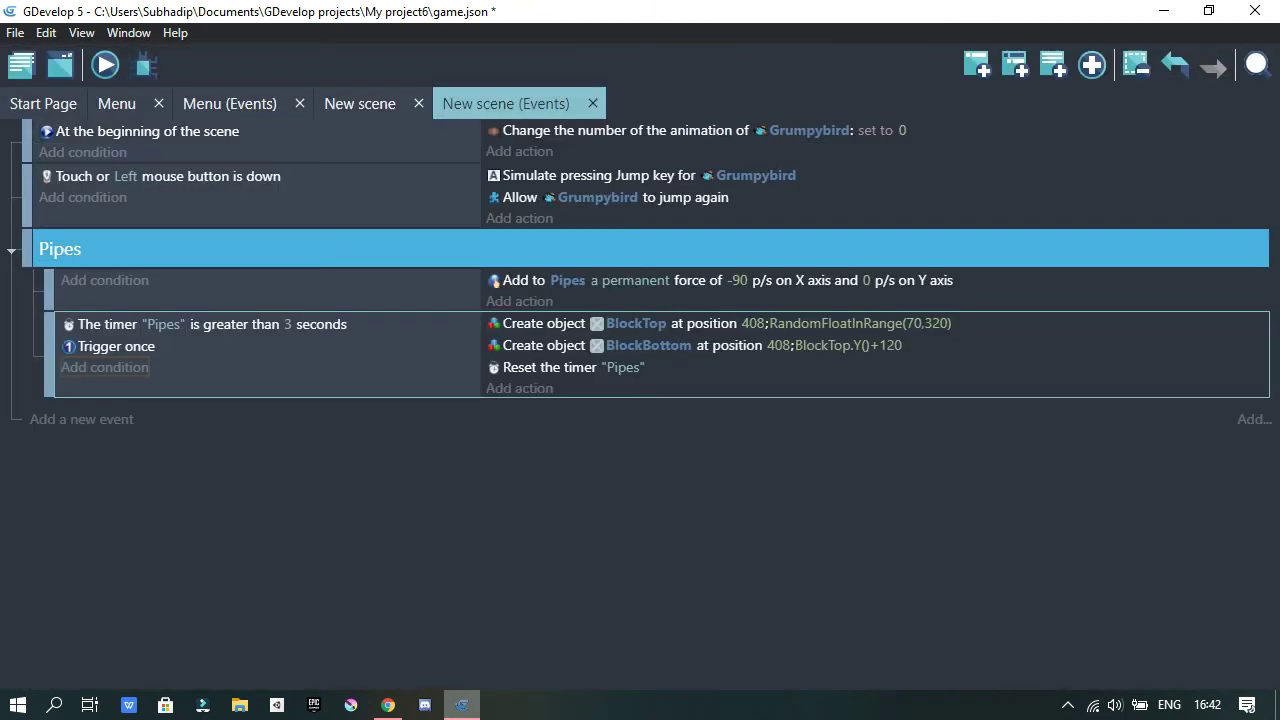
Preview the game with the Trigger once condition in place and close the preview.
{"action": "left_click", "coordinate": [105, 65]}
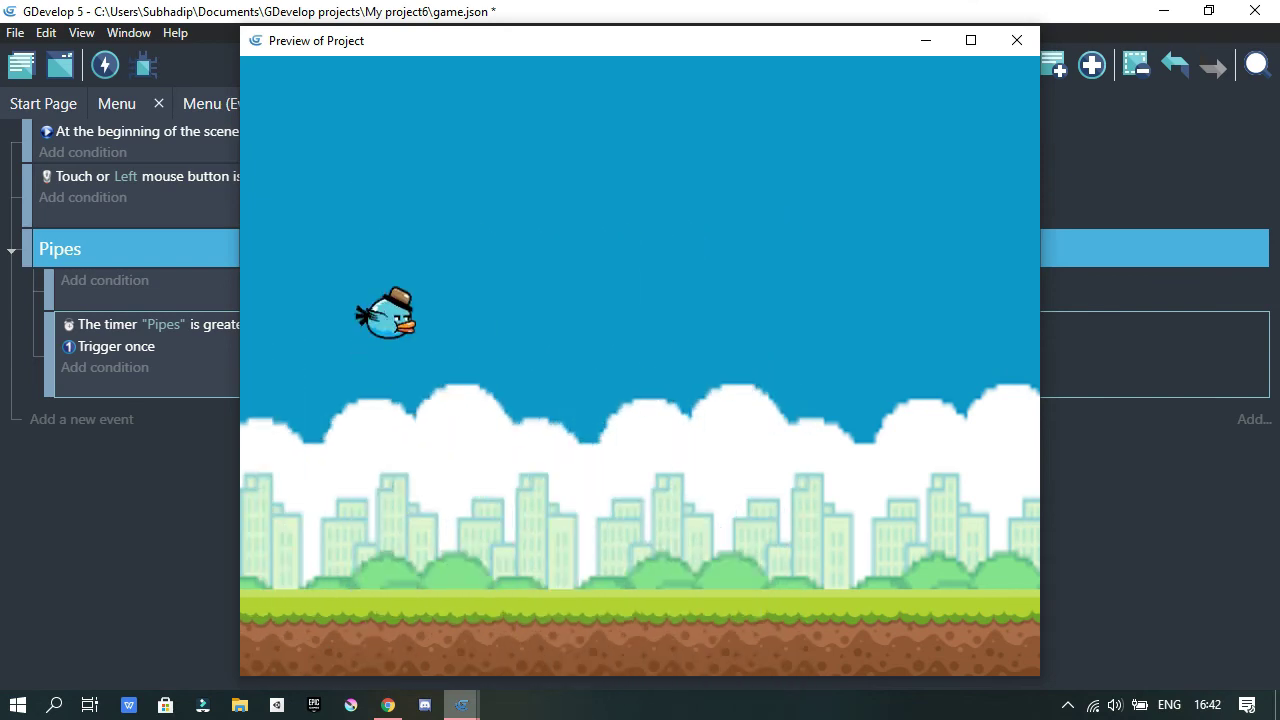
{"action": "left_click", "coordinate": [1017, 41]}
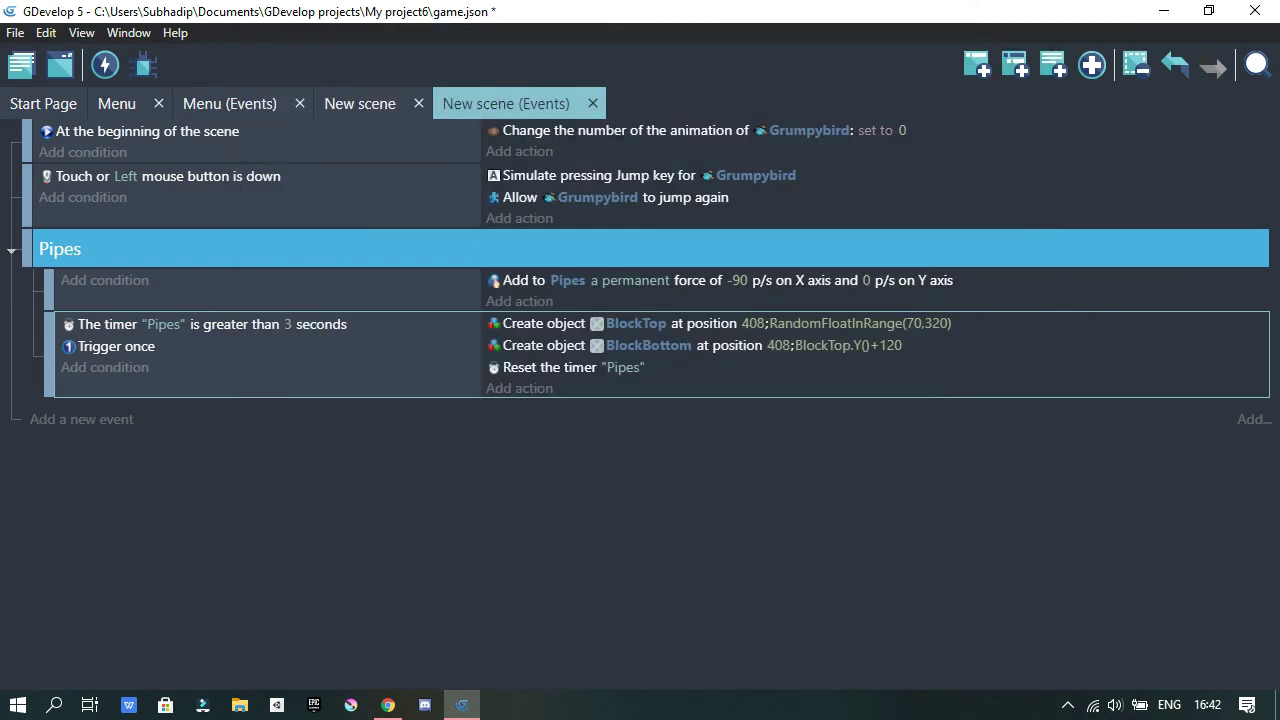
Open New scene2, place the BG background at X 0, Y 0, and set its size to 800 by 600.
{"action": "left_click", "coordinate": [21, 65]}
{"action": "left_click", "coordinate": [54, 346]}
{"action": "left_click_drag", "start_coordinate": [960, 165], "coordinate": [497, 271]}
{"action": "left_click", "coordinate": [130, 504]}
{"action": "type", "text": "800"}
{"action": "key", "text": "Tab"}
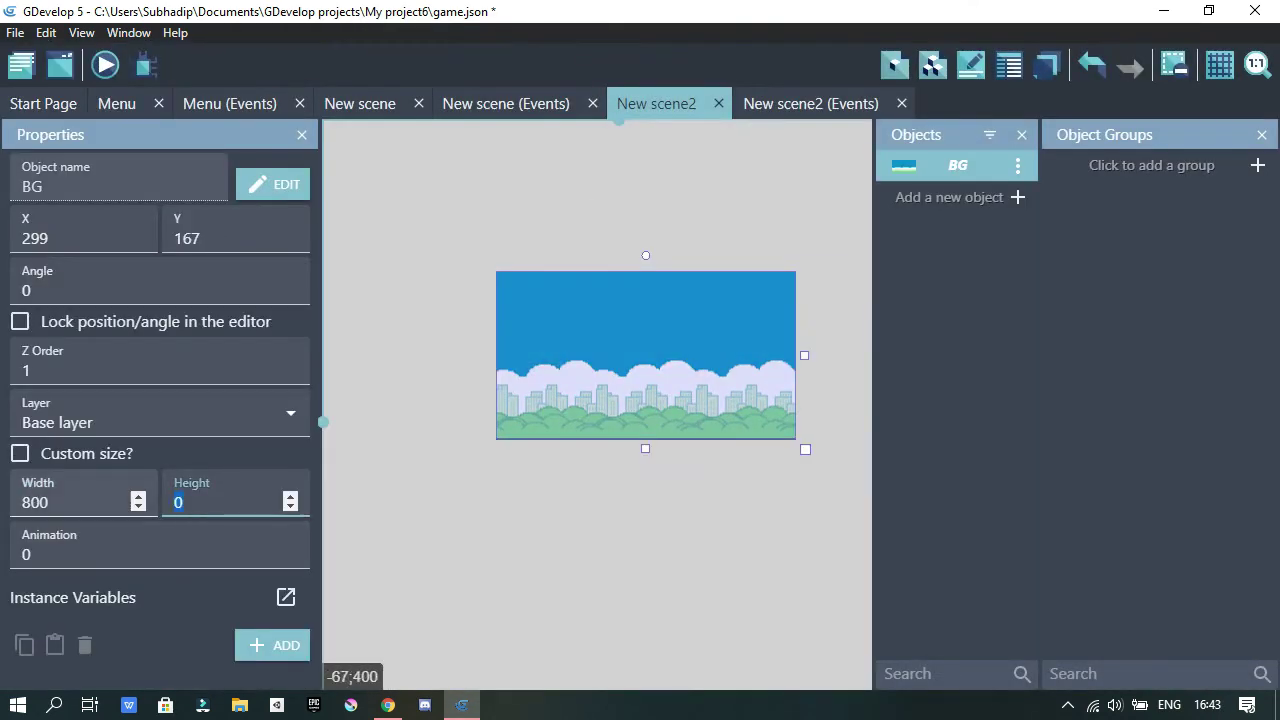
{"action": "type", "text": "600"}
{"action": "scroll", "coordinate": [597, 404], "scroll_direction": "down", "scroll_amount": 5}
Add the dark Left arrow button from the asset store and place it on the background at about X 367, Y 340.
{"action": "left_click", "coordinate": [940, 197]}
{"action": "left_click", "coordinate": [400, 139]}
{"action": "left_click", "coordinate": [560, 169]}
{"action": "type", "text": "arrow"}
{"action": "left_click", "coordinate": [623, 260]}
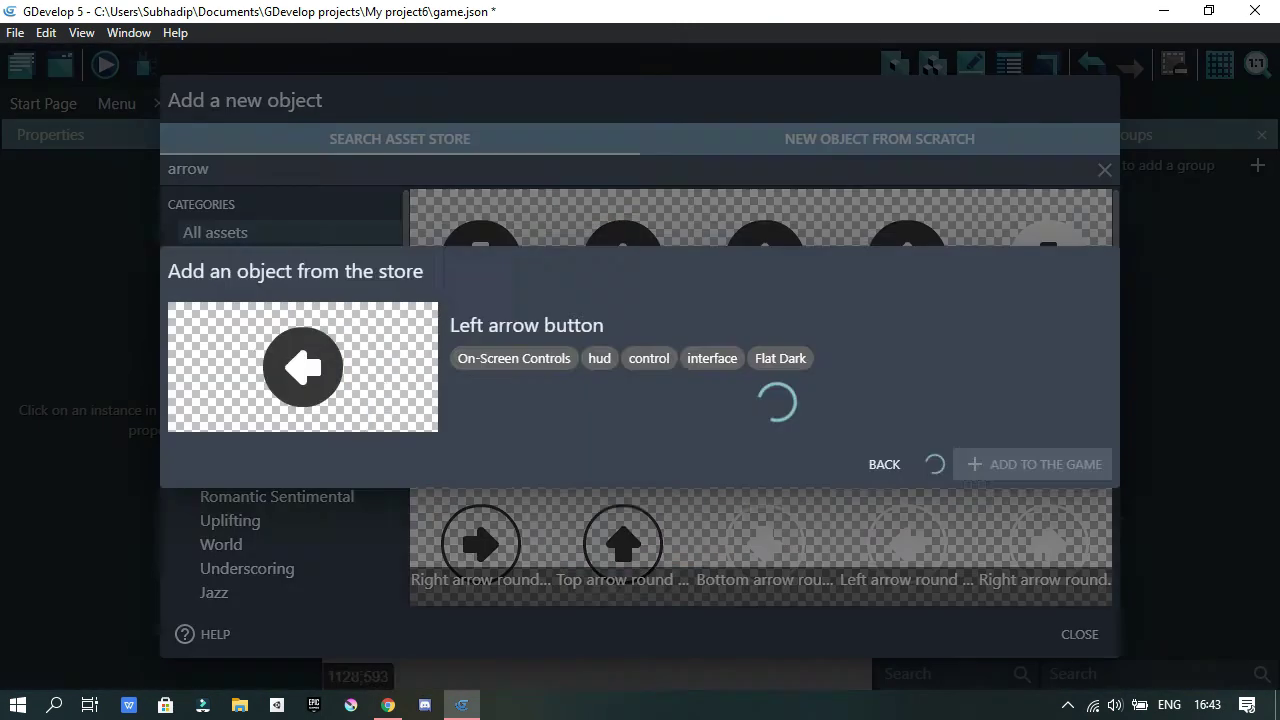
{"action": "left_click", "coordinate": [1035, 463]}
{"action": "left_click", "coordinate": [883, 463]}
{"action": "left_click", "coordinate": [1079, 634]}
{"action": "left_click", "coordinate": [1079, 634]}
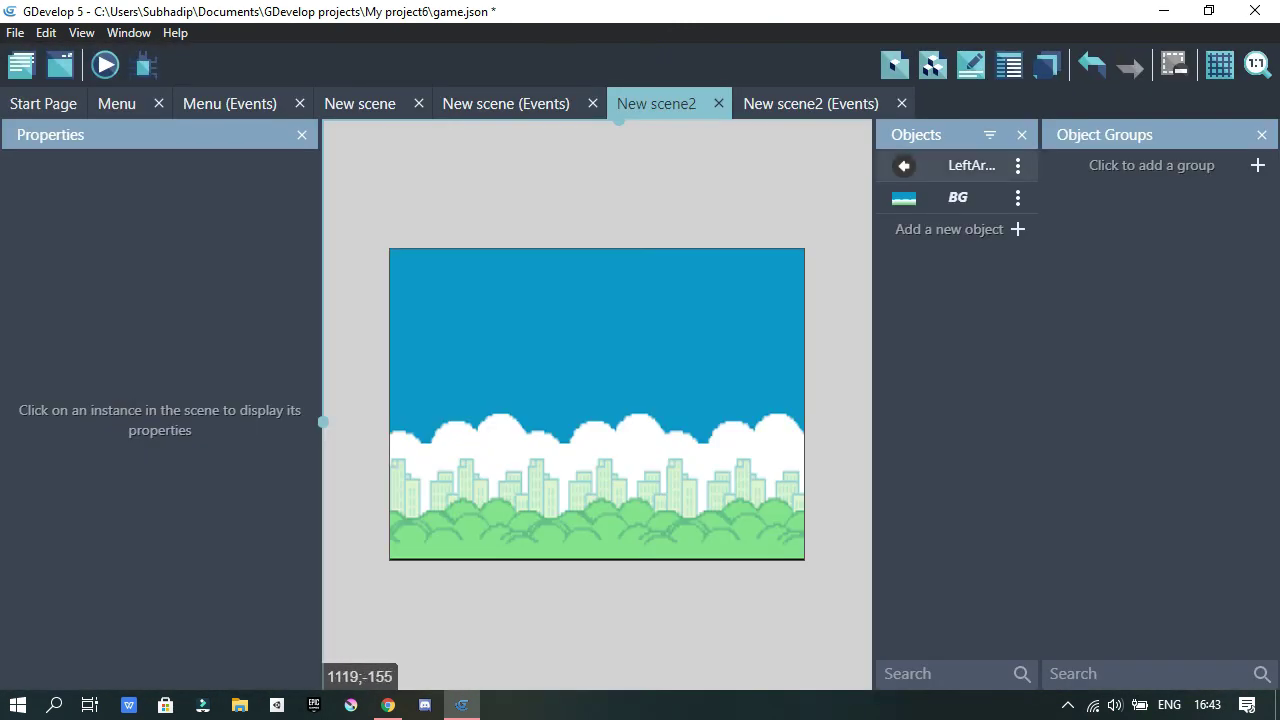
{"action": "left_click_drag", "start_coordinate": [960, 165], "coordinate": [606, 473]}
{"action": "scroll", "coordinate": [600, 436], "scroll_direction": "up", "scroll_amount": 3}
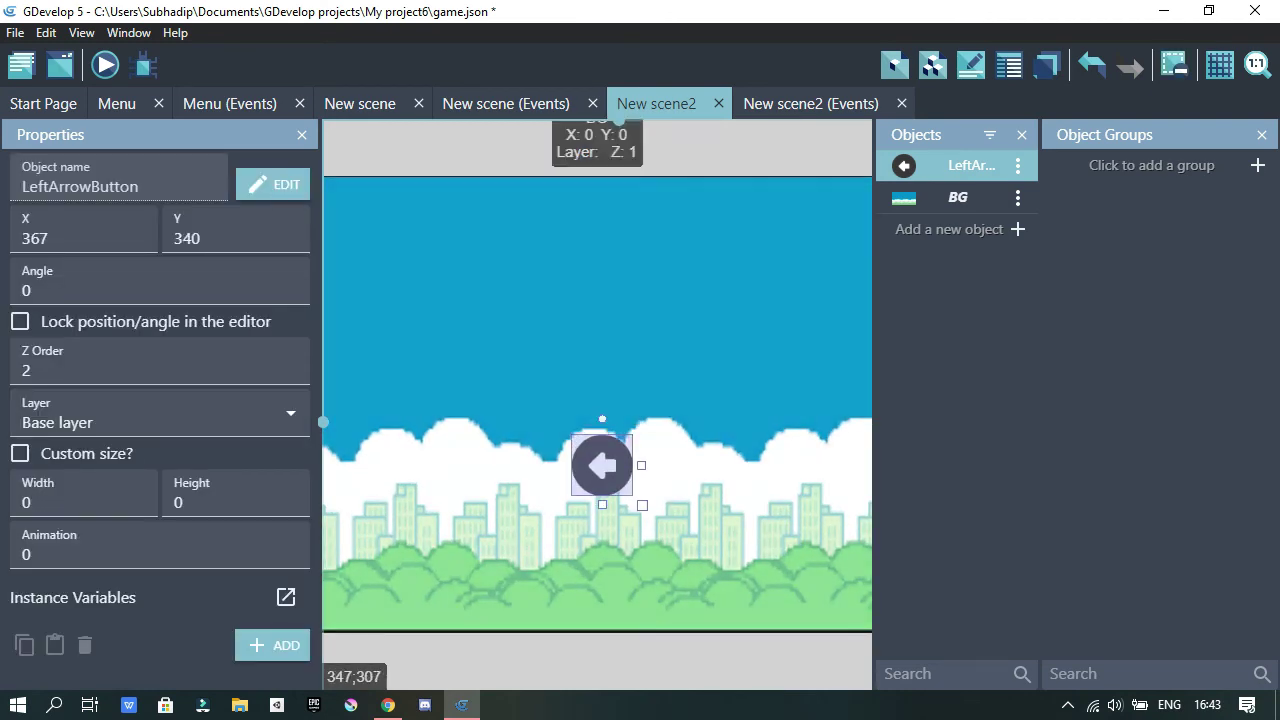
Add an event to New scene2 with the condition that the cursor/touch is on LeftArrowButton.
{"action": "left_click", "coordinate": [810, 103]}
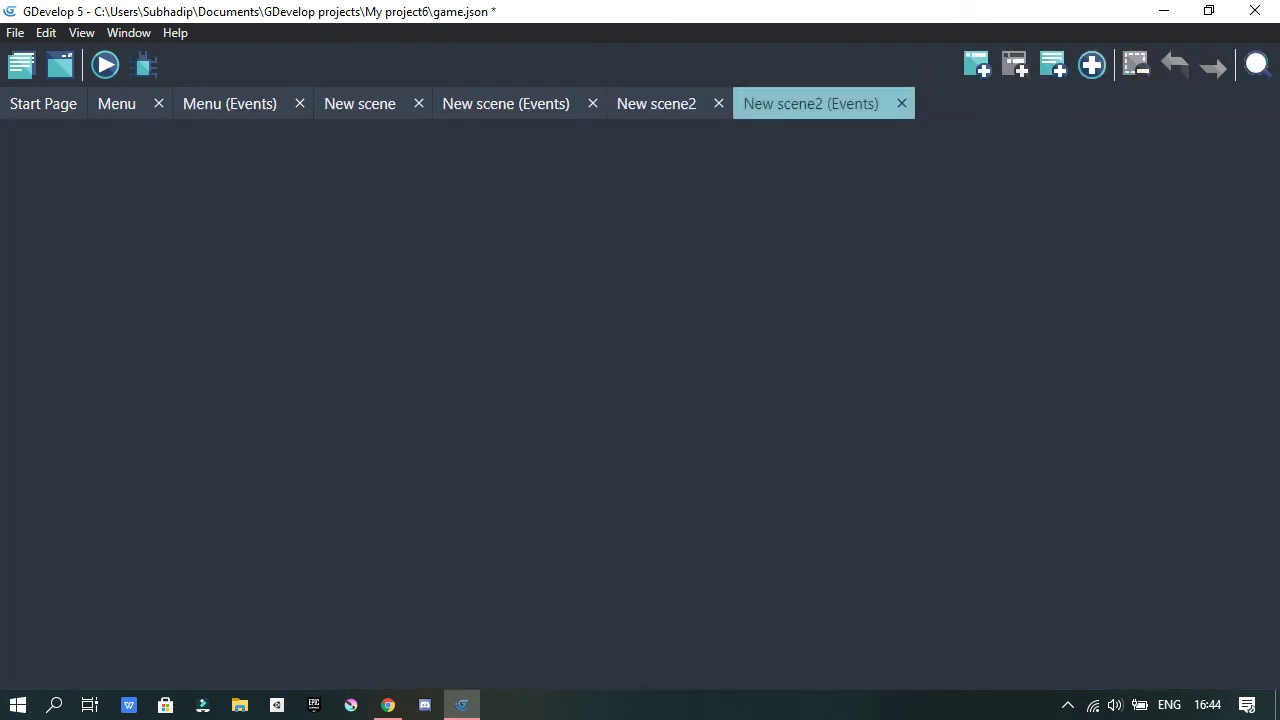
{"action": "left_click", "coordinate": [81, 138]}
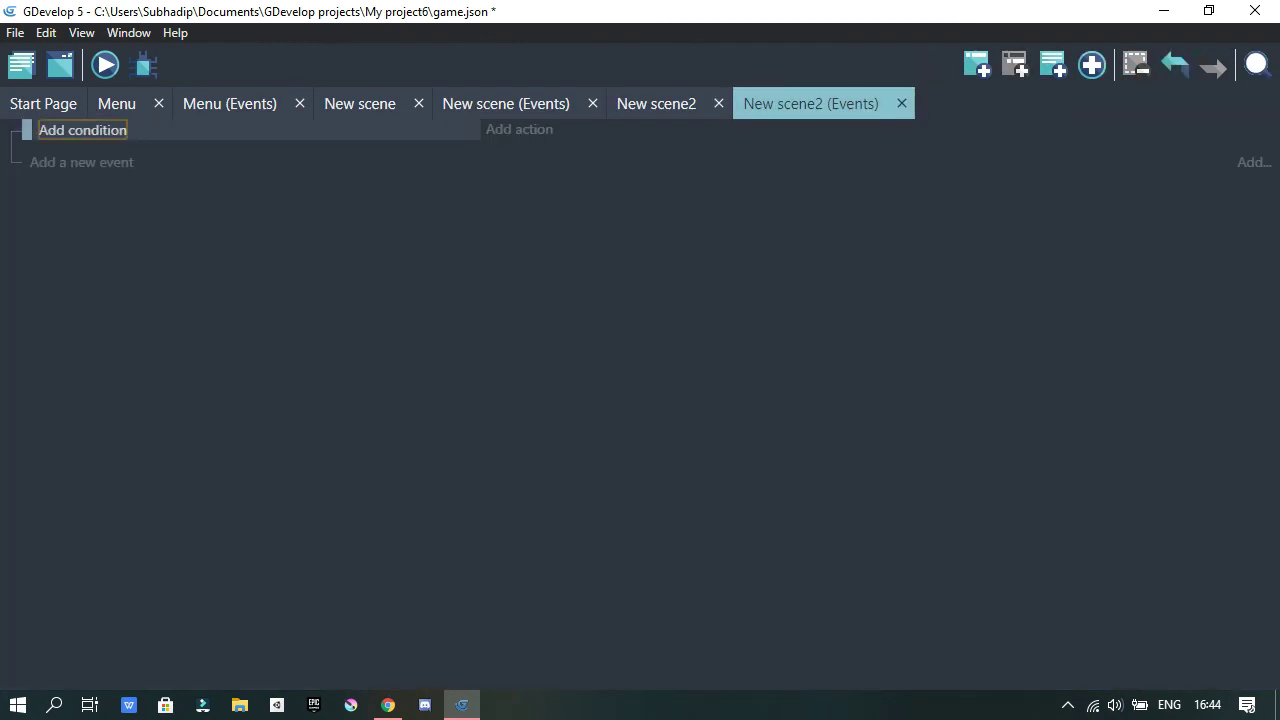
{"action": "left_click", "coordinate": [83, 130]}
{"action": "type", "text": "mouse"}
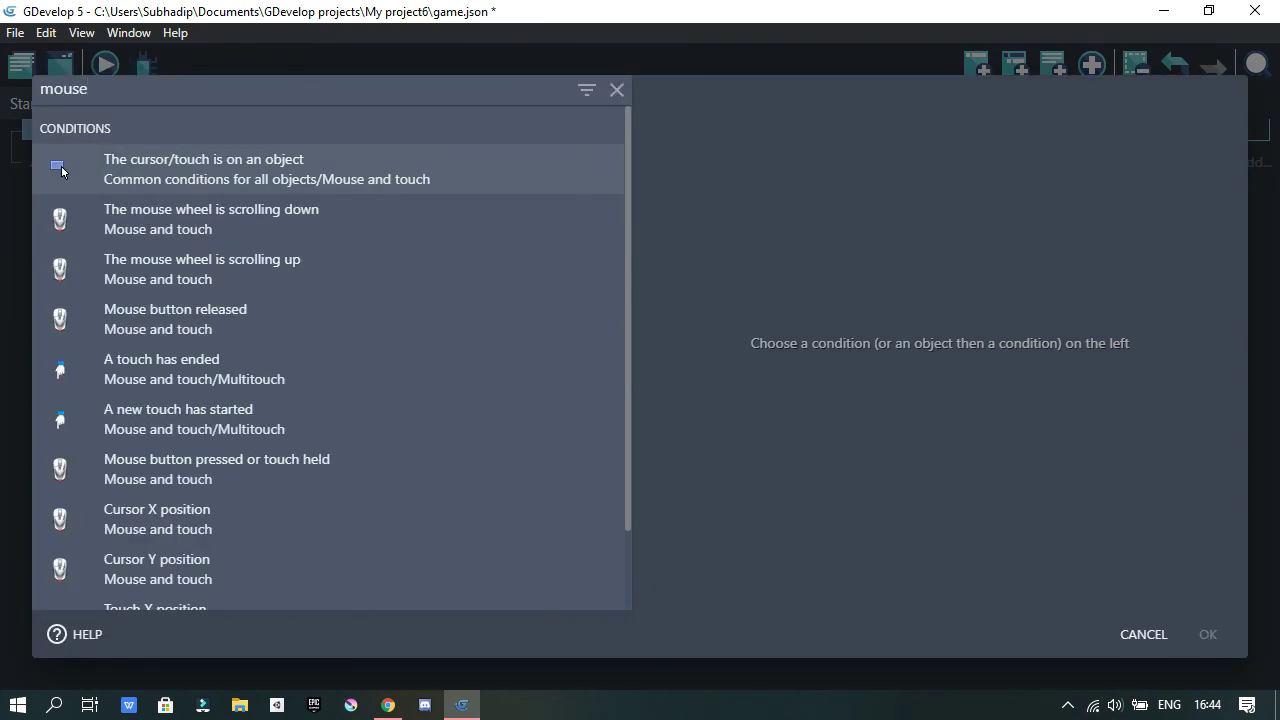
{"action": "left_click", "coordinate": [430, 172]}
{"action": "left_click", "coordinate": [769, 194]}
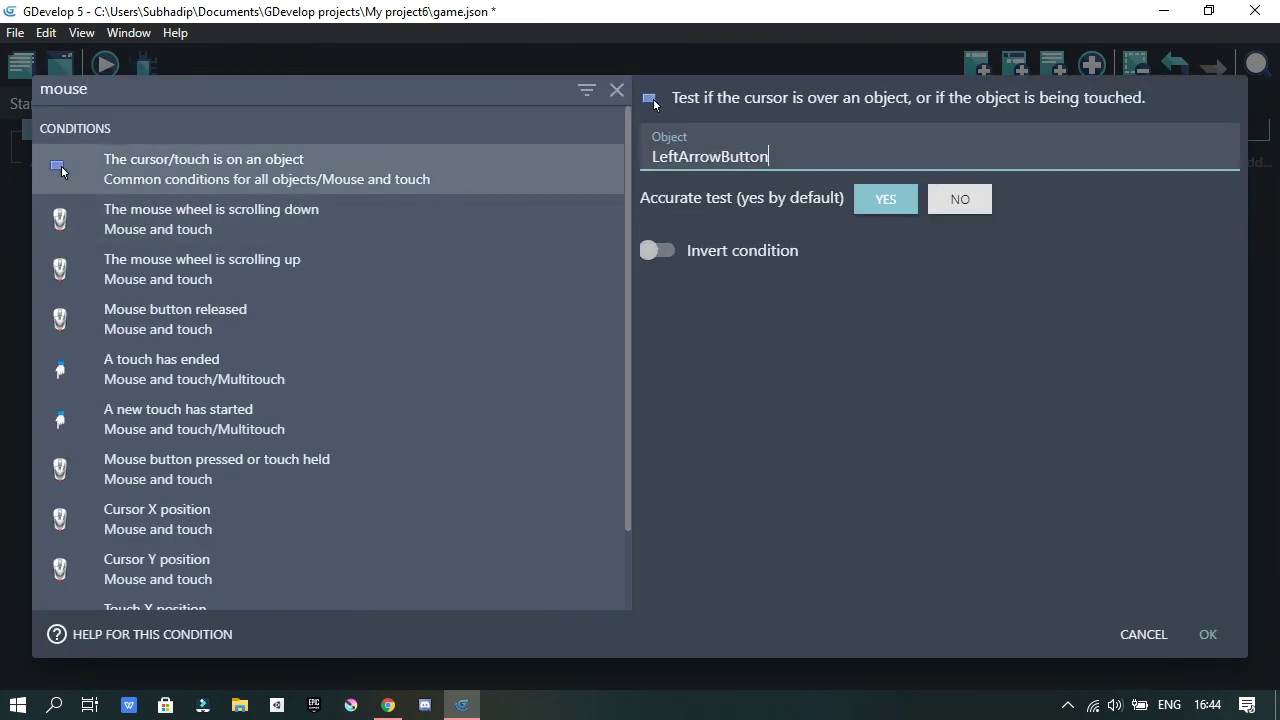
{"action": "left_click", "coordinate": [1207, 634]}
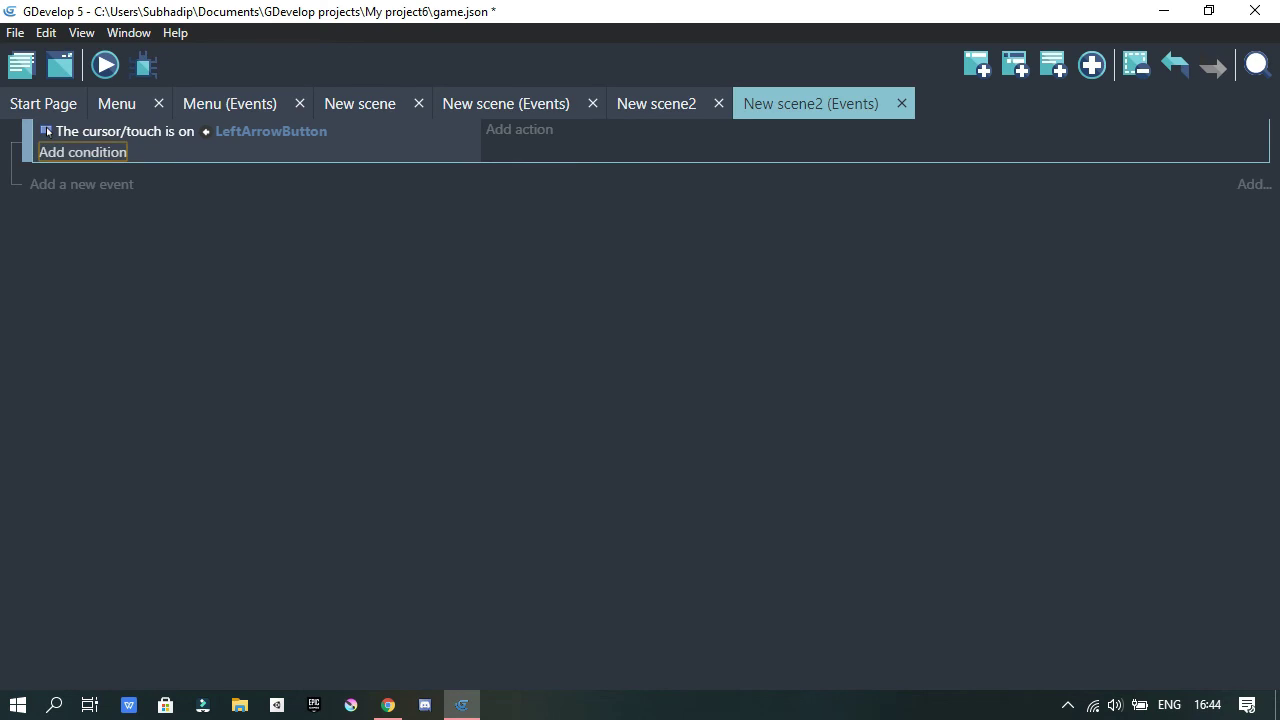
Add a second condition to the LeftArrowButton event testing that a touch or the Left (primary) mouse button is down.
{"action": "key", "text": "Return"}
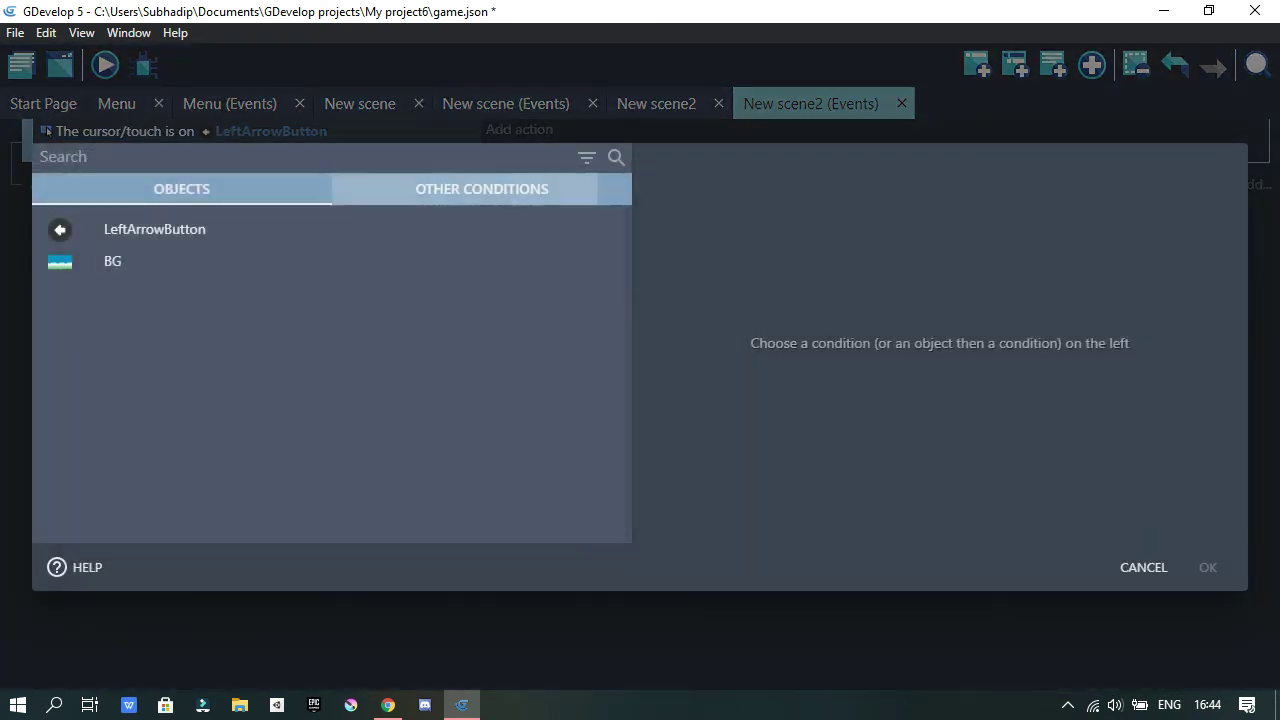
{"action": "left_click", "coordinate": [443, 189]}
{"action": "type", "text": "mouse"}
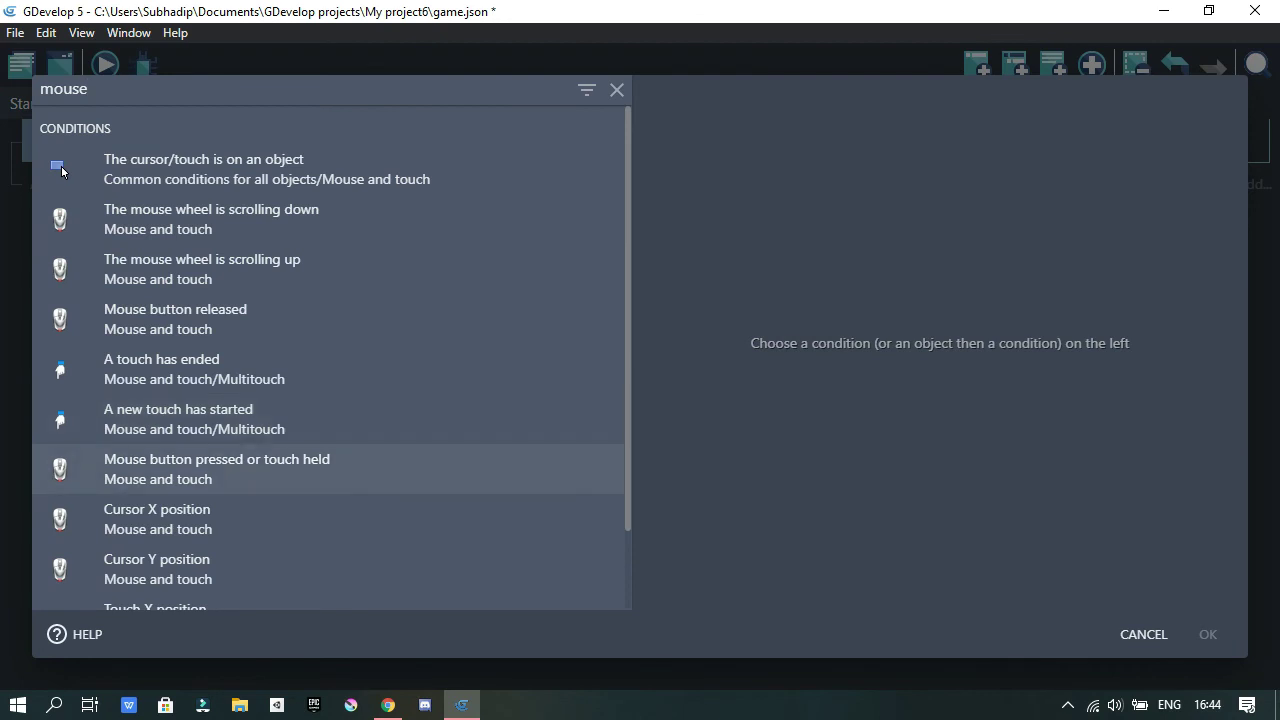
{"action": "left_click", "coordinate": [217, 469]}
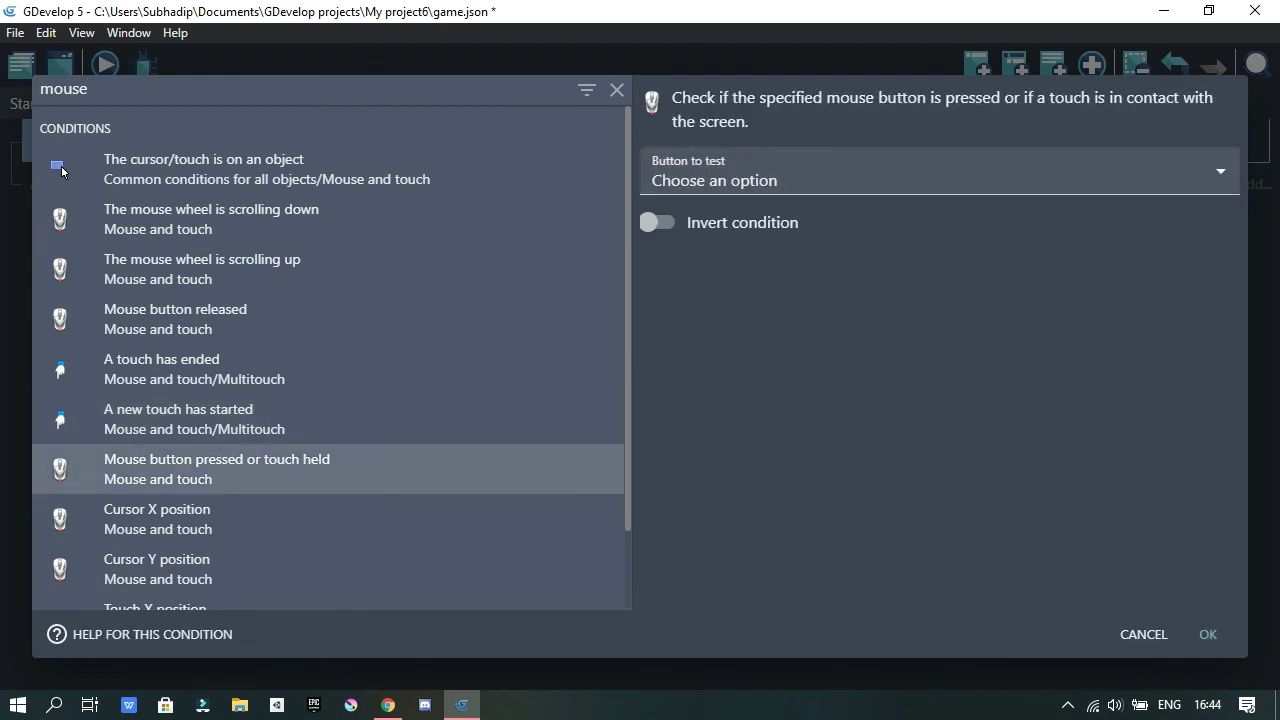
{"action": "left_click", "coordinate": [938, 173]}
{"action": "key", "text": "Up"}
{"action": "key", "text": "Return"}
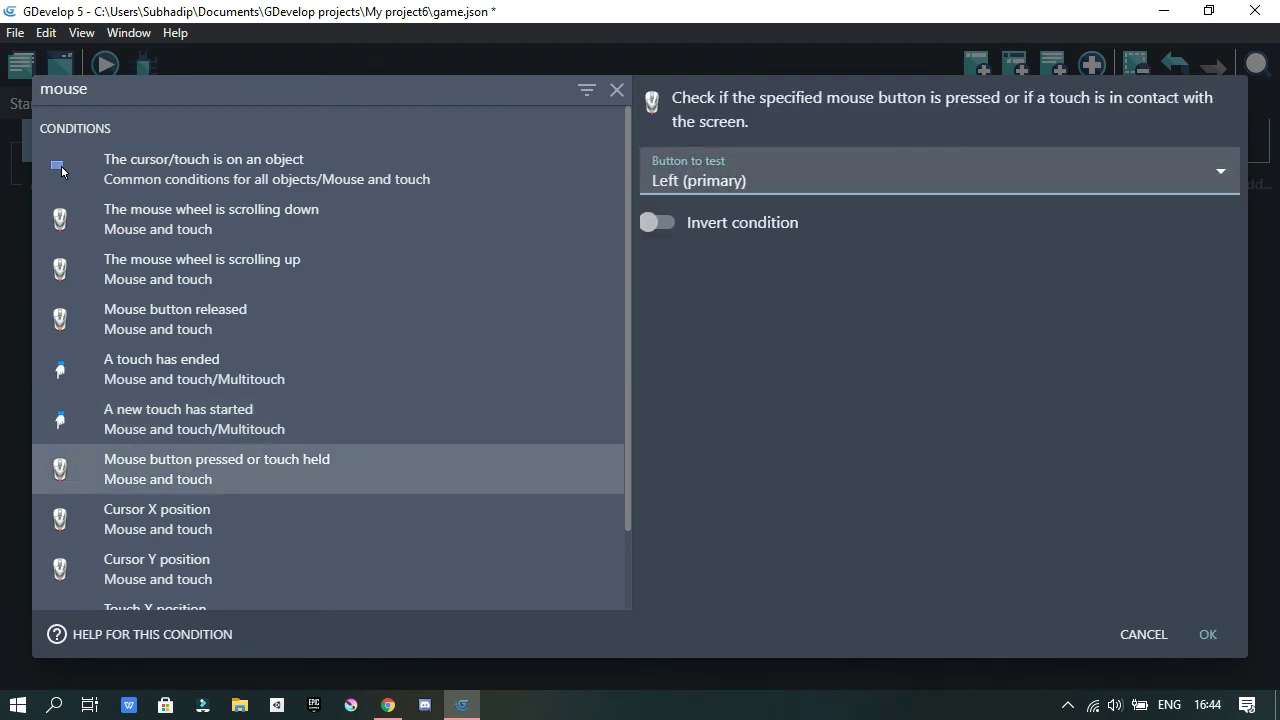
{"action": "left_click", "coordinate": [1208, 634]}
Add a Change the scene action to the LeftArrowButton event that starts "New scene".
{"action": "left_click", "coordinate": [519, 129]}
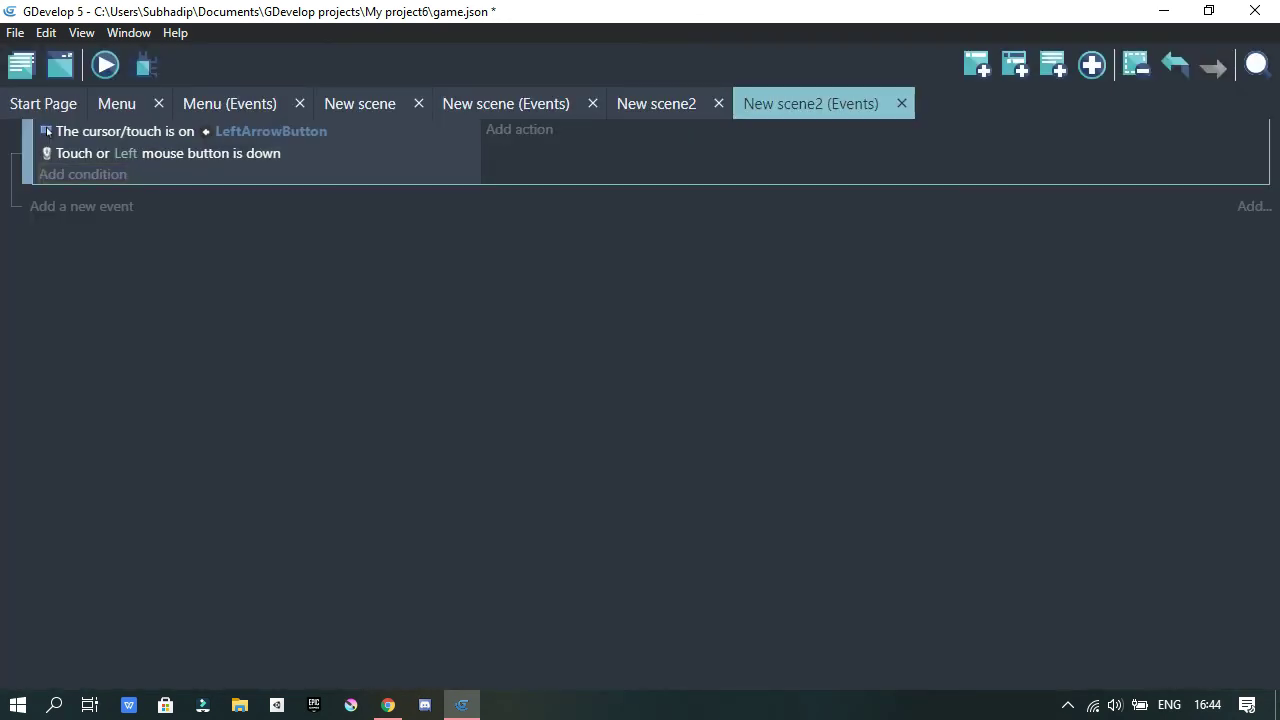
{"action": "left_click", "coordinate": [450, 189]}
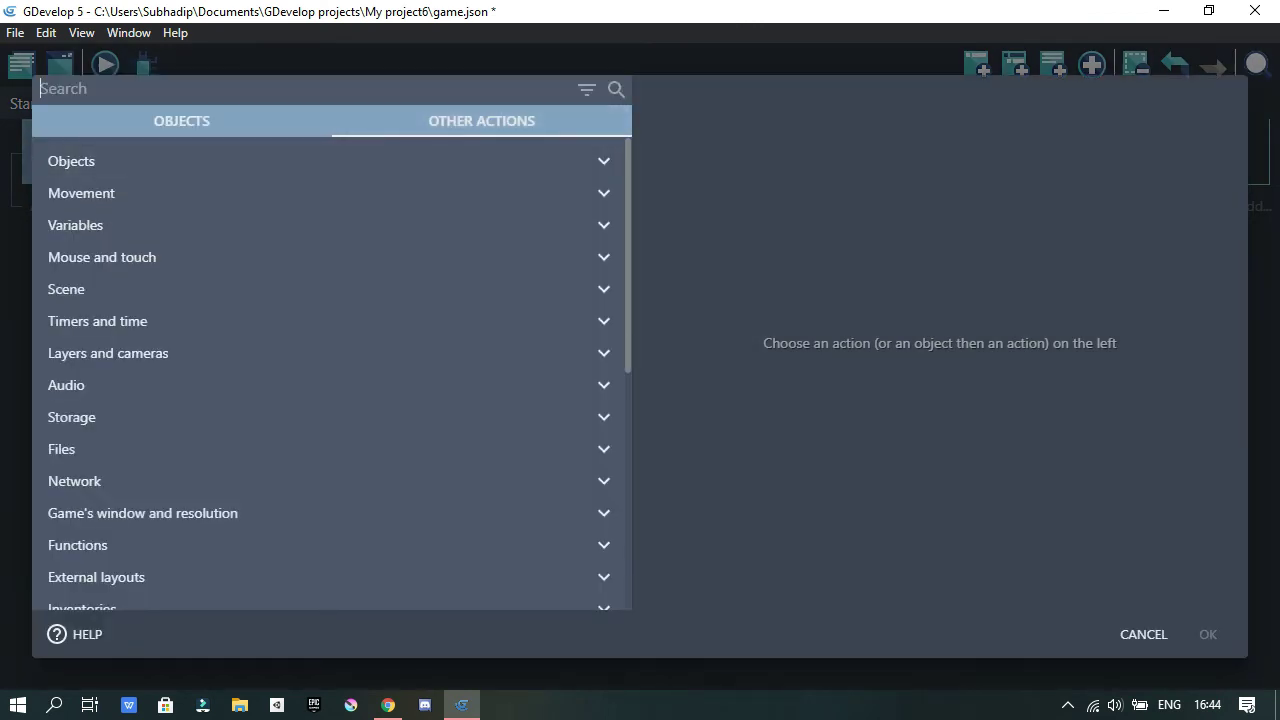
{"action": "type", "text": "change"}
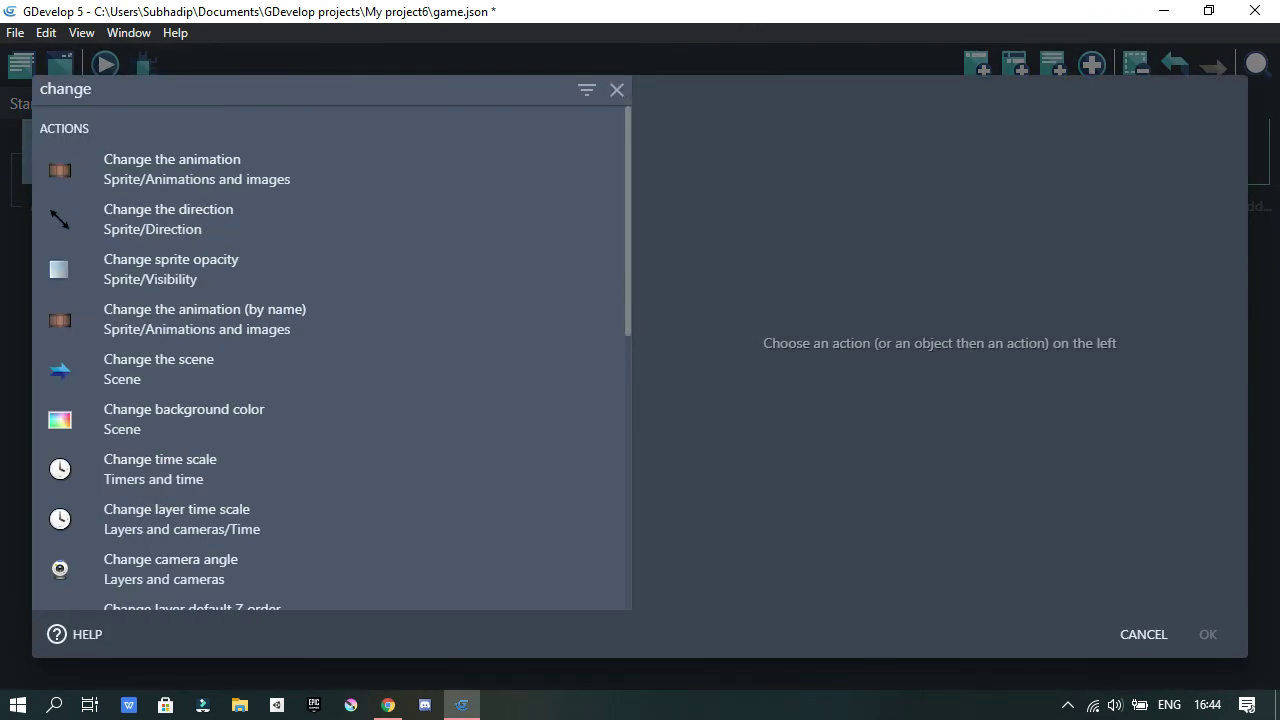
{"action": "key", "text": "Down"}
{"action": "key", "text": "Down"}
{"action": "key", "text": "Down"}
{"action": "key", "text": "Down"}
{"action": "key", "text": "Down"}
{"action": "key", "text": "Return"}
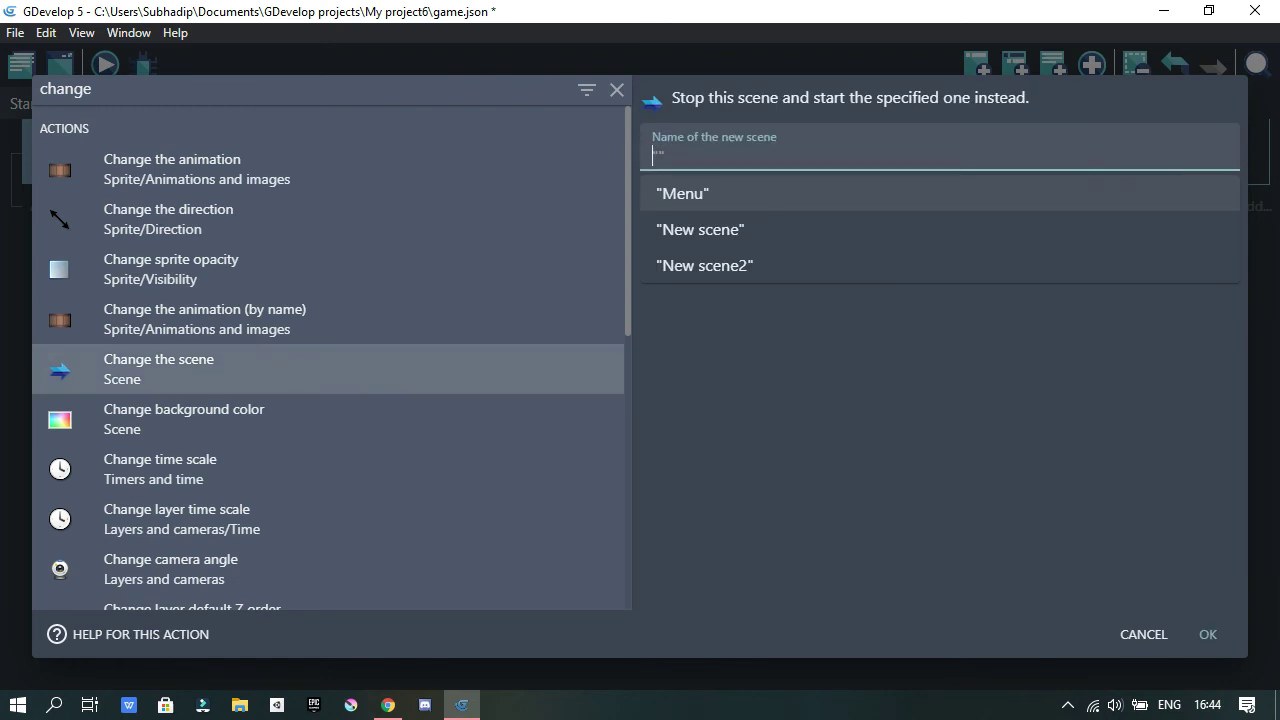
{"action": "key", "text": "Down"}
{"action": "key", "text": "Return"}
{"action": "key", "text": "Return"}
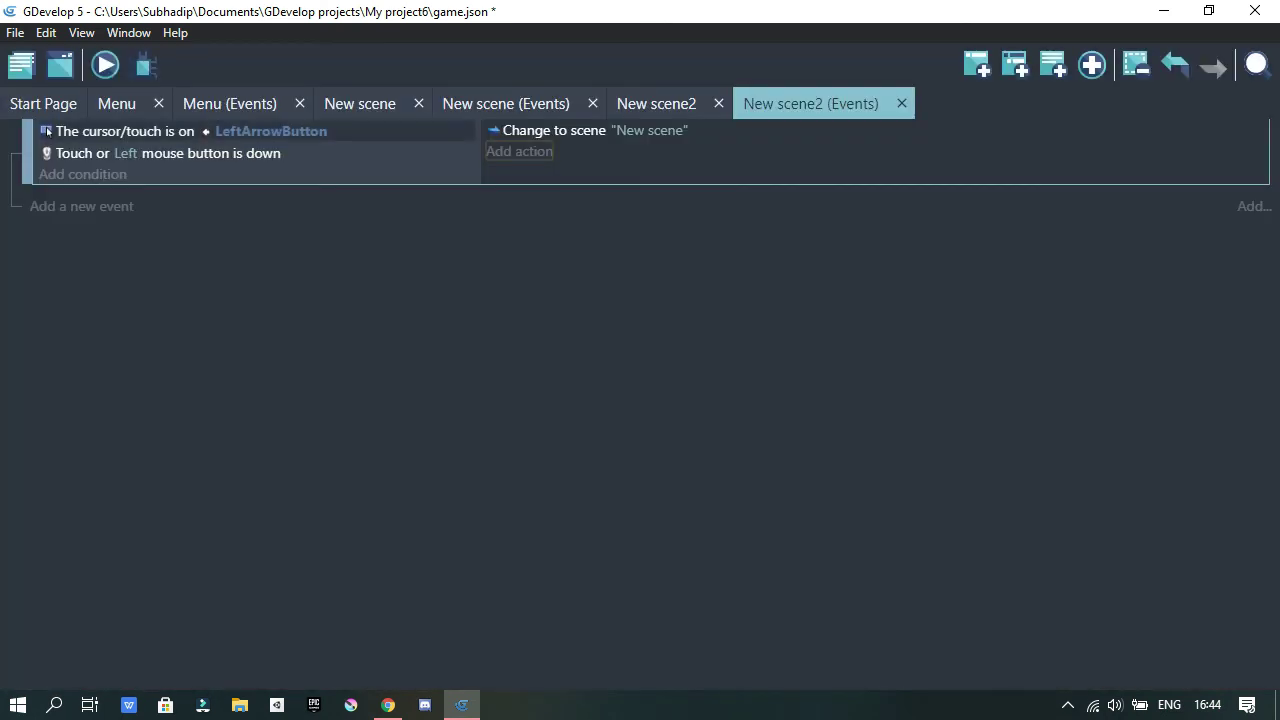
In New scene's Pipes group, add an event changing to "New scene2" when Grumpybird collides with Pipes, and test the arrow button in a preview.
{"action": "left_click", "coordinate": [506, 103]}
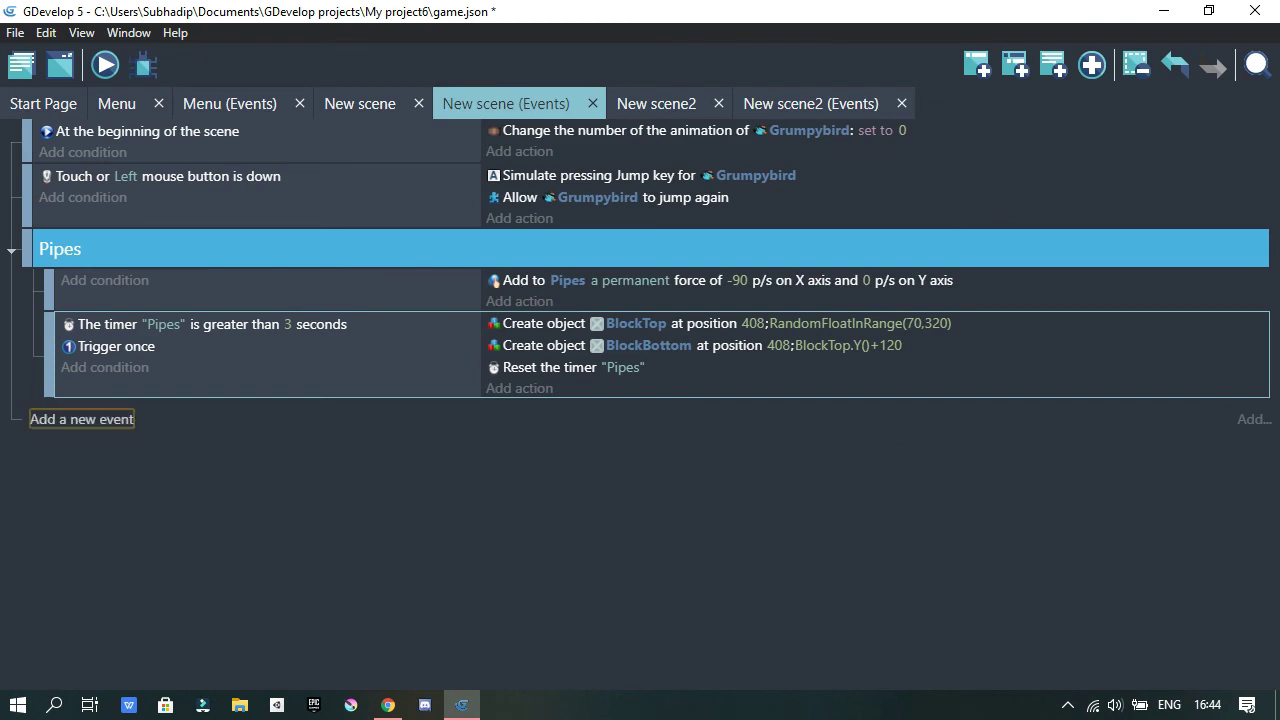
{"action": "left_click", "coordinate": [81, 419]}
{"action": "left_click_drag", "start_coordinate": [27, 410], "coordinate": [88, 410]}
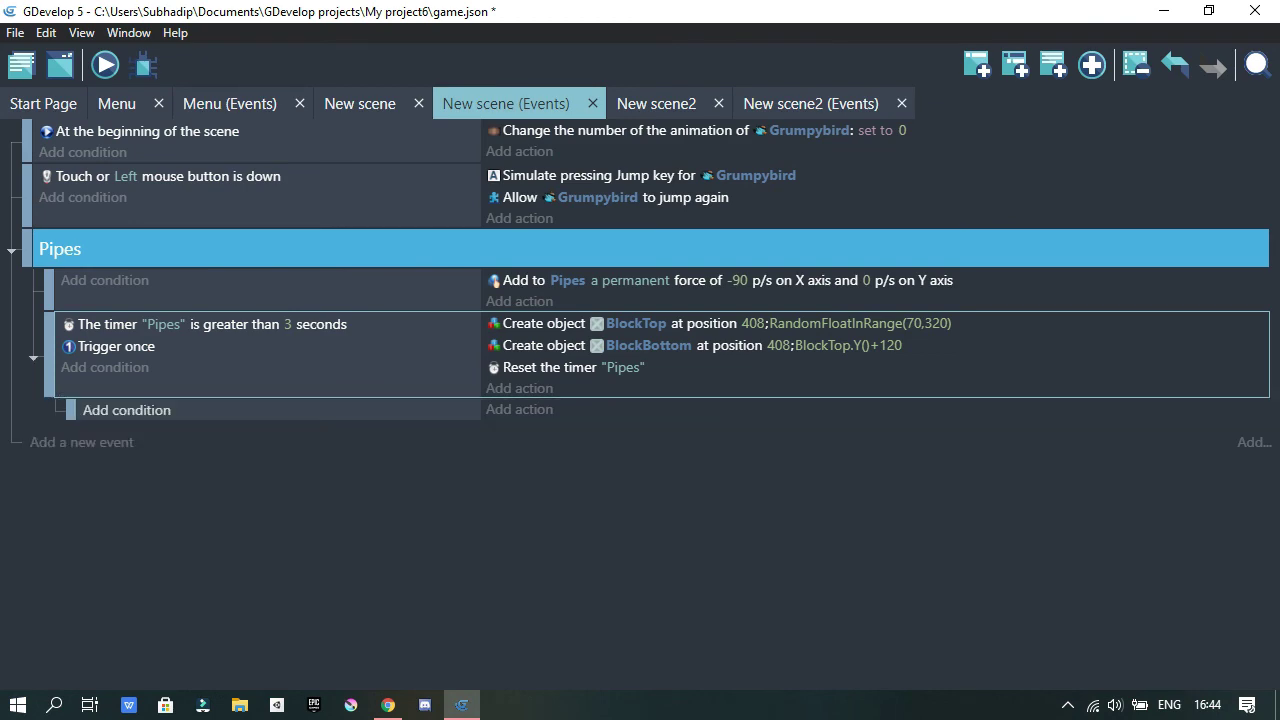
{"action": "left_click", "coordinate": [127, 410]}
{"action": "type", "text": "c"}
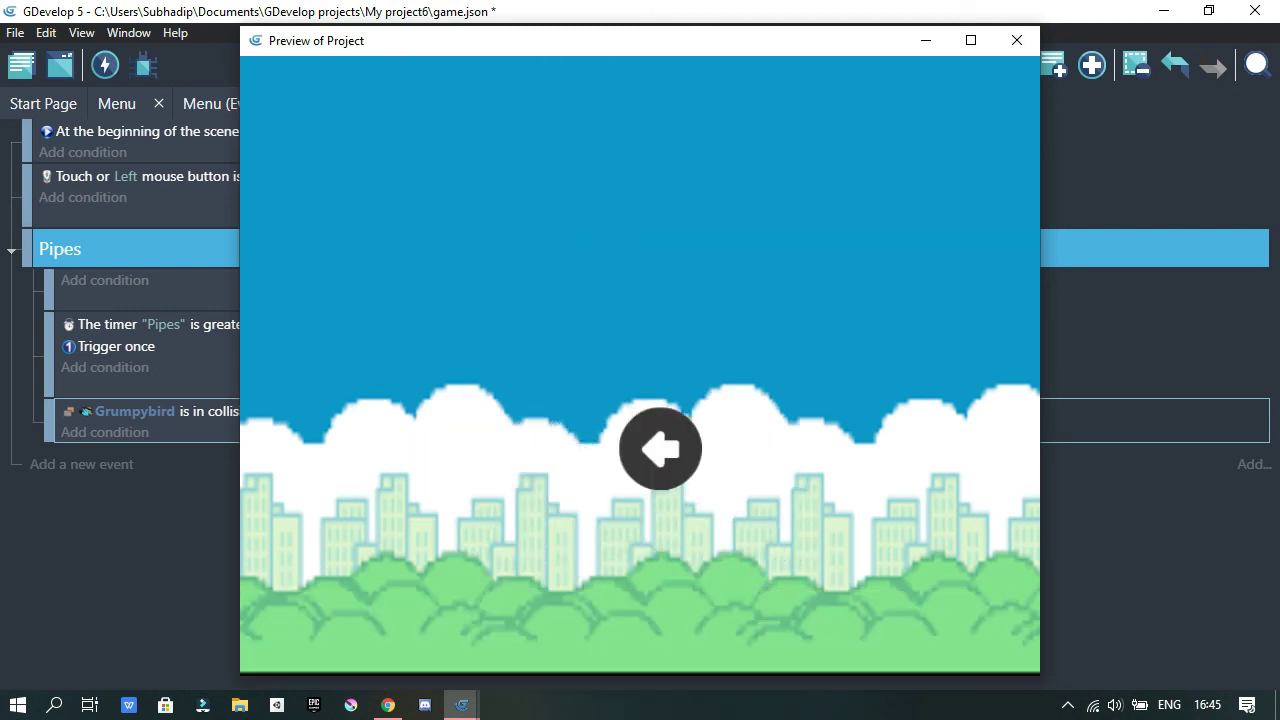
{"action": "left_click", "coordinate": [660, 449]}
{"action": "left_click", "coordinate": [1017, 40]}
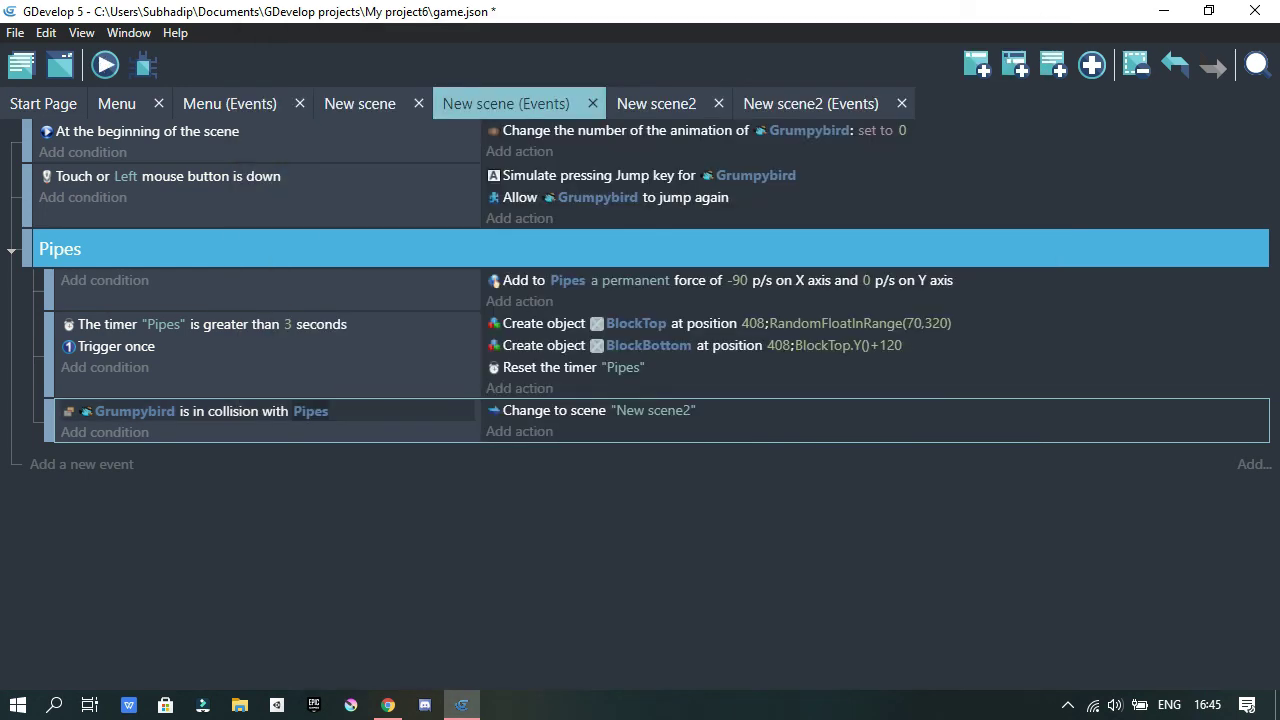
Set the "Pipes" timer condition to 2.5 seconds.
{"action": "double_click", "coordinate": [288, 328]}
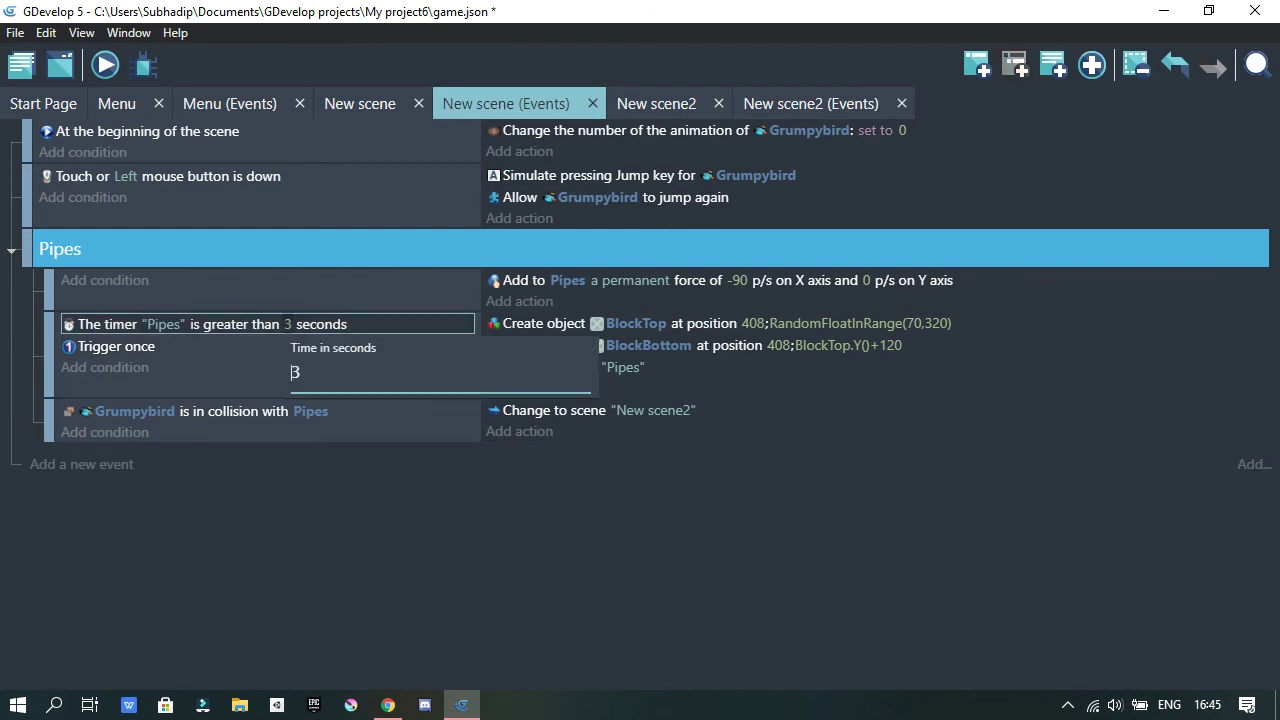
{"action": "double_click", "coordinate": [656, 156]}
{"action": "type", "text": "2.5"}
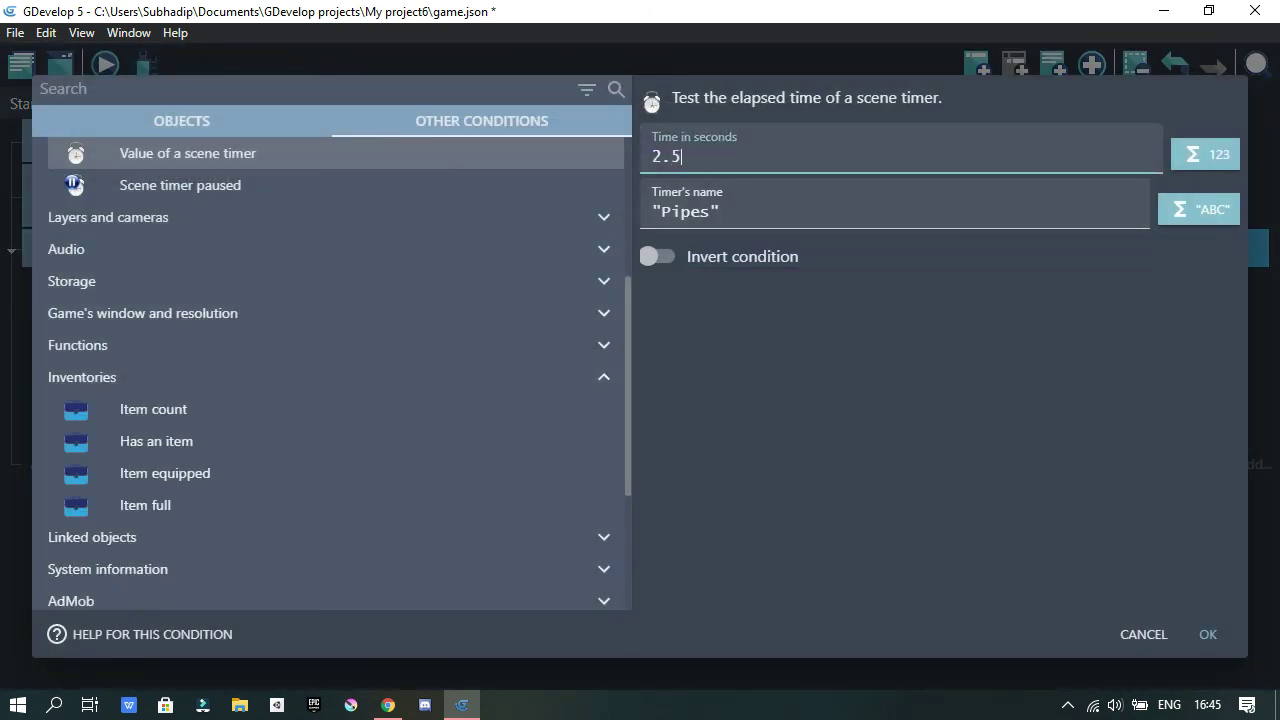
{"action": "key", "text": "Return"}
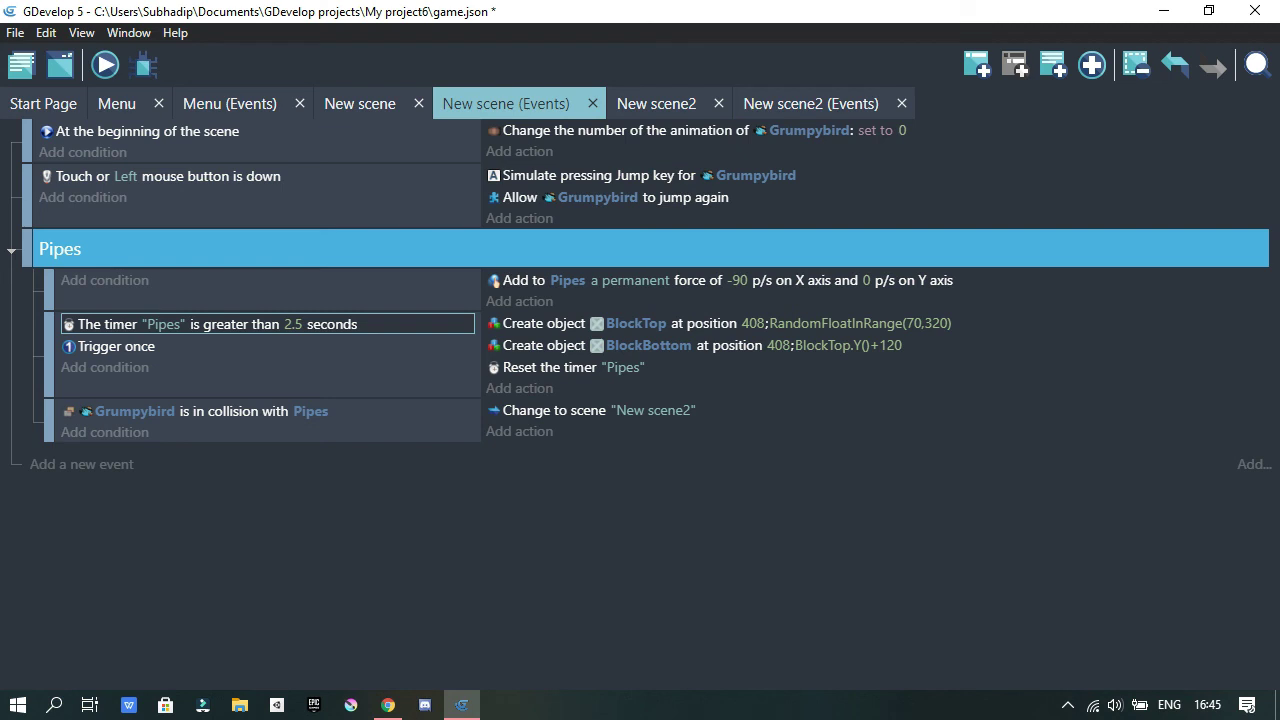
Export the project for Windows/macOS/Linux and package it as a Windows auto-installer file.
{"action": "left_click", "coordinate": [15, 32]}
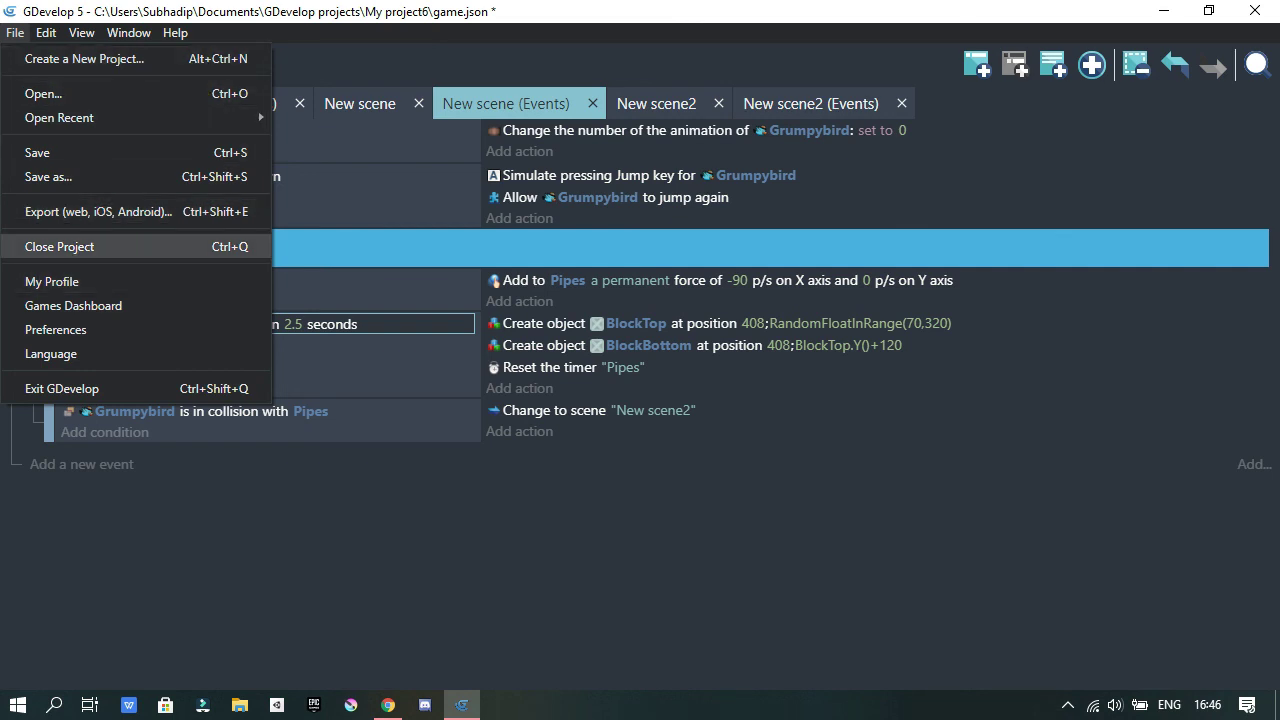
{"action": "left_click", "coordinate": [98, 212]}
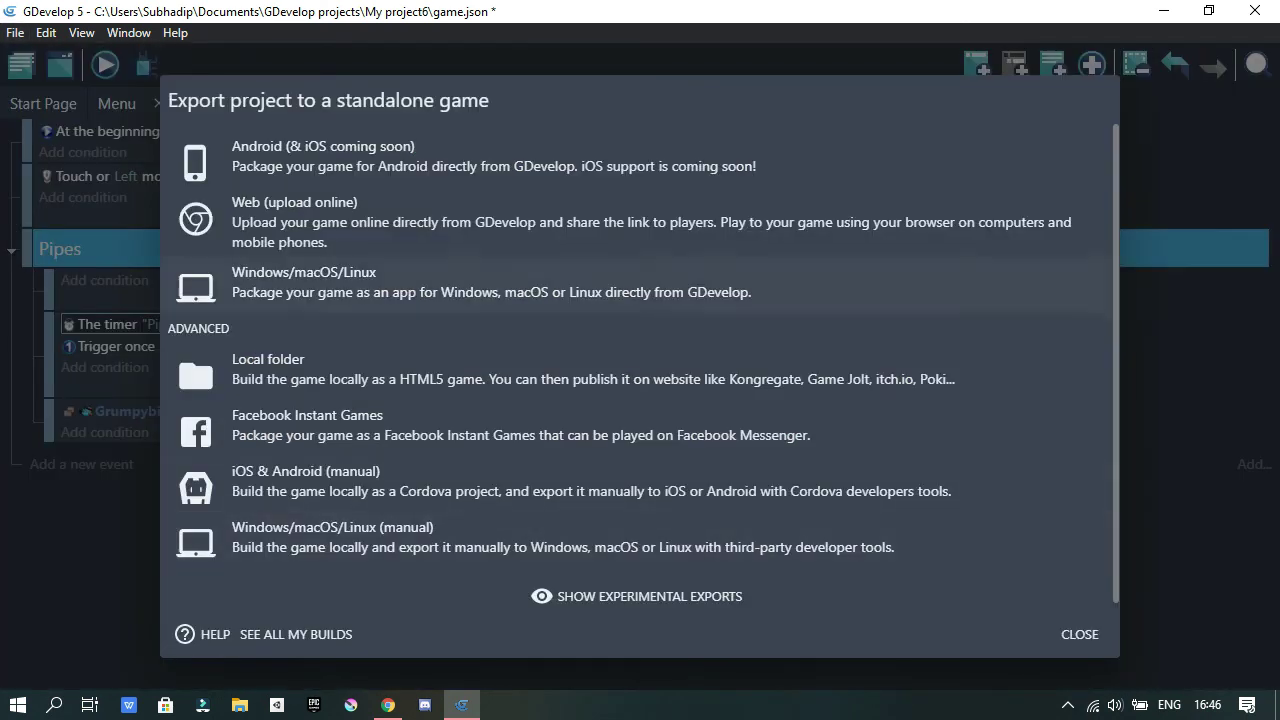
{"action": "left_click", "coordinate": [400, 284]}
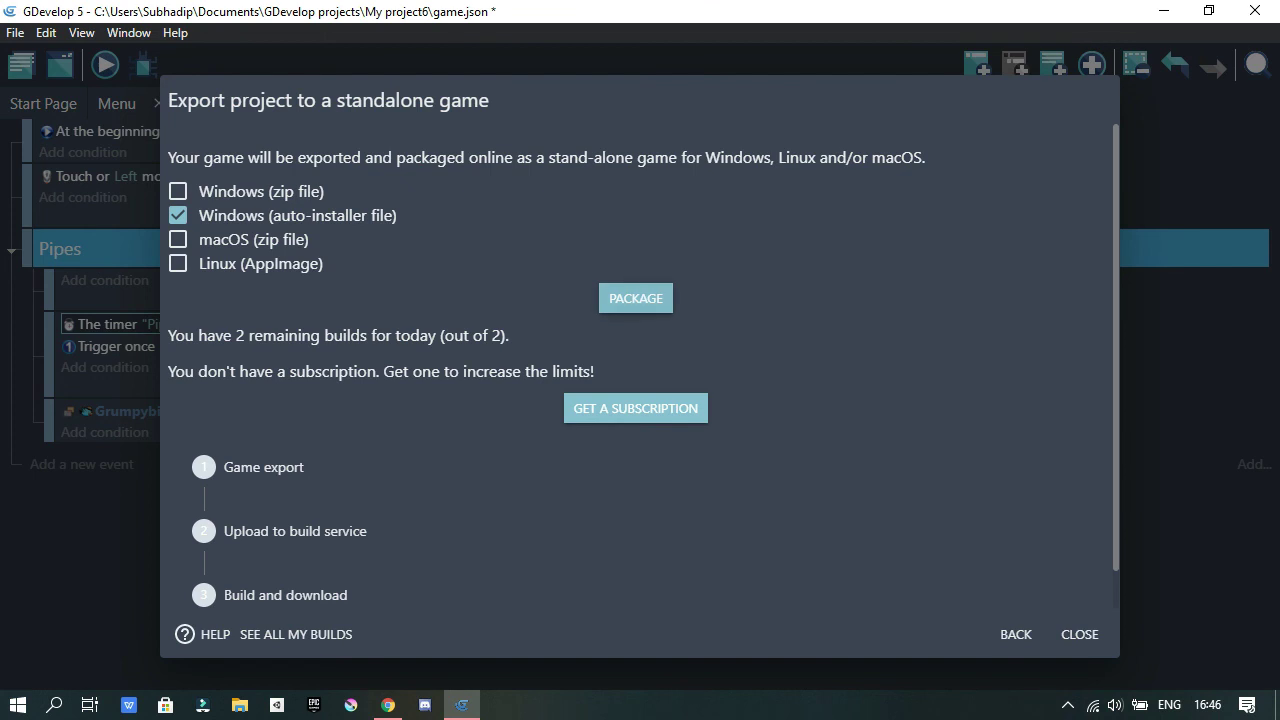
{"action": "left_click", "coordinate": [636, 299]}
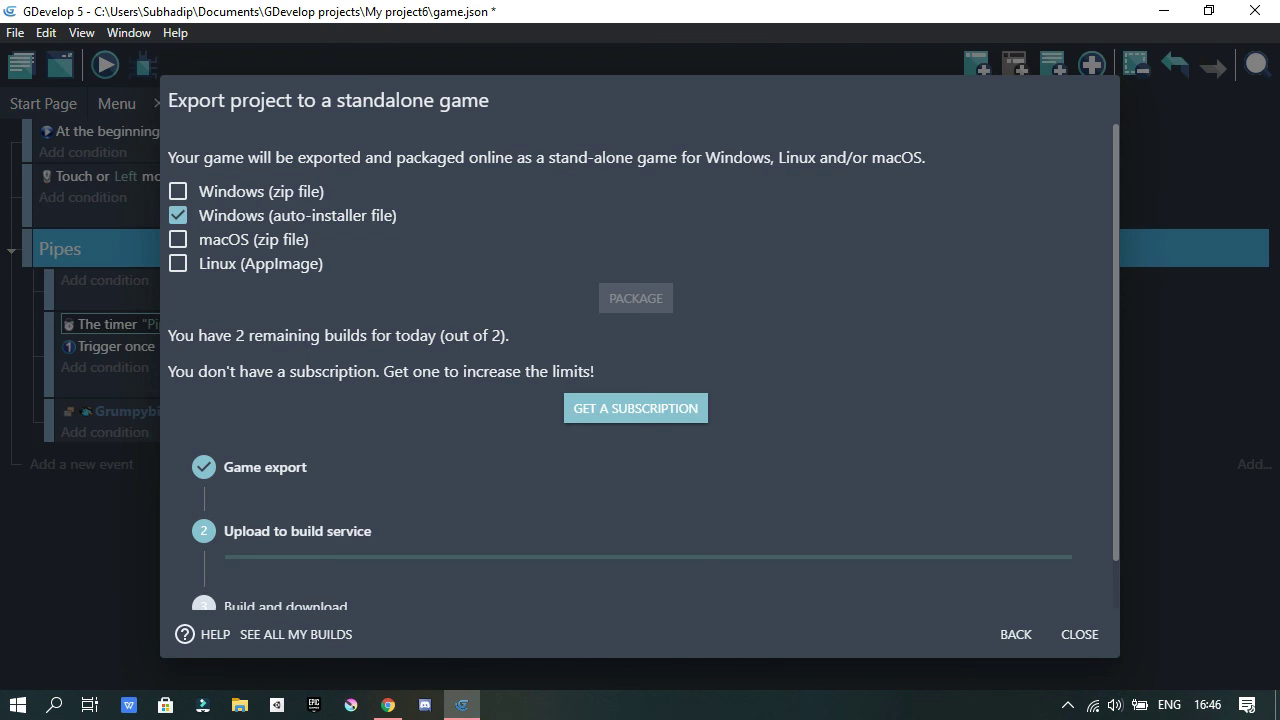
{"action": "scroll", "coordinate": [640, 367], "scroll_direction": "down", "scroll_amount": 1}
{"action": "key", "text": "alt+Tab"}
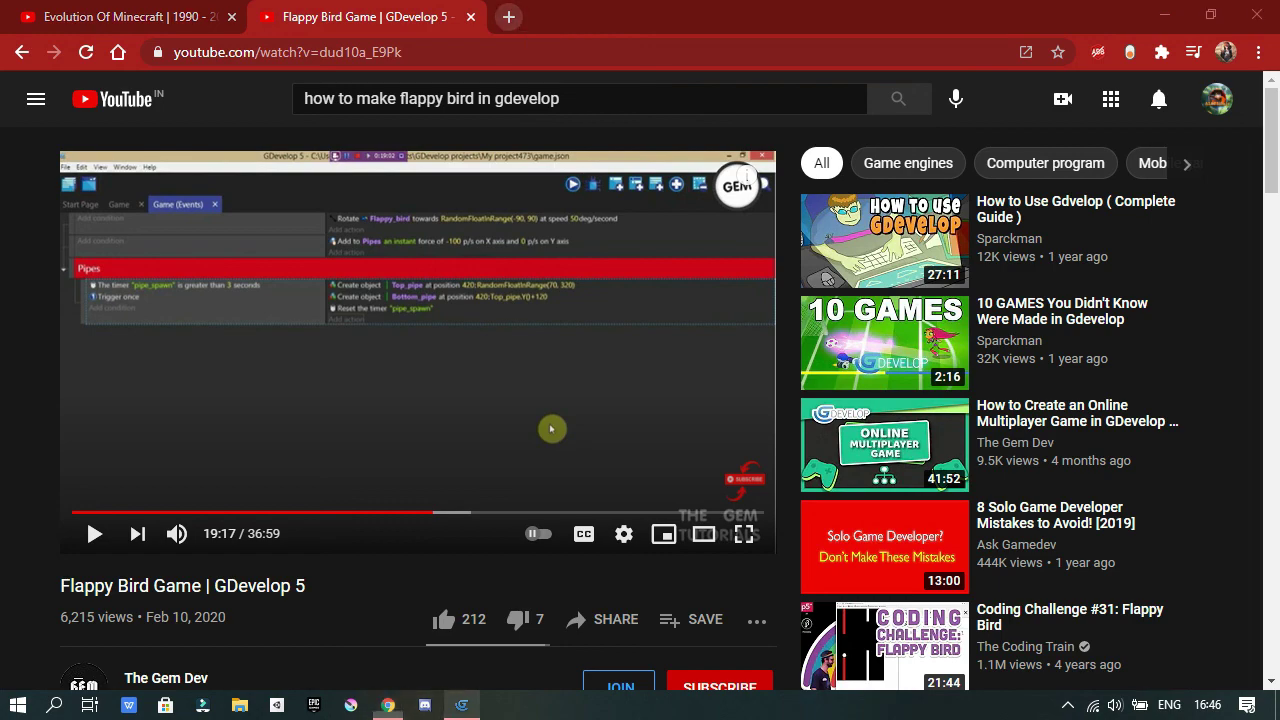
{"action": "left_click", "coordinate": [461, 705]}
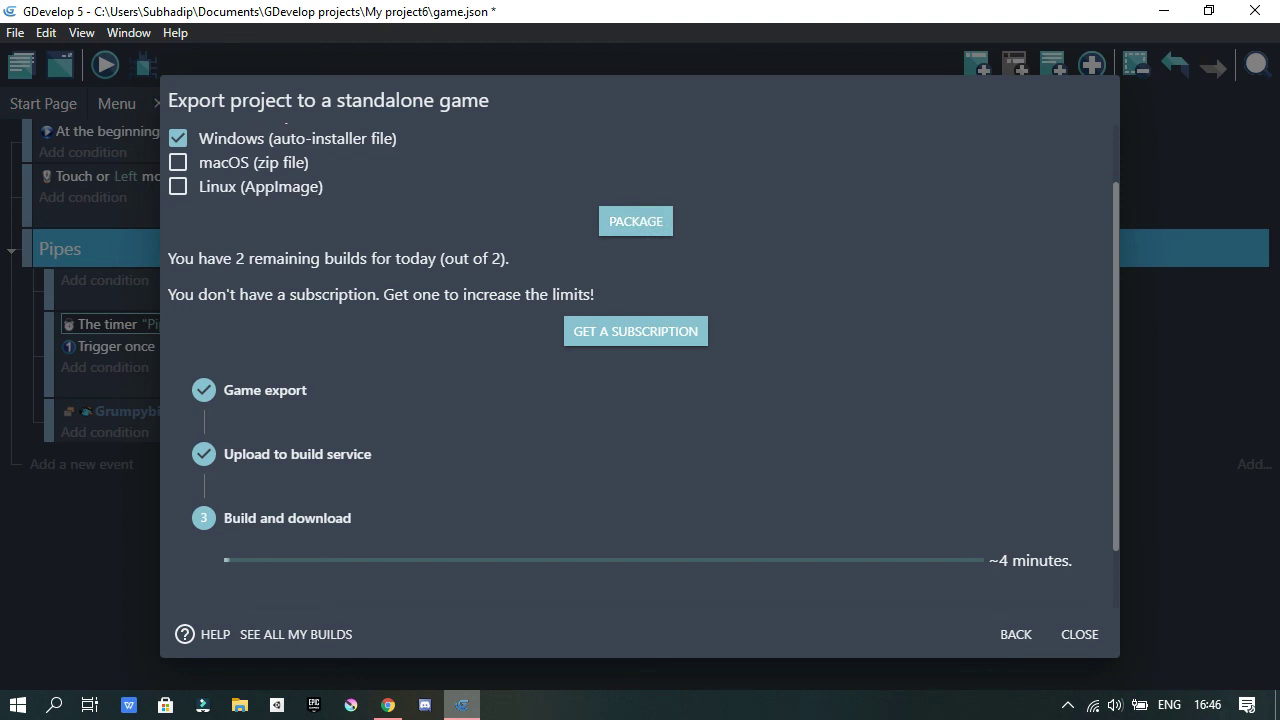
{"action": "left_click", "coordinate": [1068, 705]}
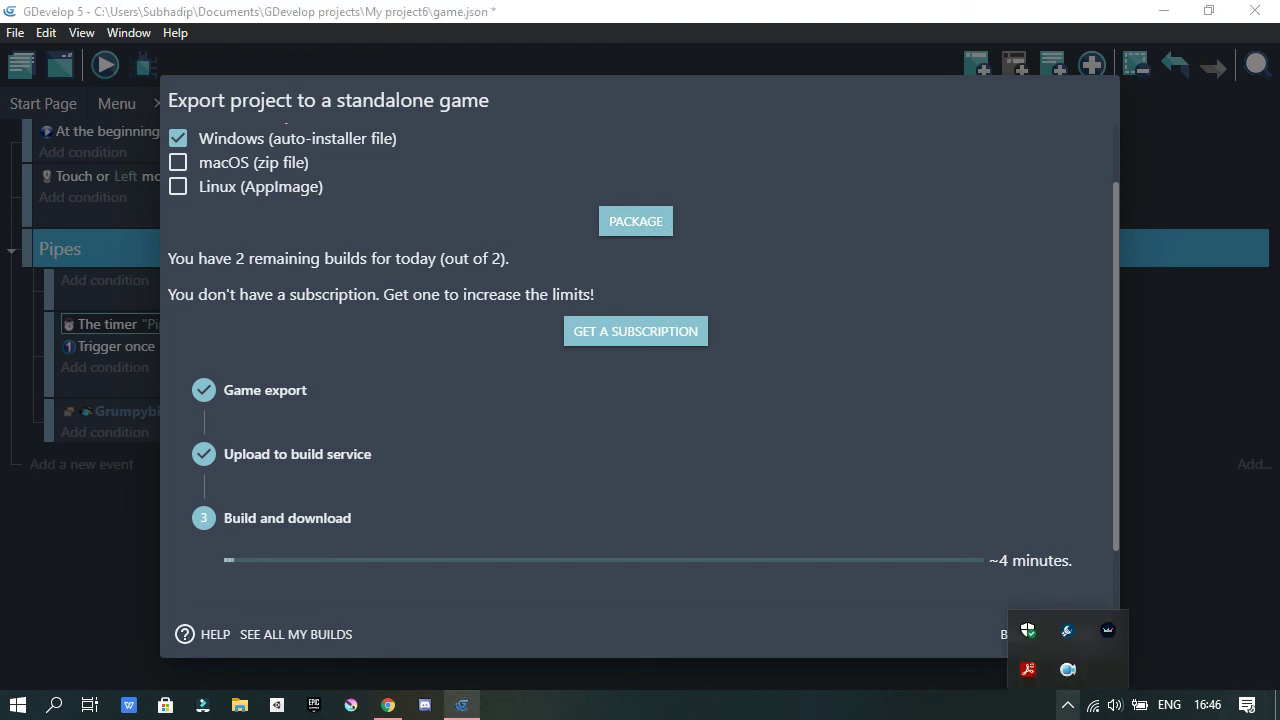
{"action": "left_click", "coordinate": [1068, 670]}
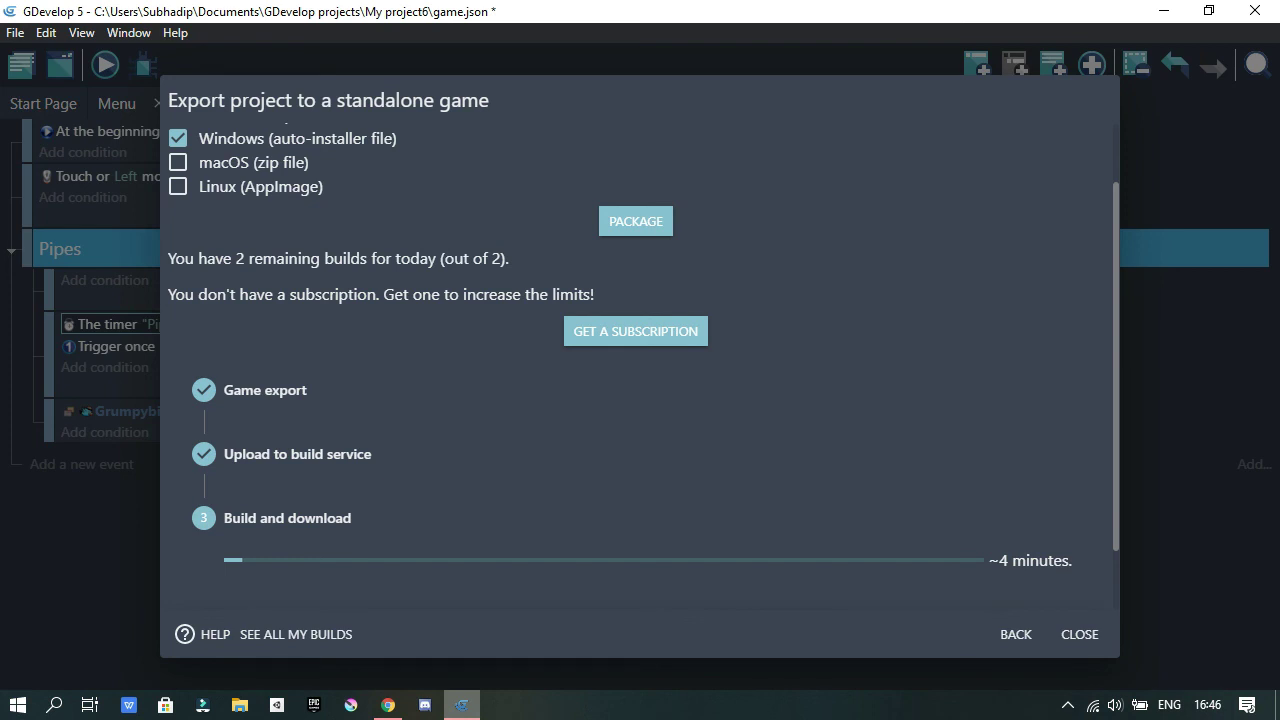